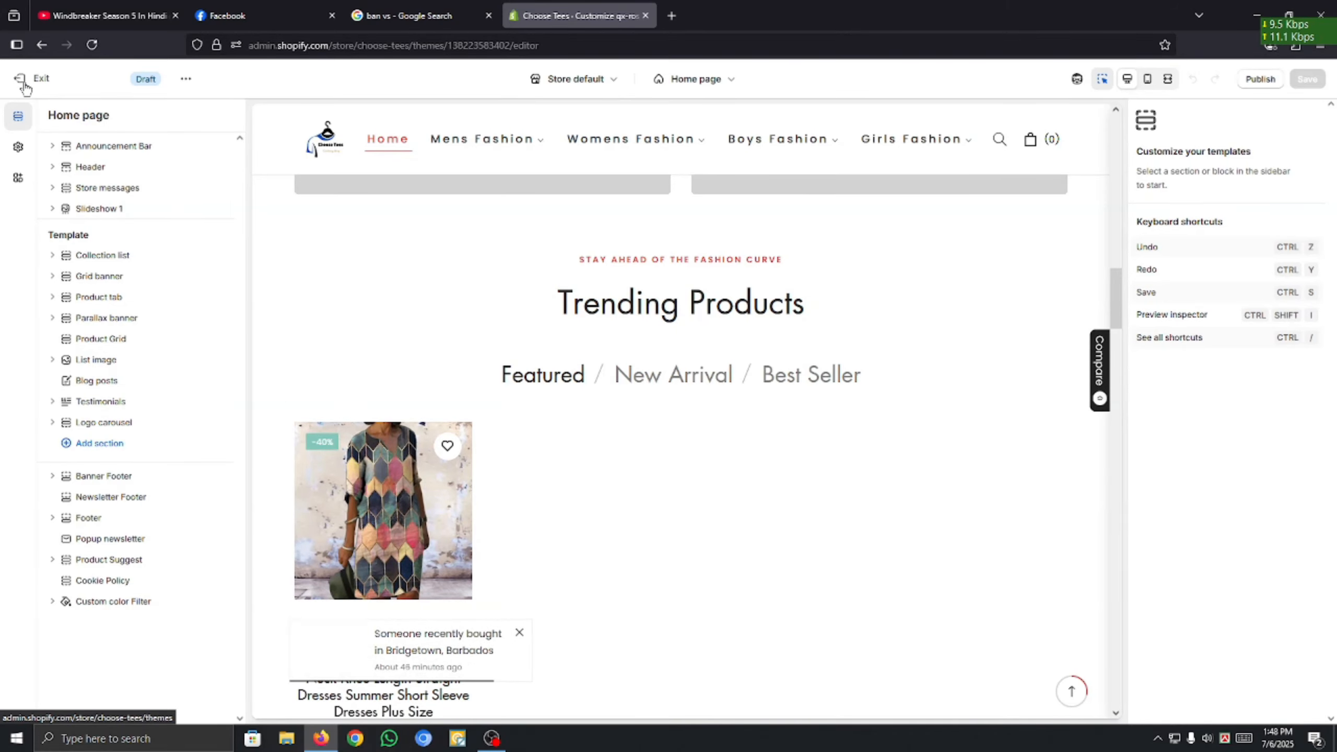
Exit the theme editor and switch to the FlashMart - Multipurpose Sections store.
left_click(23, 82)
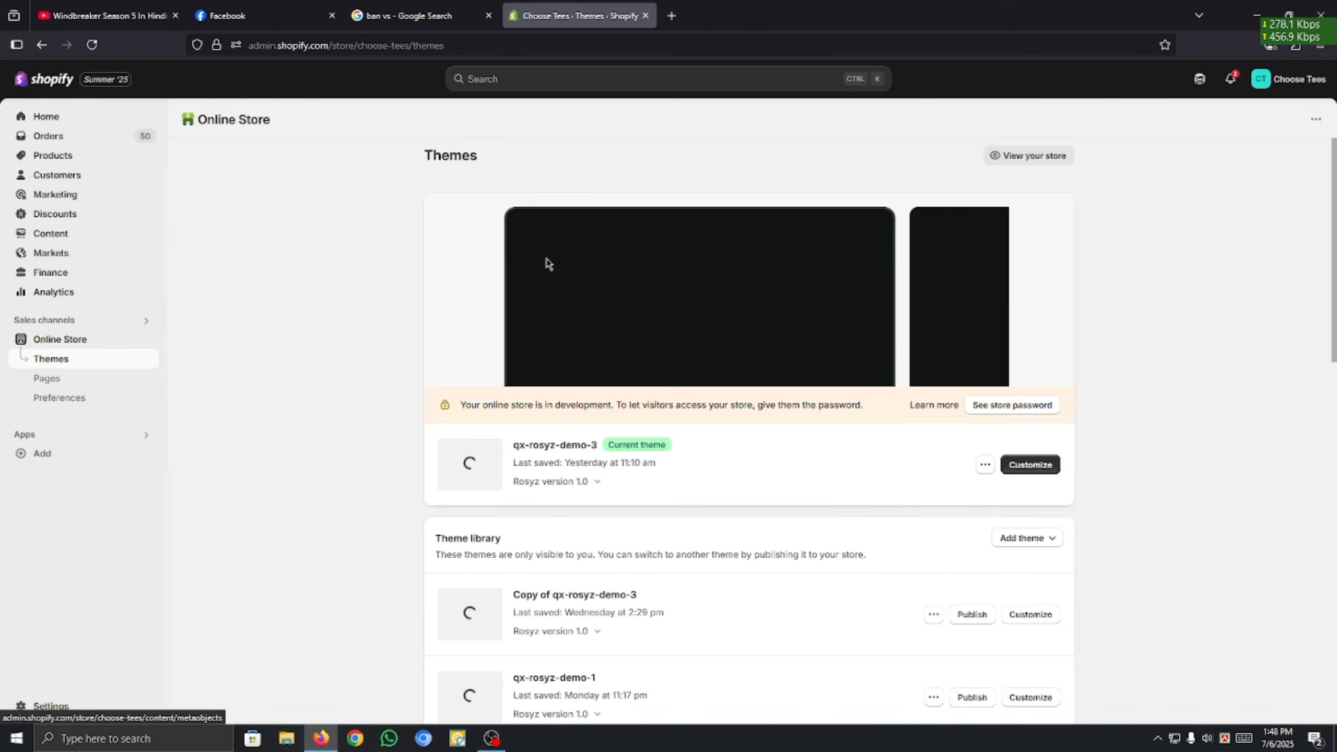
left_click(1288, 80)
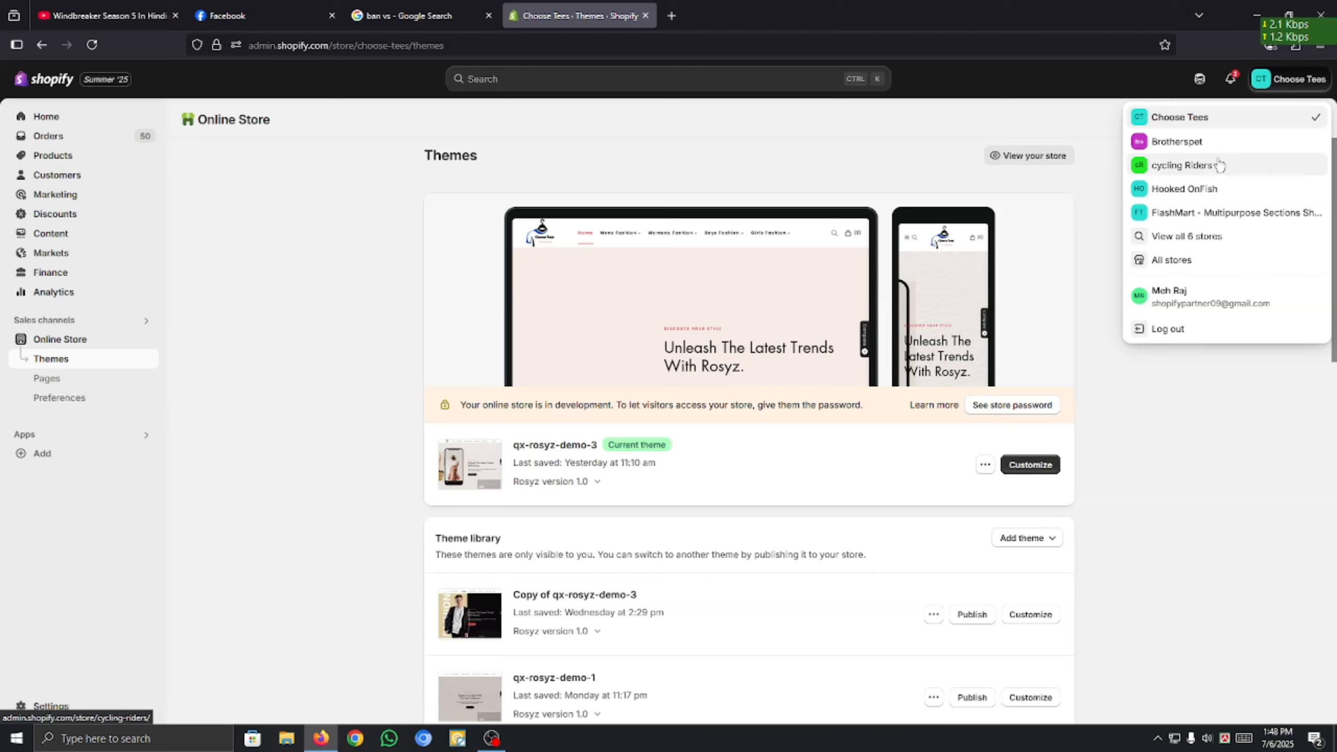
left_click(1210, 213)
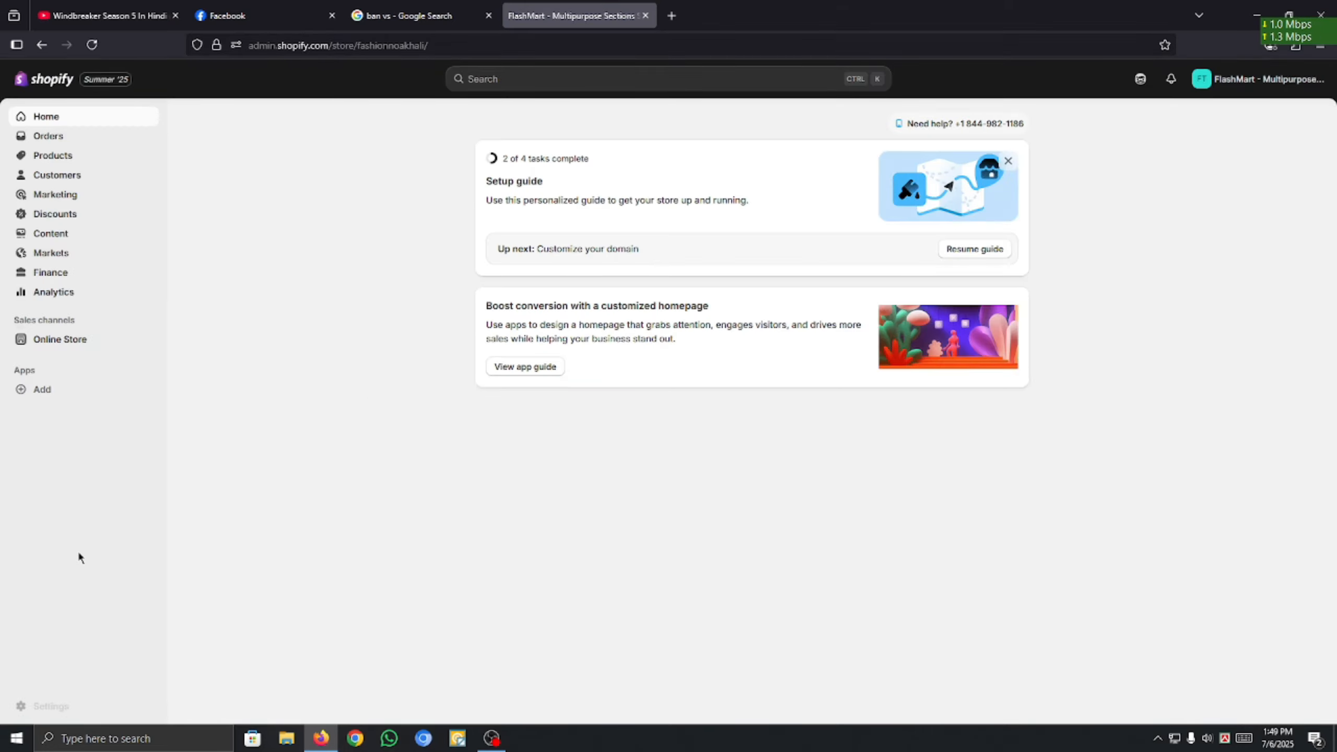
Open the Policies page in the FlashMart store's settings.
left_click(1222, 68)
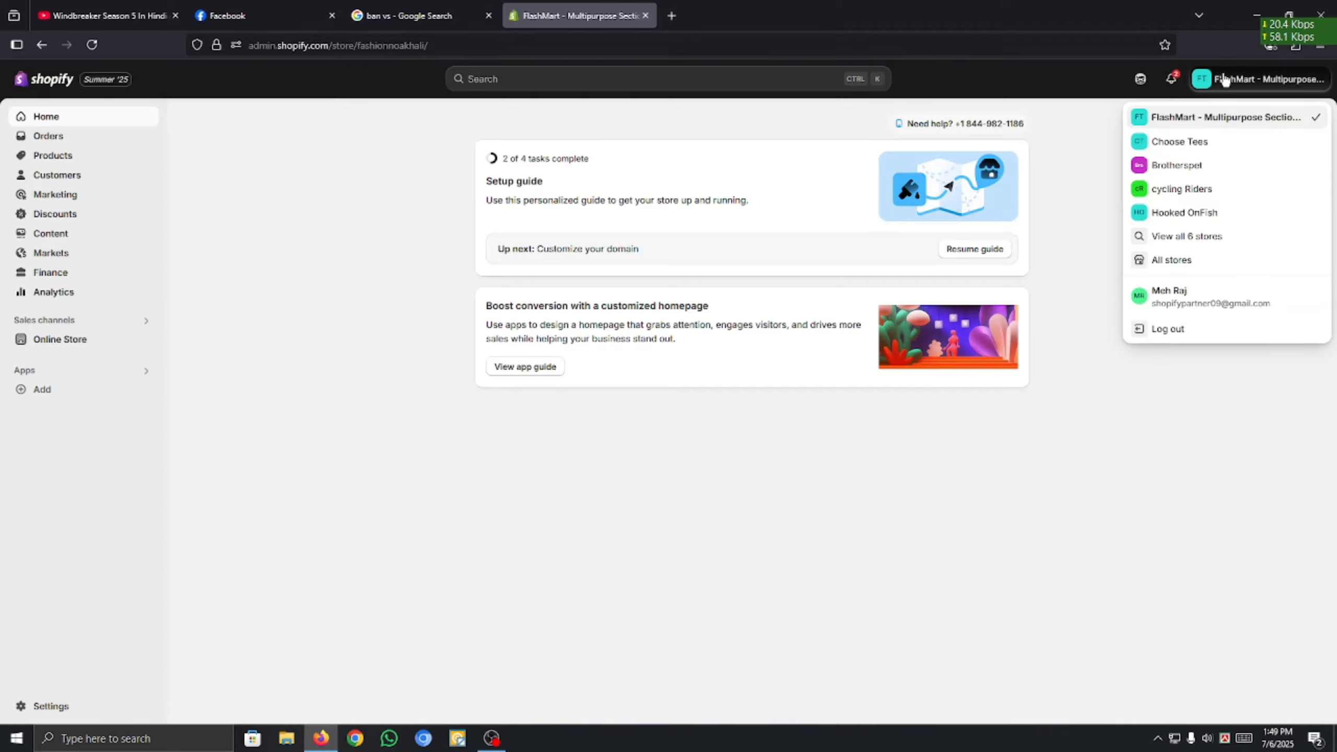
left_click(1133, 502)
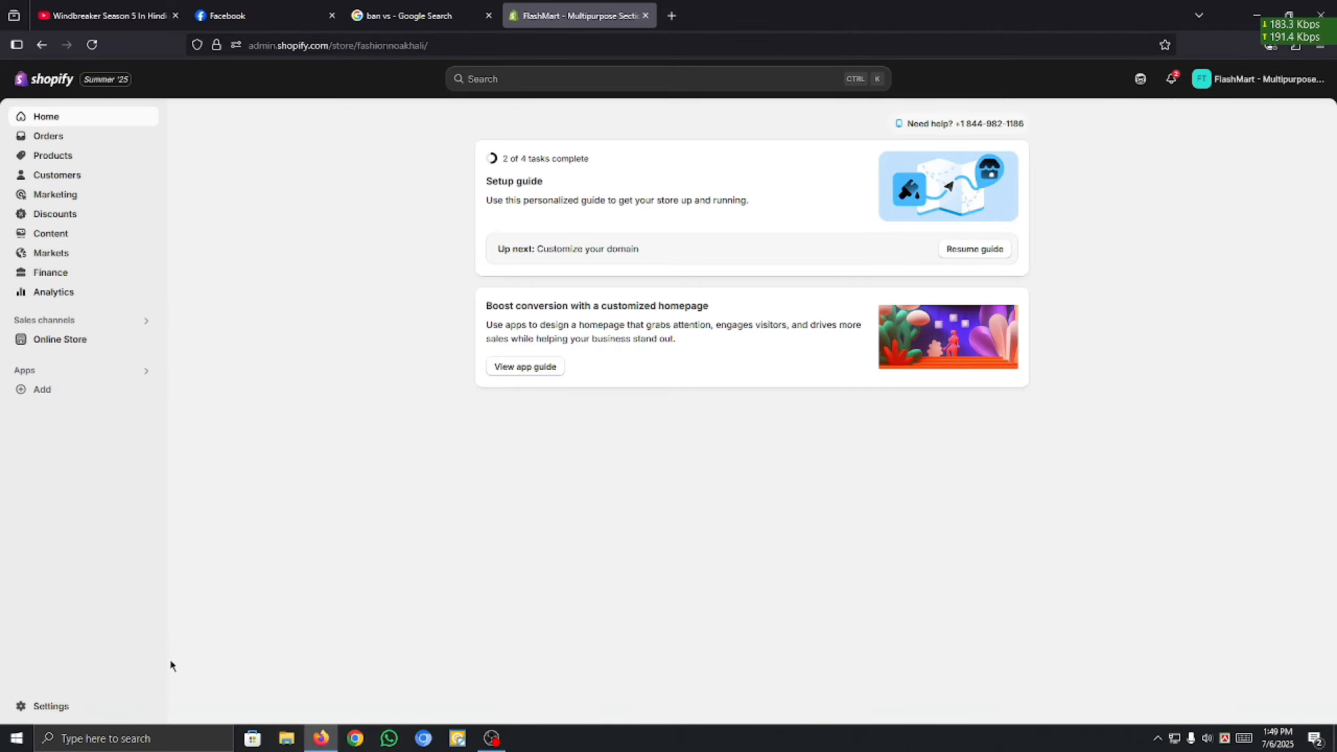
left_click(79, 700)
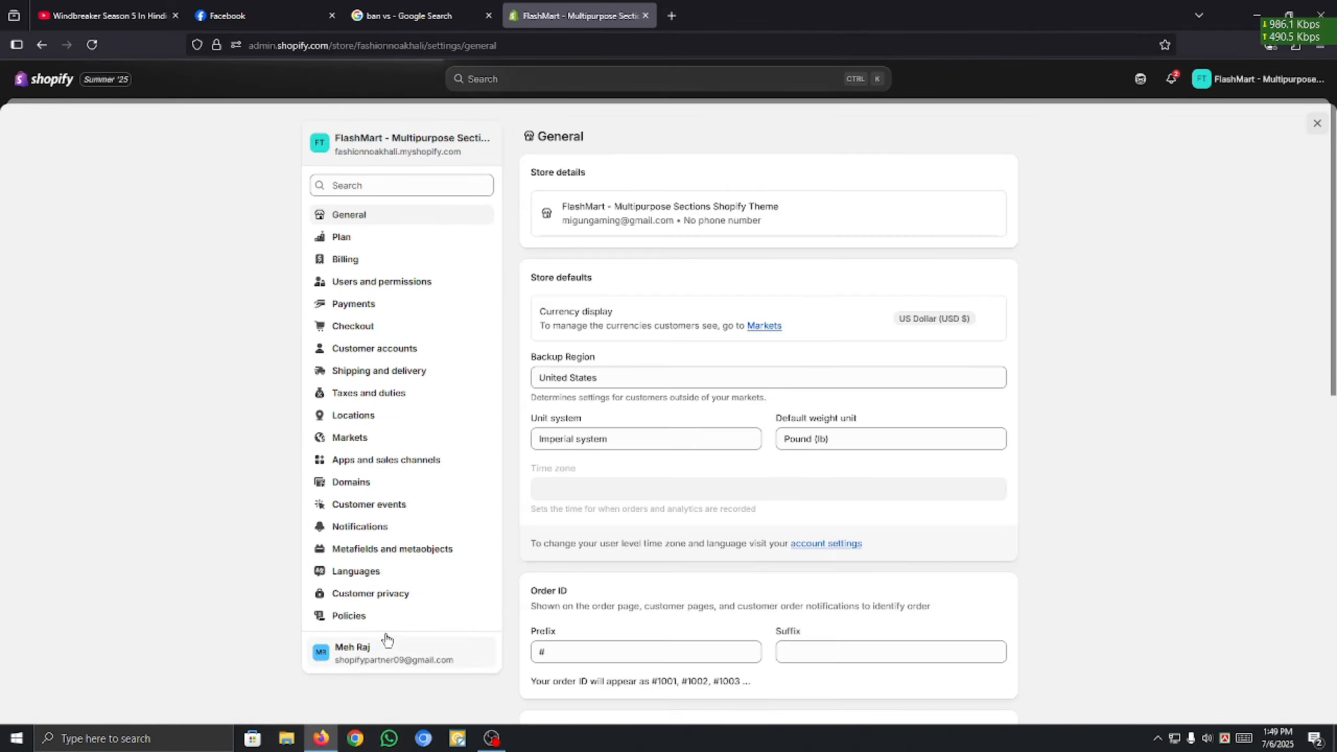
left_click(345, 615)
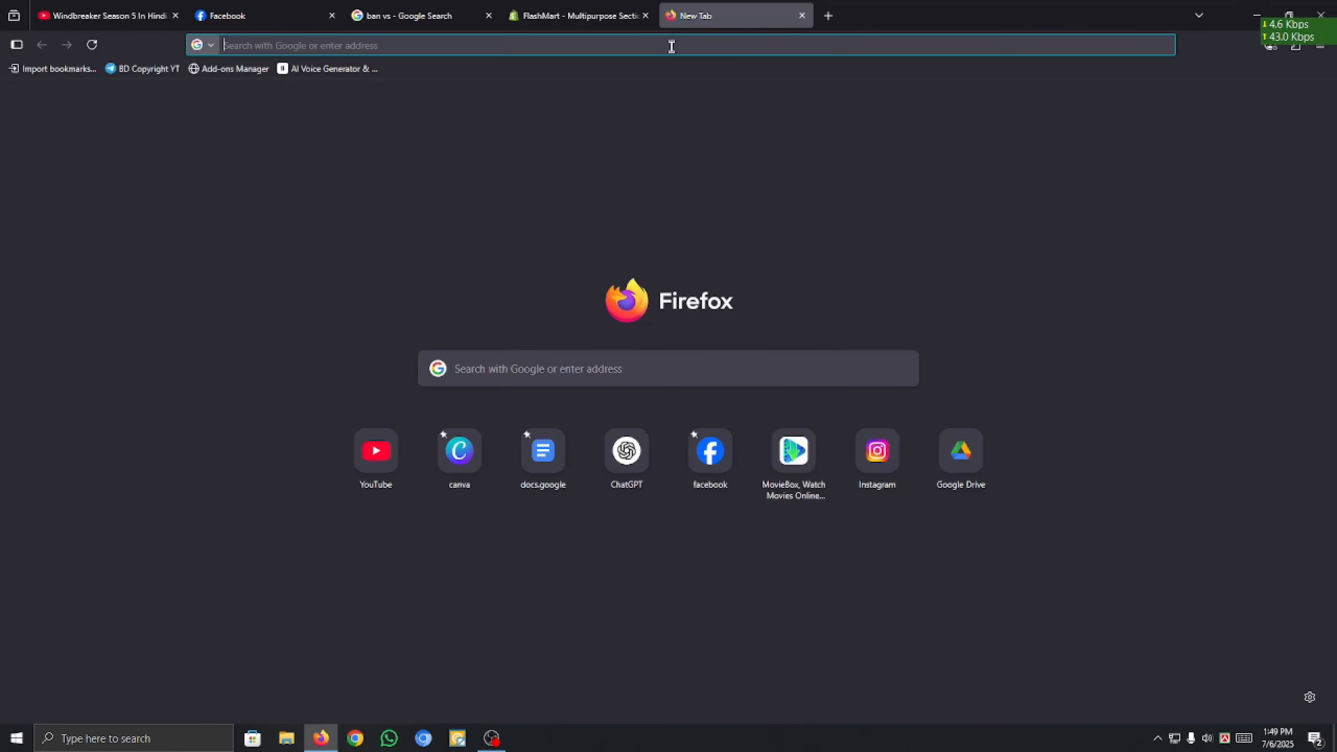
Search the web for "top shopify website" in a new tab and open the "50+ Best Shopify Stores to Inspire Your Own (2025)" article.
left_click(671, 16)
type("top")
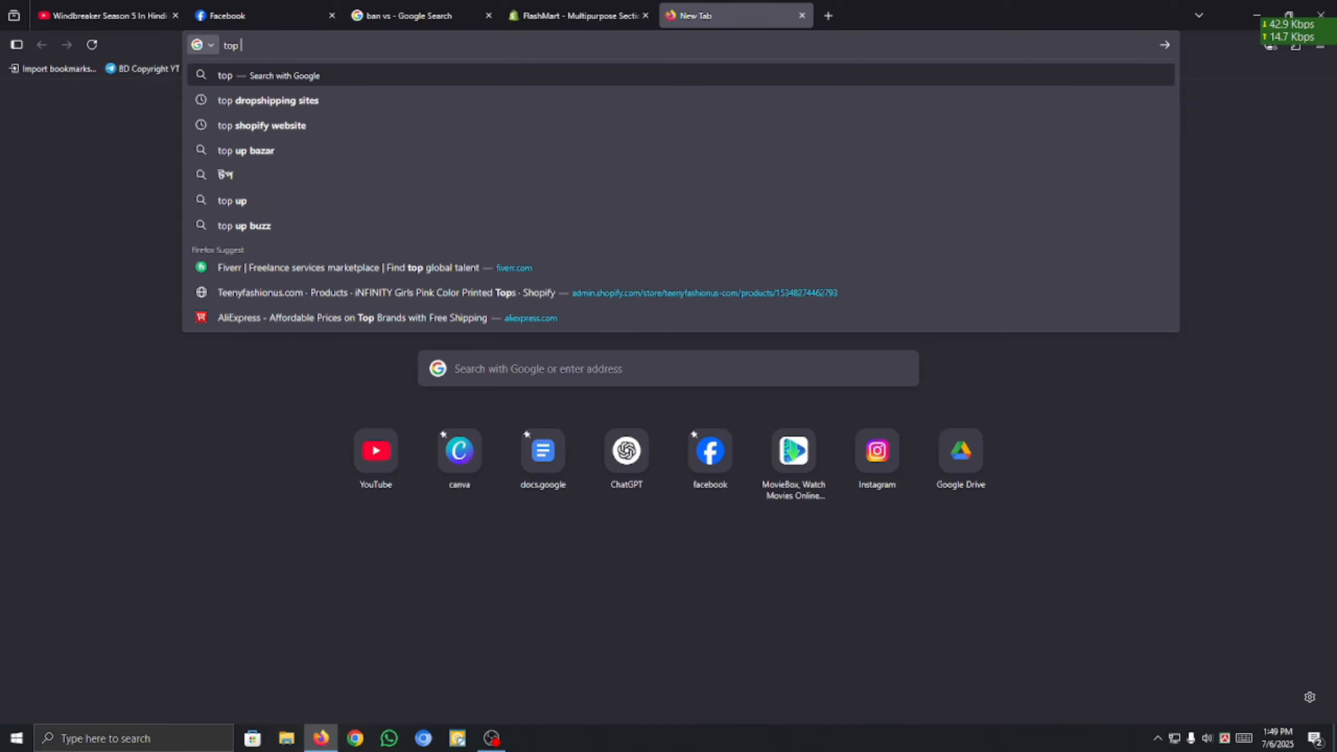
left_click(395, 130)
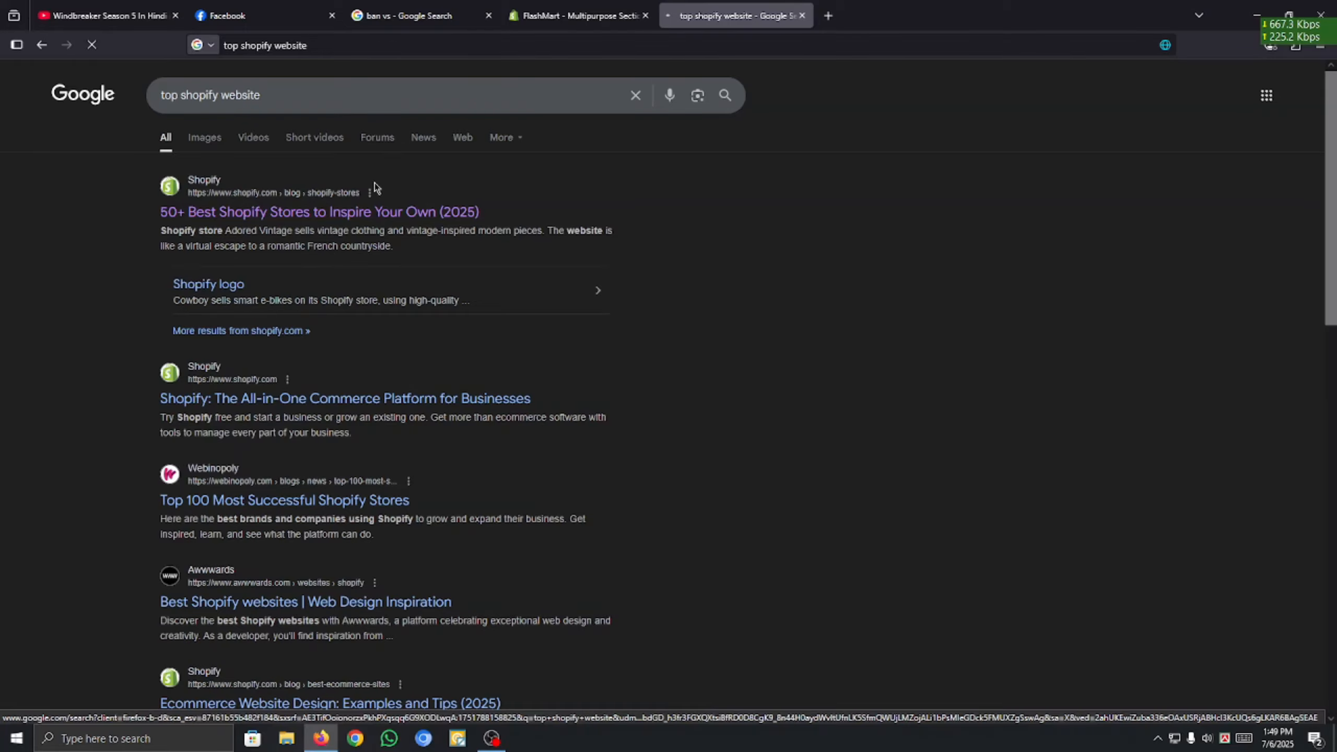
left_click(320, 212)
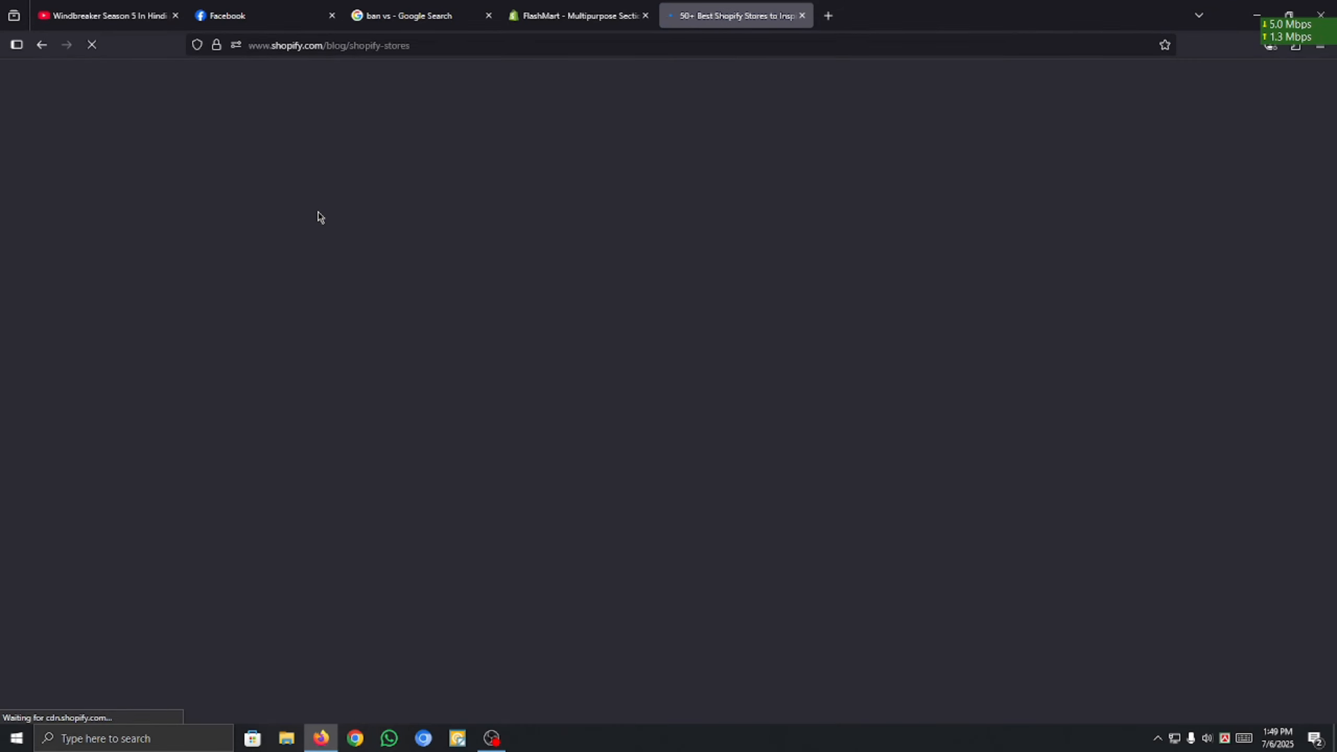
Find the Tentree entry among the article's clothing and fashion stores and open its website.
scroll(533, 401, "down", 15)
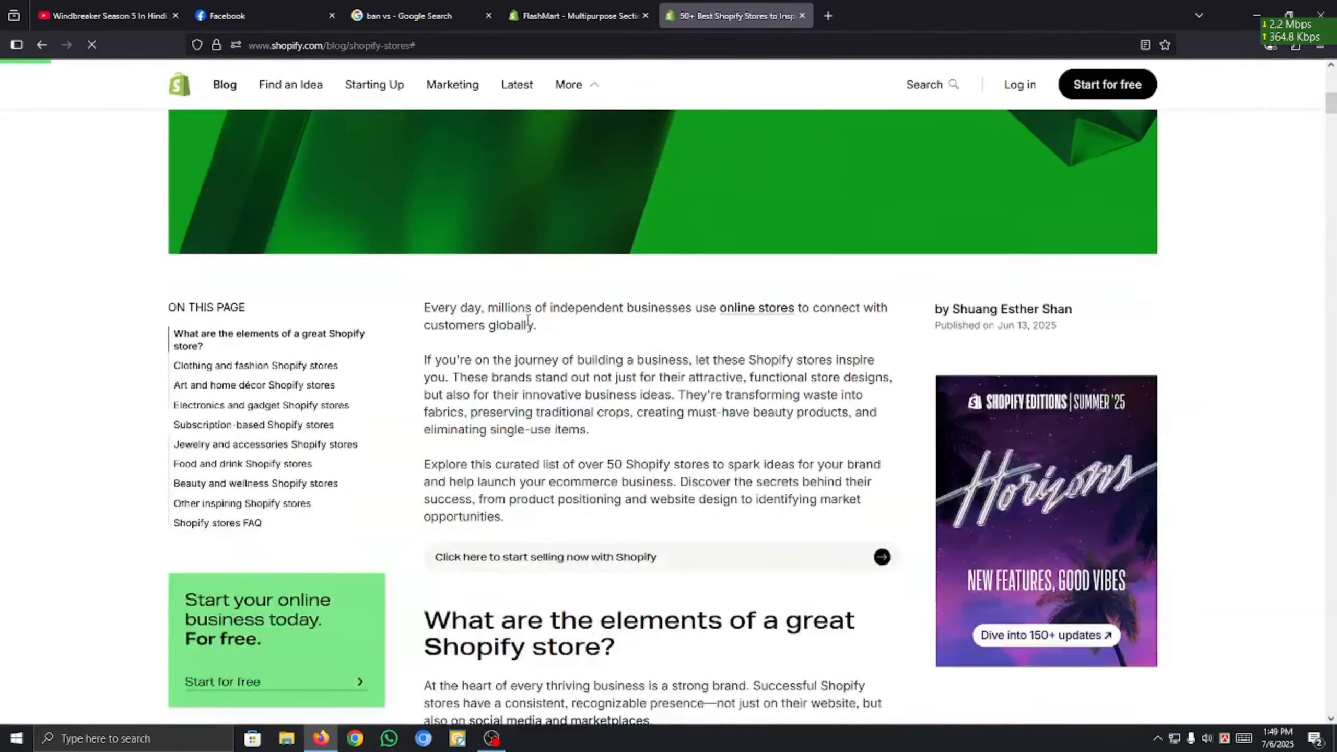
scroll(535, 406, "down", 8)
scroll(534, 405, "up", 5)
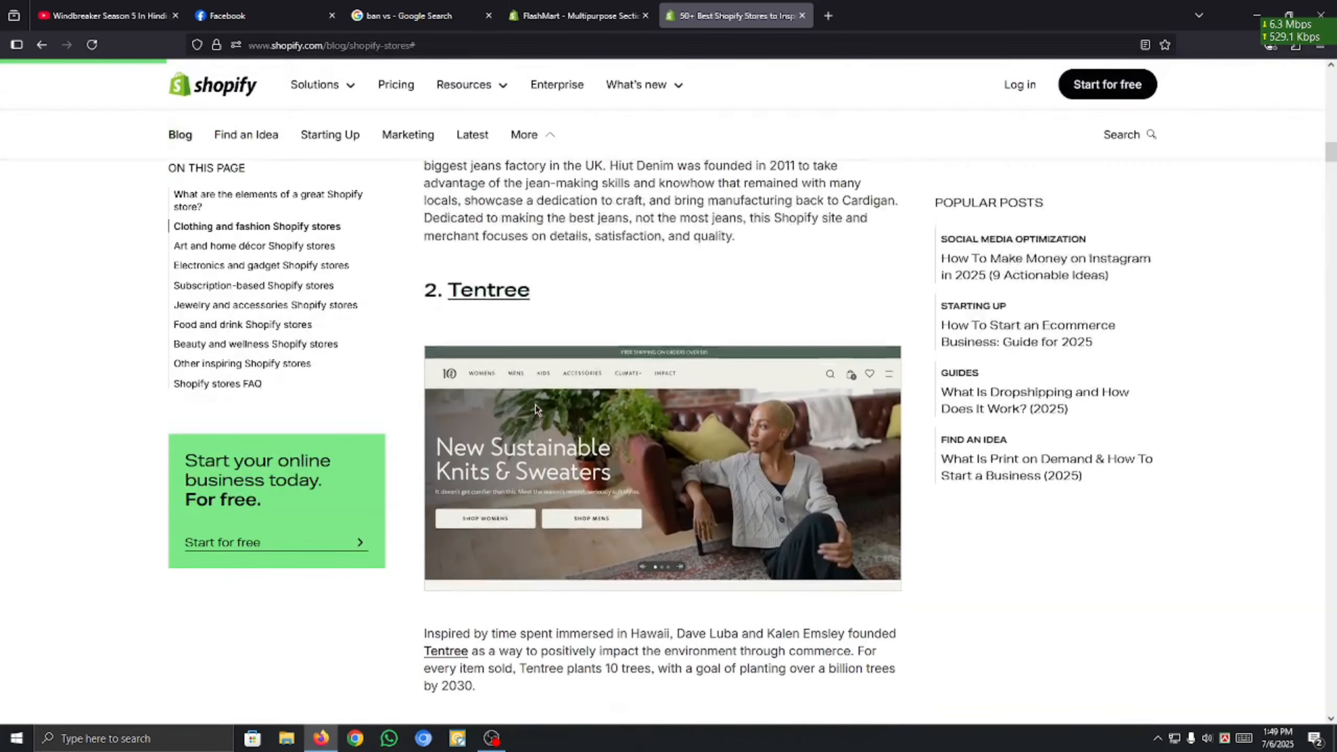
left_click(500, 395)
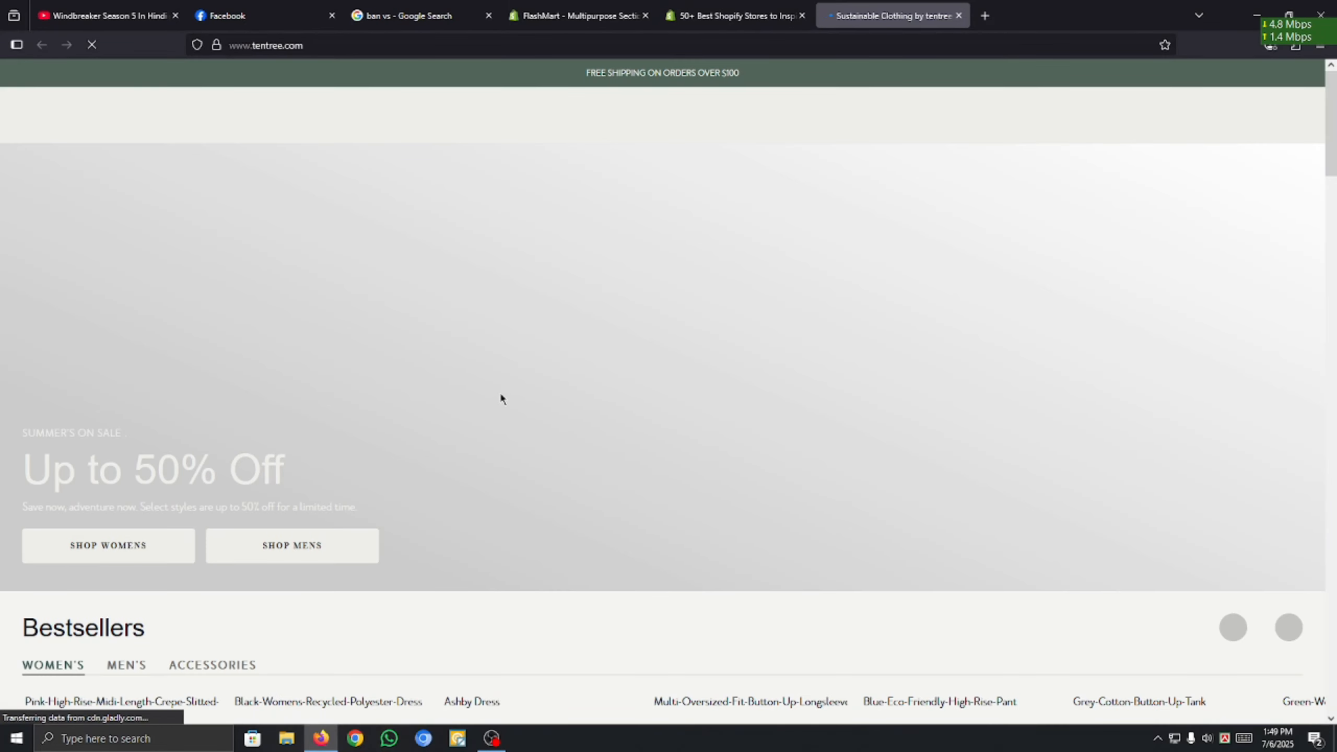
Examine the support links in Tentree's website footer, such as contact, shipping, and returns & exchanges.
scroll(521, 421, "down", 10)
scroll(529, 426, "down", 10)
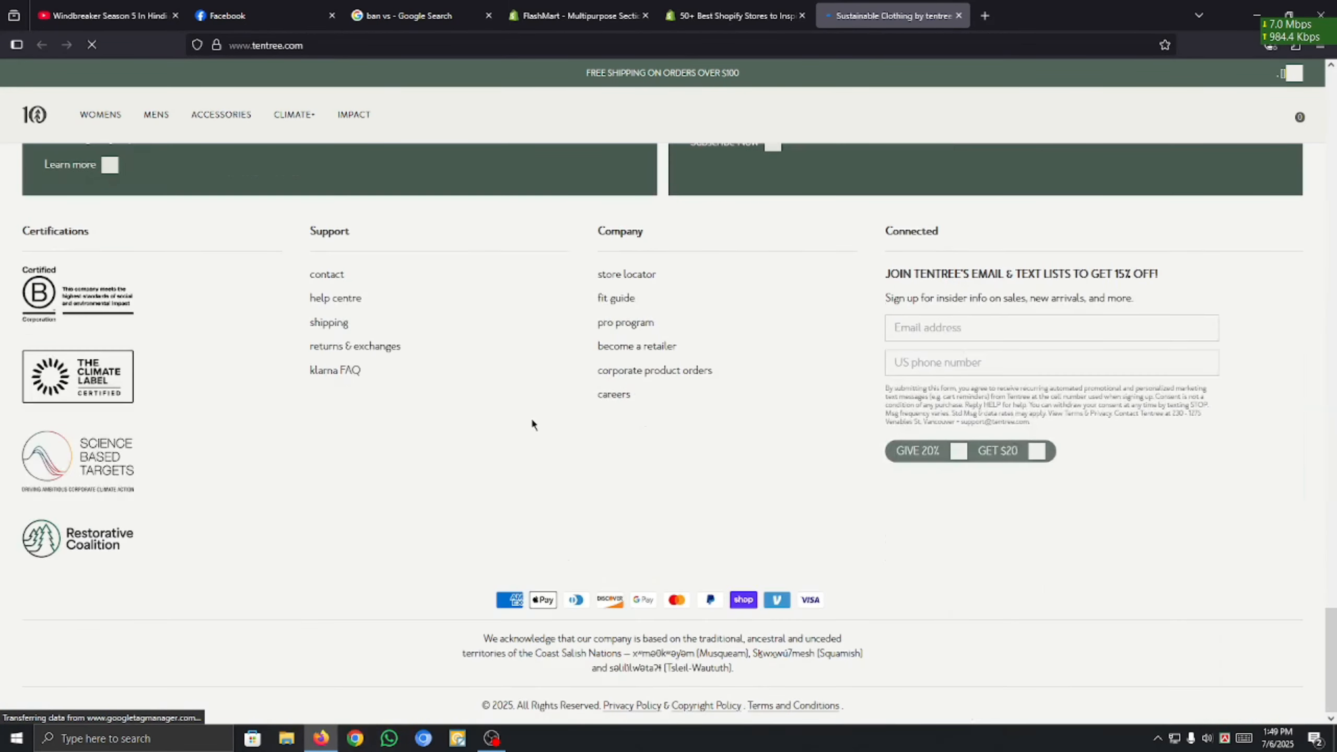
left_click_drag(276, 277, 385, 304)
left_click(413, 339)
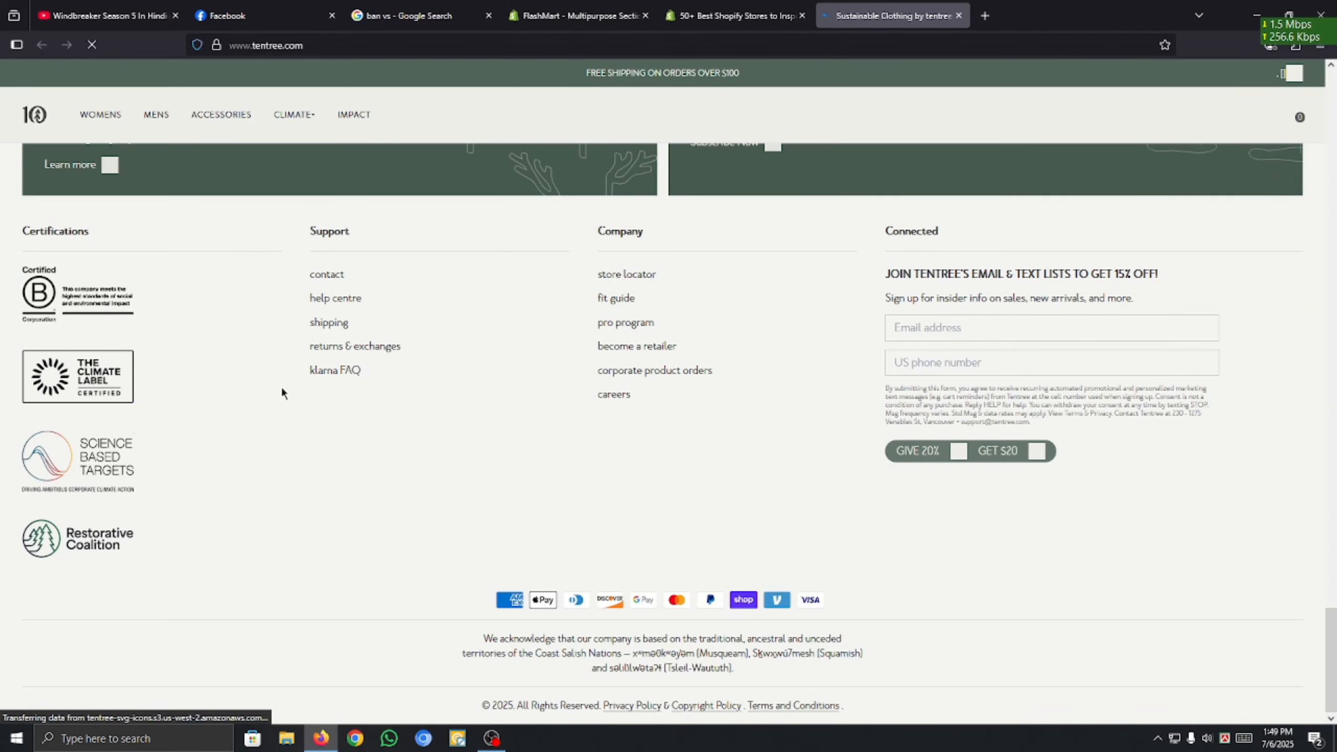
left_click_drag(283, 391, 369, 367)
left_click(399, 410)
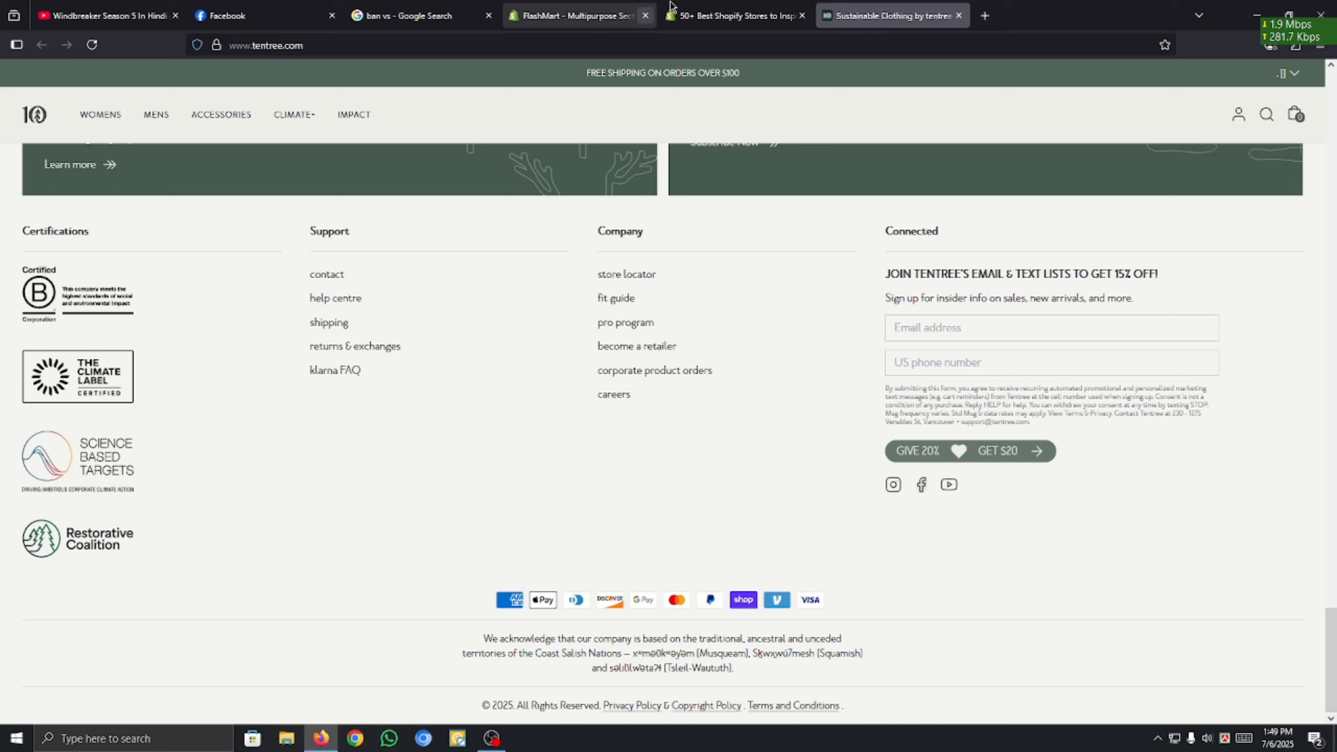
Return to the Shopify stores article and open the Maguire Shoes website from its entry.
left_click(733, 16)
scroll(554, 250, "down", 10)
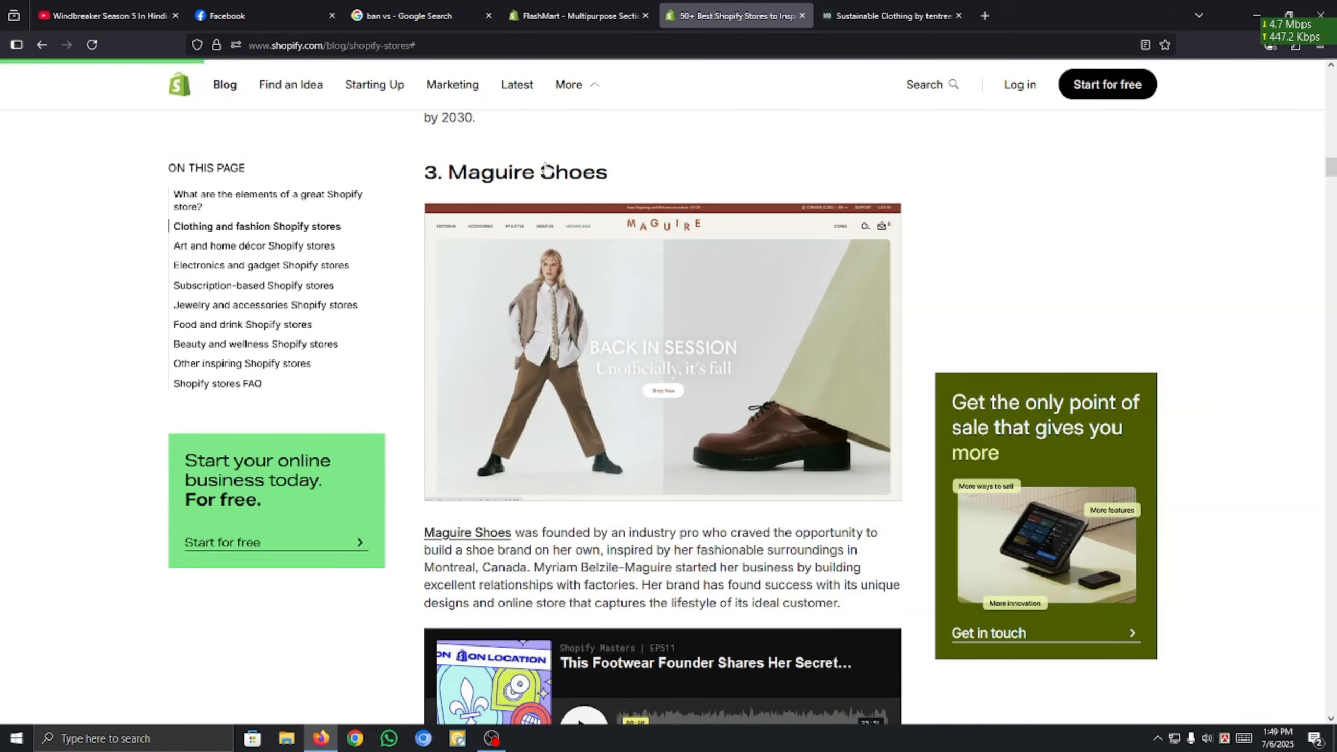
left_click(545, 301)
Examine the support and company links in the Maguire website footer, including Delivery, Returns & Exchanges, and Transparency at Maguire.
scroll(546, 349, "down", 5)
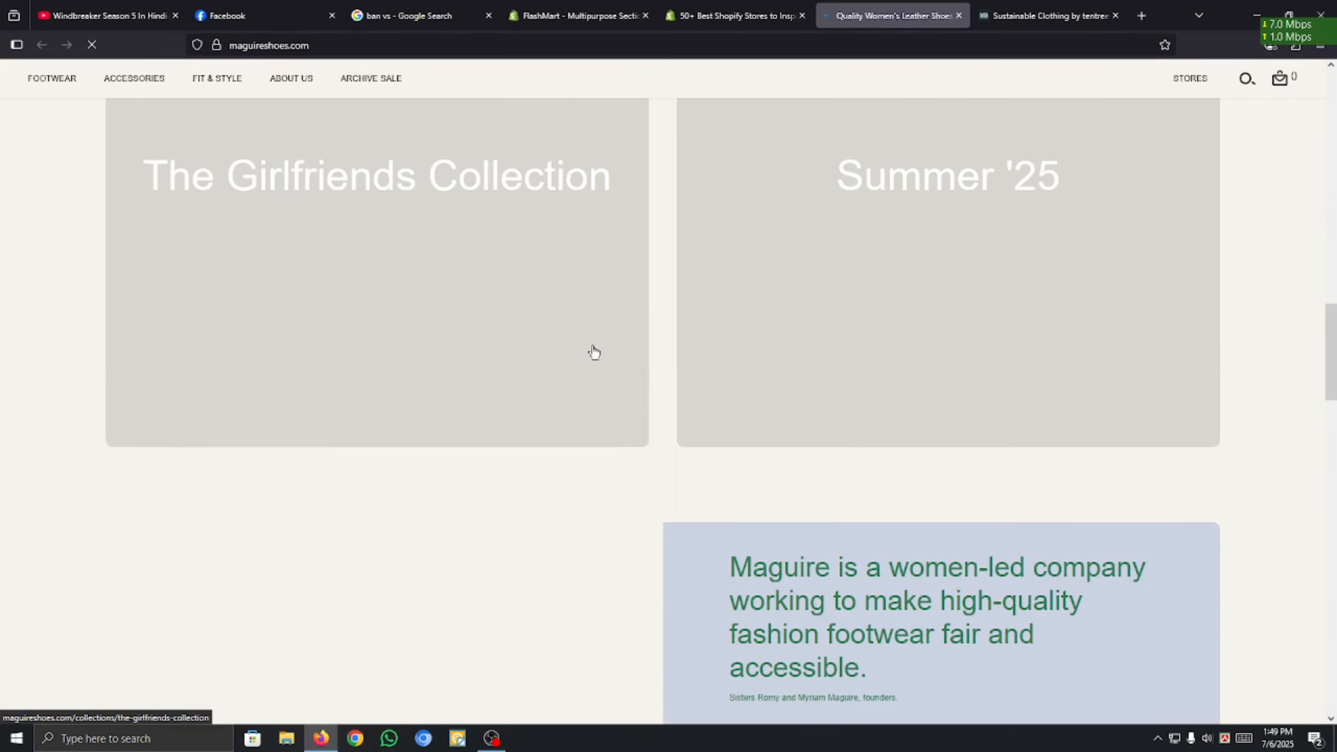
scroll(594, 352, "down", 15)
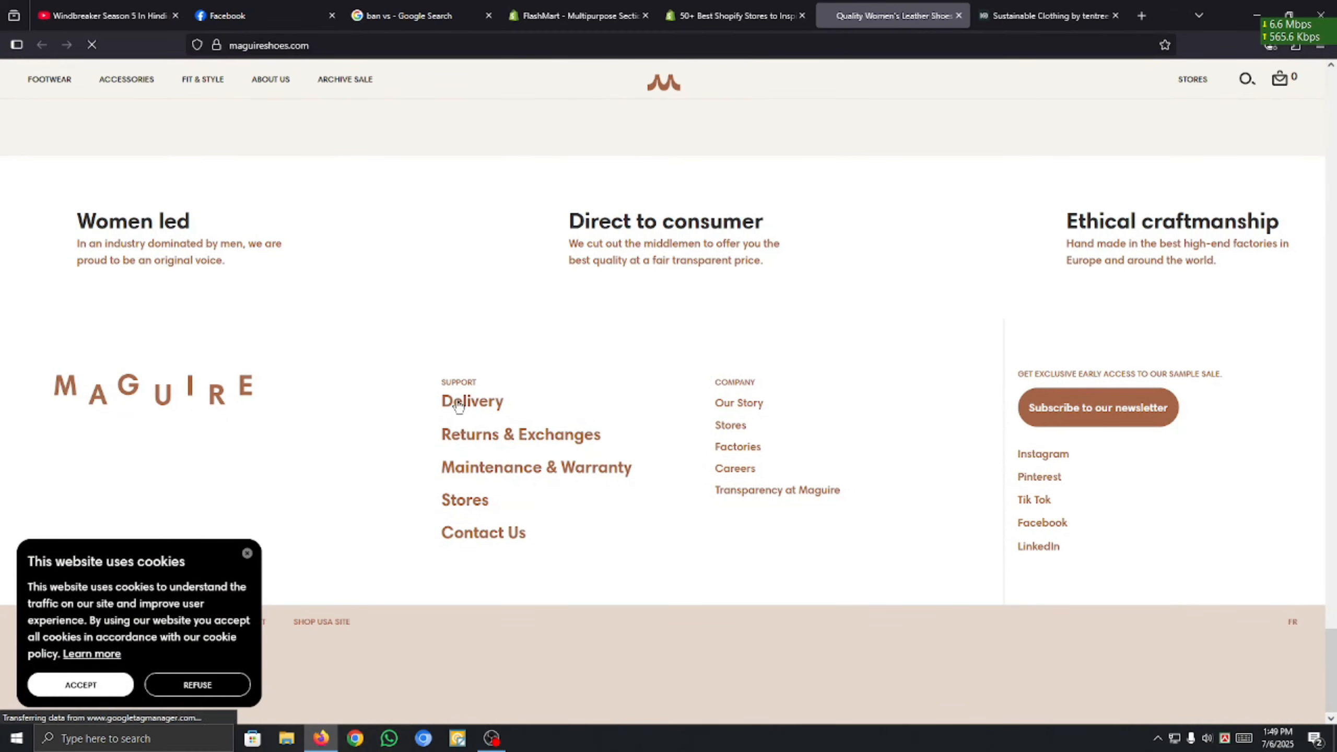
left_click_drag(421, 390, 505, 403)
left_click_drag(436, 431, 604, 439)
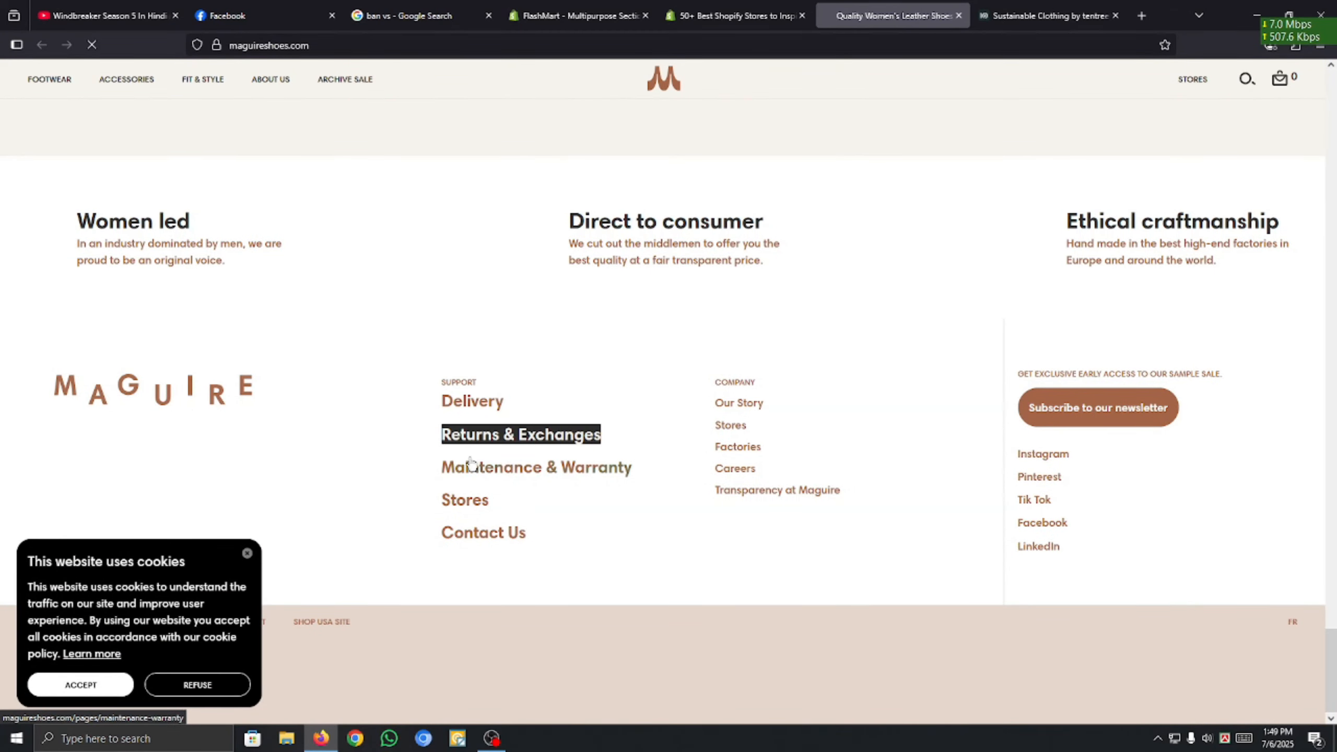
left_click_drag(470, 463, 641, 487)
left_click(771, 545)
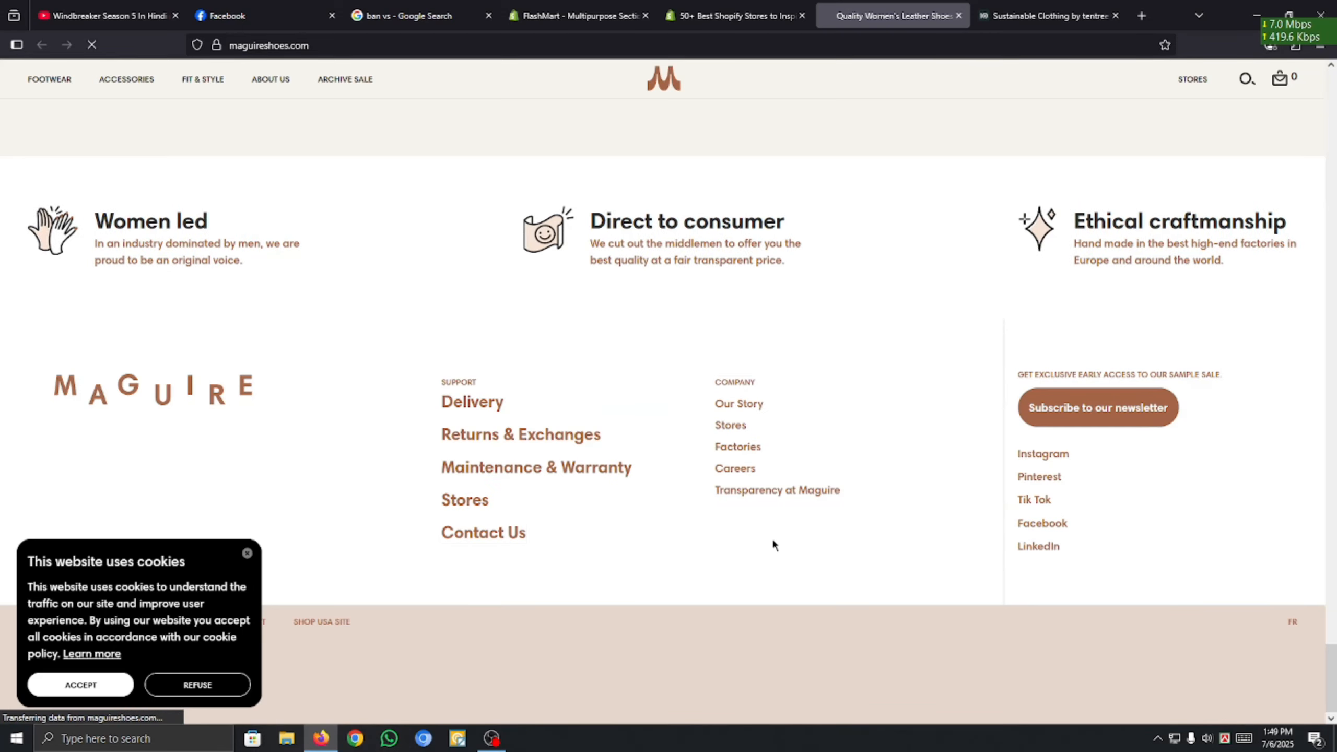
left_click_drag(707, 430, 774, 425)
left_click_drag(707, 489, 910, 481)
left_click(933, 483)
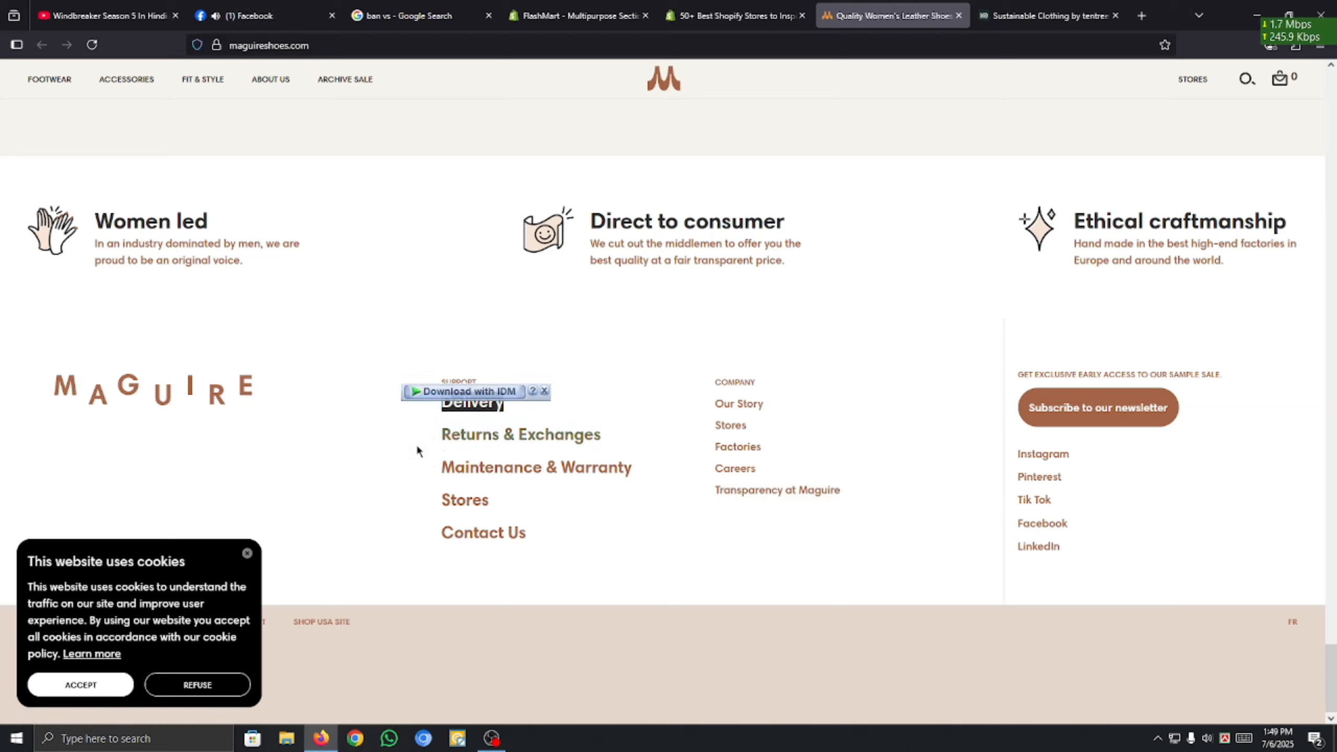
left_click_drag(413, 441, 620, 442)
Look through Maguire's Our Story page, including its footer, and go back to the store's homepage.
left_click(754, 404)
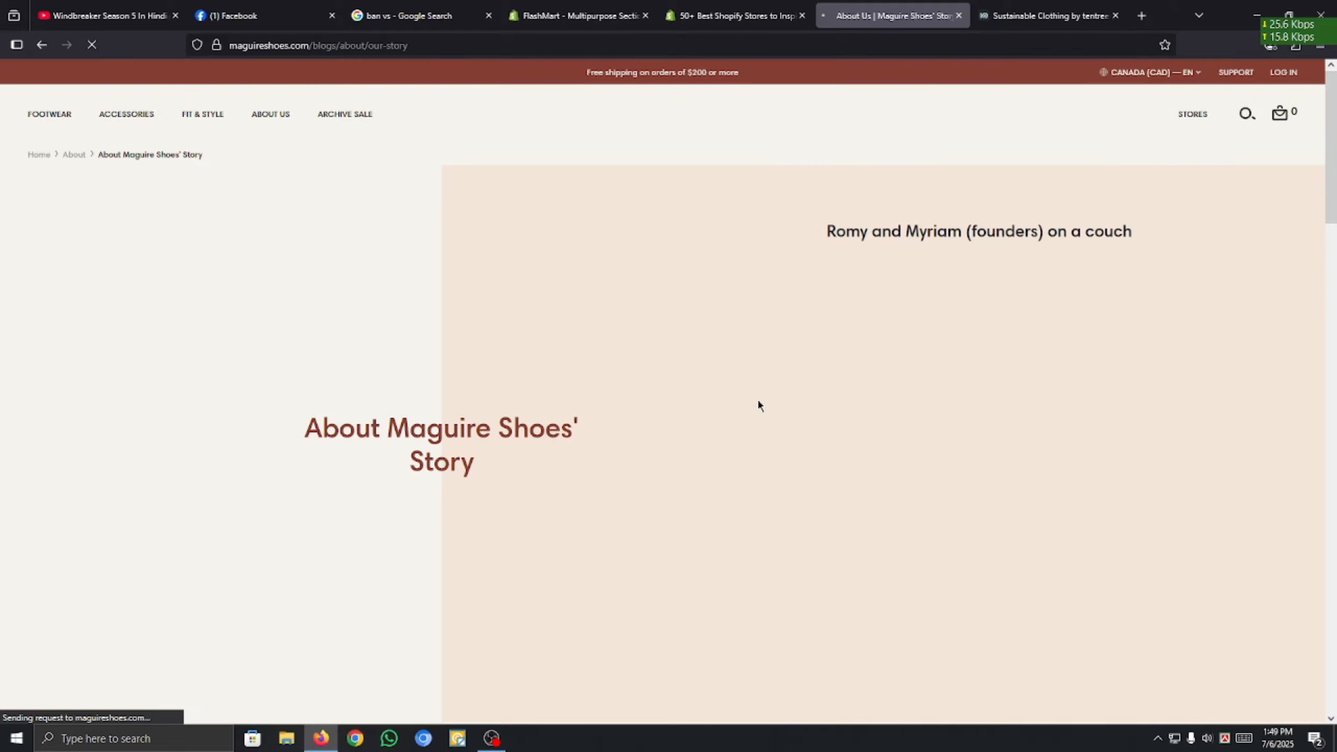
scroll(706, 400, "down", 10)
scroll(706, 400, "down", 10)
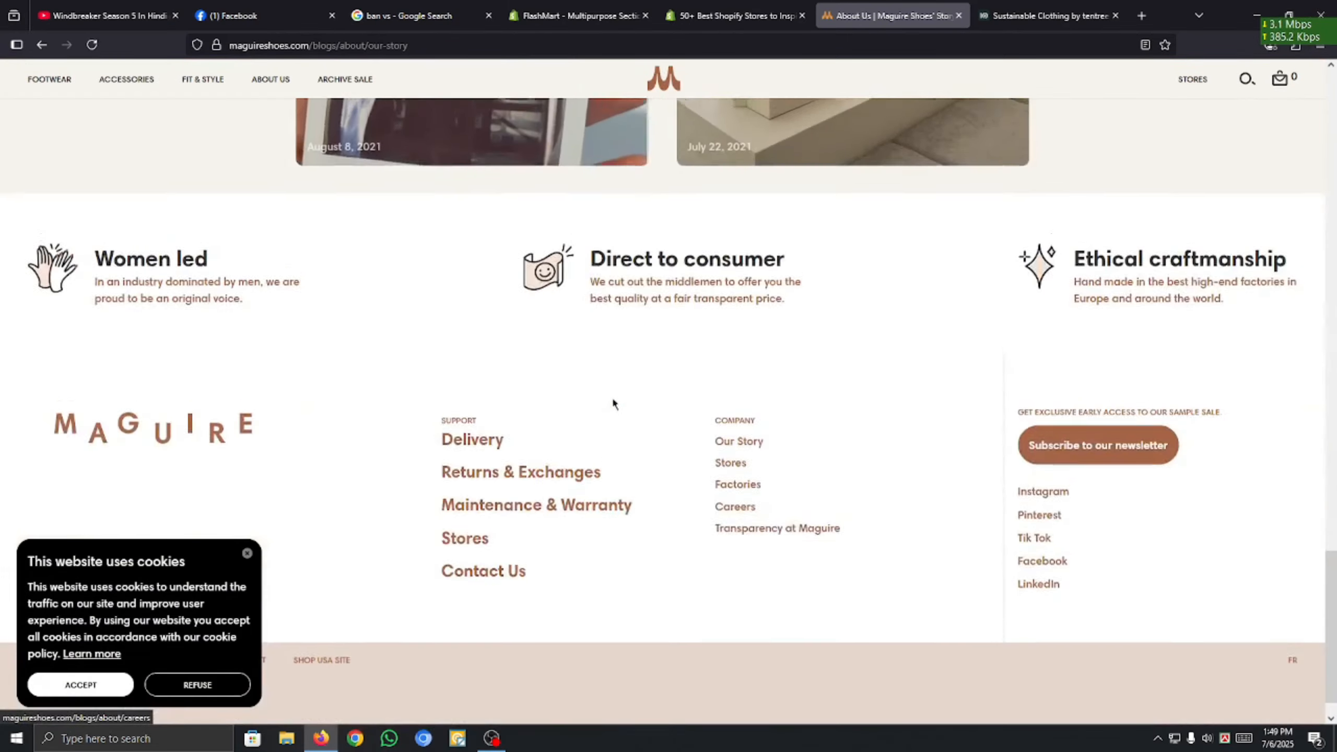
scroll(612, 402, "up", 20)
scroll(613, 403, "down", 20)
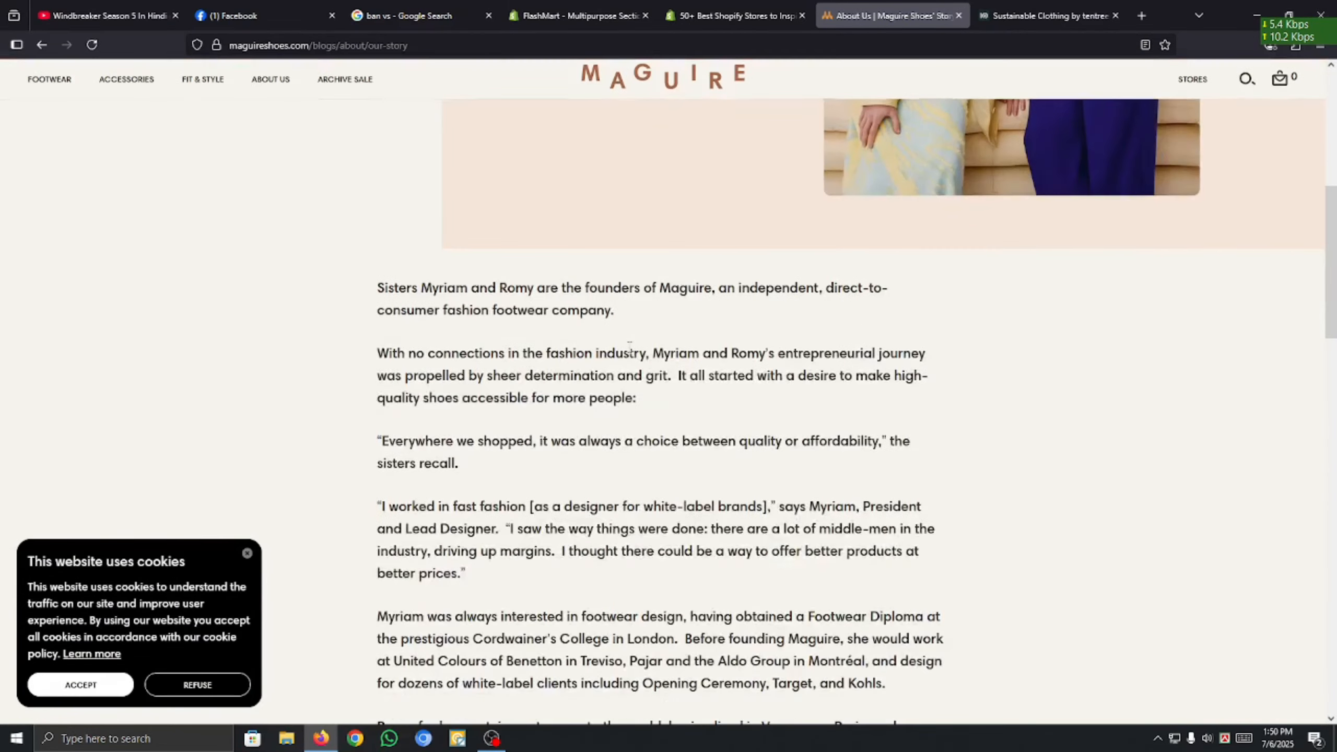
scroll(653, 496, "down", 5)
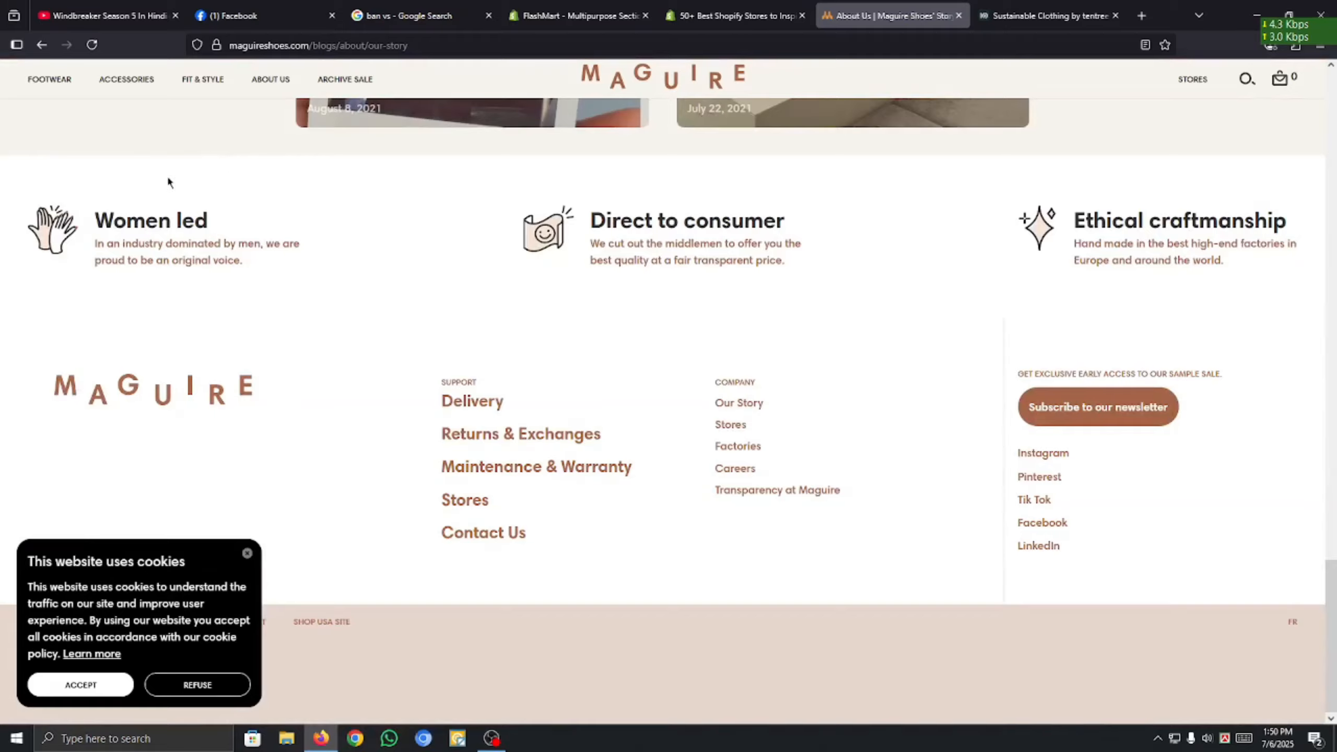
left_click(43, 46)
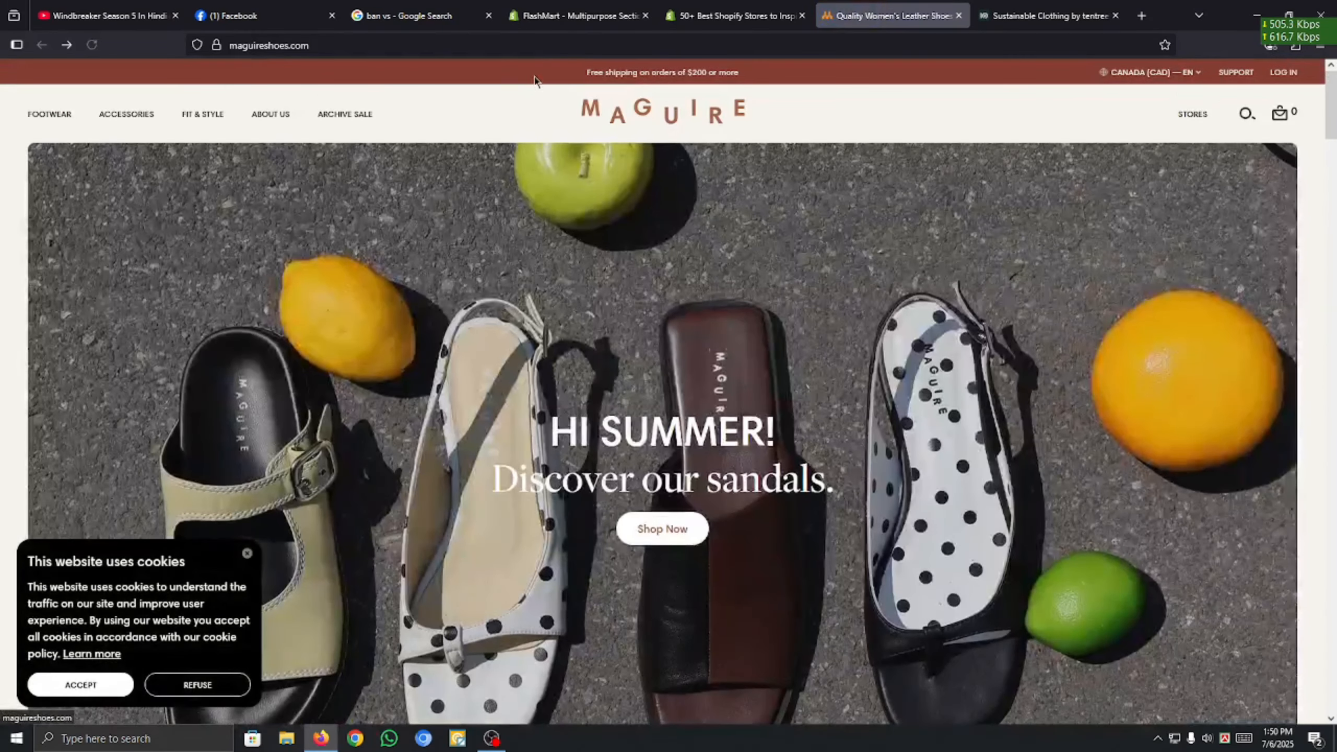
Turn on FlashMart's return rules with a 30-day return window and free return shipping, and return to the Policies page.
left_click(621, 15)
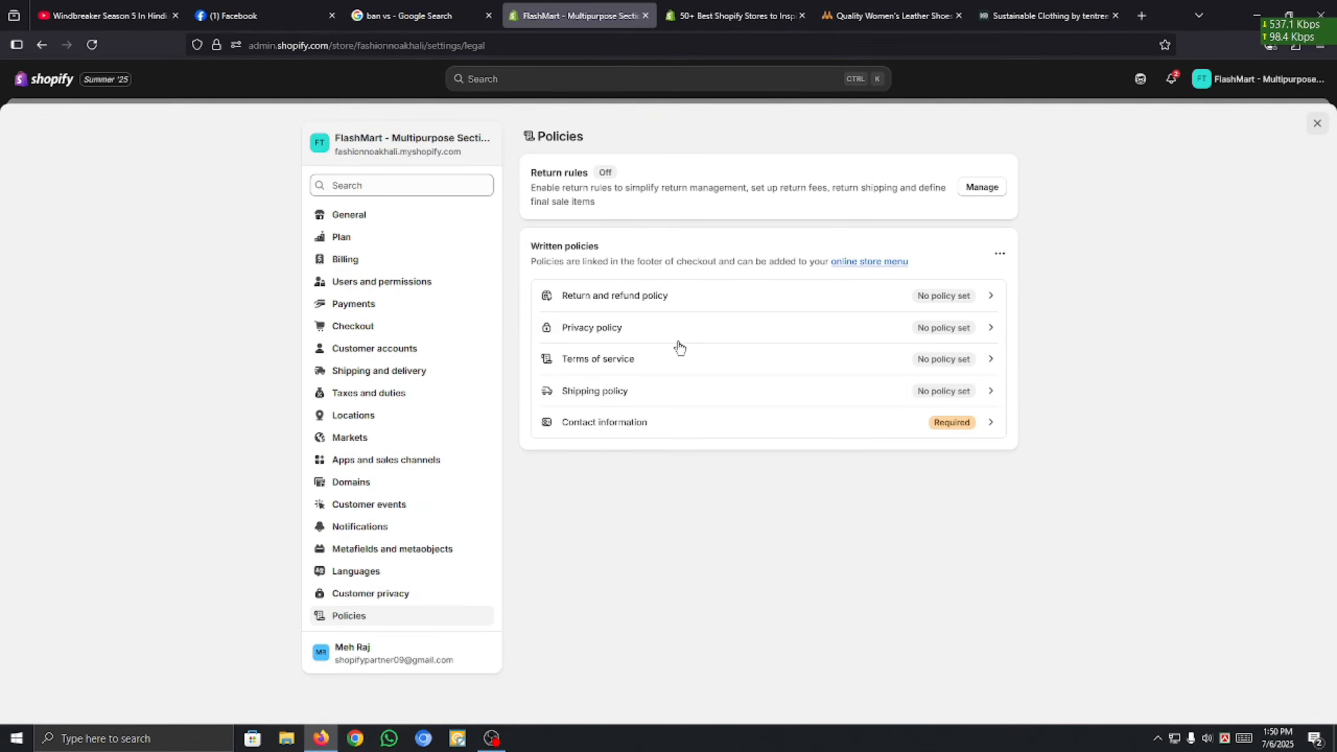
left_click(984, 189)
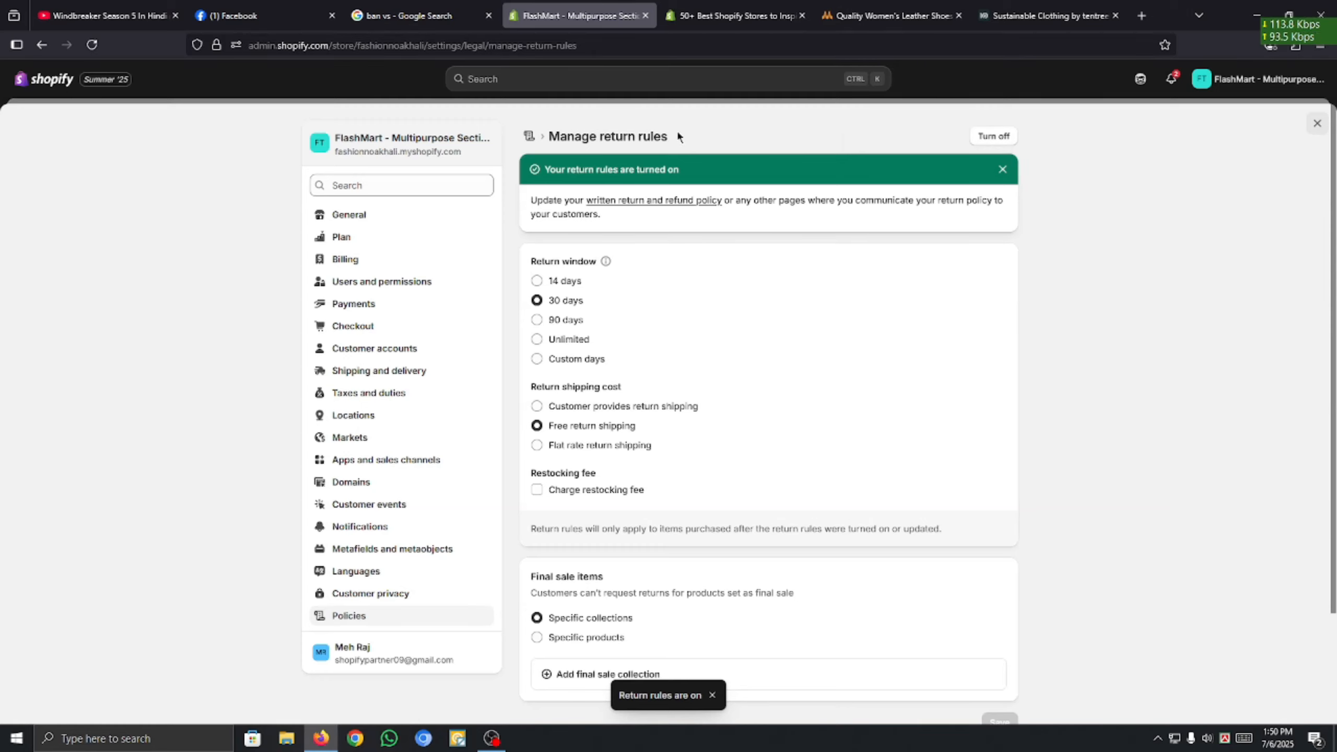
left_click_drag(677, 130, 553, 148)
left_click(611, 148)
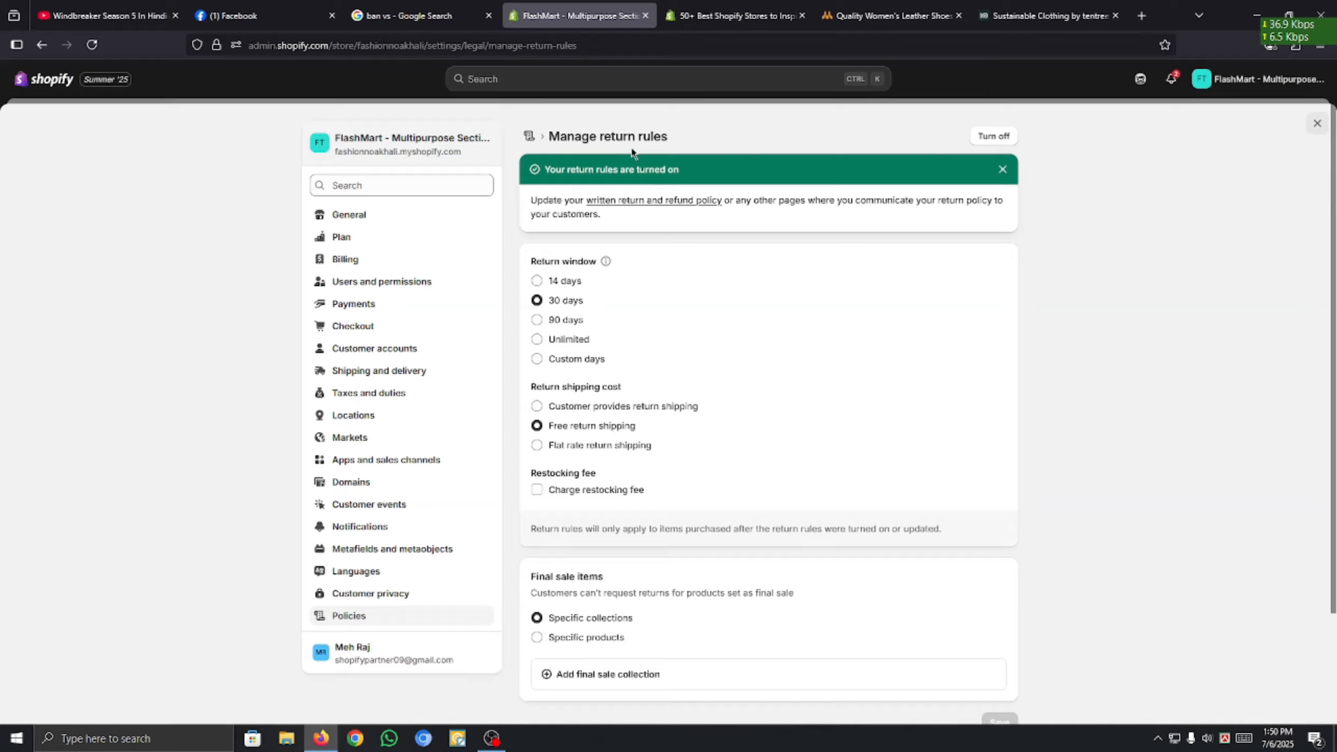
left_click(529, 137)
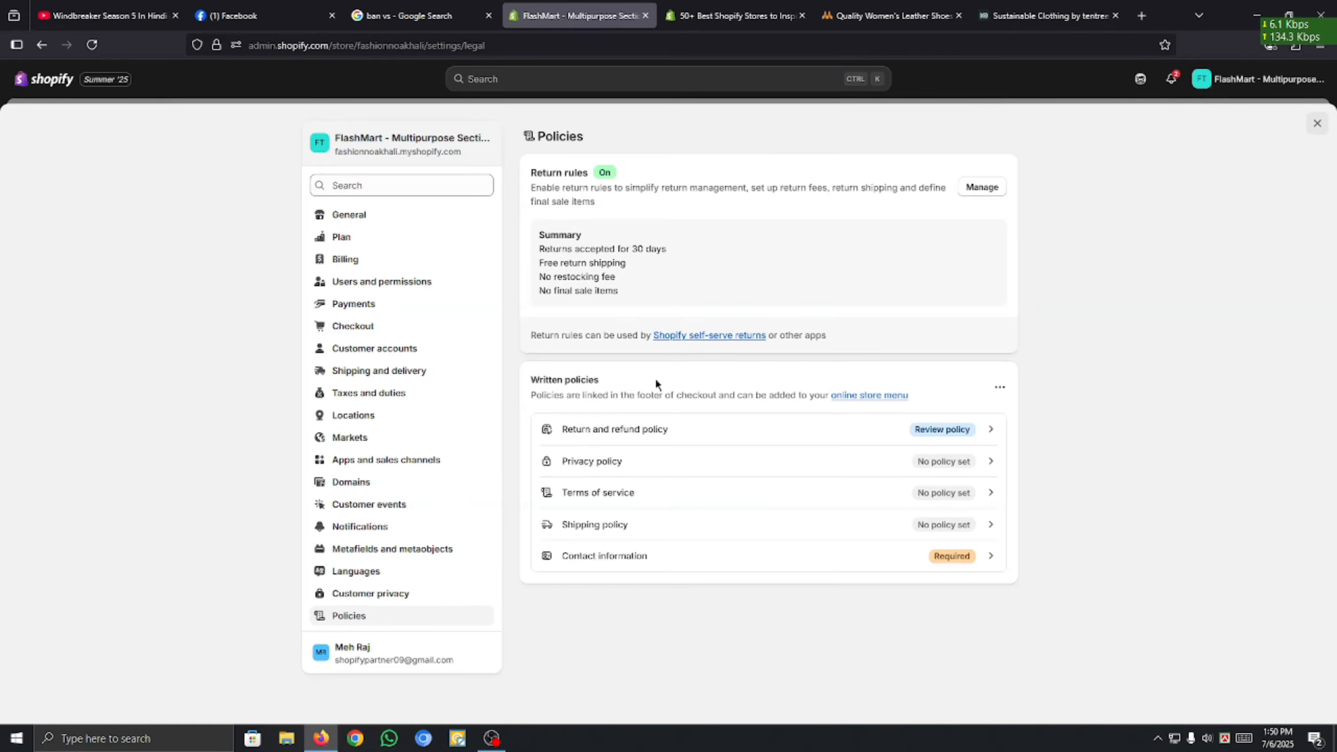
Fill the return and refund policy with the template text, review it, and publish the policy.
left_click(936, 429)
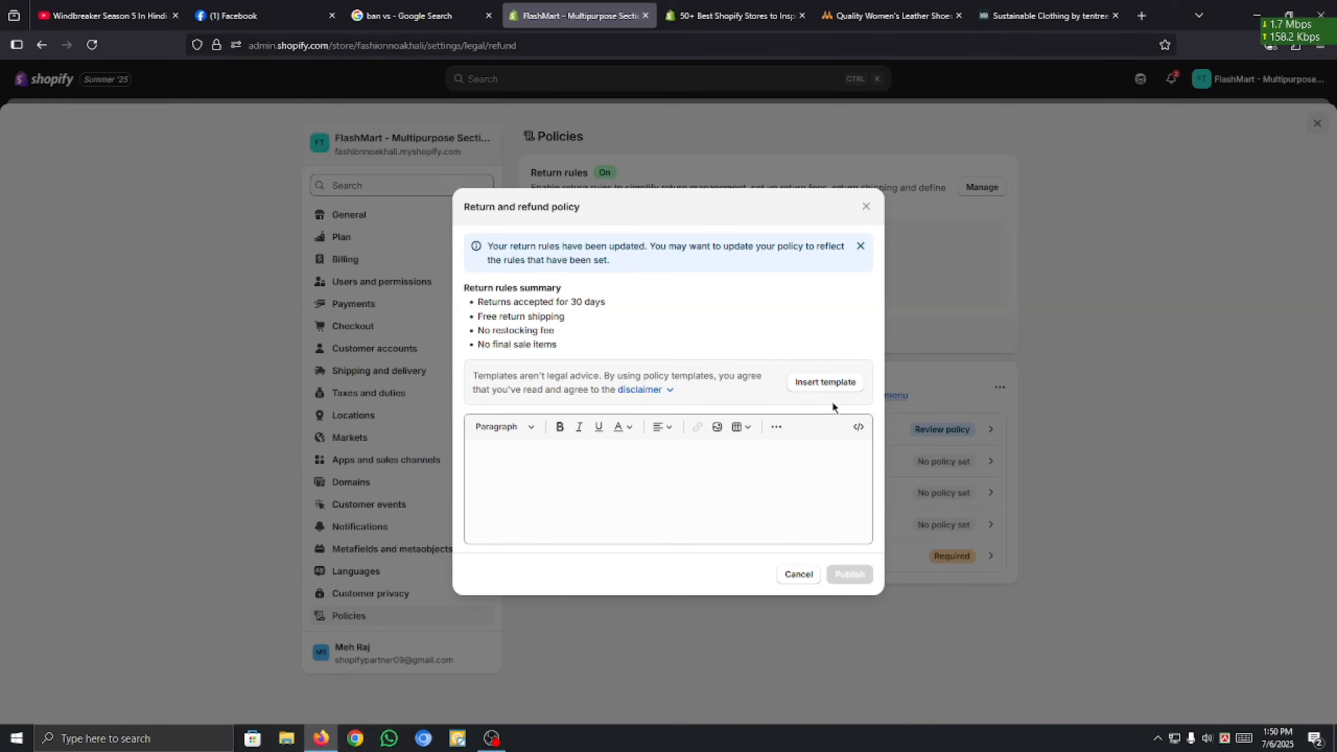
left_click(824, 383)
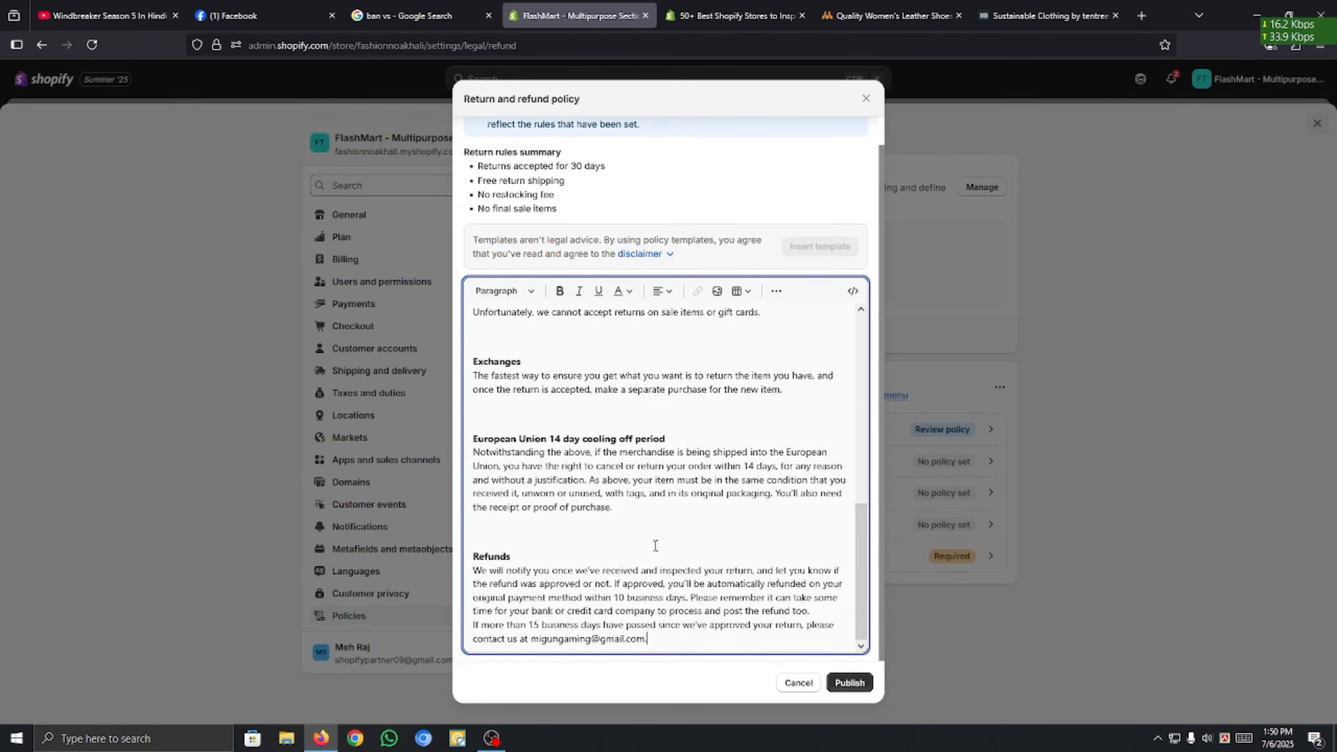
scroll(656, 546, "up", 10)
scroll(617, 541, "up", 2)
scroll(605, 527, "down", 10)
left_click(849, 683)
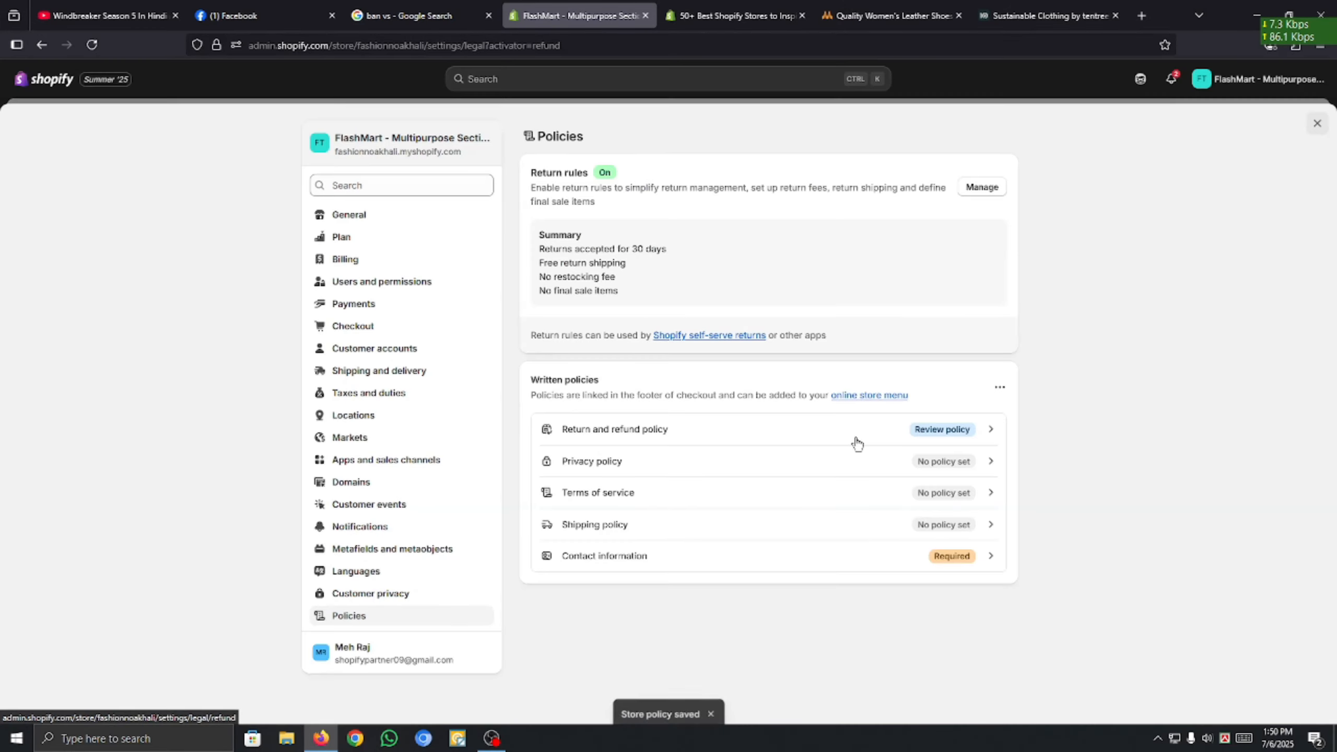
Review the automated privacy policy text and publish the policy.
left_click(986, 457)
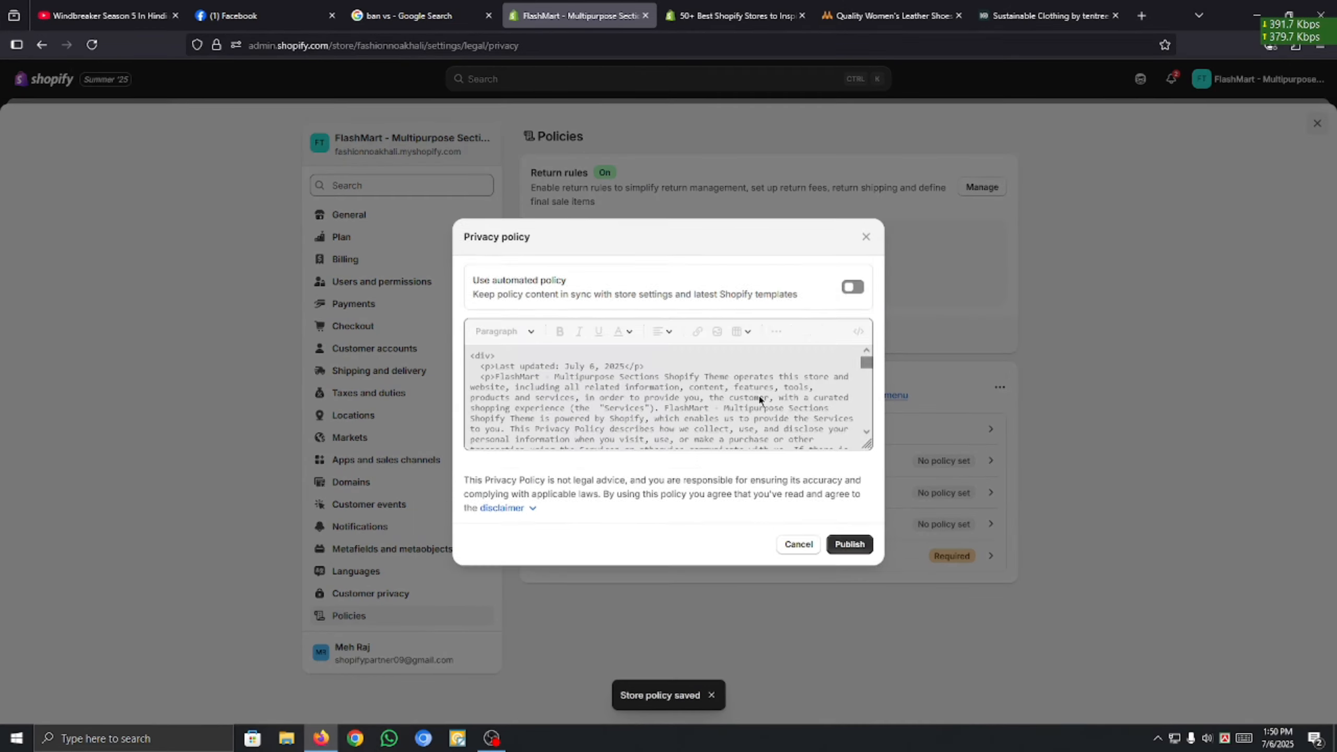
scroll(607, 383, "down", 3)
scroll(607, 383, "down", 10)
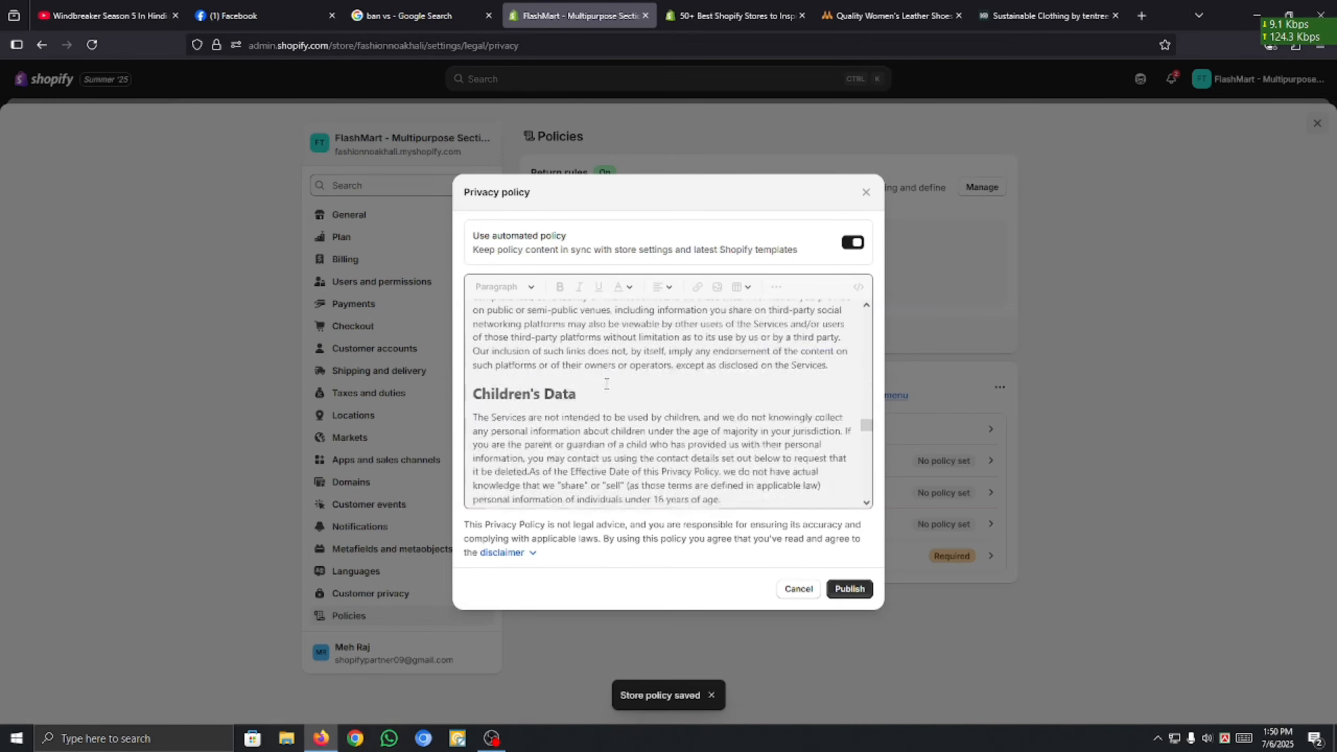
scroll(689, 465, "up", 3)
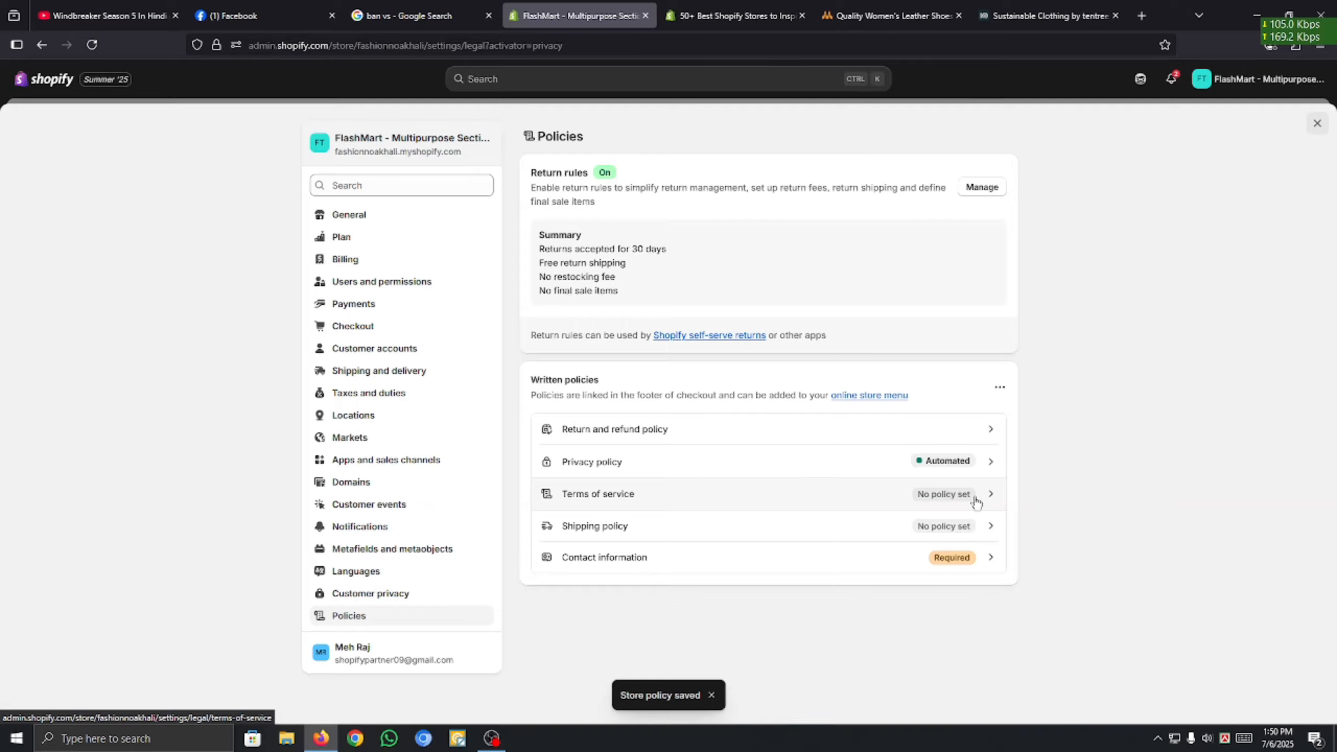
Fill the terms of service with the template text and publish the policy.
left_click(974, 500)
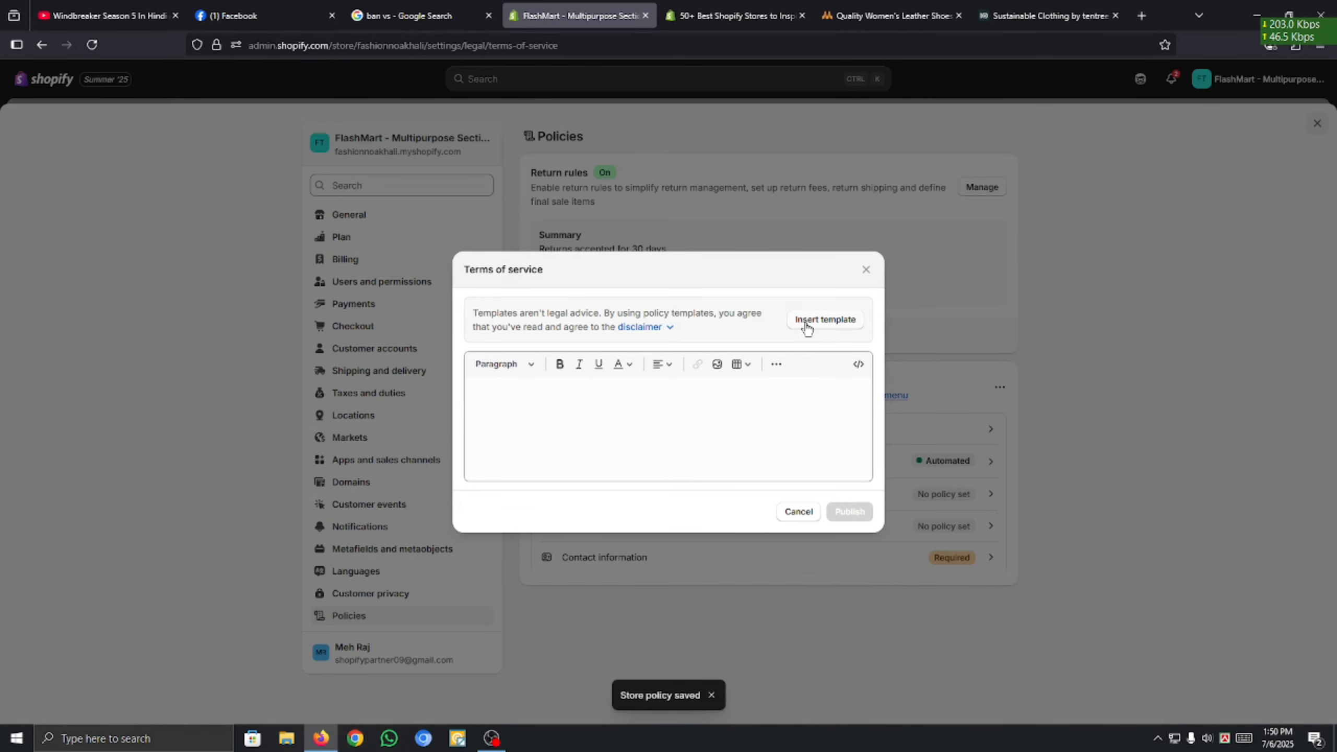
left_click(821, 318)
left_click(849, 634)
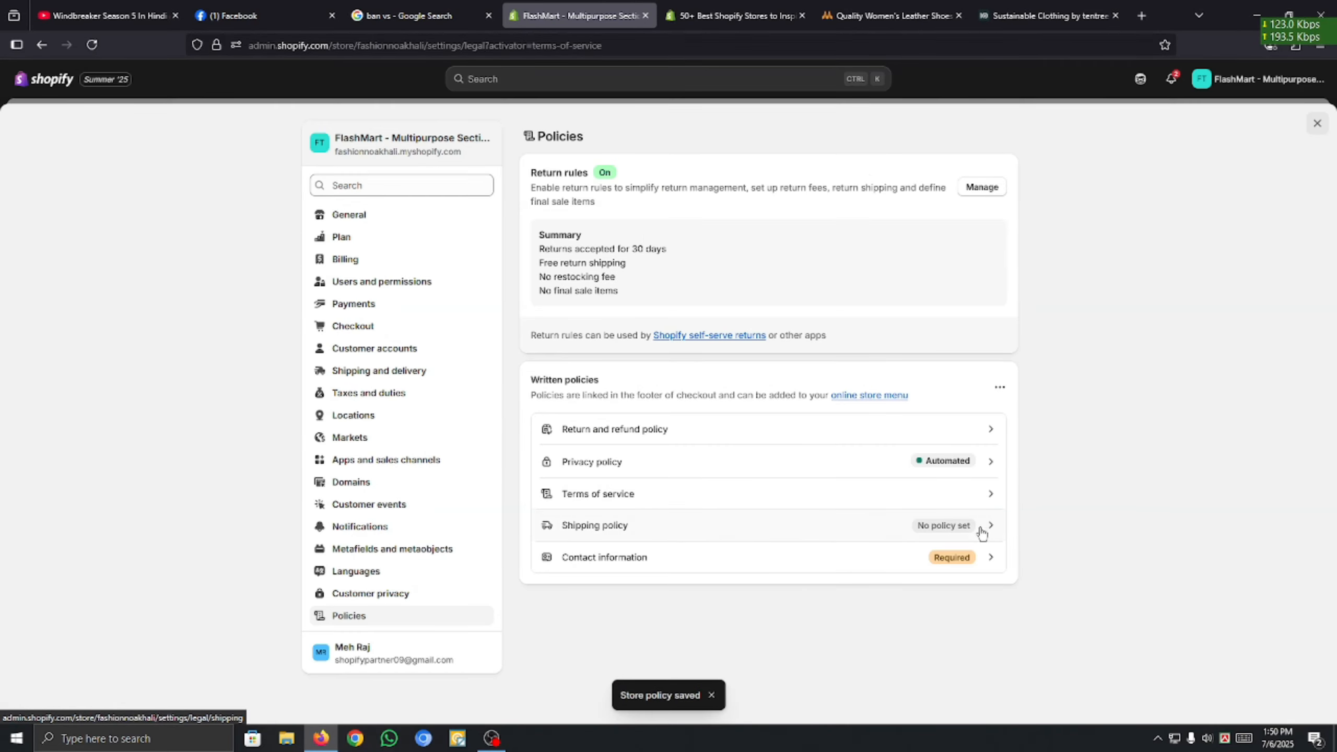
Open the empty shipping policy for editing.
left_click(982, 526)
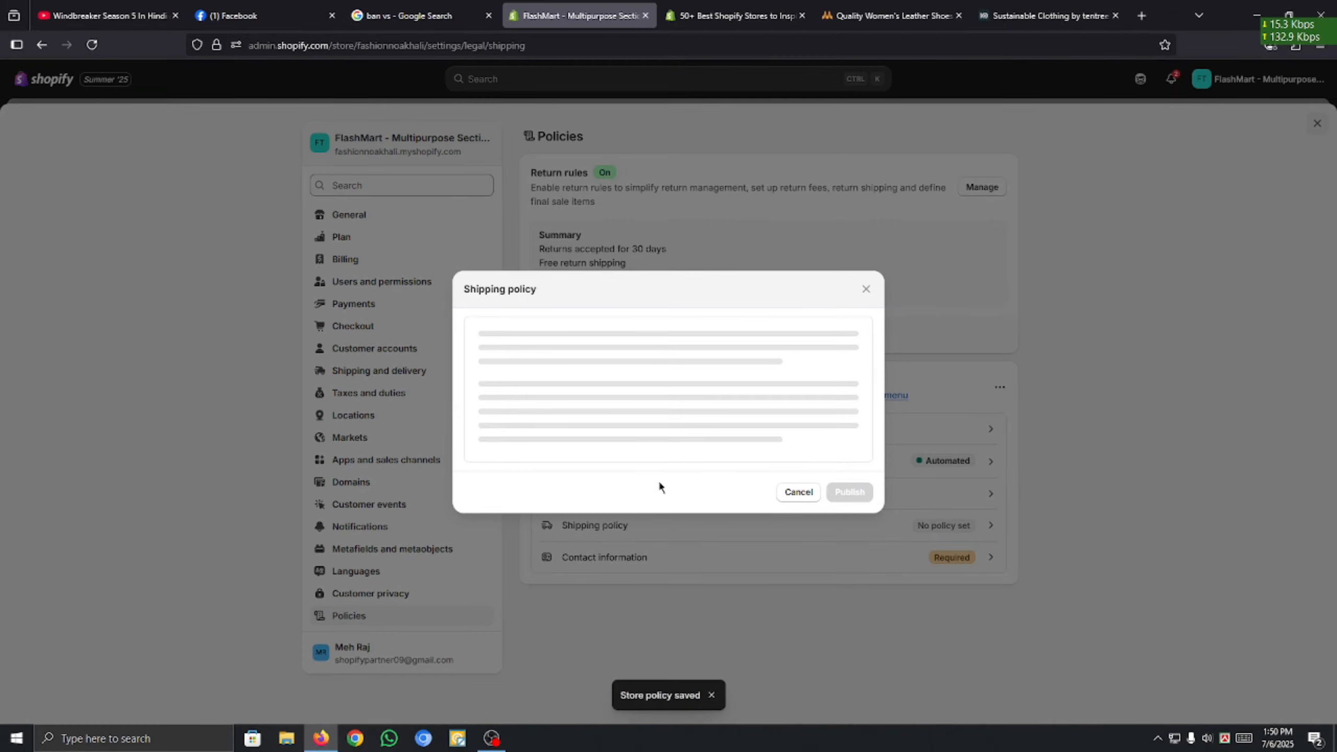
left_click(535, 384)
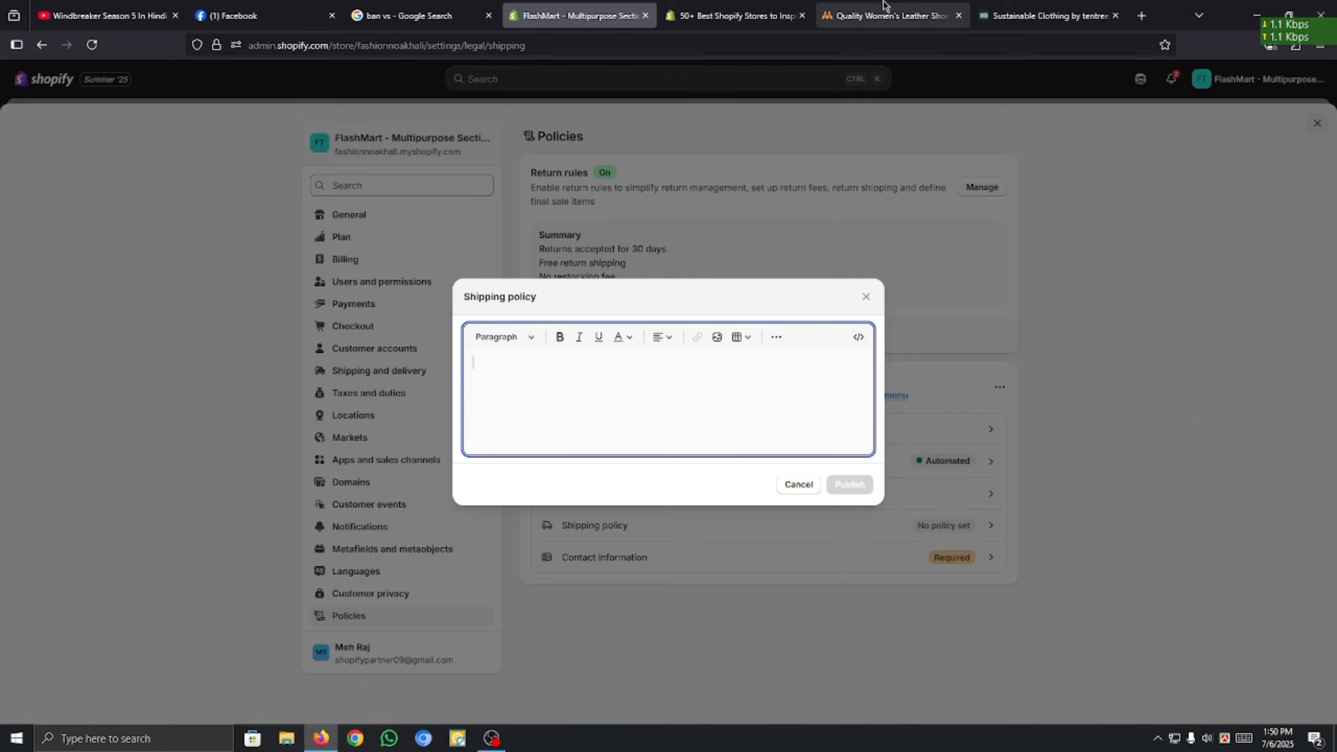
Open the GOODEE store from Shopify's 50+ best stores article and view its footer policy links.
left_click(890, 15)
scroll(880, 124, "down", 10)
left_click(722, 15)
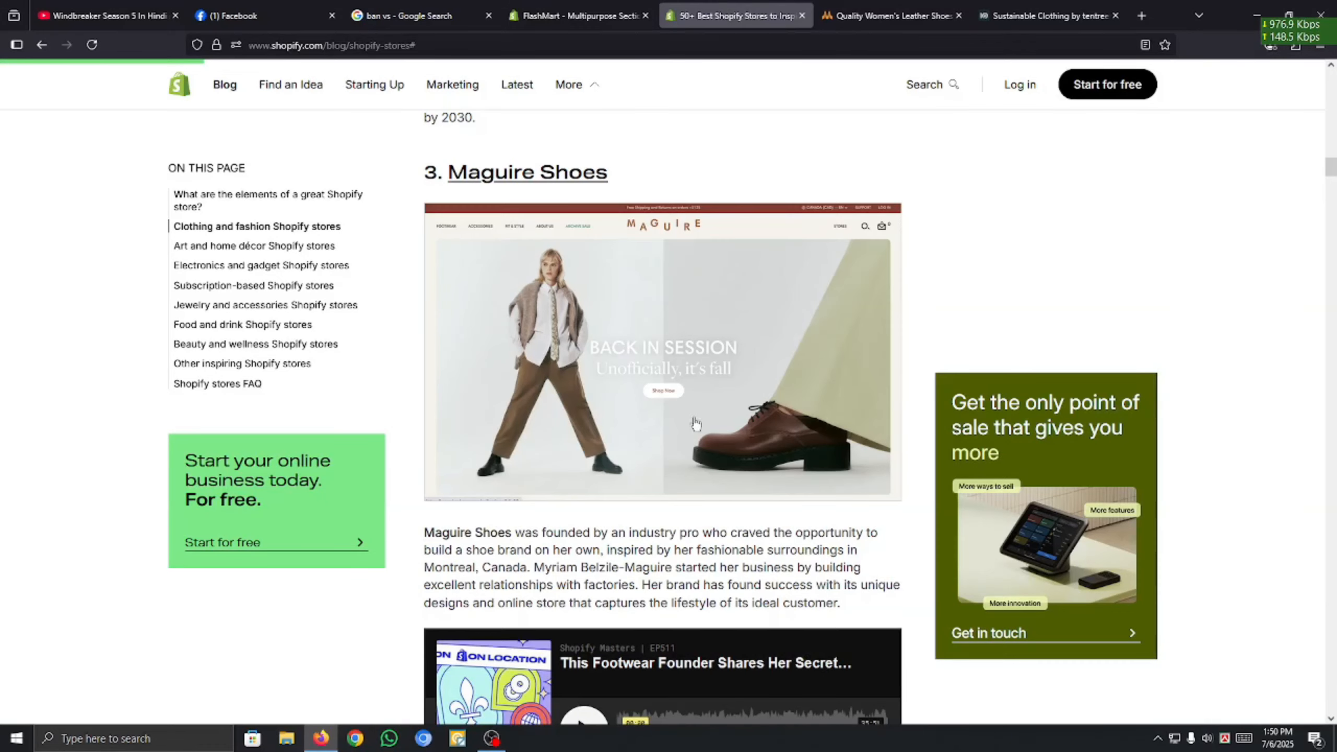
scroll(693, 450, "down", 20)
scroll(692, 446, "down", 20)
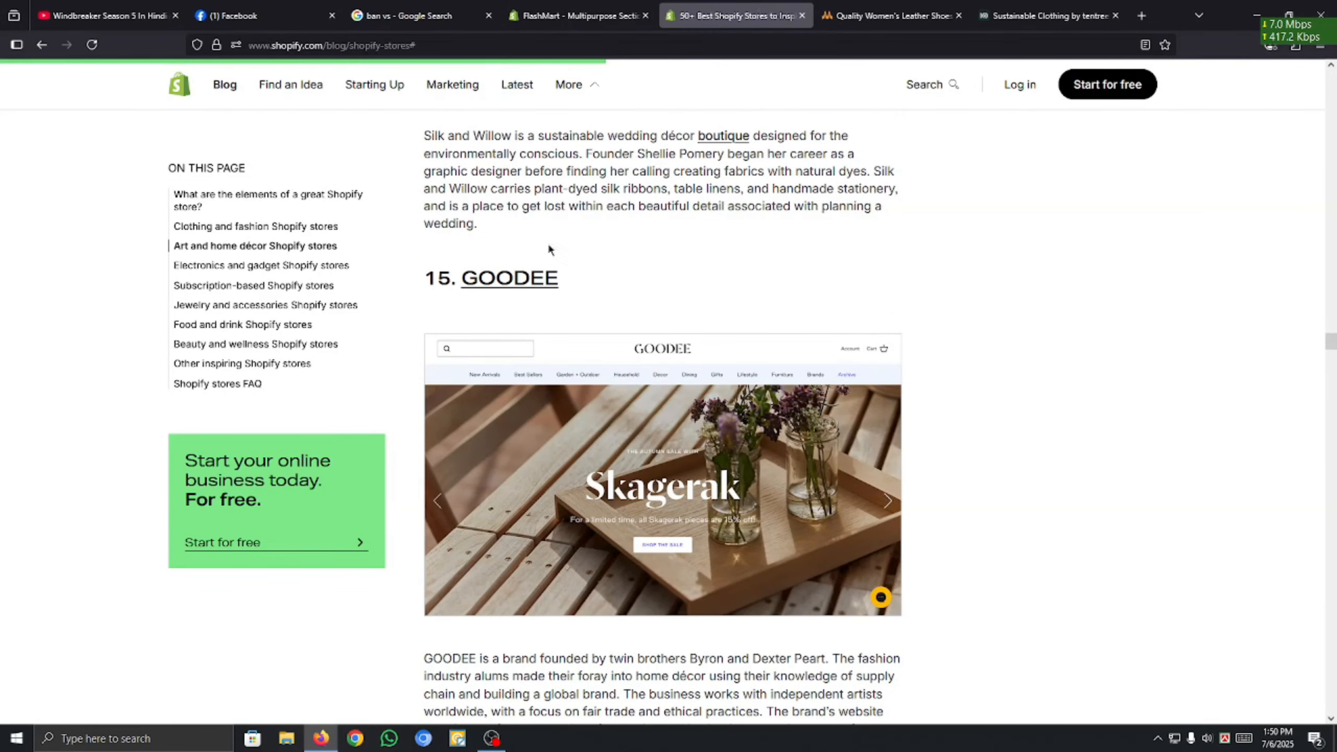
left_click(513, 288)
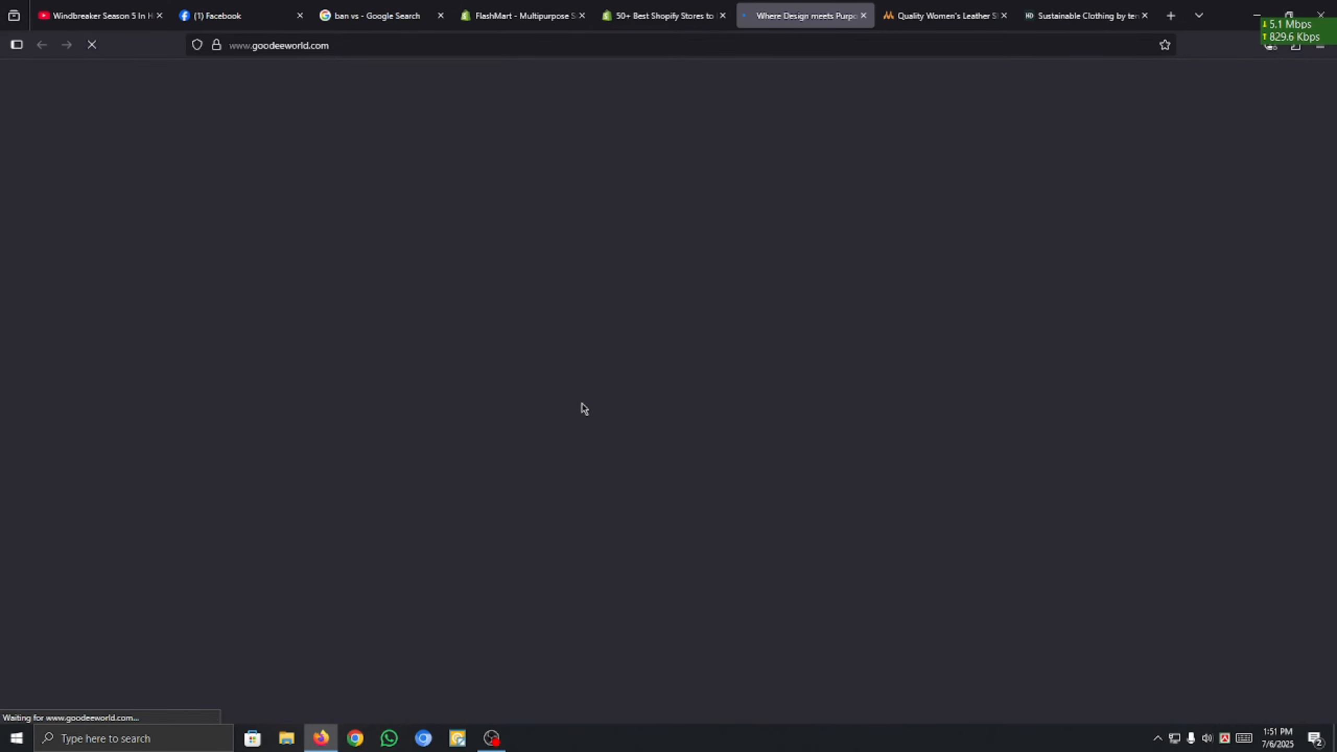
scroll(582, 405, "down", 10)
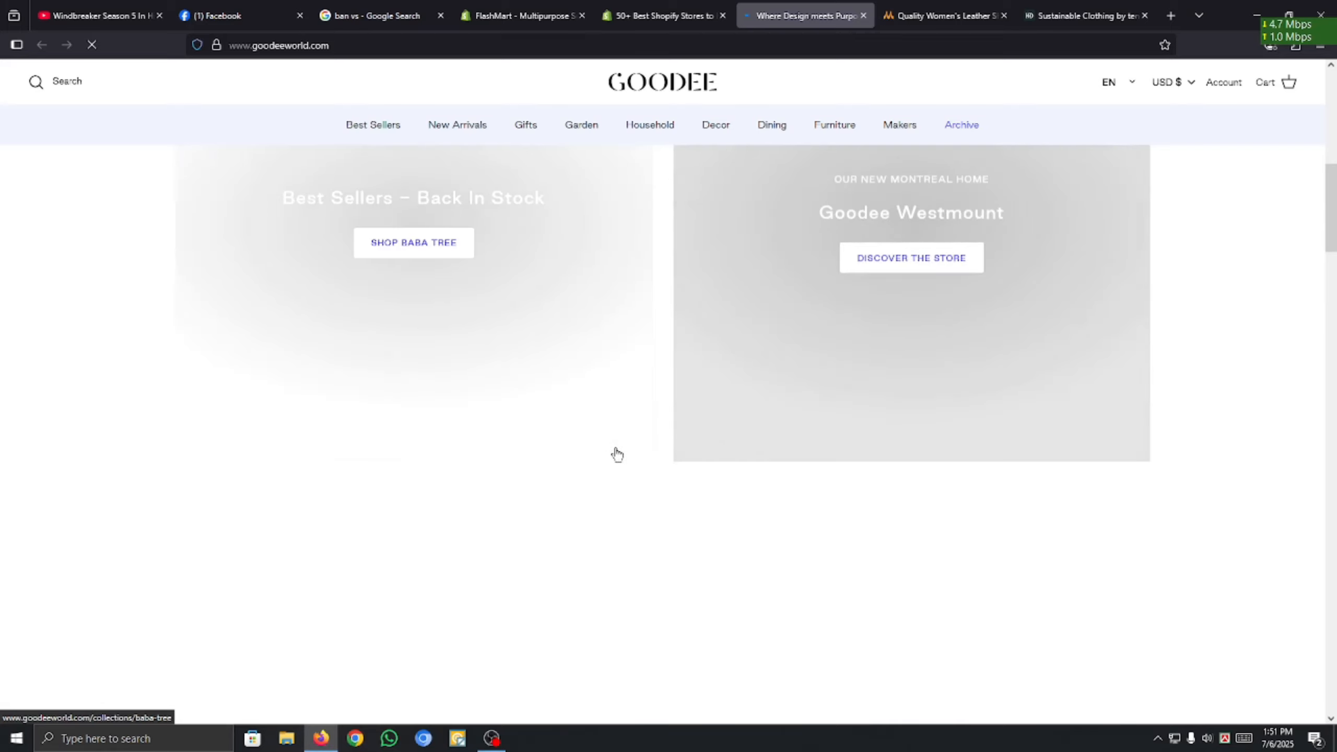
scroll(631, 445, "down", 10)
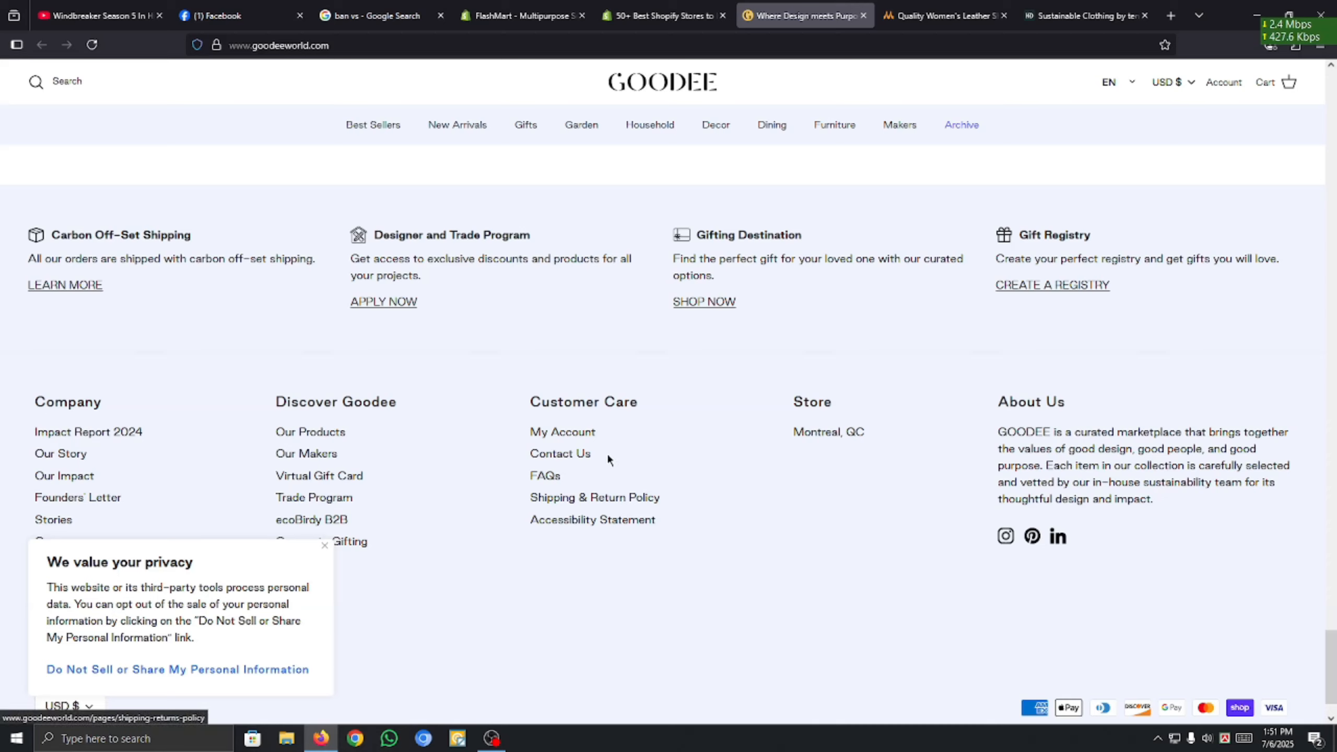
Look over the footer links of the Maguire and tentree stores for comparison.
left_click(986, 7)
scroll(856, 388, "down", 15)
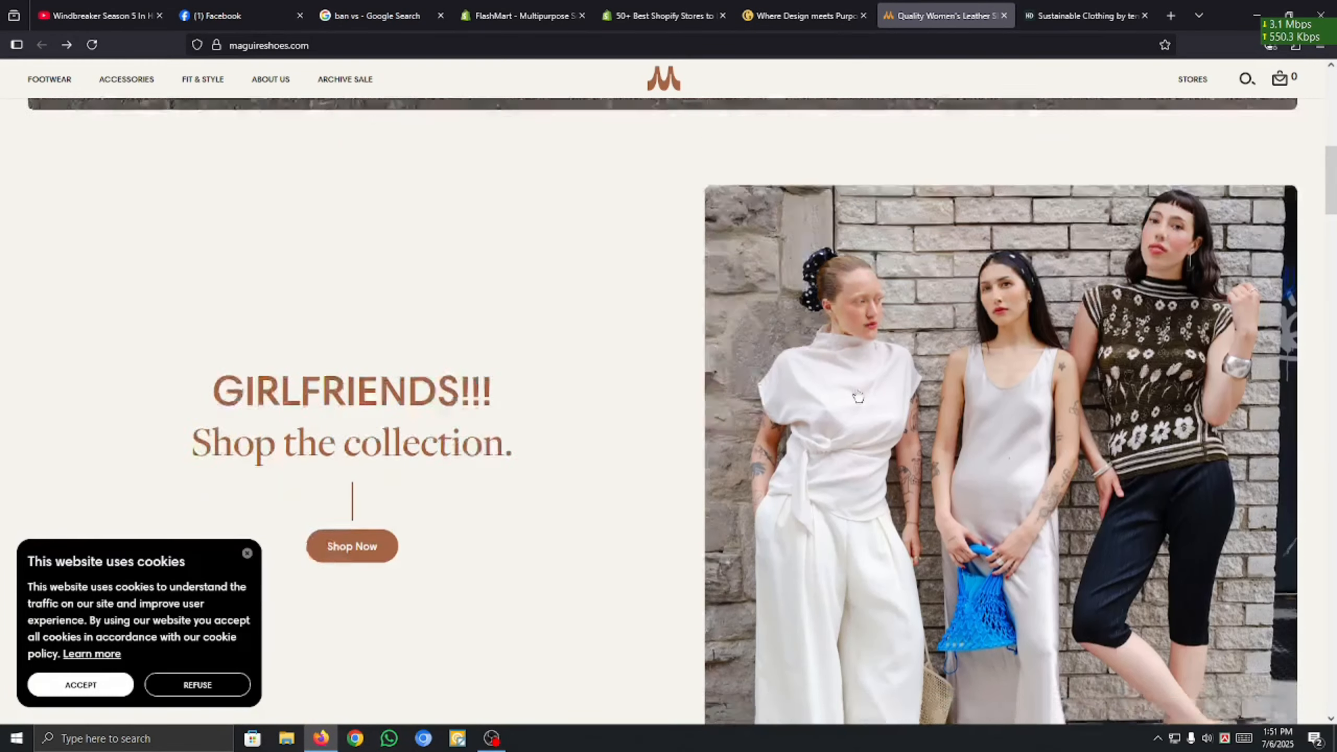
scroll(656, 429, "down", 10)
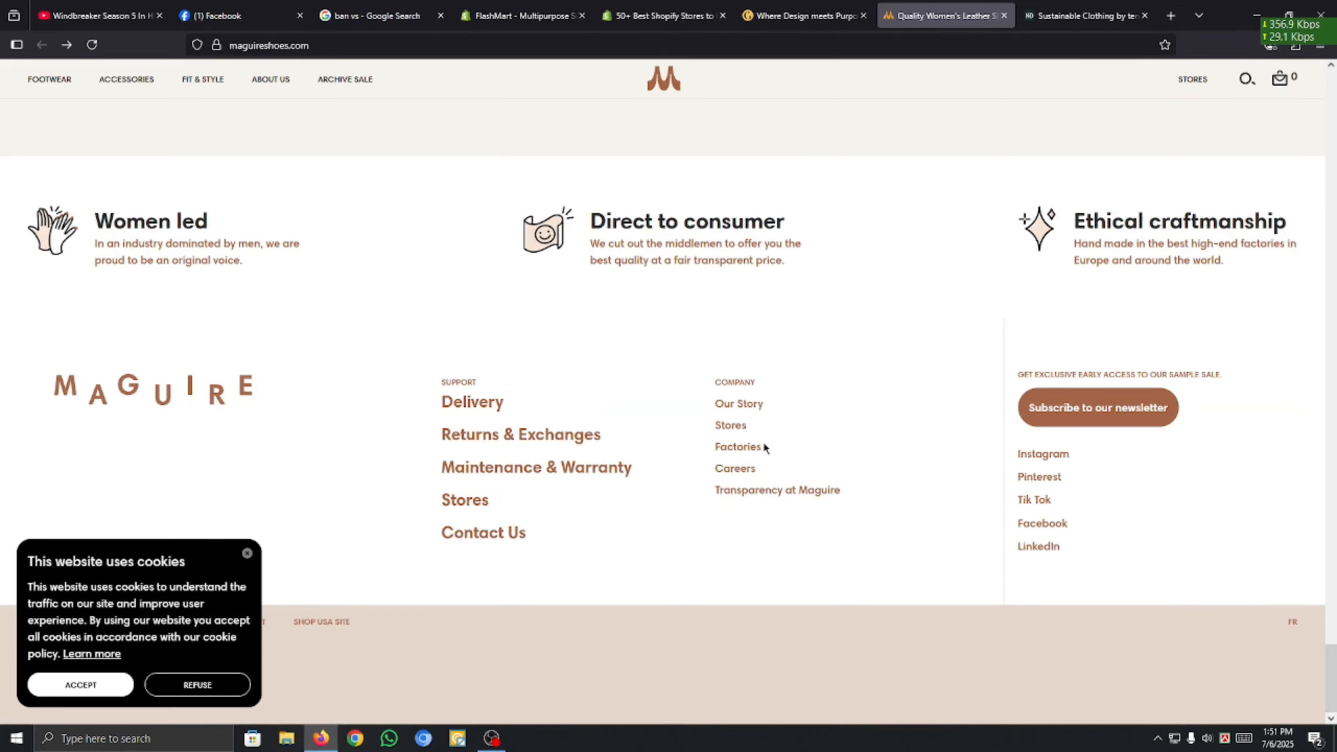
left_click(1084, 15)
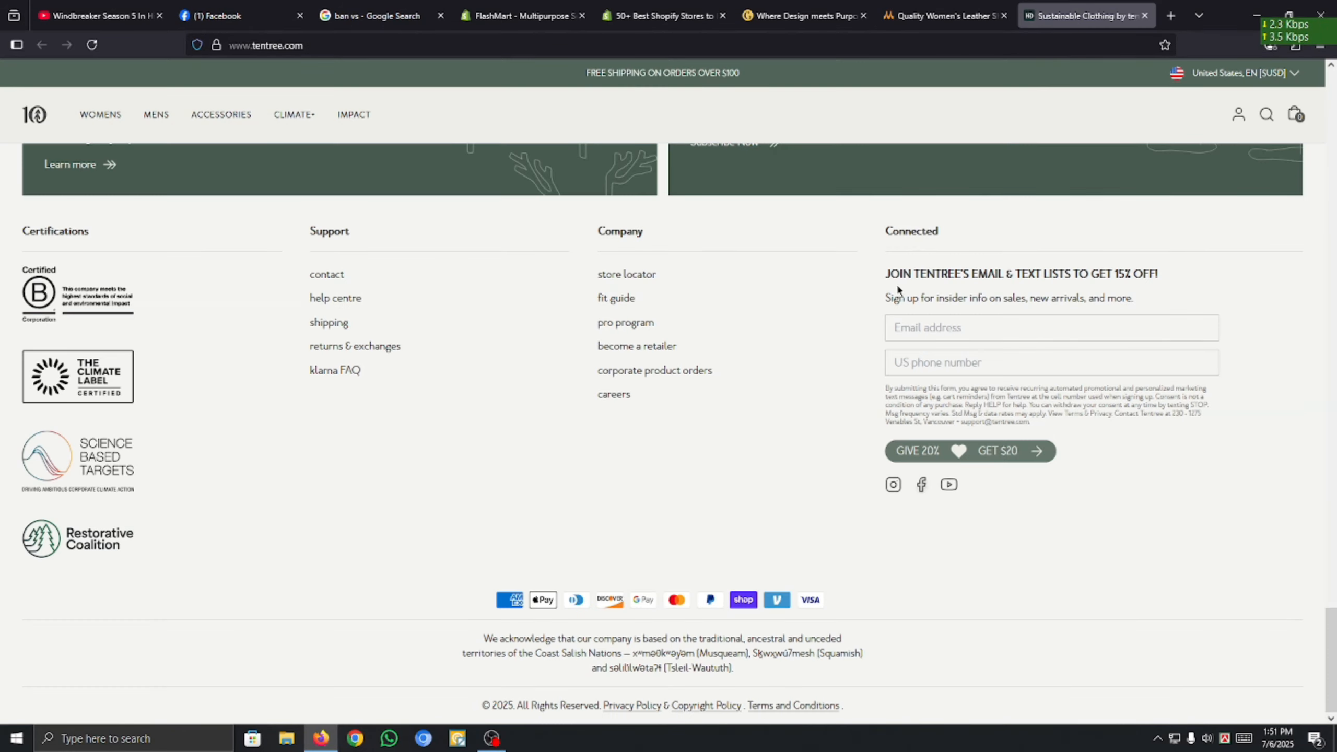
Open tentree's shipping help page, expand the order delivery question, and look through the help topics.
left_click(323, 322)
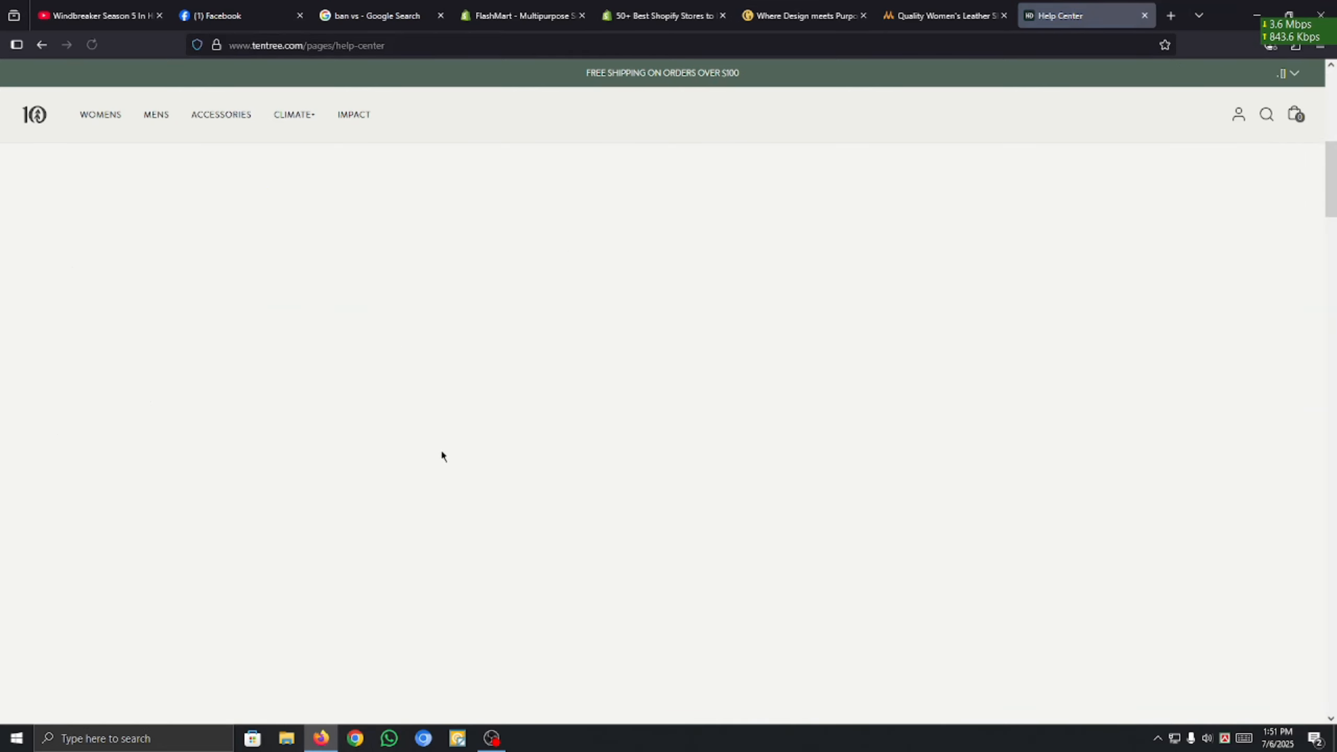
left_click_drag(135, 215, 692, 276)
left_click(722, 227)
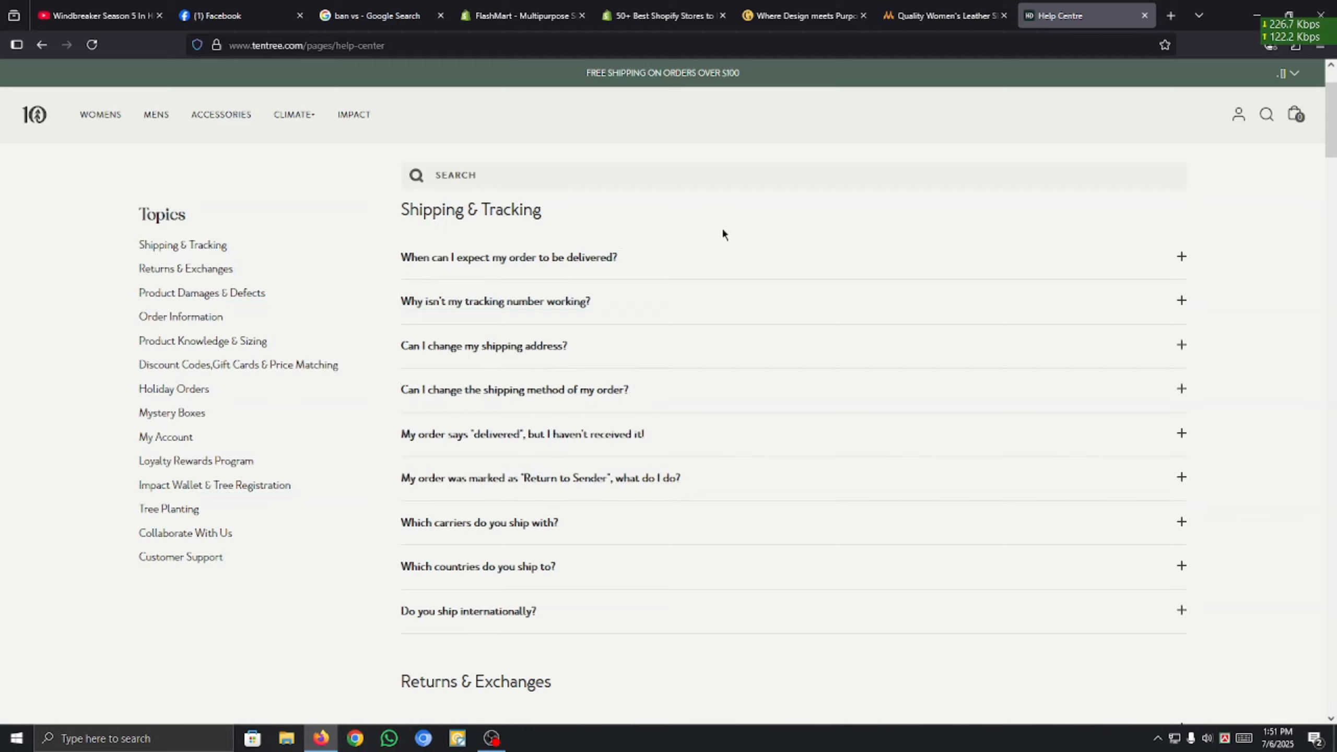
left_click(727, 264)
scroll(727, 265, "down", 20)
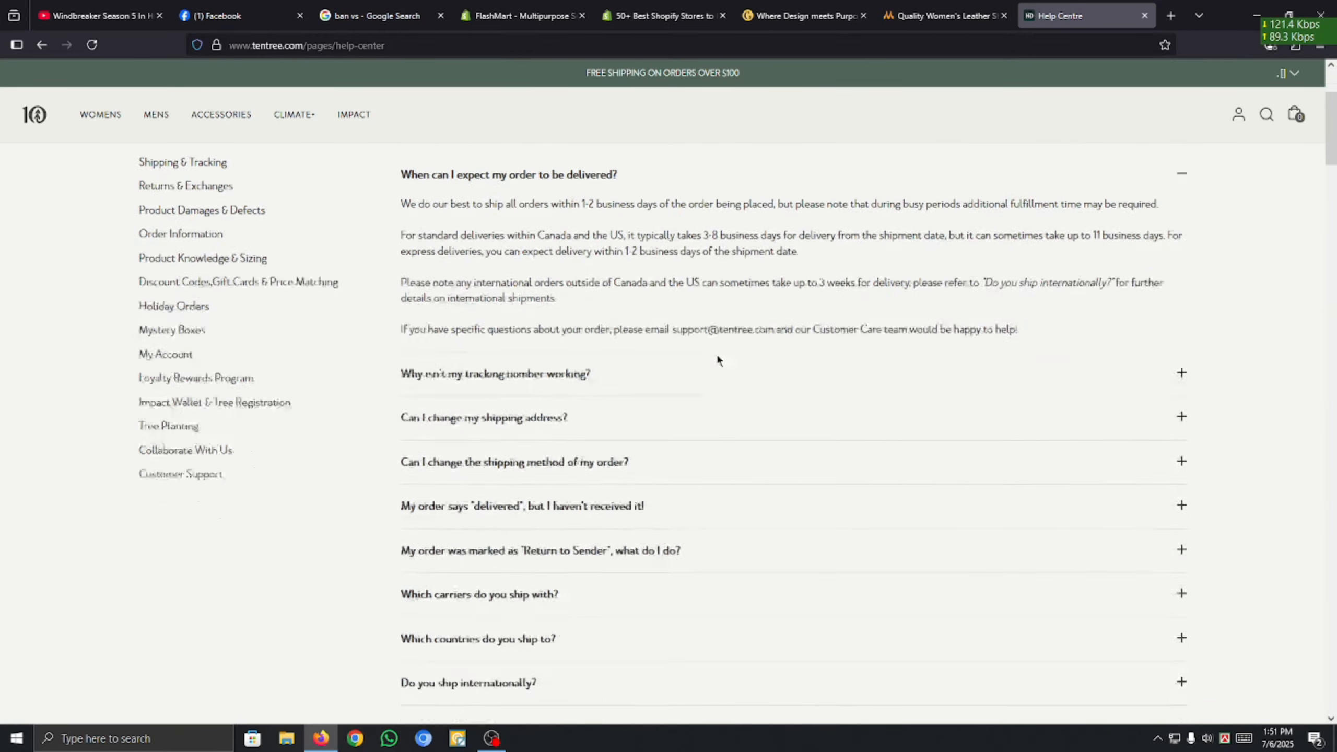
scroll(712, 437, "down", 20)
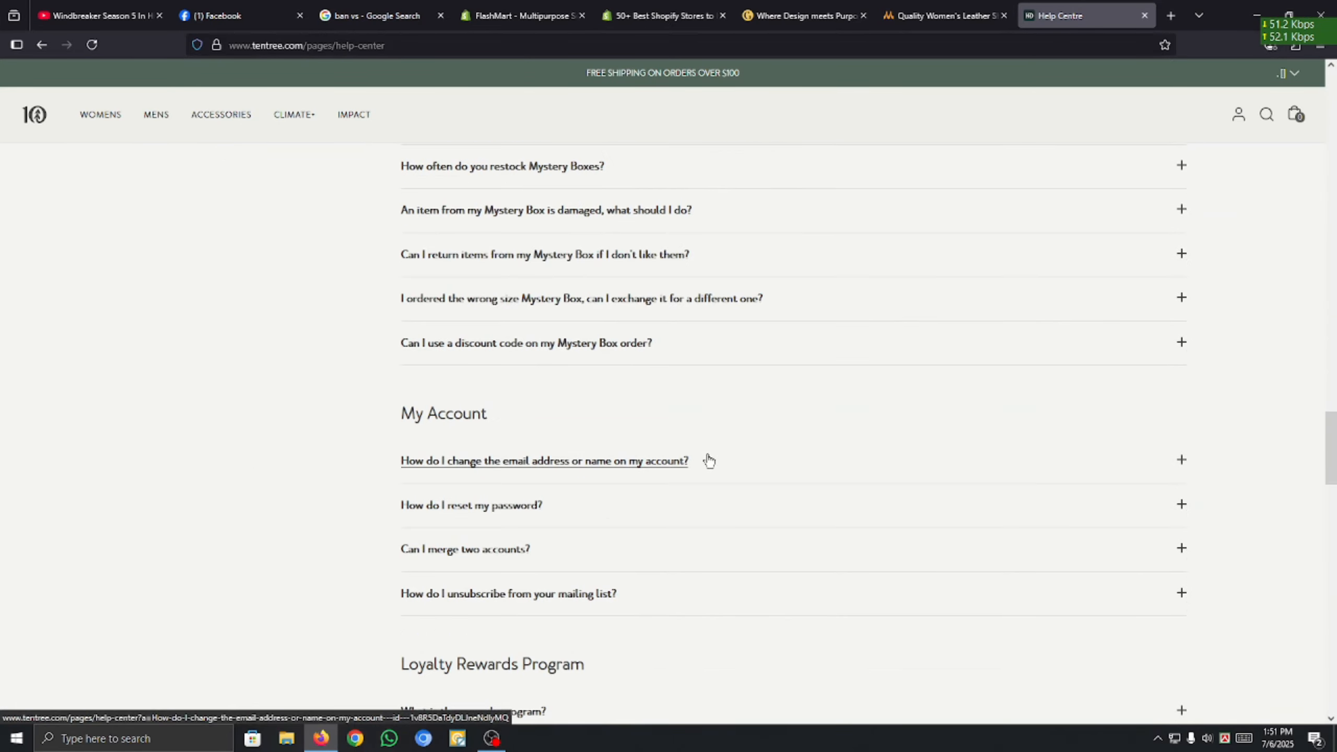
scroll(698, 539, "up", 20)
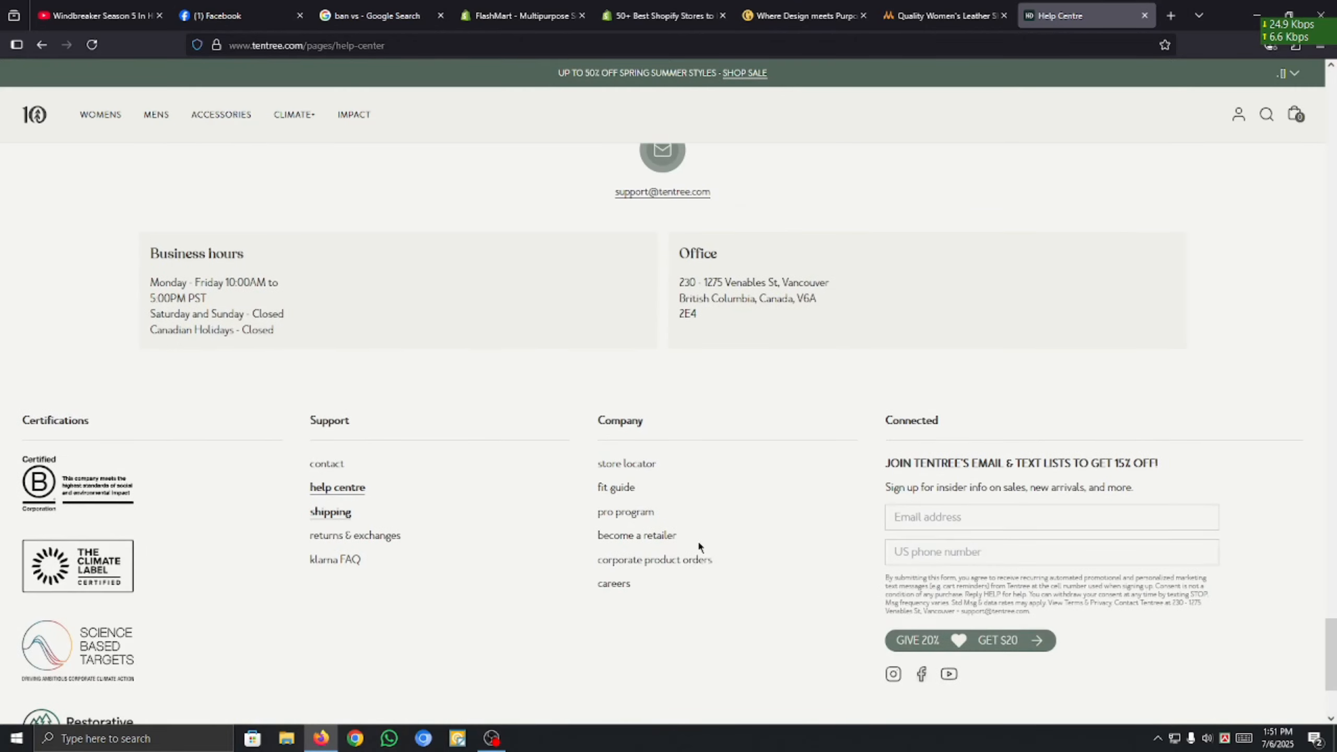
Return to the FlashMart Shopify admin and close the shipping policy without publishing it.
left_click(936, 15)
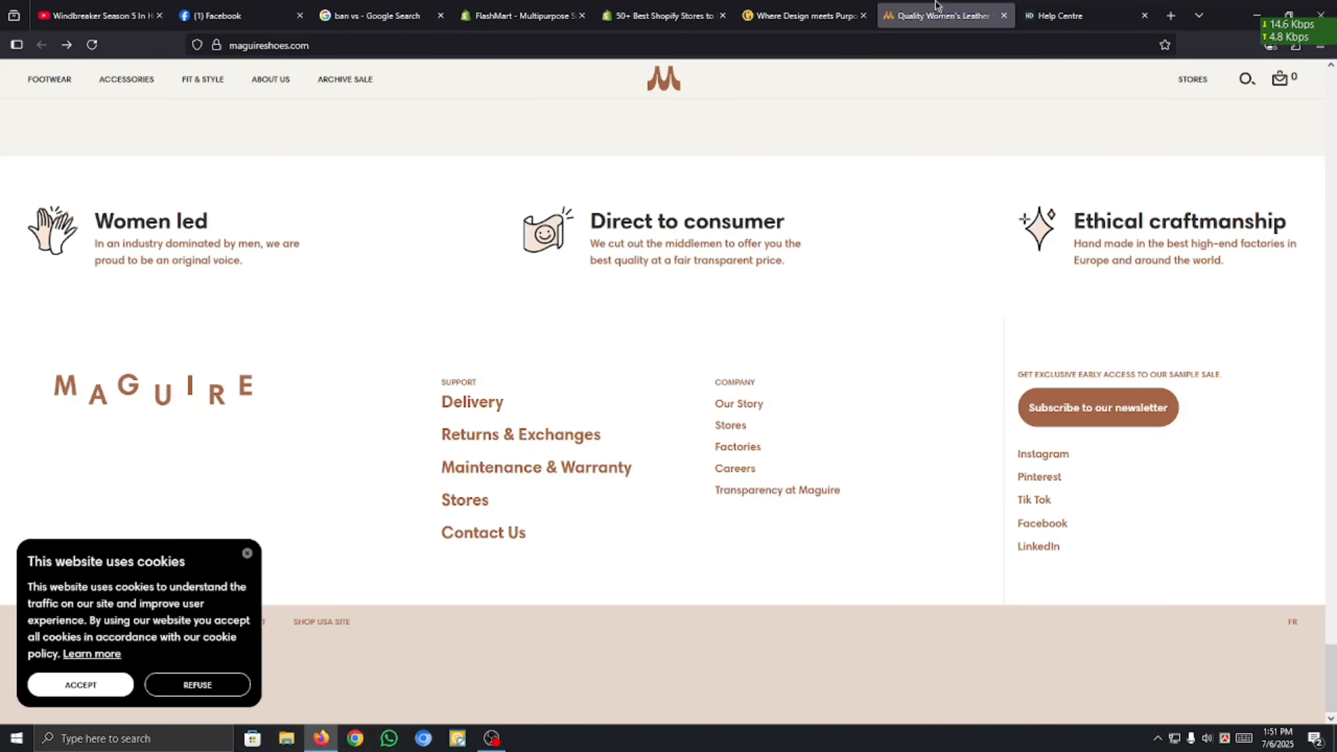
left_click(377, 15)
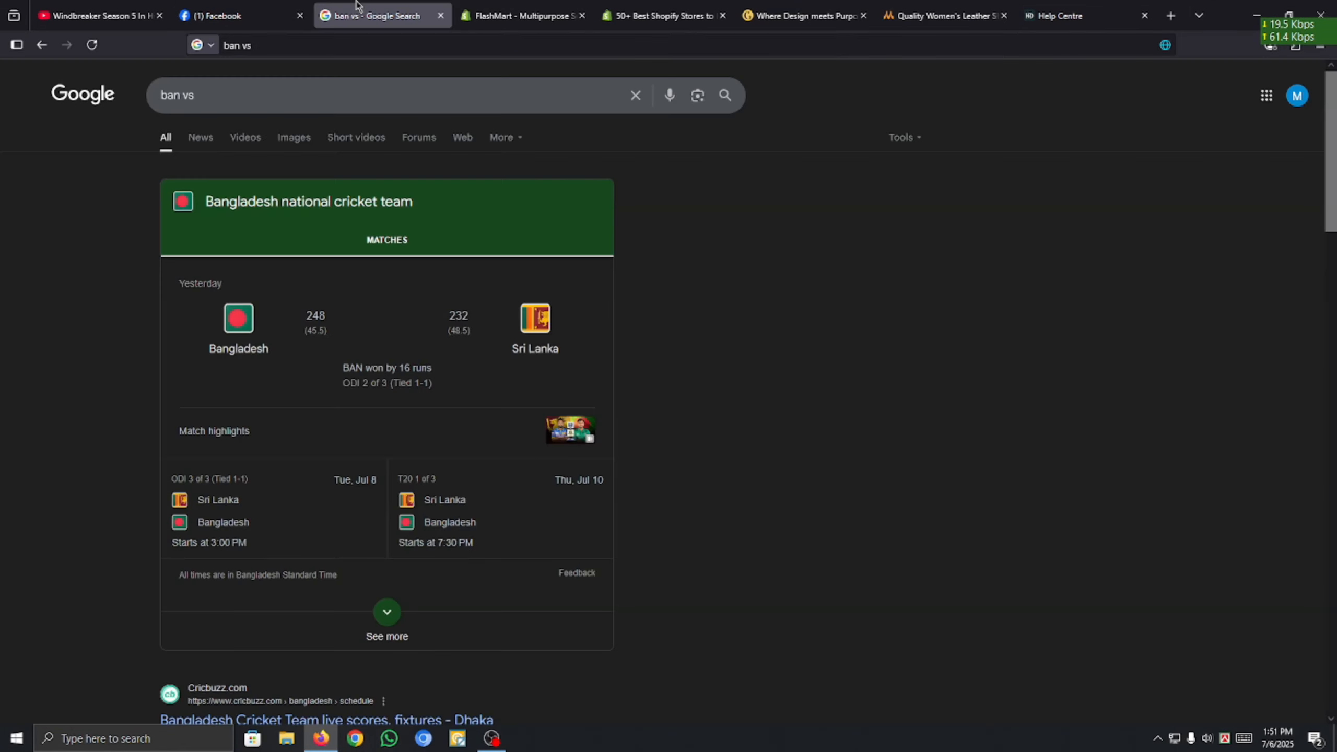
left_click(660, 15)
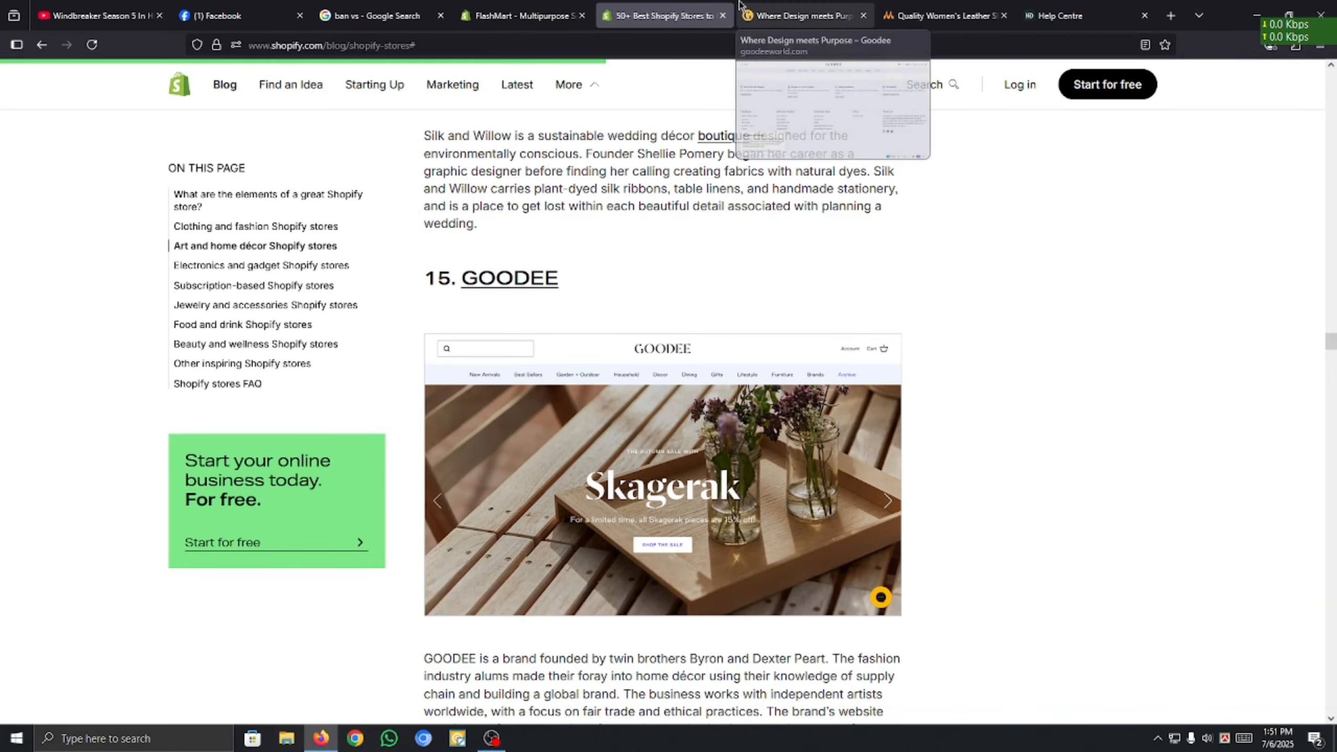
left_click(516, 3)
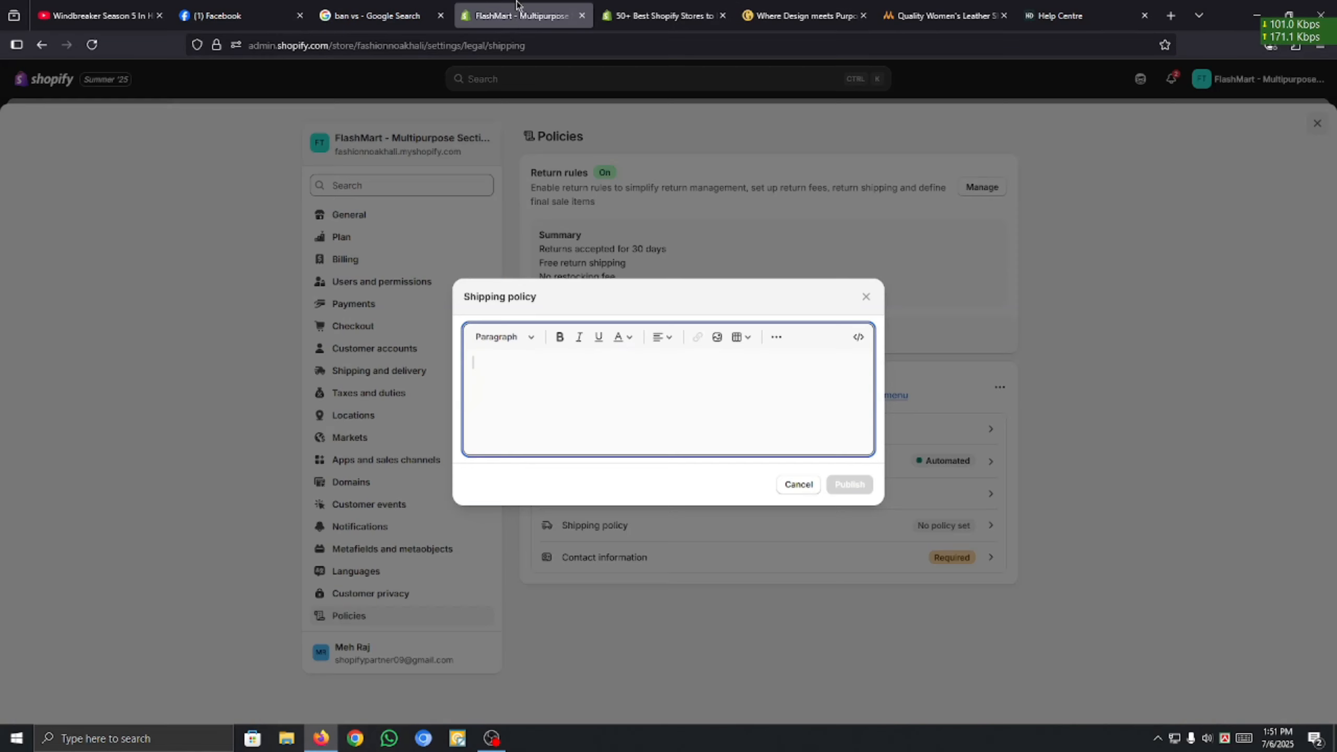
left_click(799, 484)
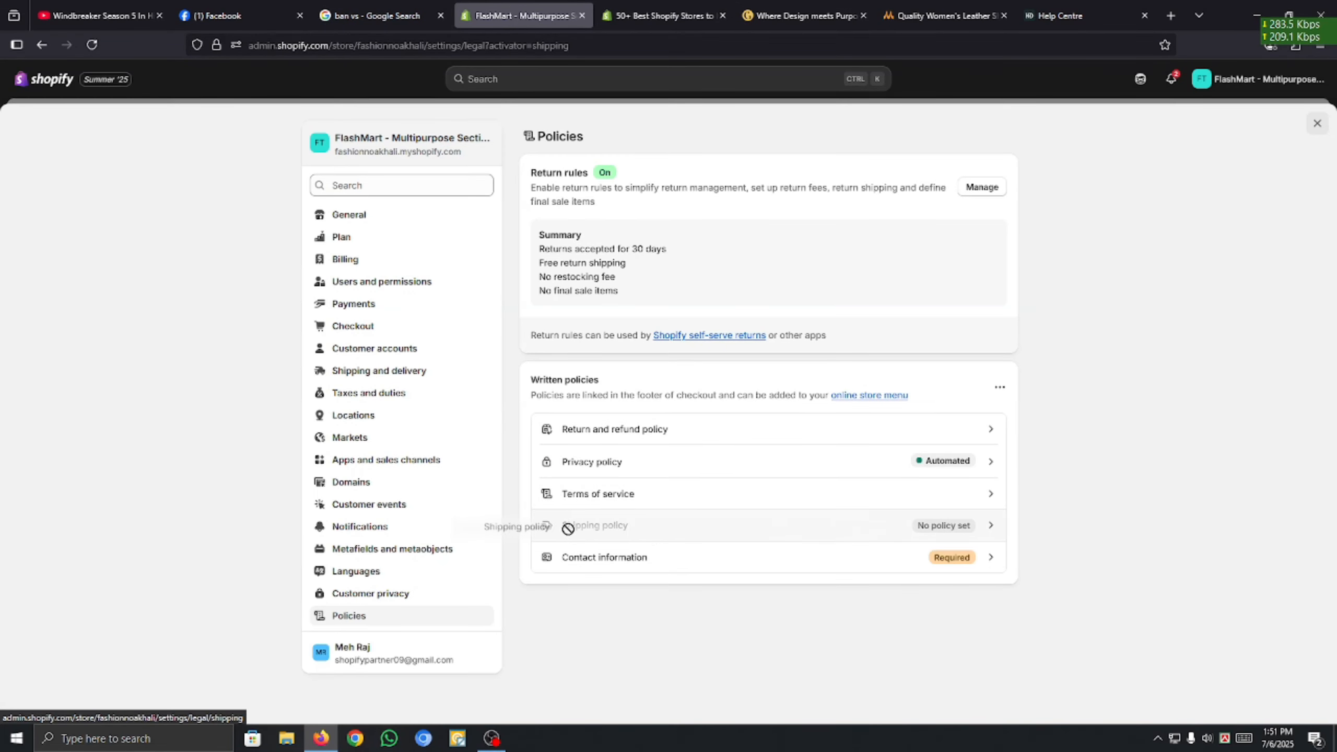
left_click_drag(567, 528, 571, 531)
Fill the contact information policy with the template text and publish it.
left_click(947, 557)
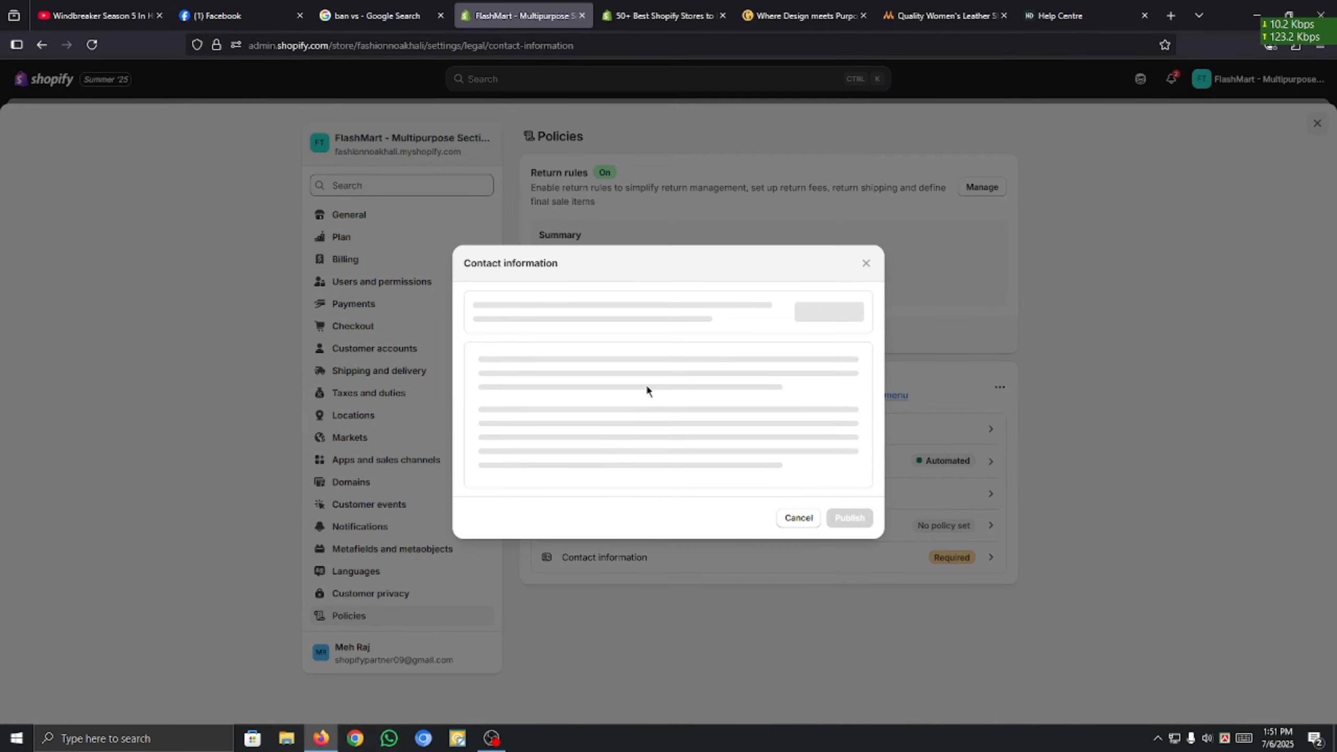
left_click(833, 305)
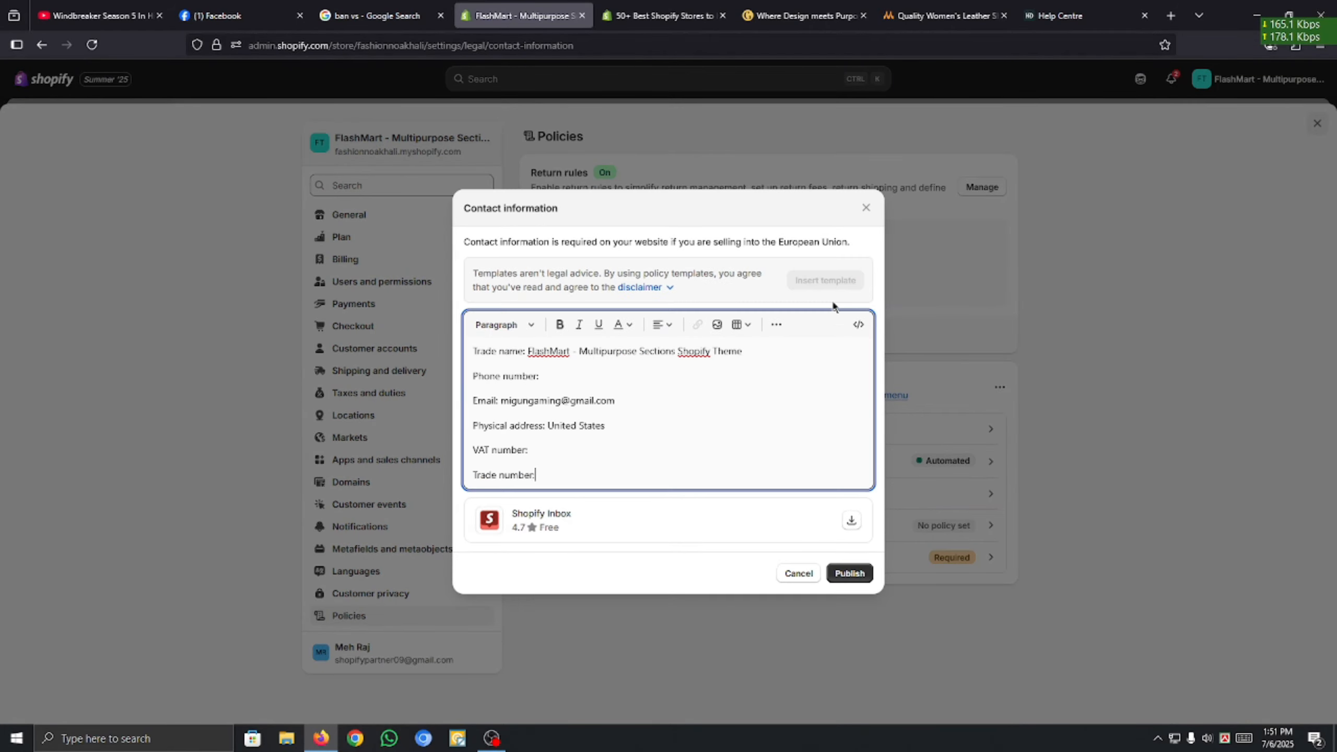
left_click(837, 579)
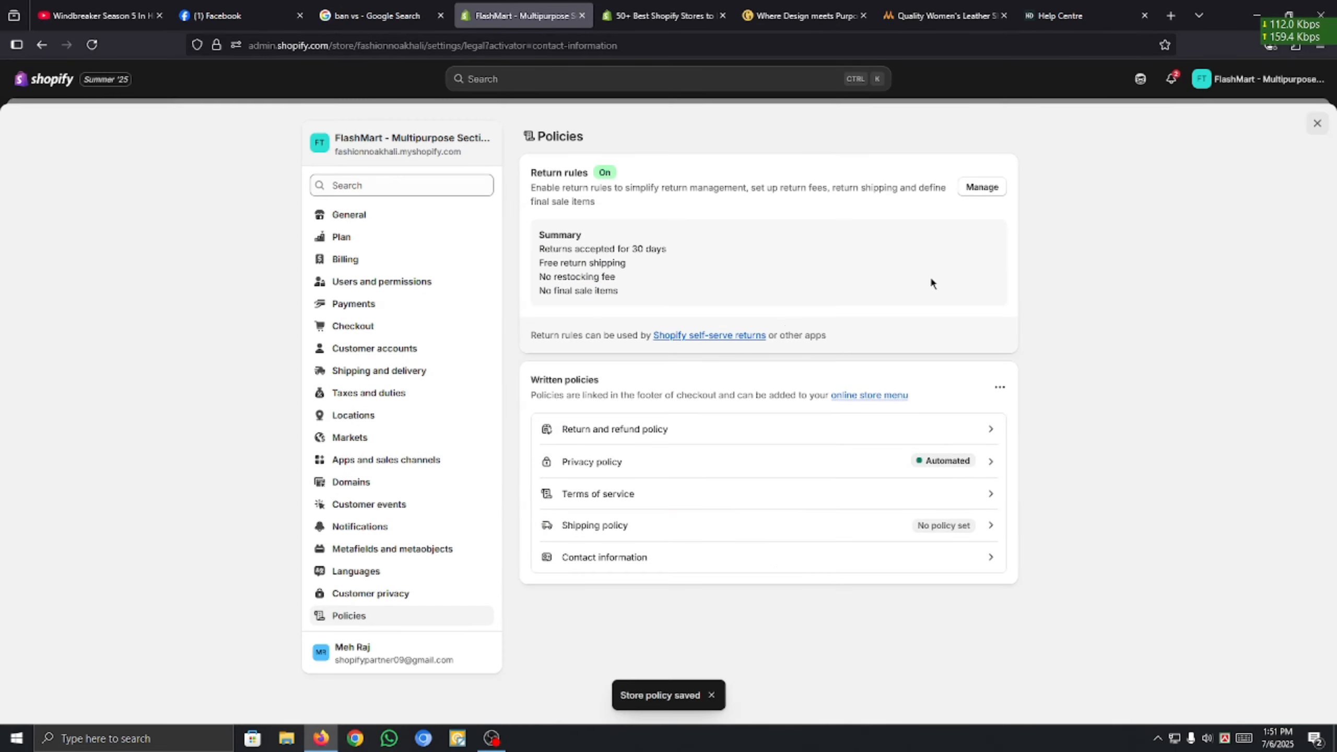
Leave the store settings and open the Online Store's list of pages.
left_click(1316, 124)
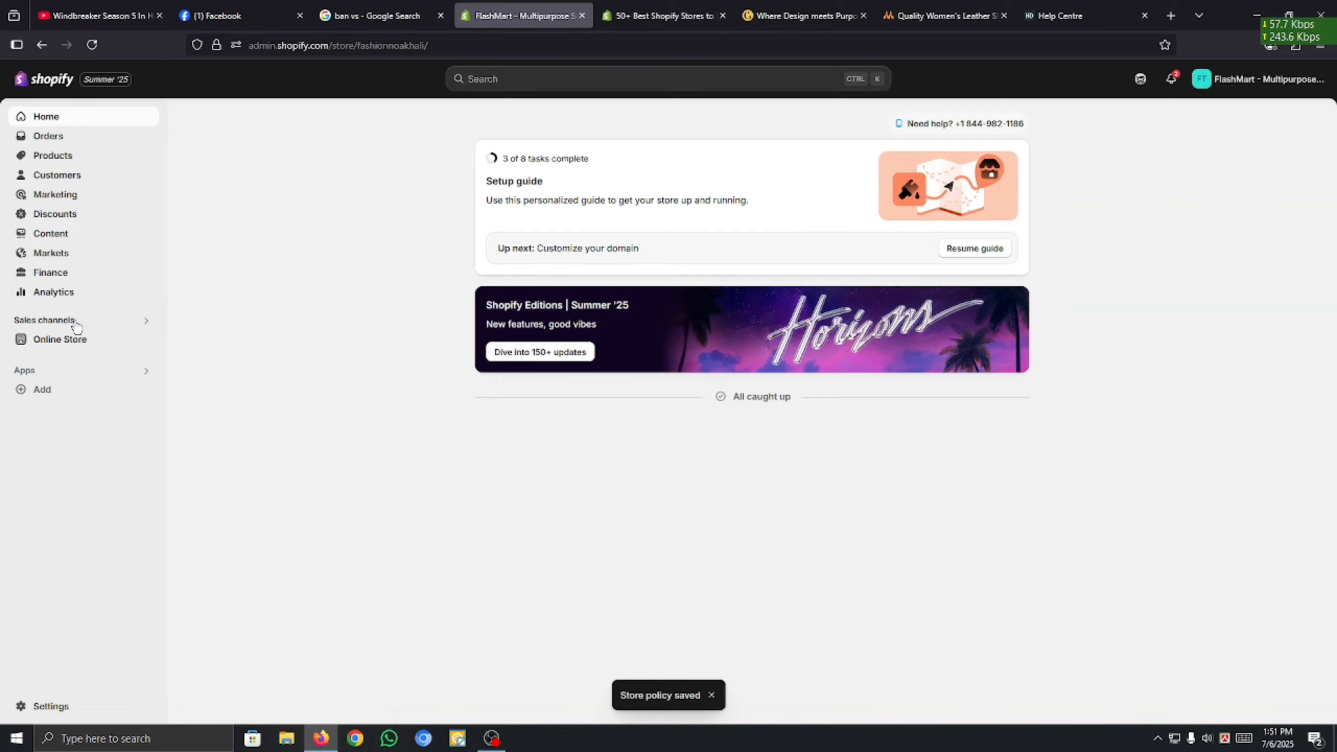
left_click(83, 340)
left_click(40, 378)
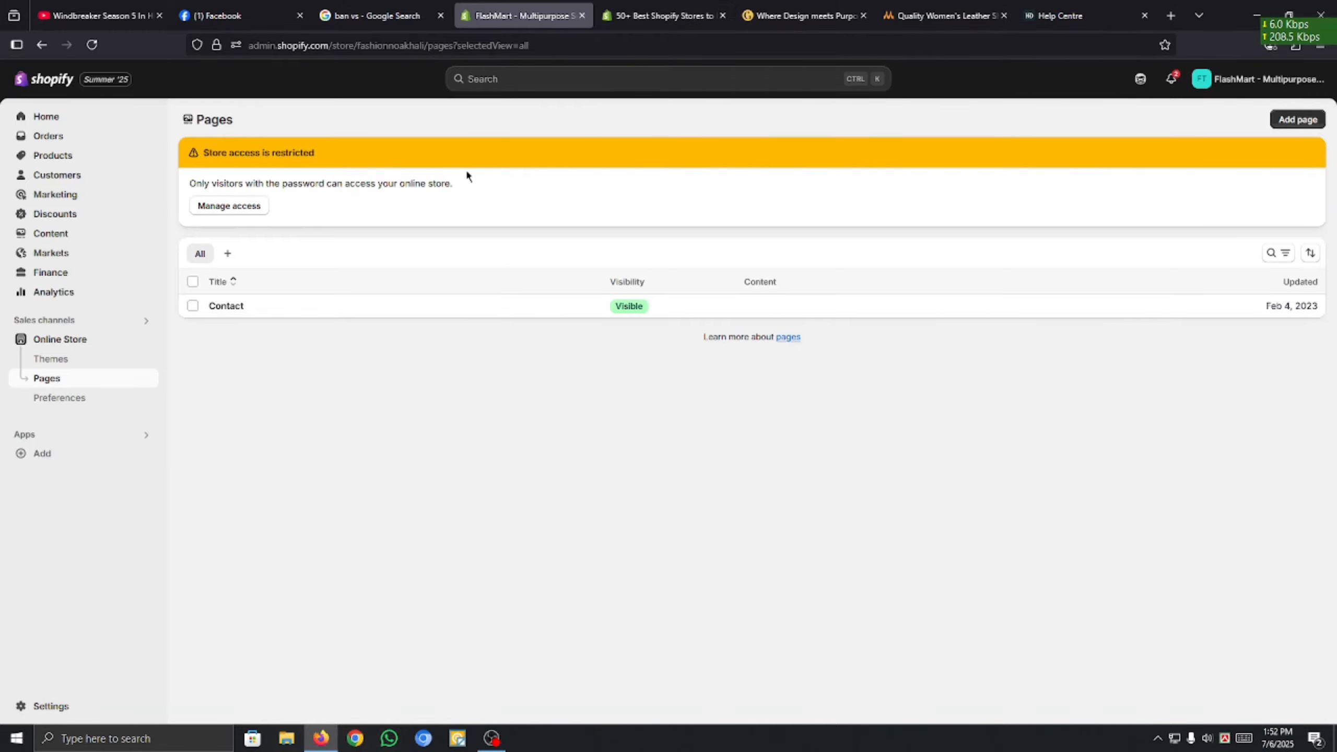
Examine the GOODEE footer's Company, Discover Goodee, Customer Care and Store link columns as a reference for store pages.
left_click(800, 15)
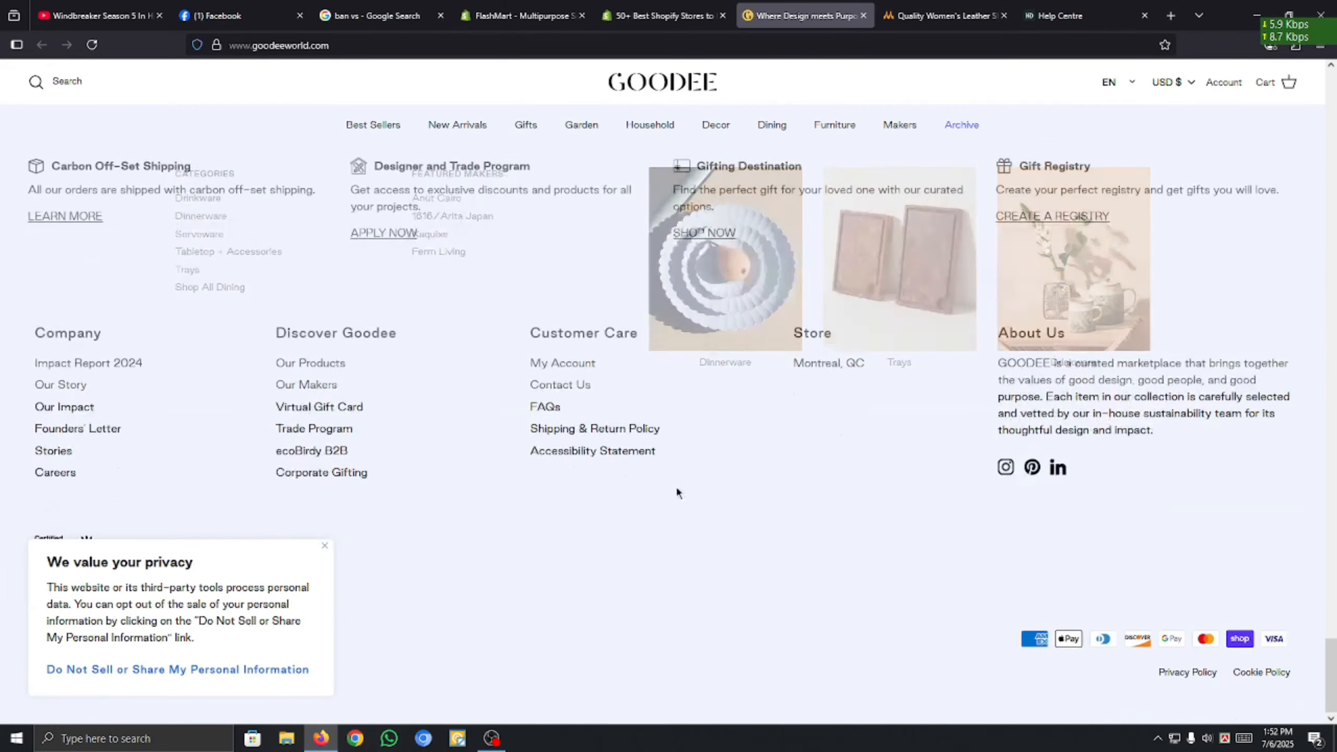
left_click_drag(254, 352, 391, 496)
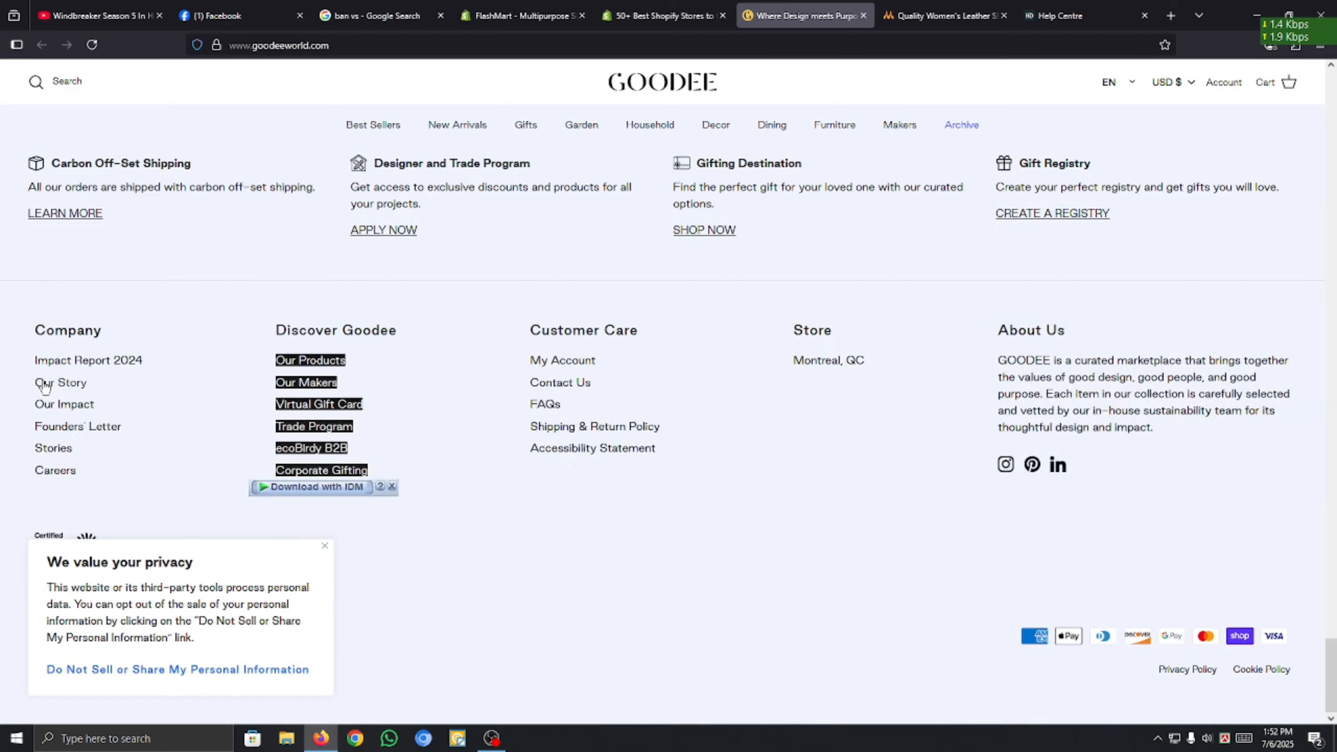
left_click_drag(28, 360, 116, 499)
left_click_drag(528, 360, 660, 479)
left_click_drag(769, 362, 861, 380)
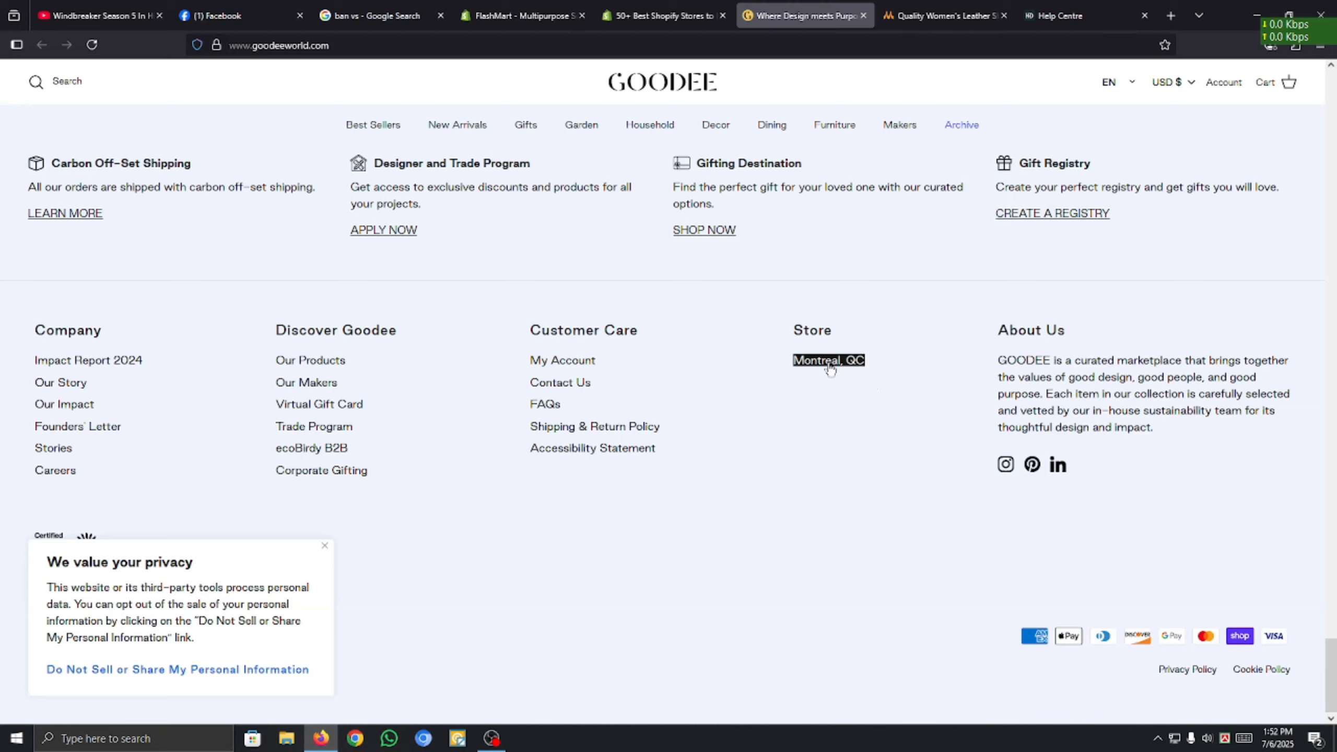
left_click(88, 479)
left_click_drag(88, 474, 30, 349)
left_click(158, 489)
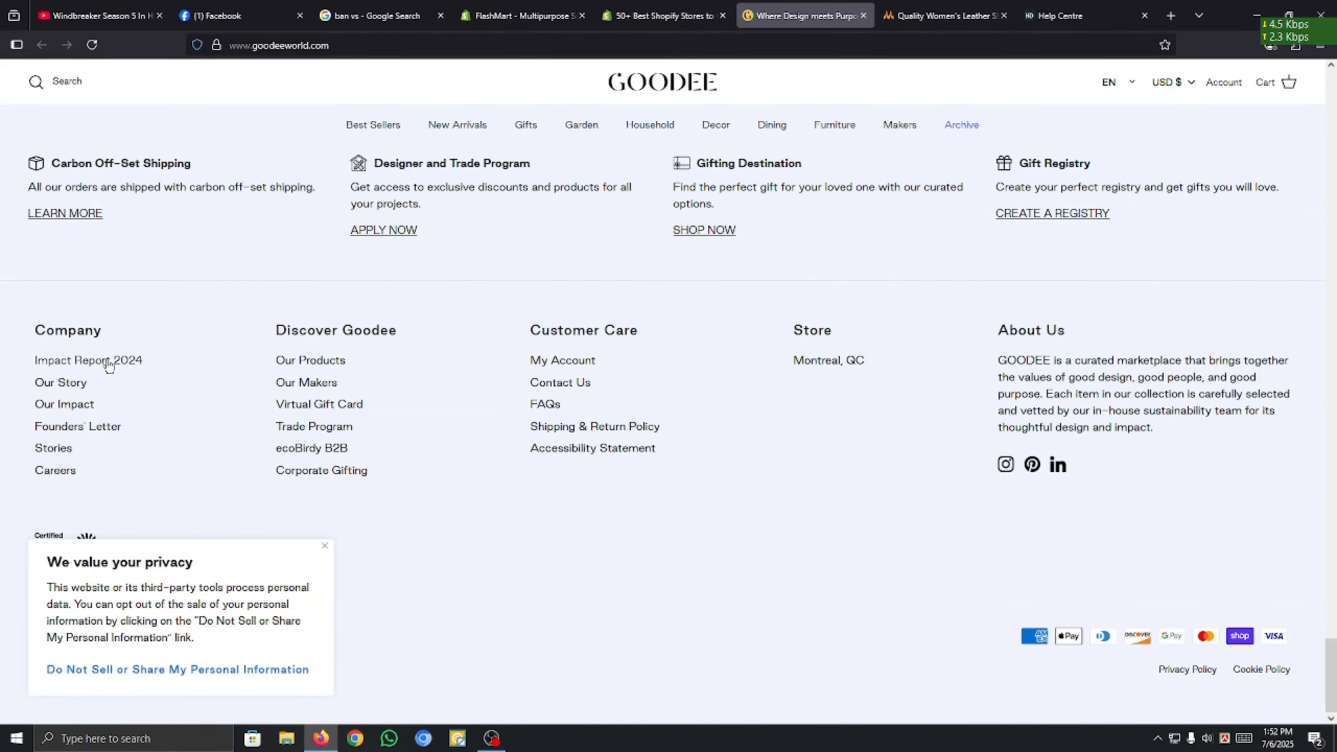
scroll(442, 500, "up", 10)
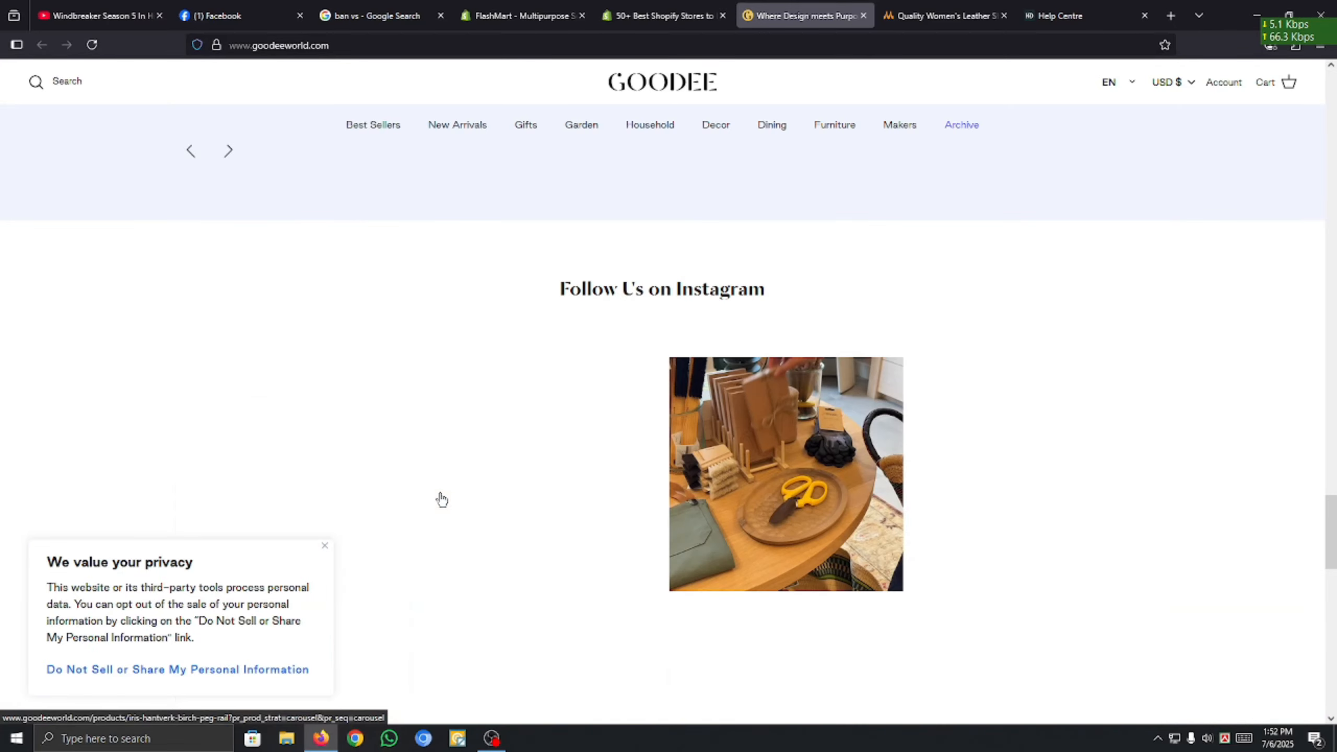
Examine the GOODEE home page's Good Stories, press quotes and Instagram sections as a reference for store content.
scroll(441, 499, "up", 15)
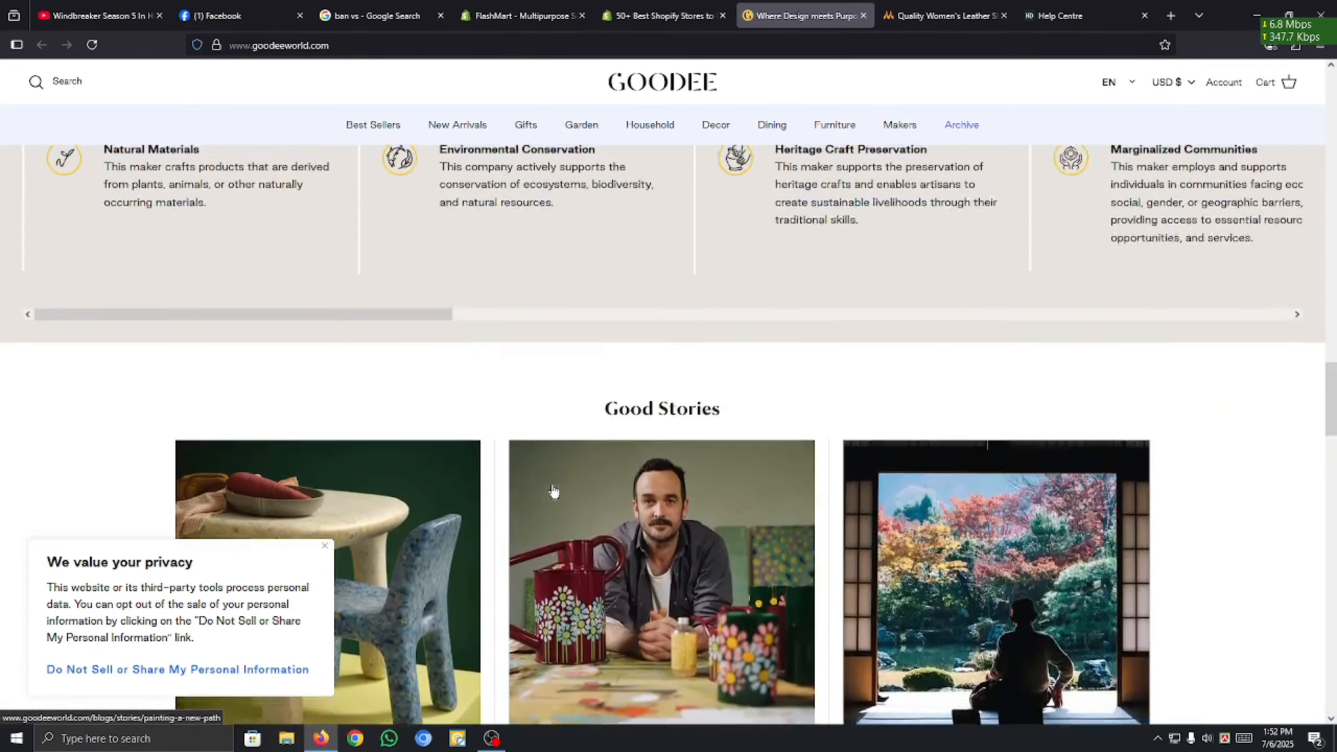
scroll(553, 491, "down", 5)
scroll(632, 479, "down", 10)
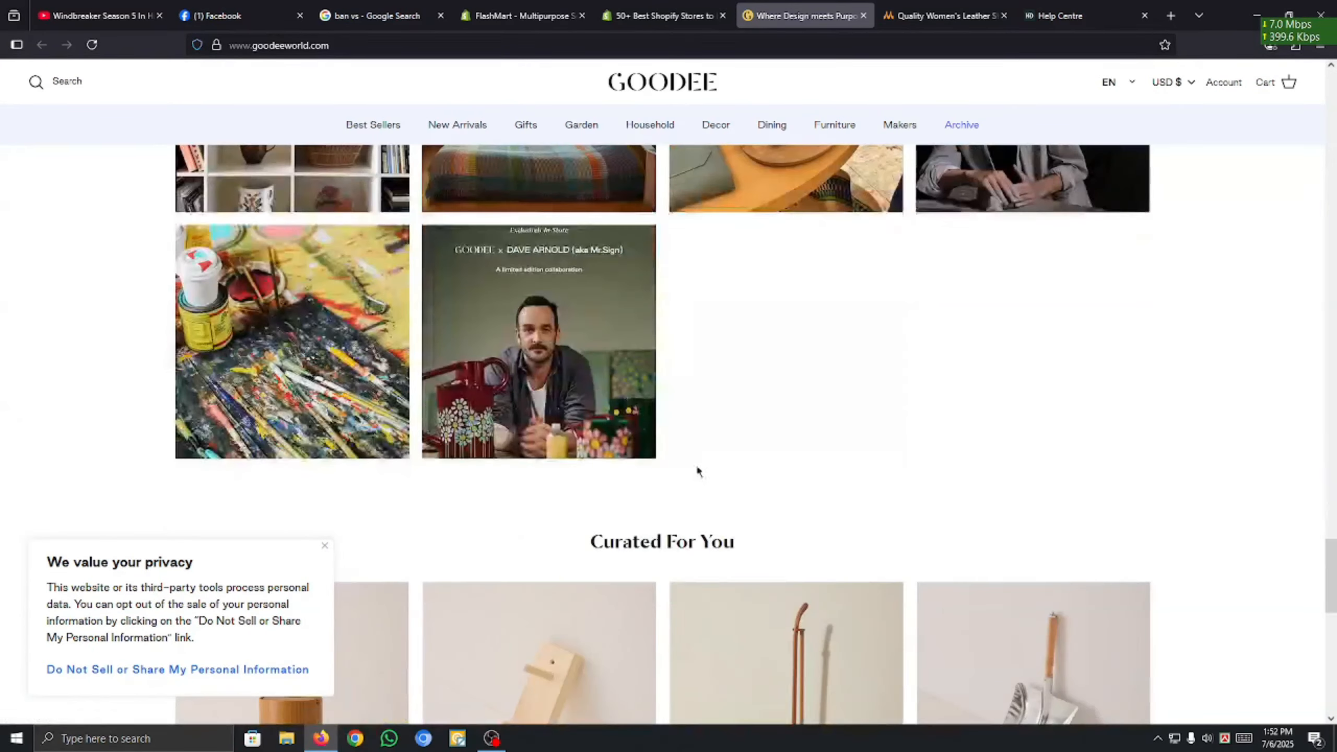
scroll(697, 472, "down", 10)
scroll(512, 529, "up", 10)
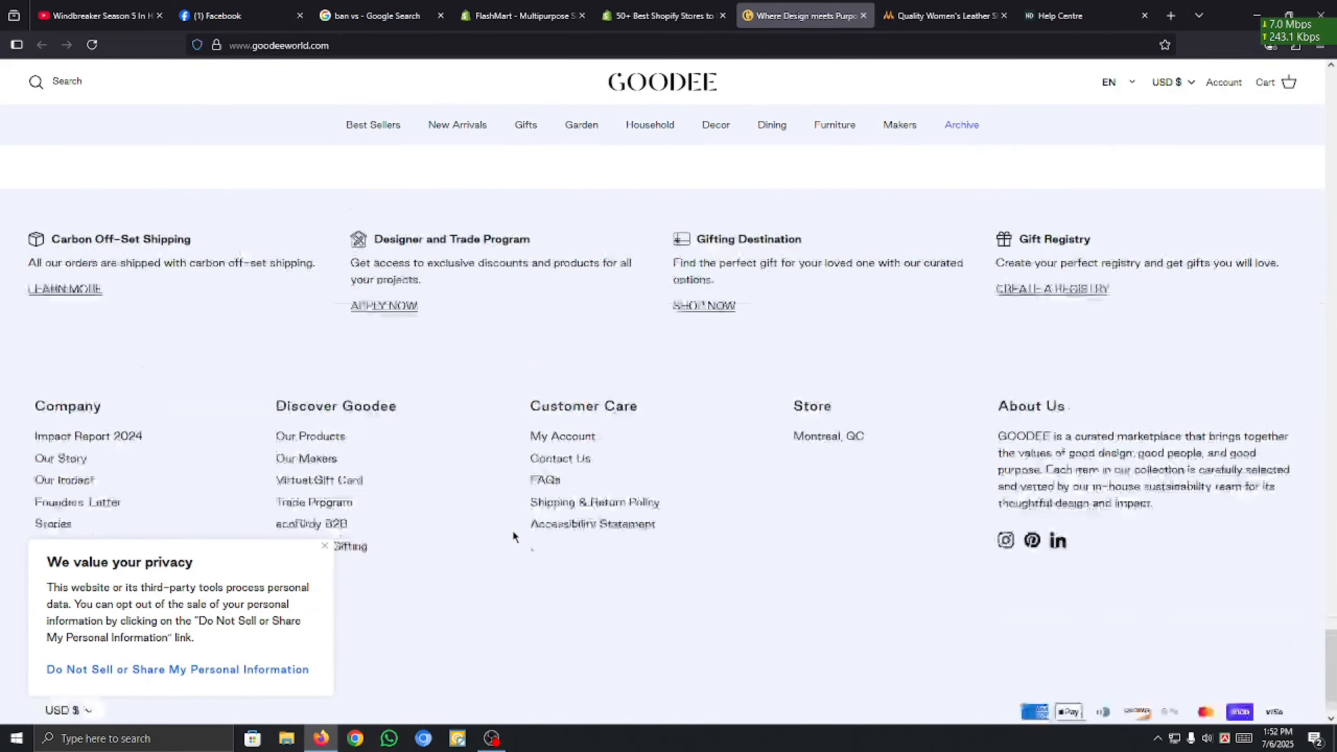
scroll(411, 455, "down", 5)
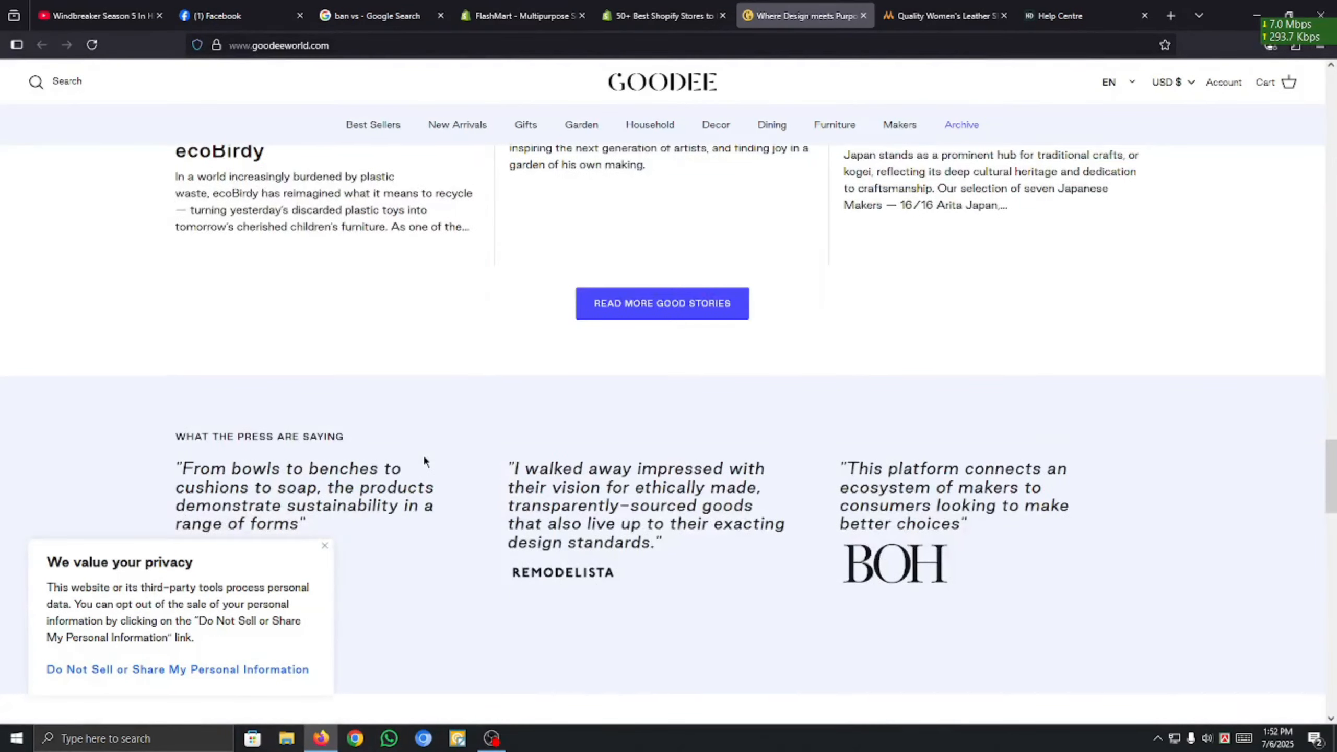
scroll(423, 454, "up", 5)
left_click_drag(104, 390, 1228, 462)
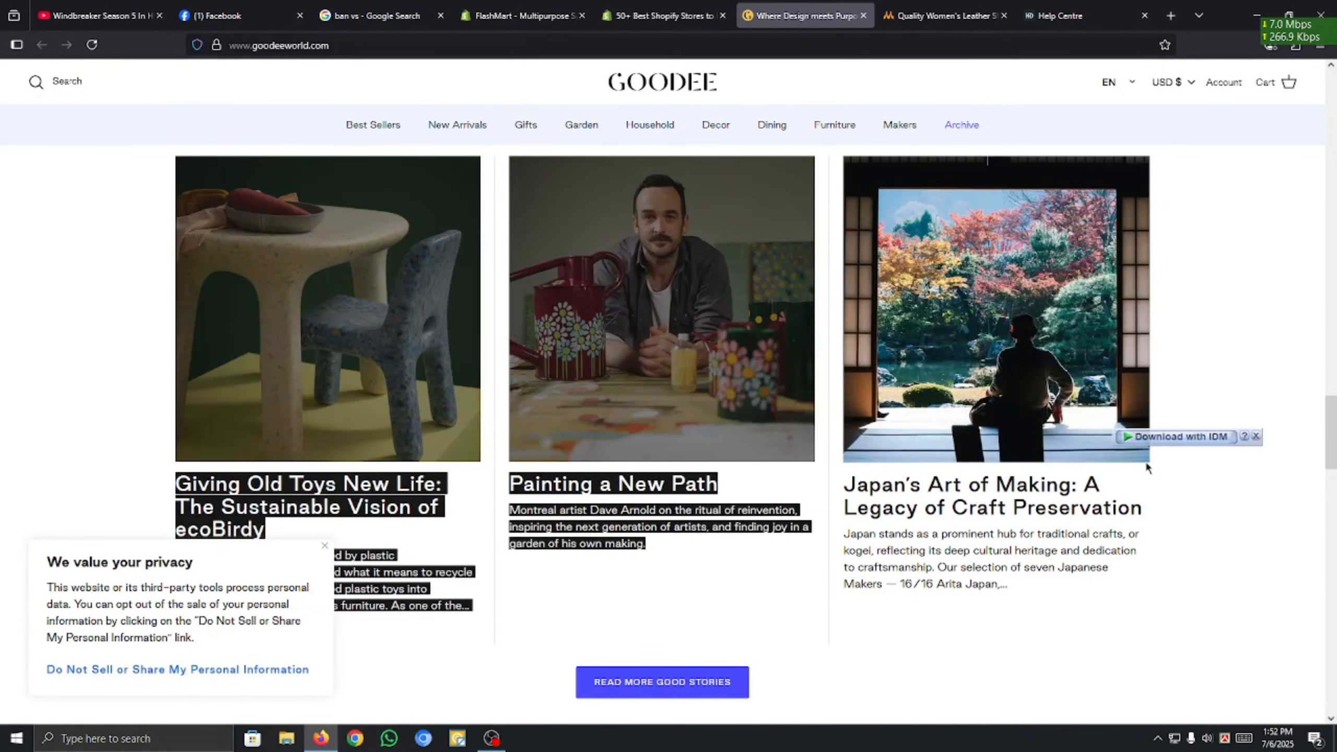
scroll(1017, 507, "up", 4)
scroll(1017, 508, "down", 3)
Review the Customer Care and Company links in the GOODEE footer for page ideas.
scroll(1017, 510, "down", 15)
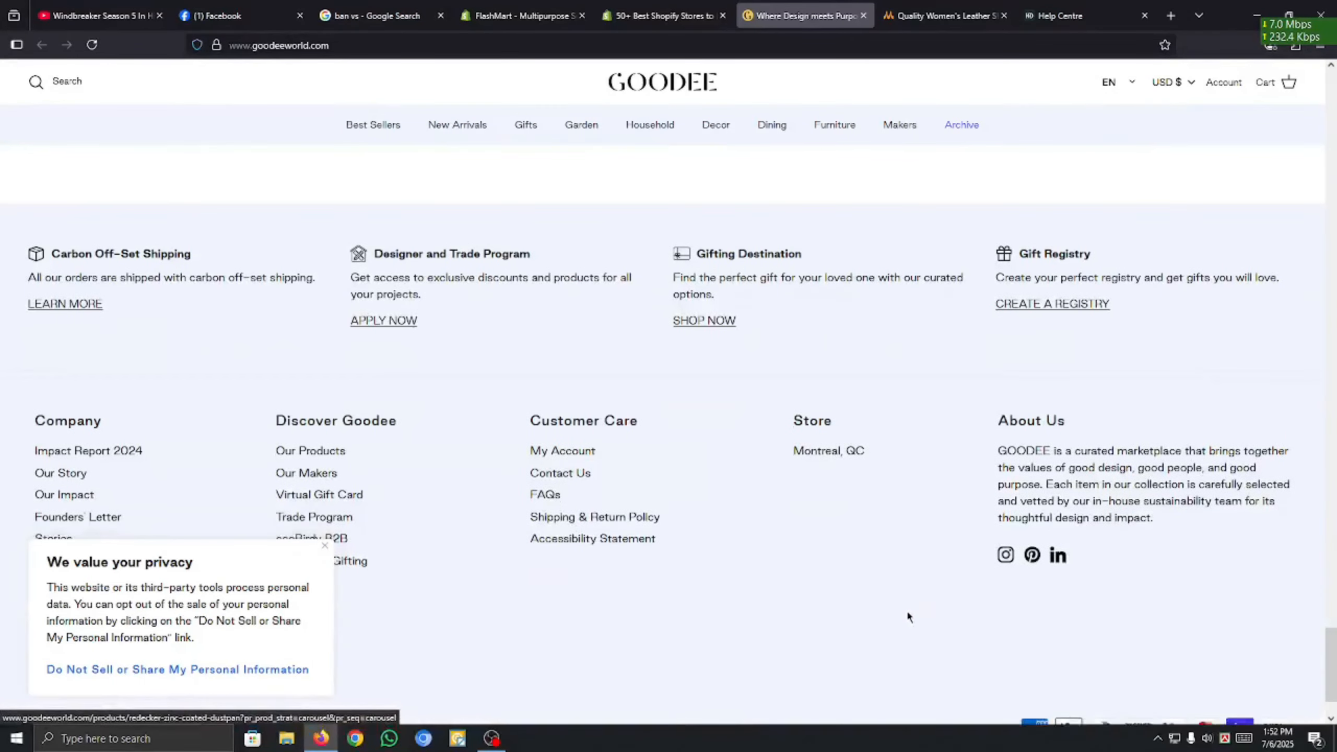
left_click_drag(691, 463, 489, 383)
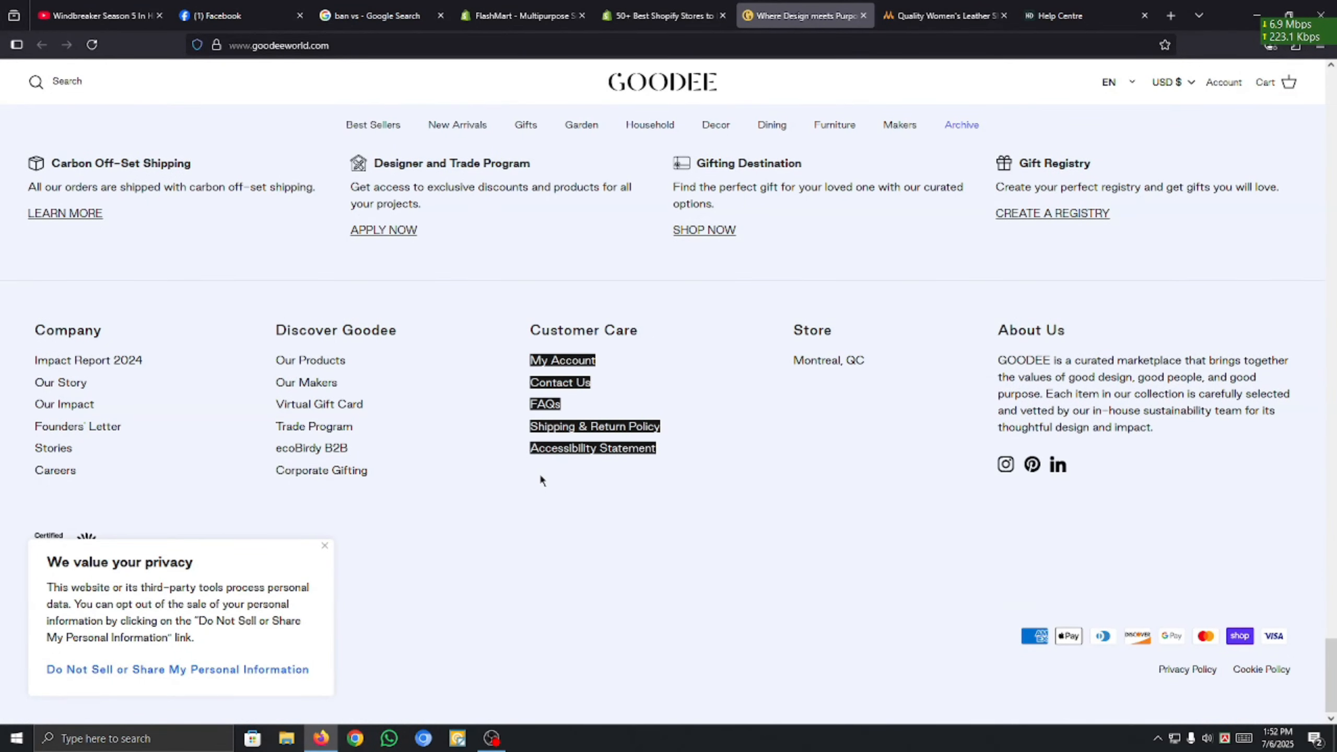
left_click(681, 553)
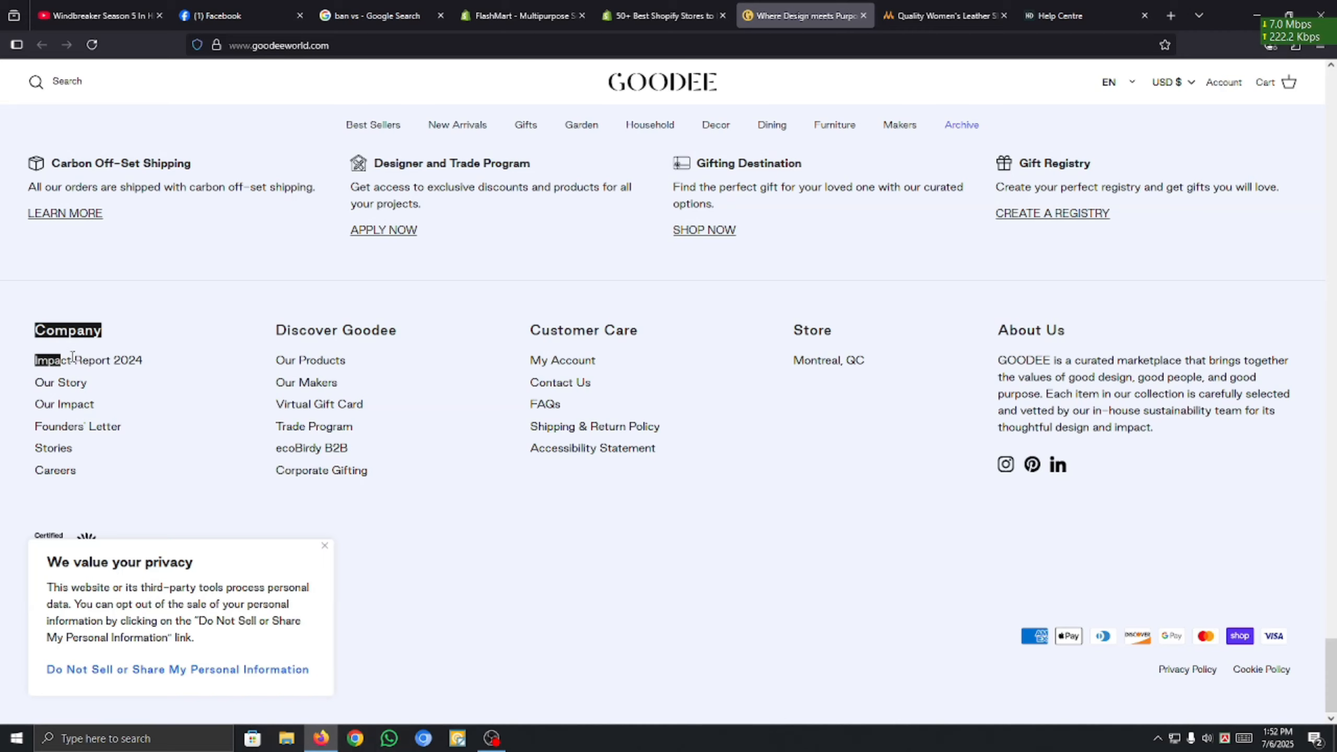
left_click_drag(73, 357, 831, 453)
Return to the FlashMart Shopify admin and start a new online store page titled "About us".
left_click(664, 15)
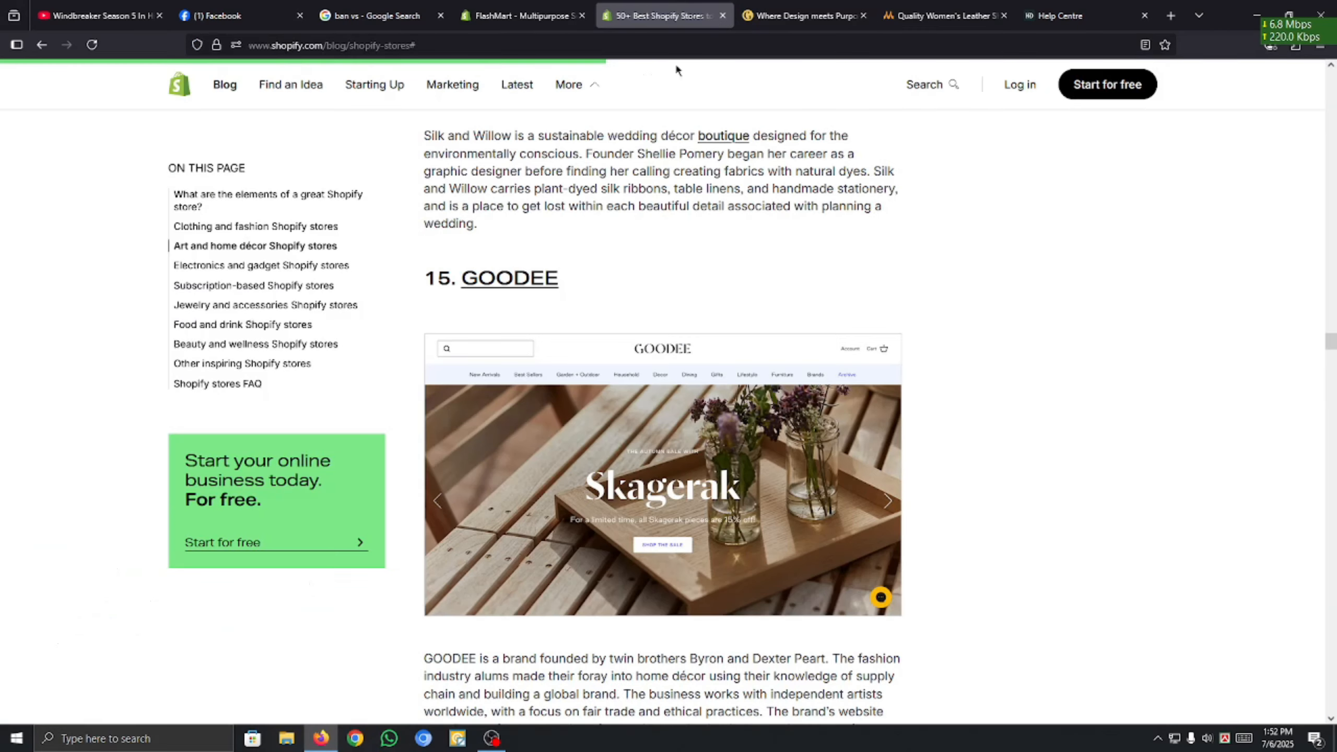
left_click(521, 15)
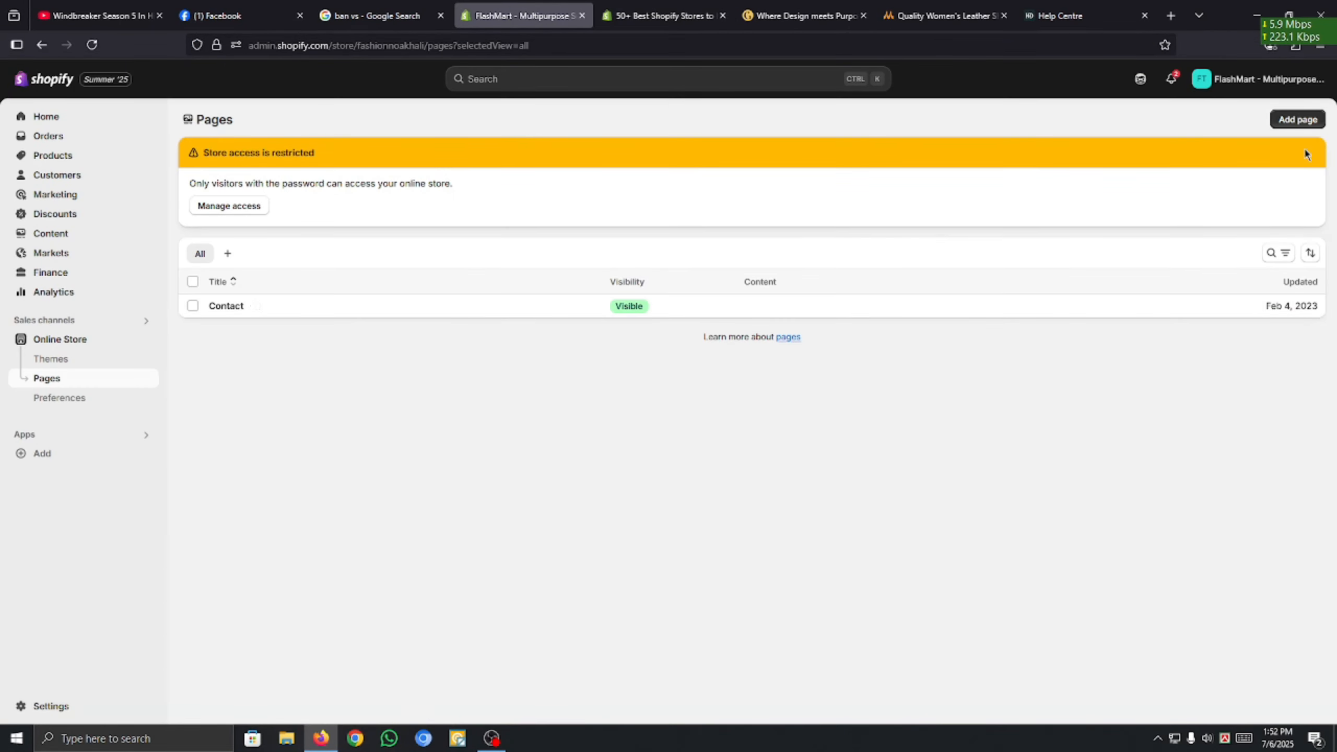
left_click(1297, 120)
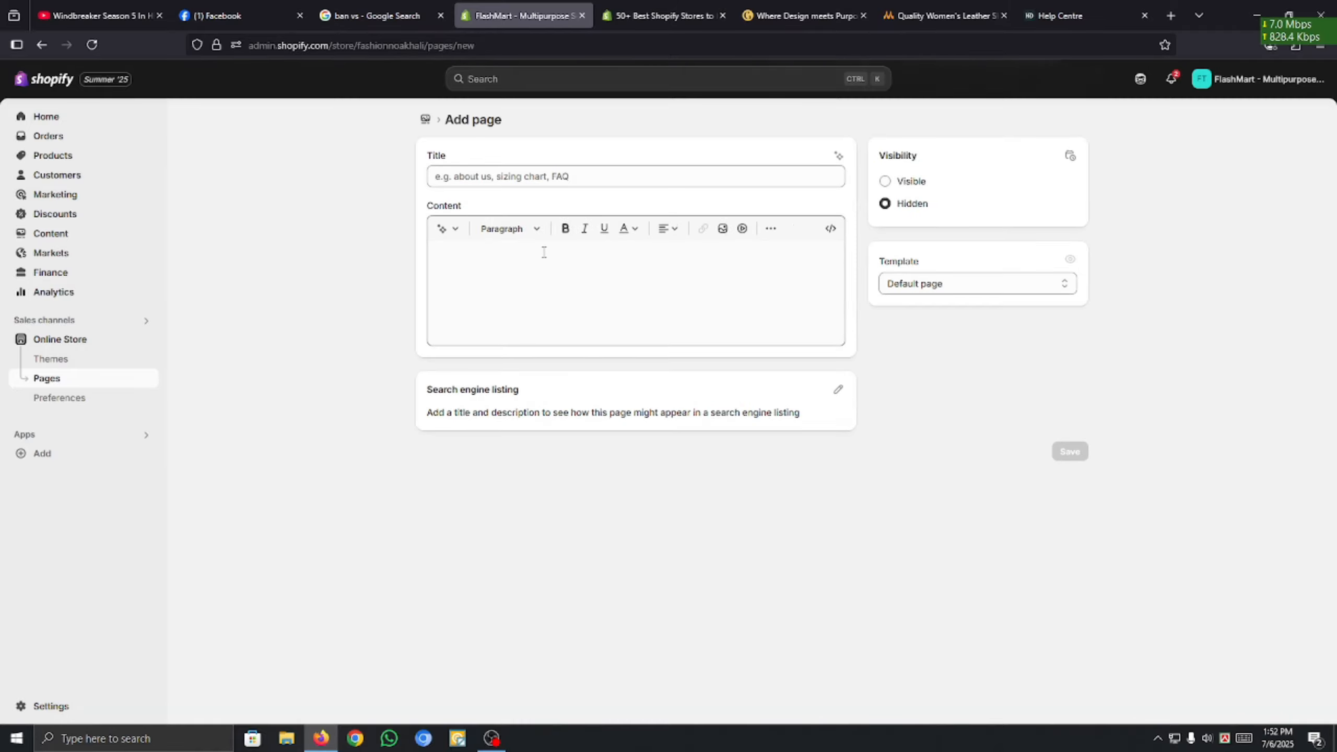
left_click(583, 176)
type("About us")
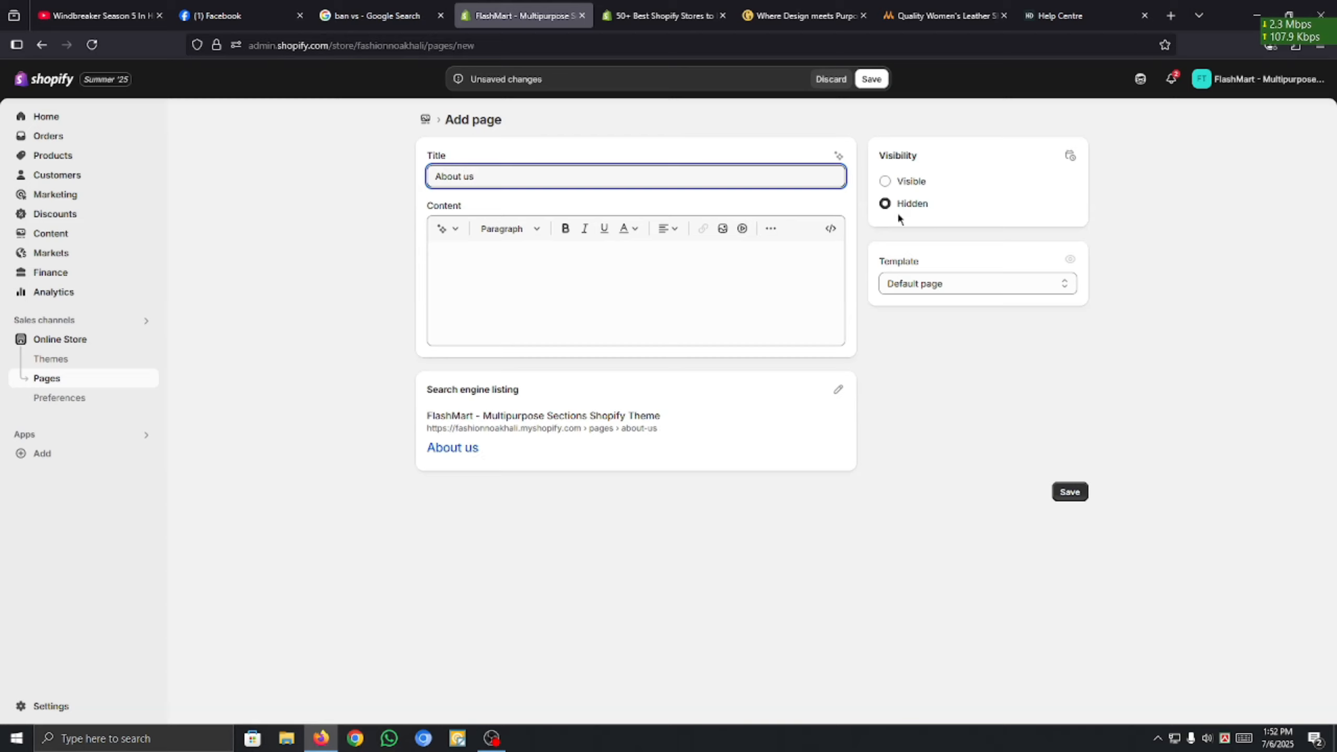
Make the About us page visible with the default page template, save it and return to the list of pages.
left_click(912, 180)
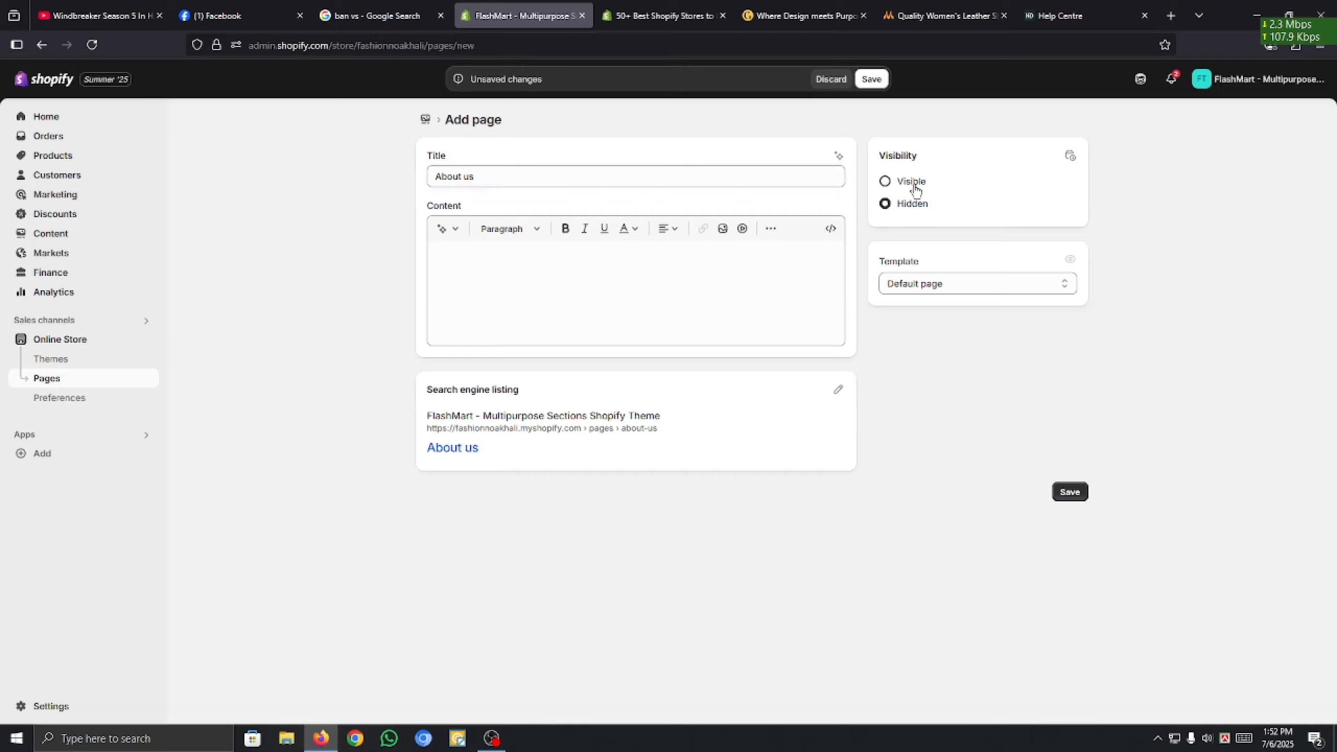
left_click(971, 292)
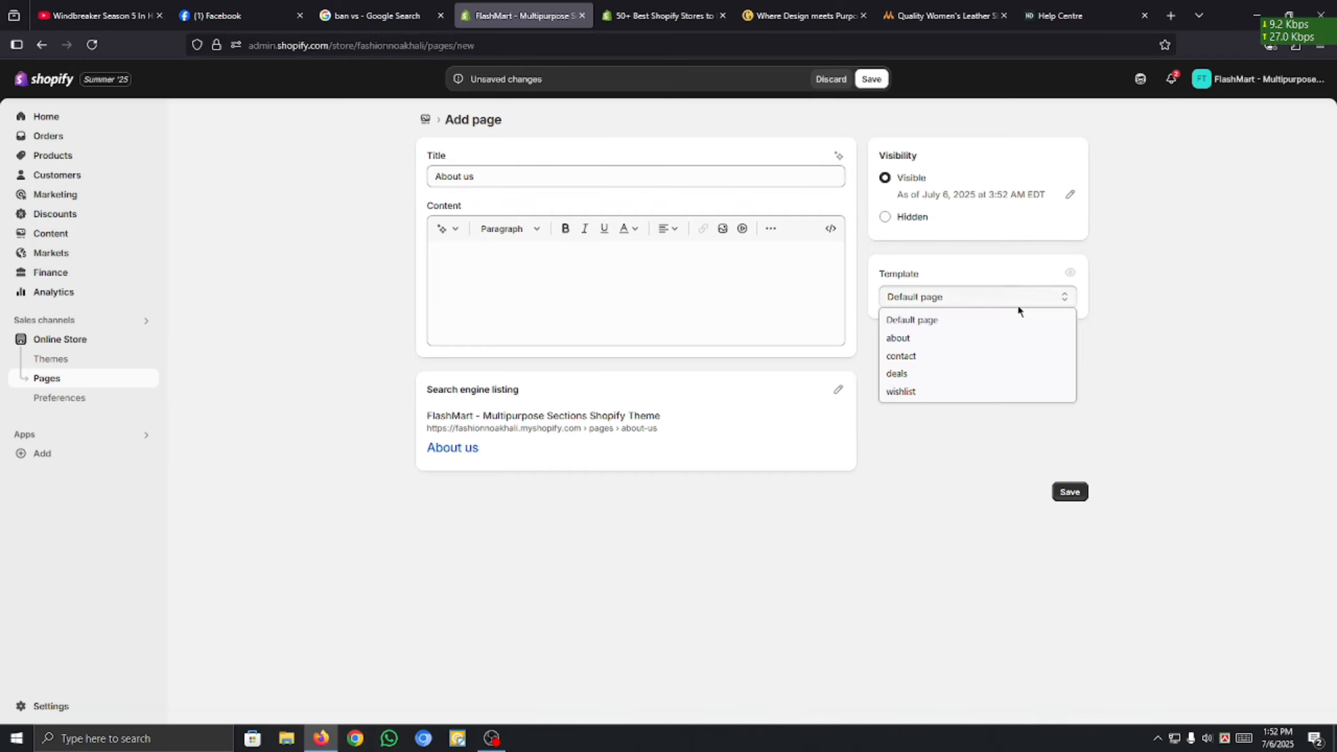
left_click(1176, 467)
left_click(1077, 497)
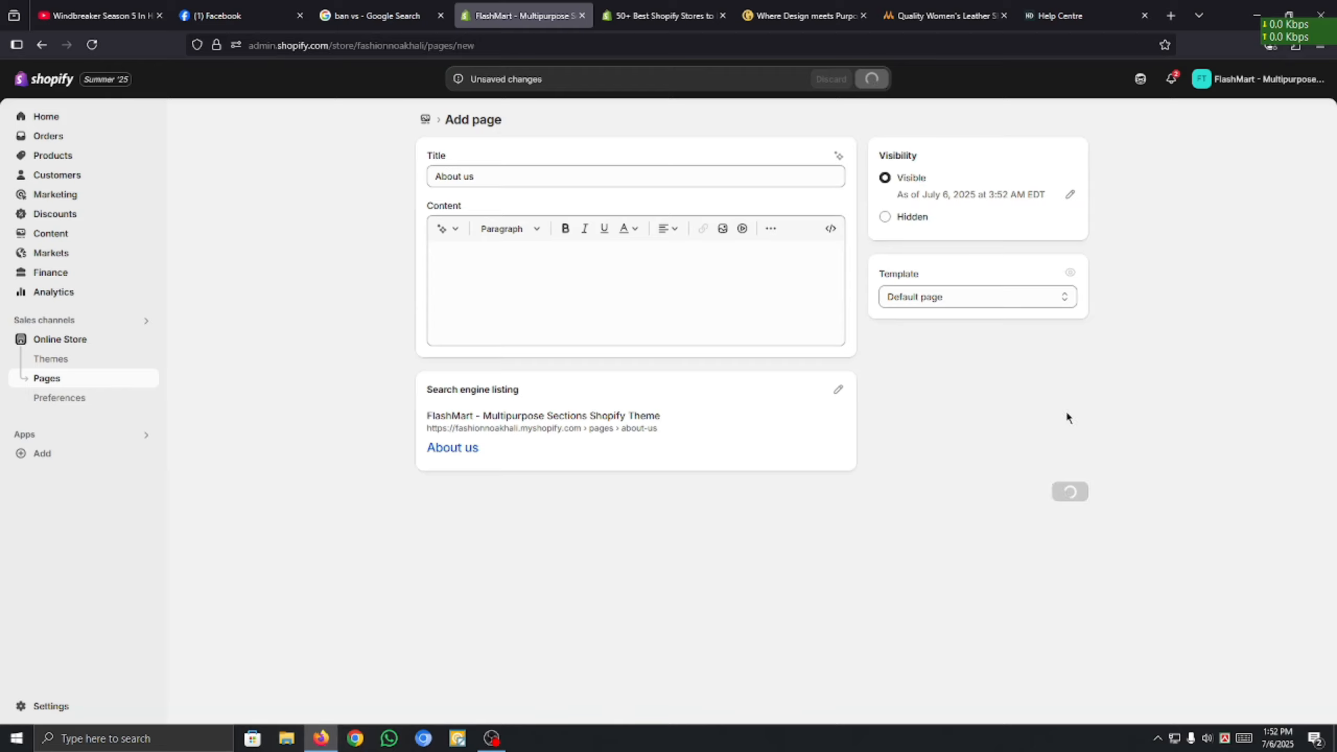
left_click(1042, 290)
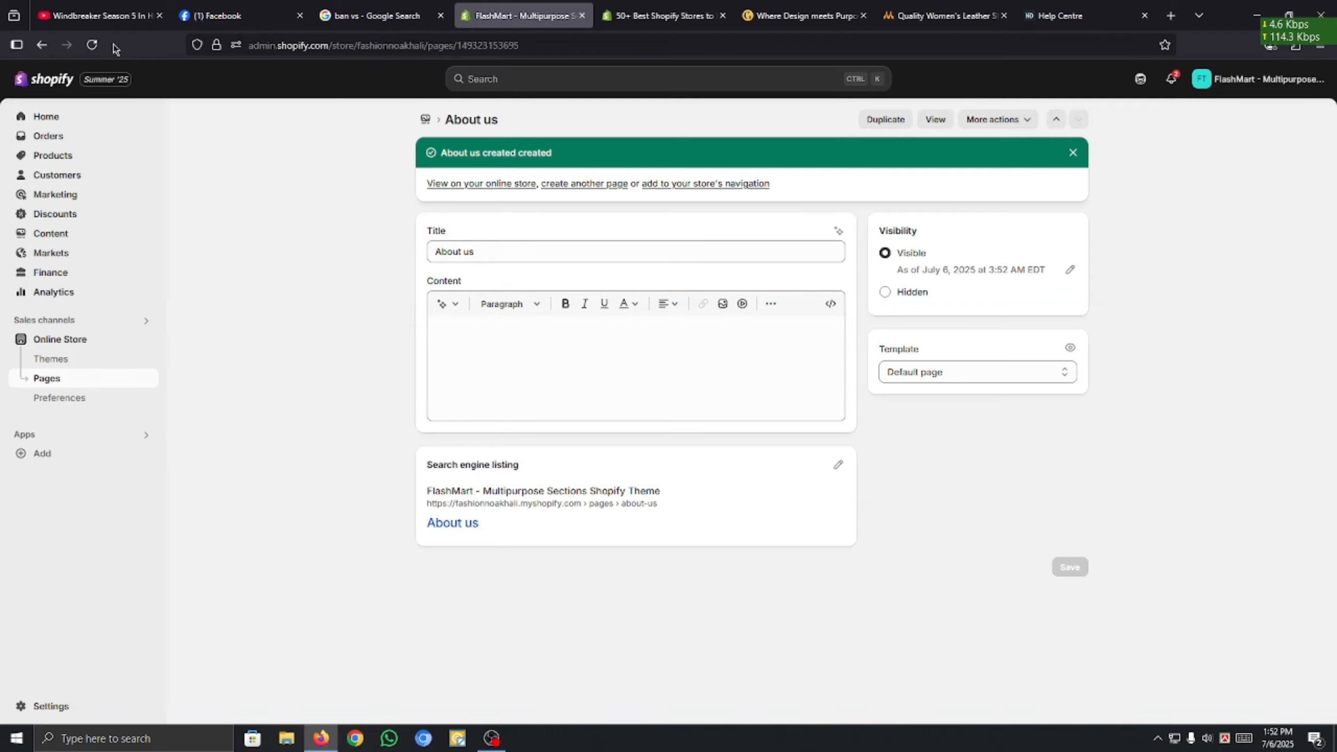
left_click(42, 45)
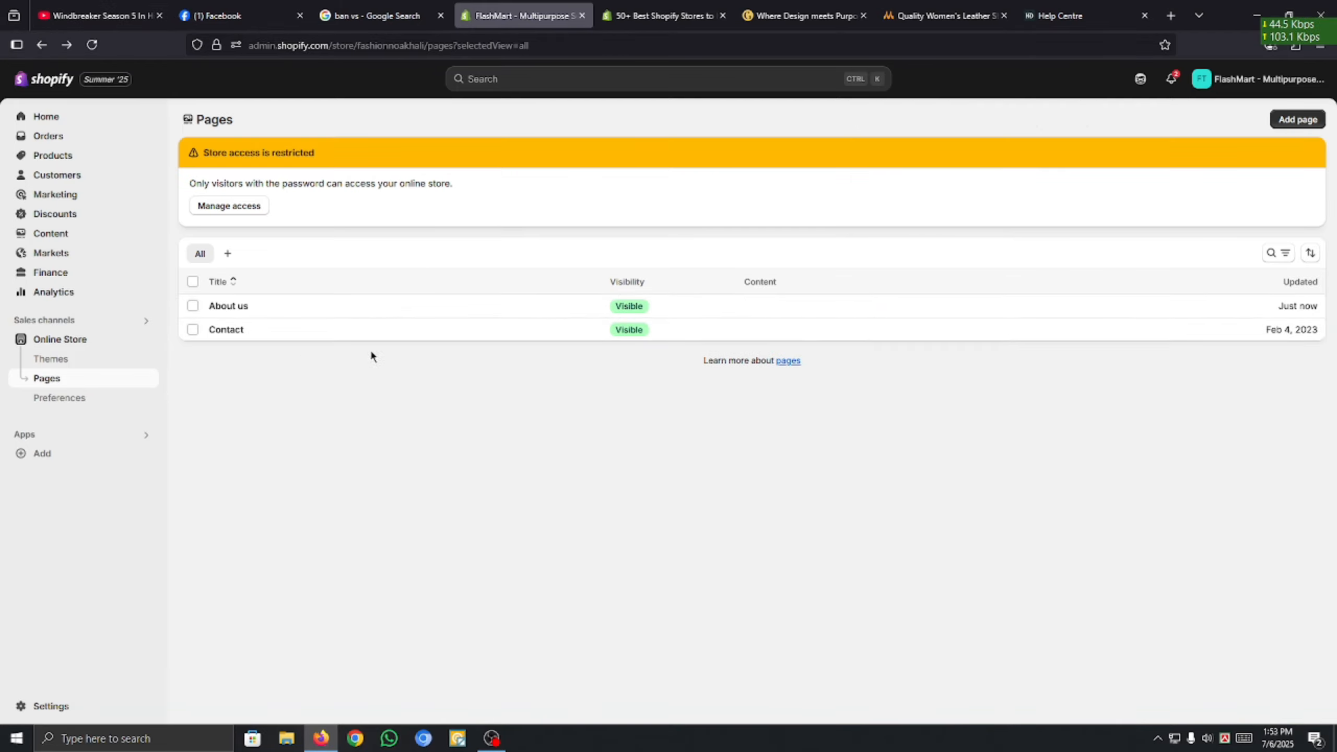
Switch the Shopify admin to the Choose Tees store and open its Online Store list of pages.
left_click(1300, 79)
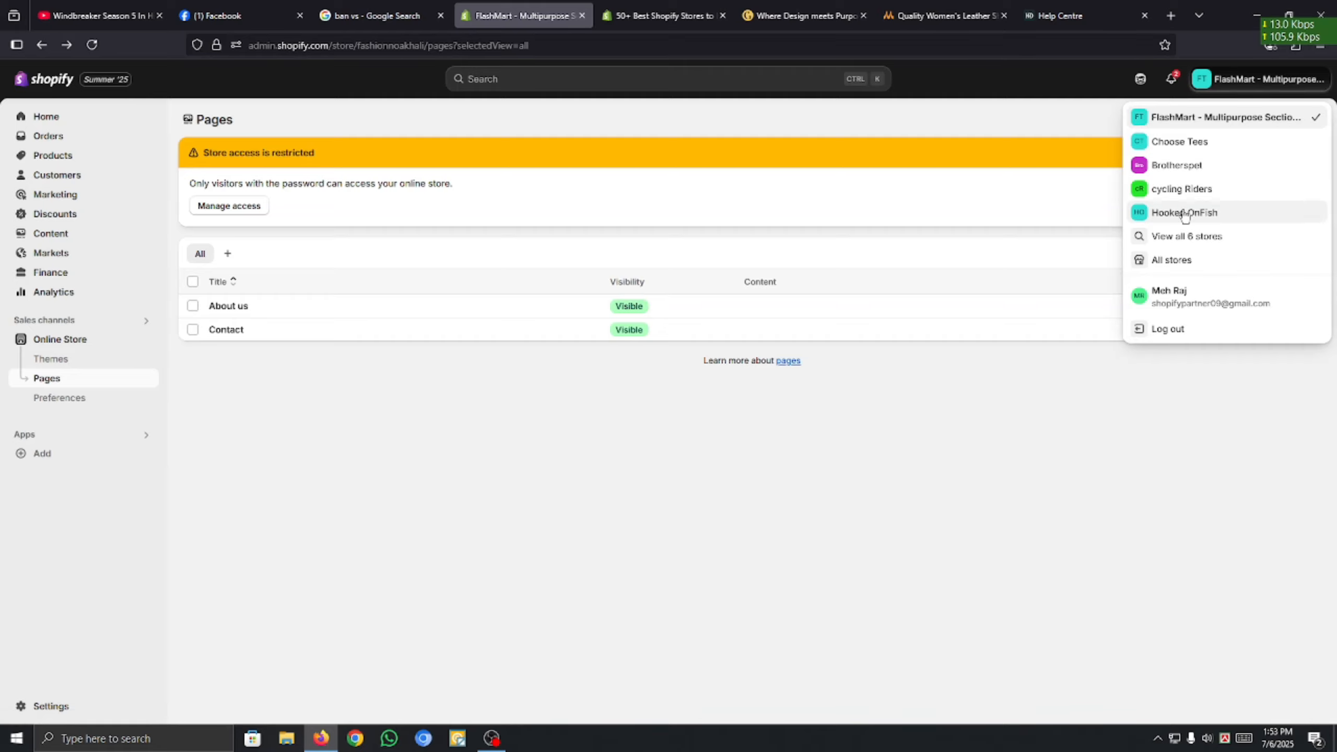
left_click(1193, 141)
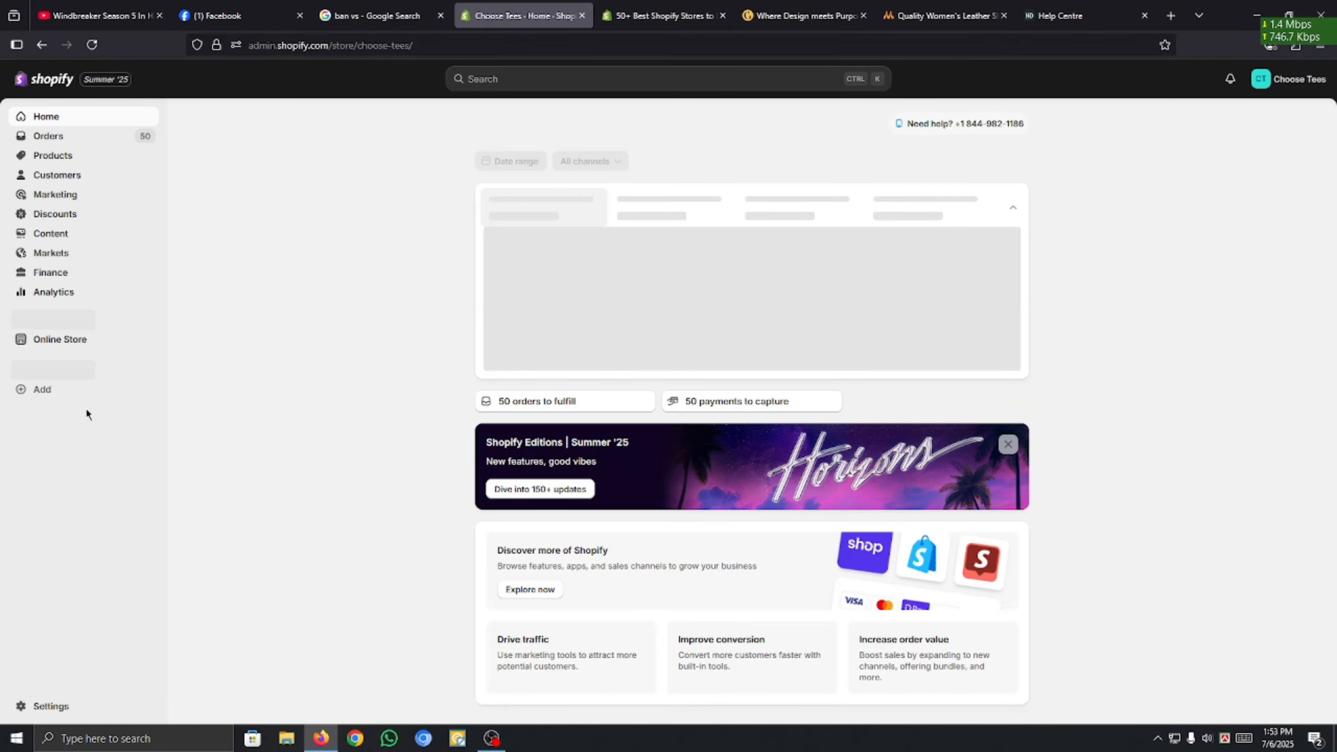
left_click(70, 340)
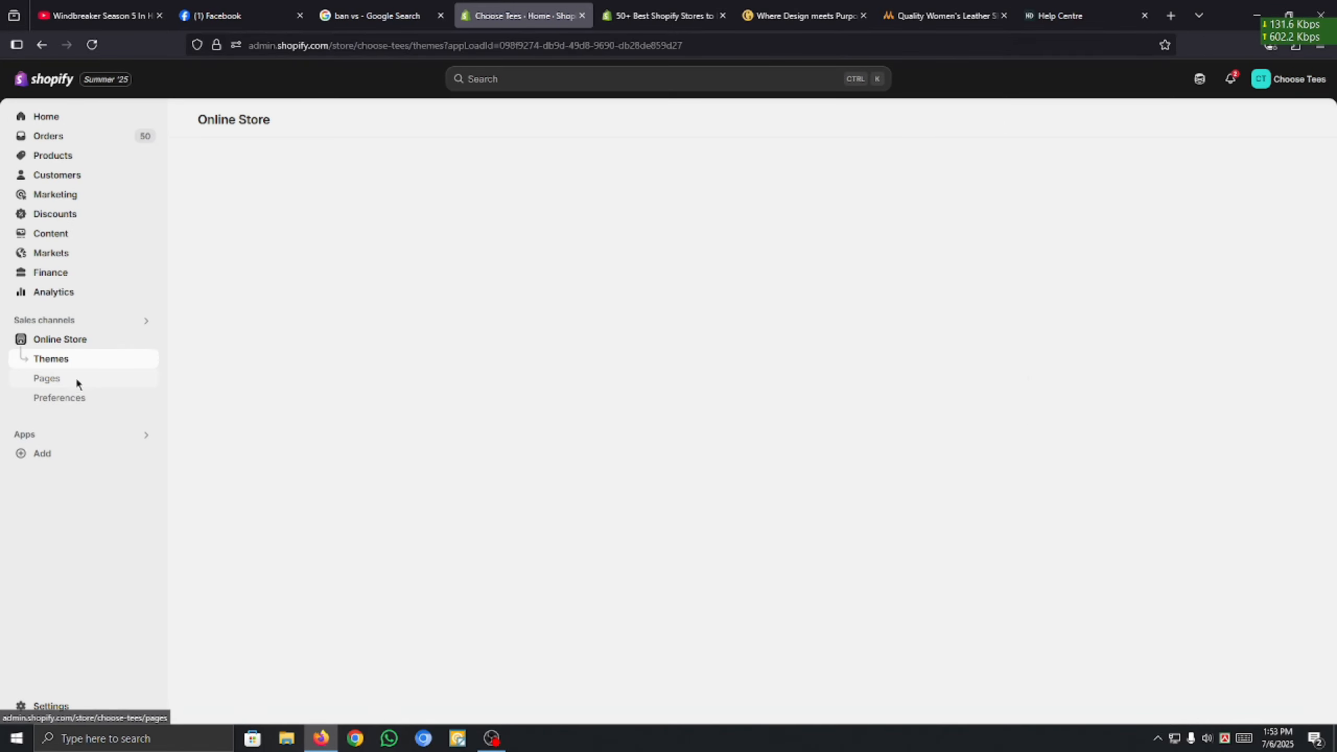
left_click(75, 378)
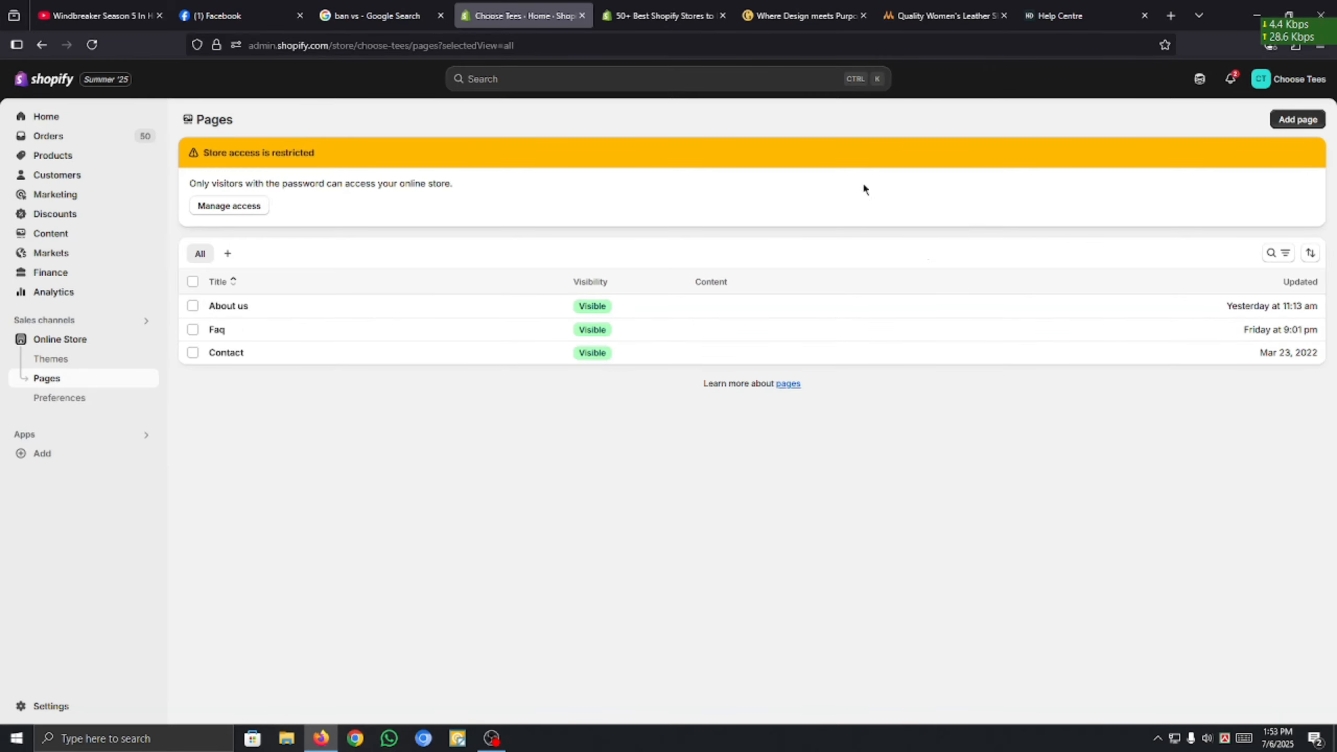
Check the Shipping & Return Policy and Accessibility Statement links in the GOODEE footer's Customer Care column.
left_click(800, 15)
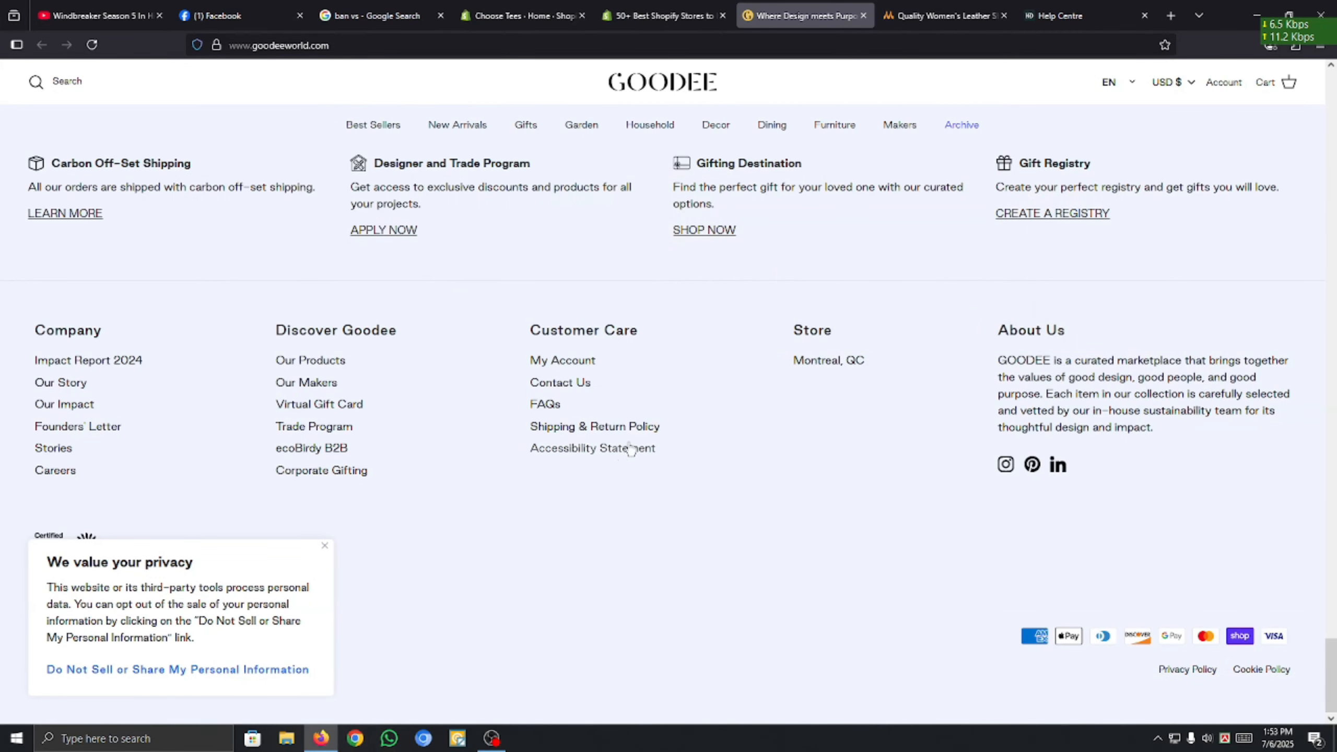
left_click_drag(699, 413, 577, 434)
left_click_drag(704, 452, 600, 463)
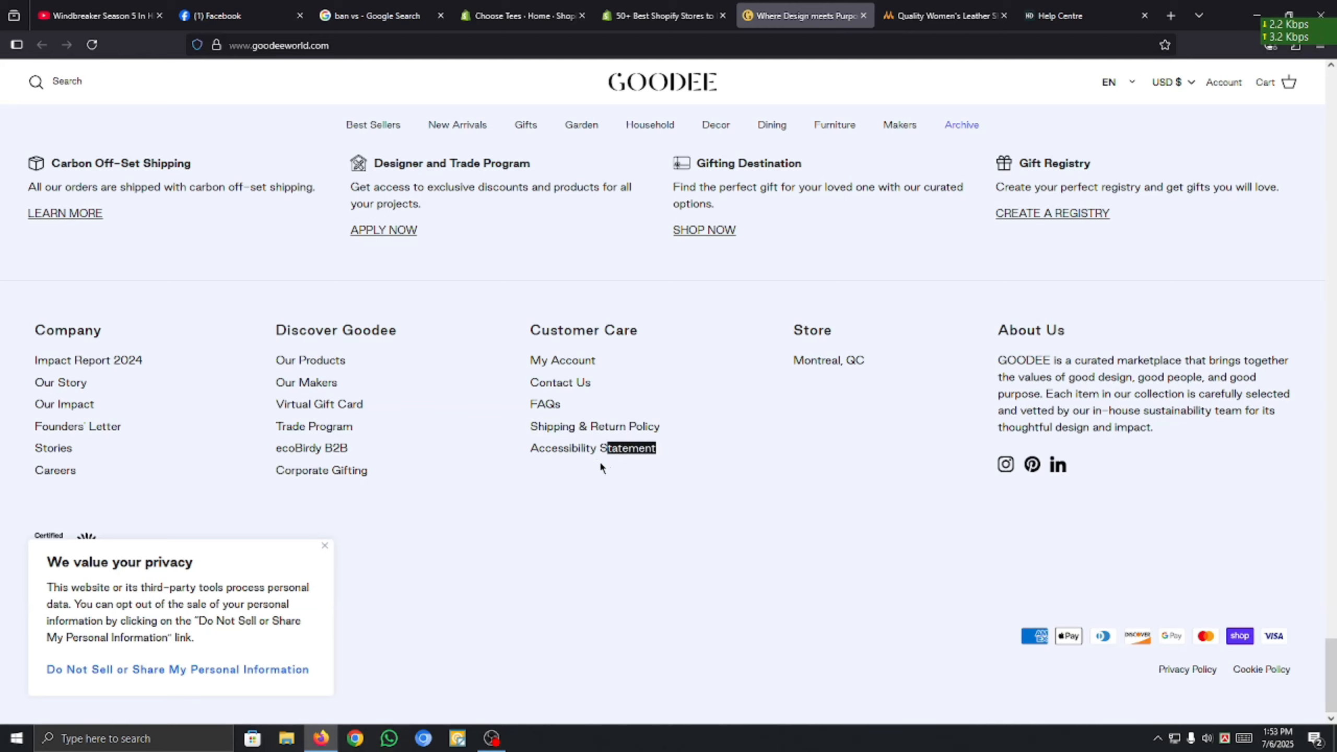
Return to the Choose Tees admin, add a page titled "Shipping Policy" with visibility set to Visible, and save it.
left_click(664, 16)
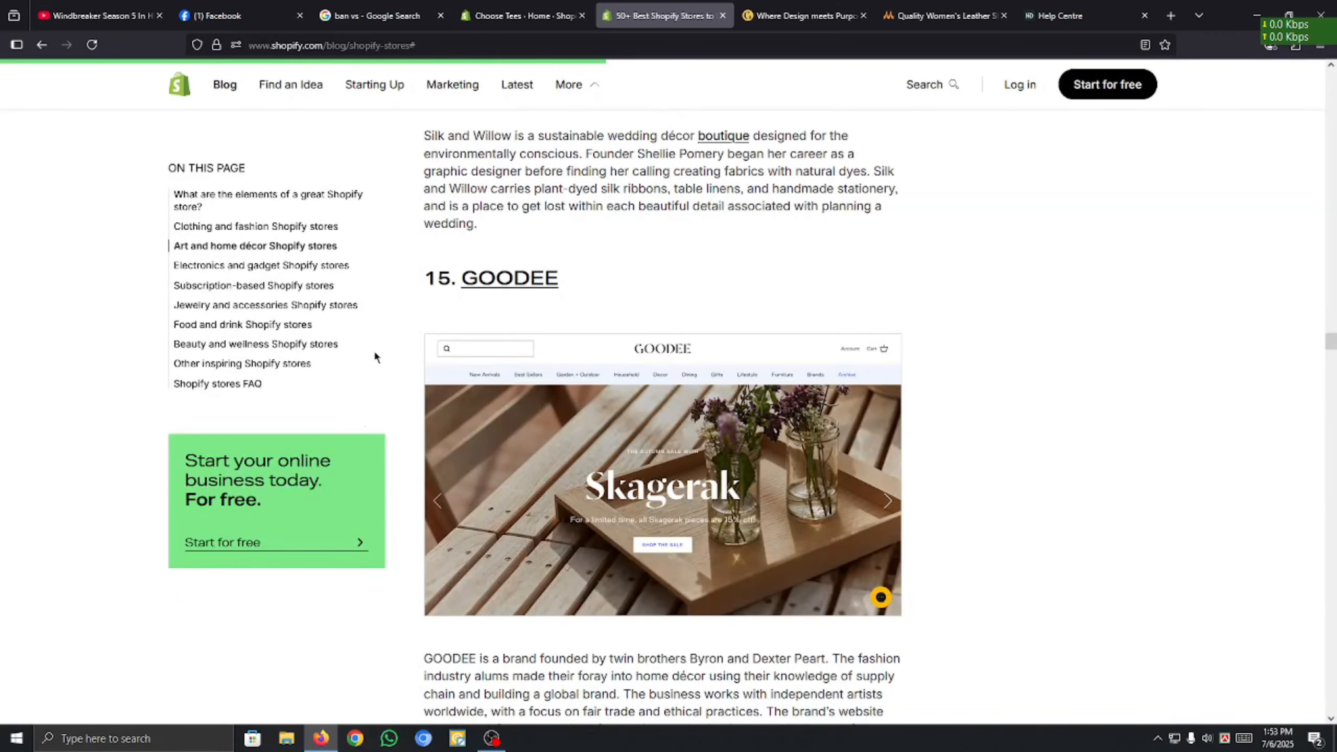
left_click(489, 15)
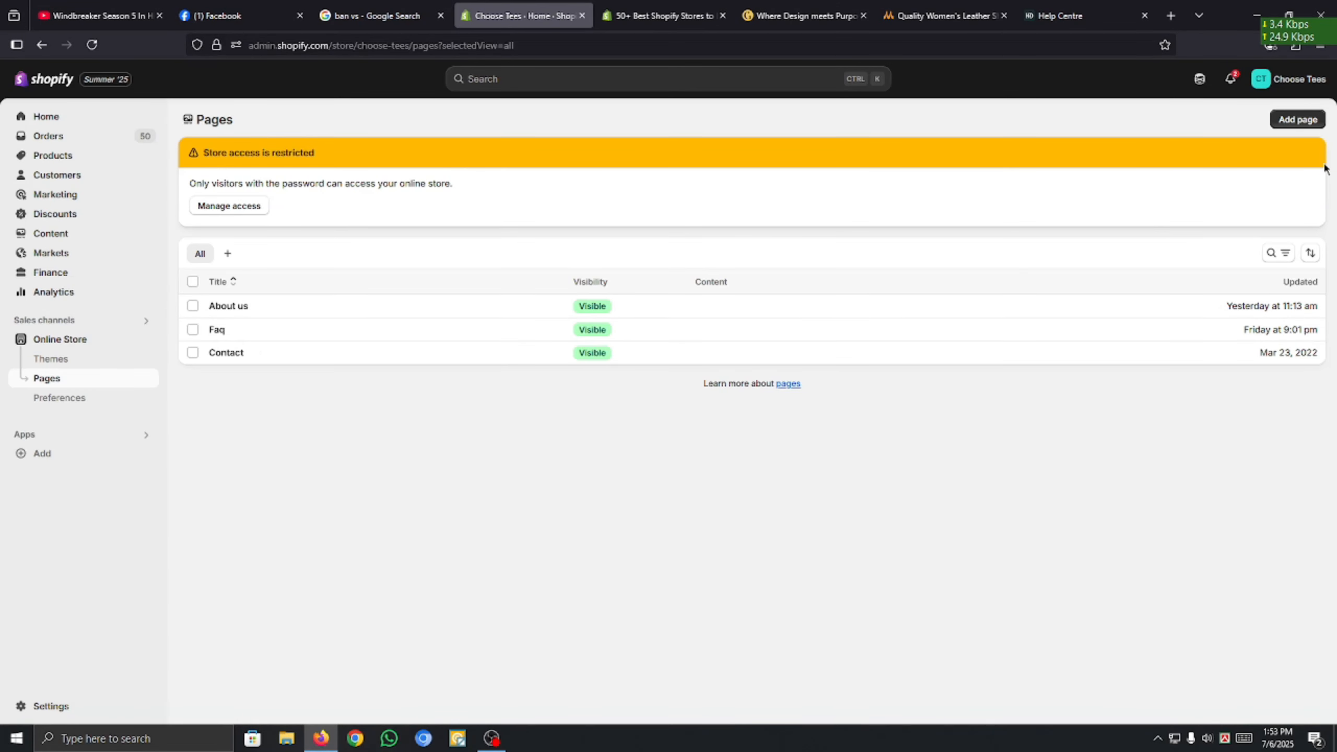
left_click(1297, 120)
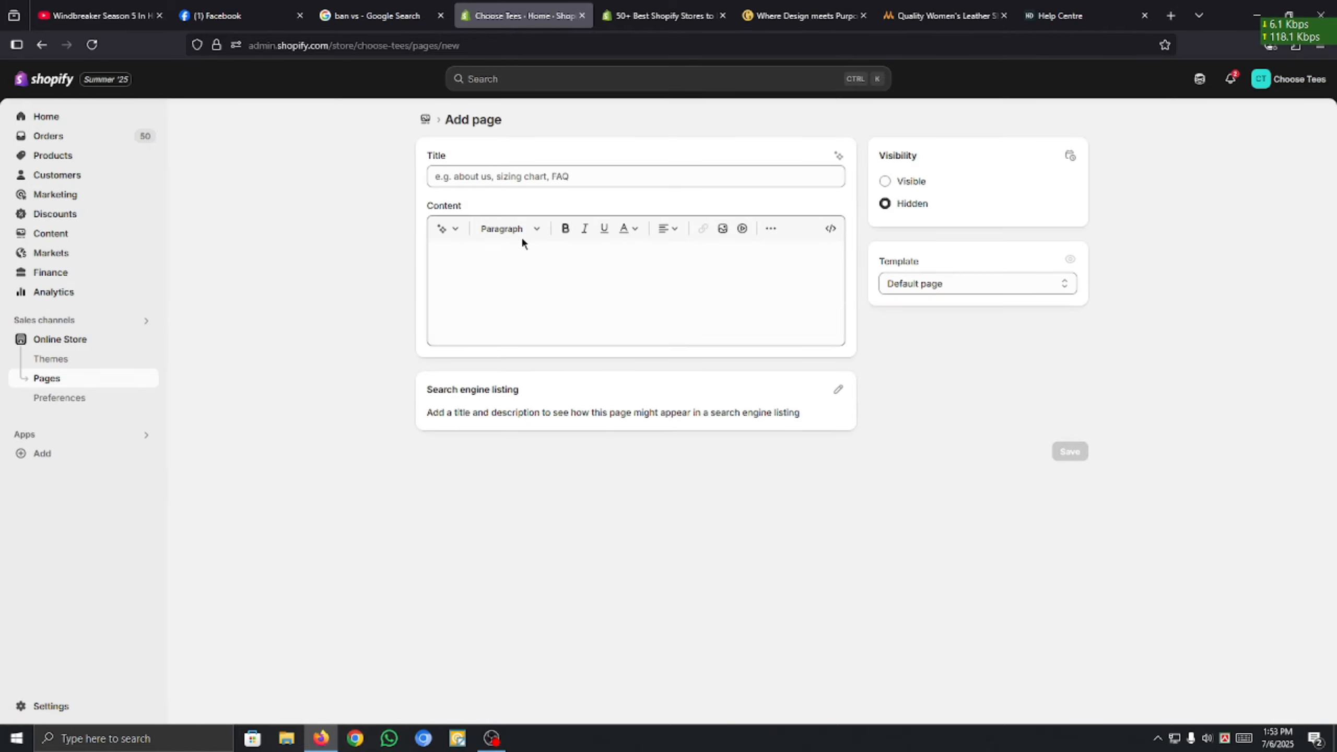
left_click(524, 179)
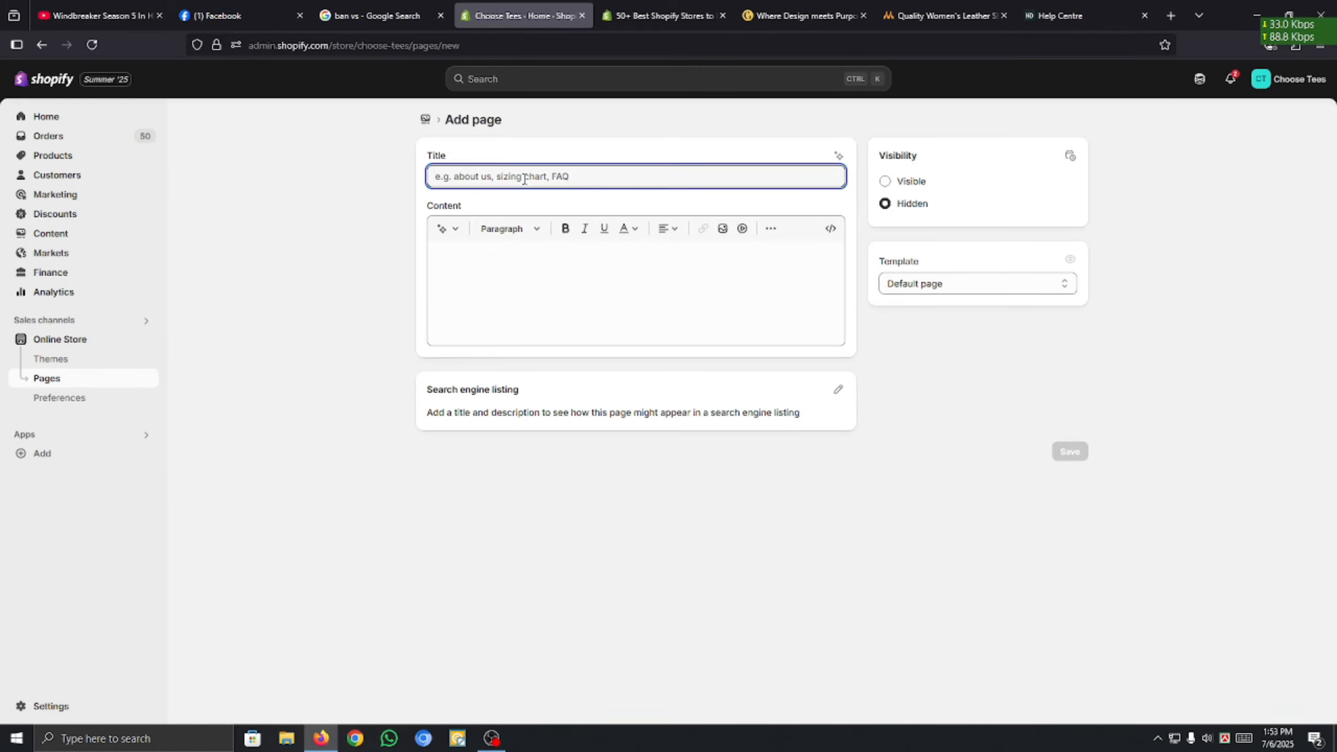
type("Shipping Policy")
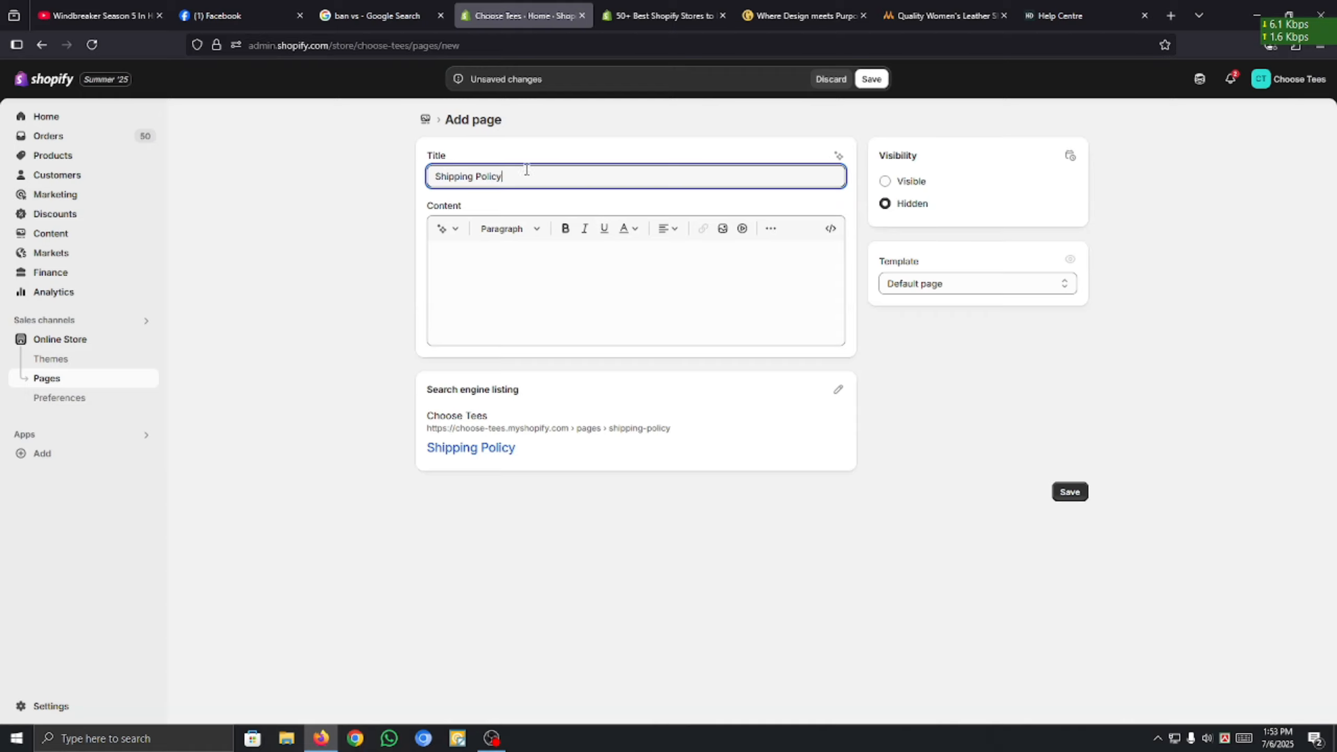
left_click(654, 159)
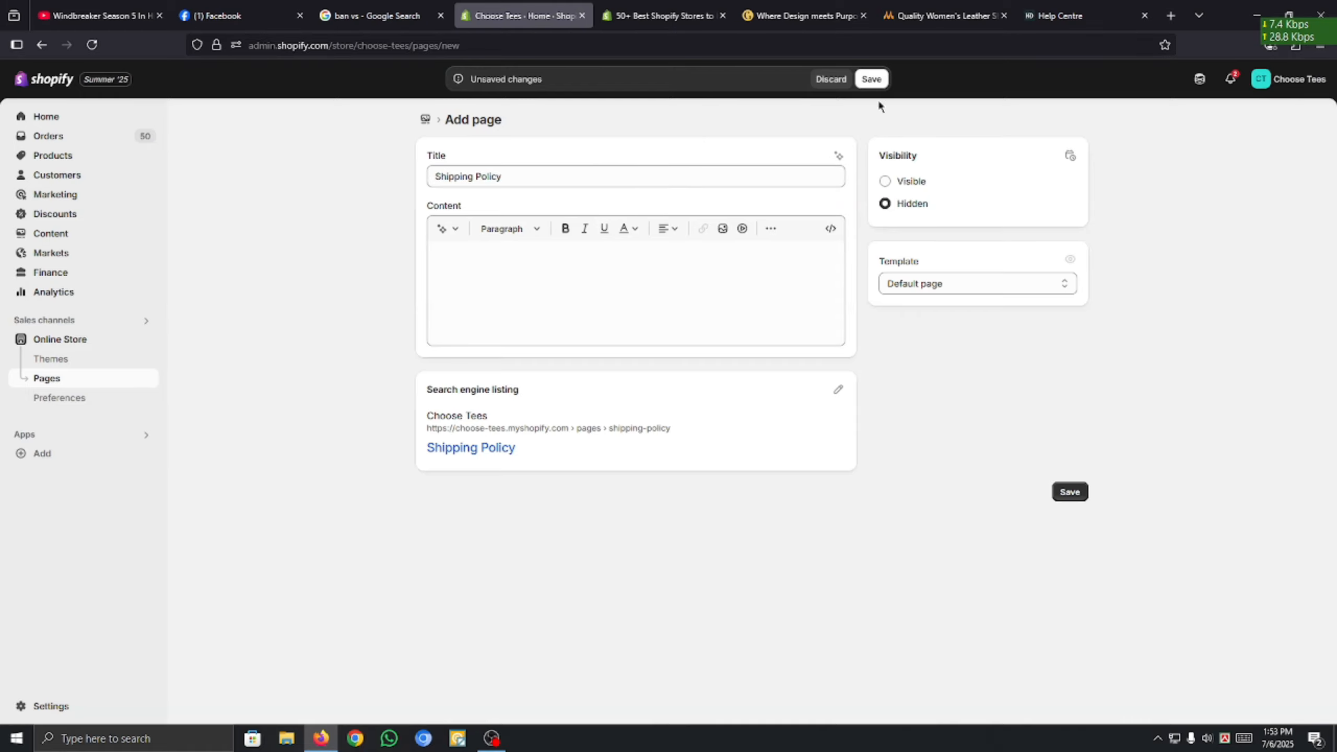
left_click(905, 182)
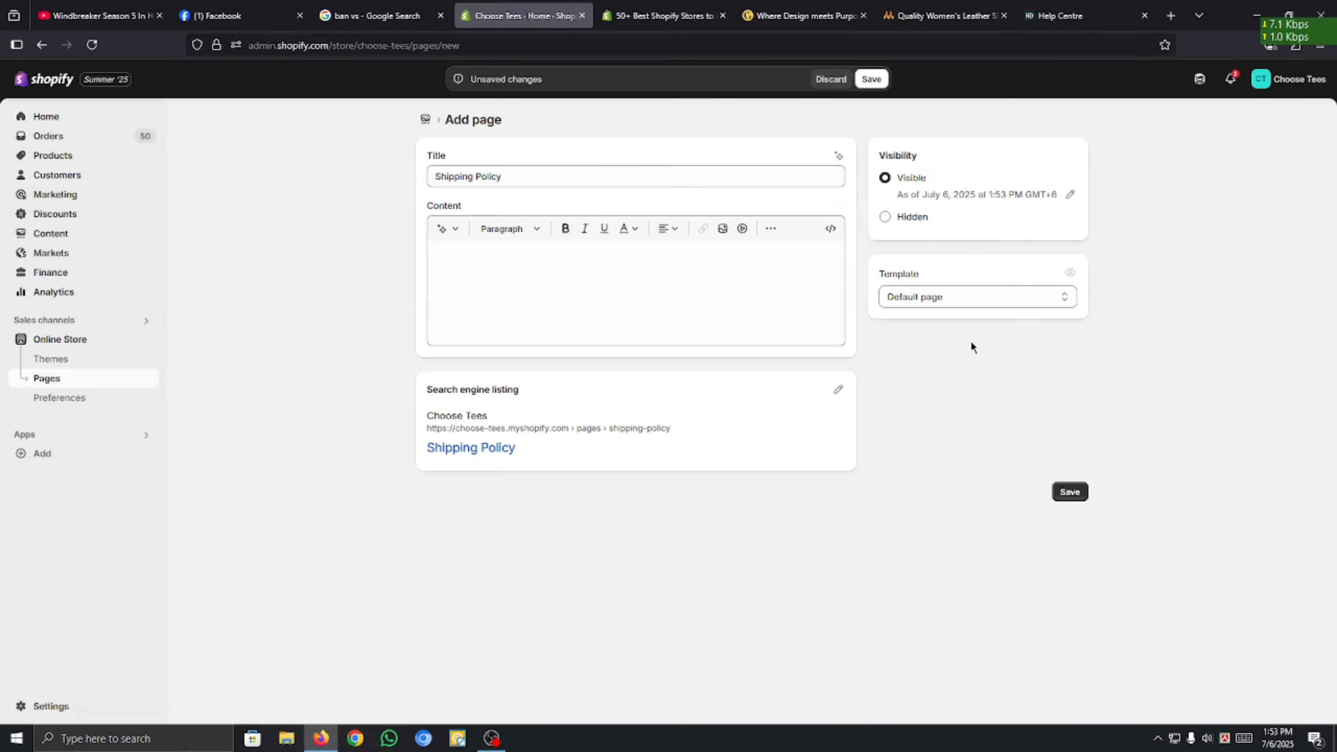
left_click(871, 80)
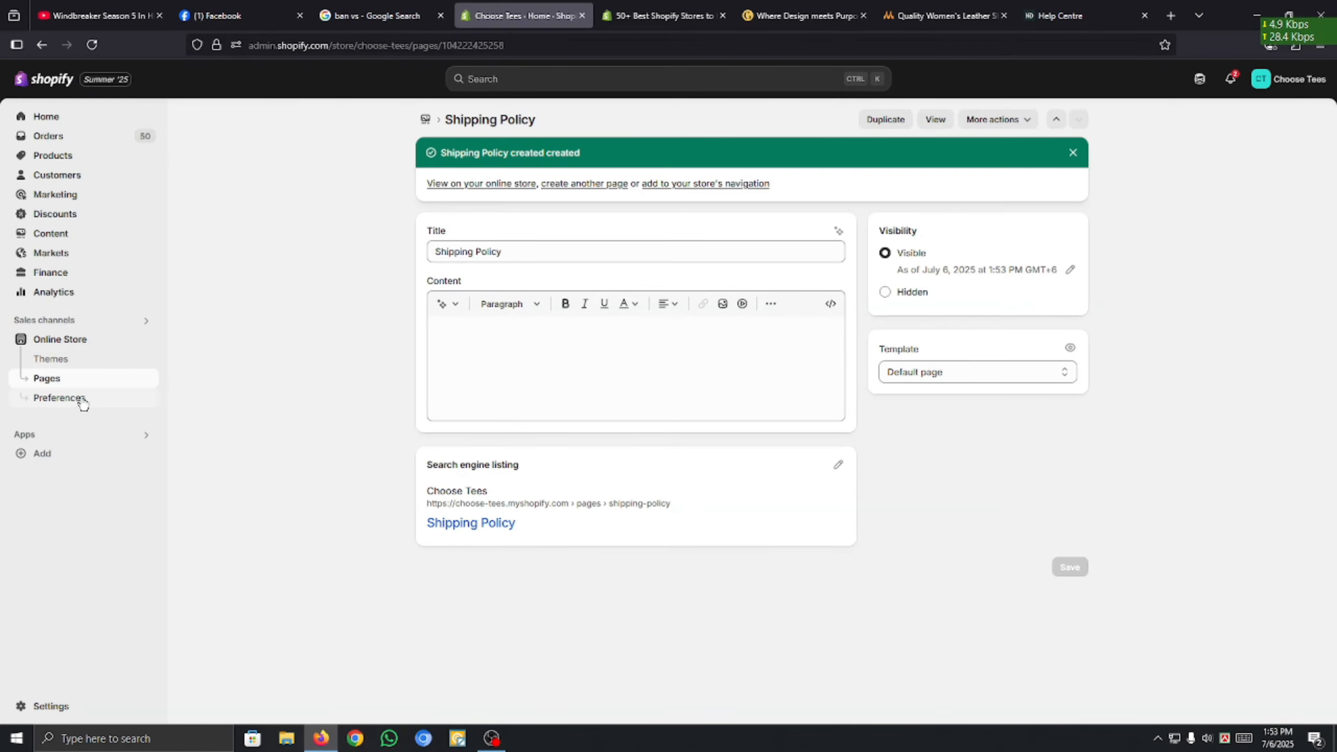
Duplicate the Choose Tees admin browser tab and open the current theme qx-rosyz-demo-3 in the theme editor.
right_click(547, 9)
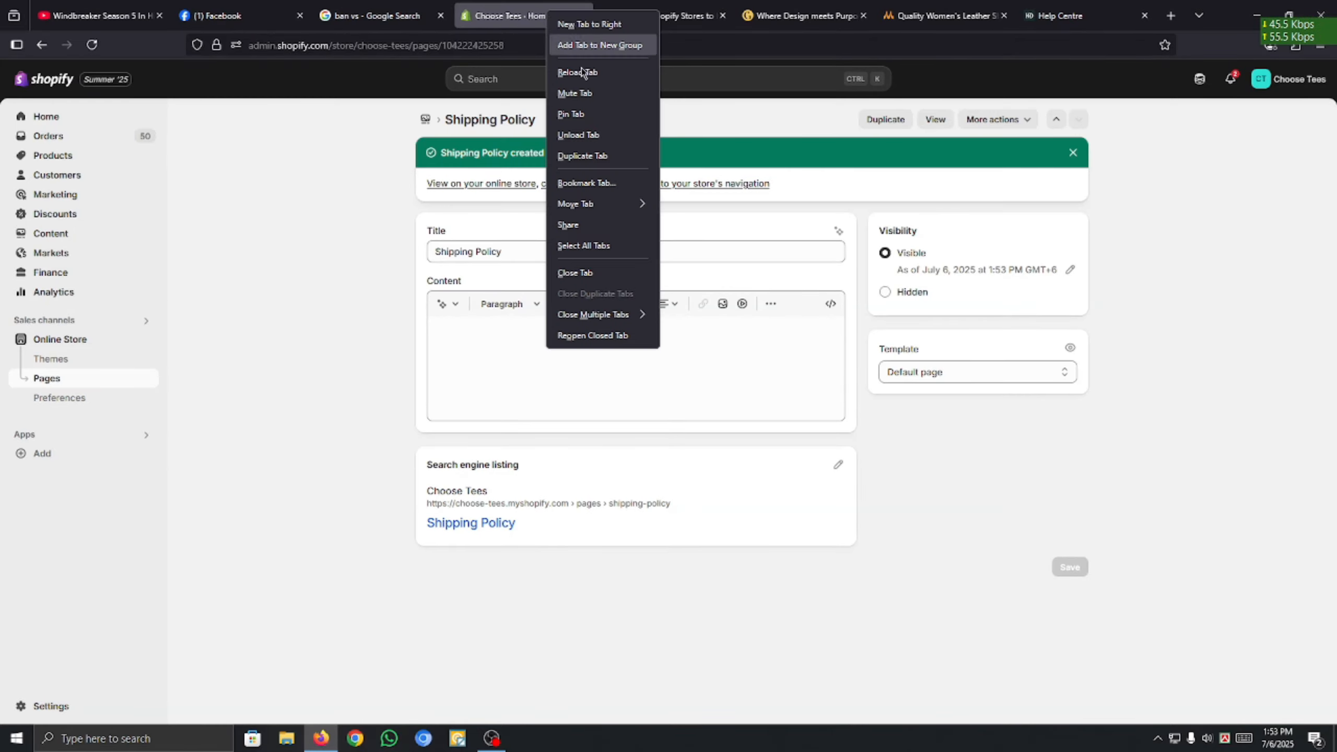
left_click(603, 155)
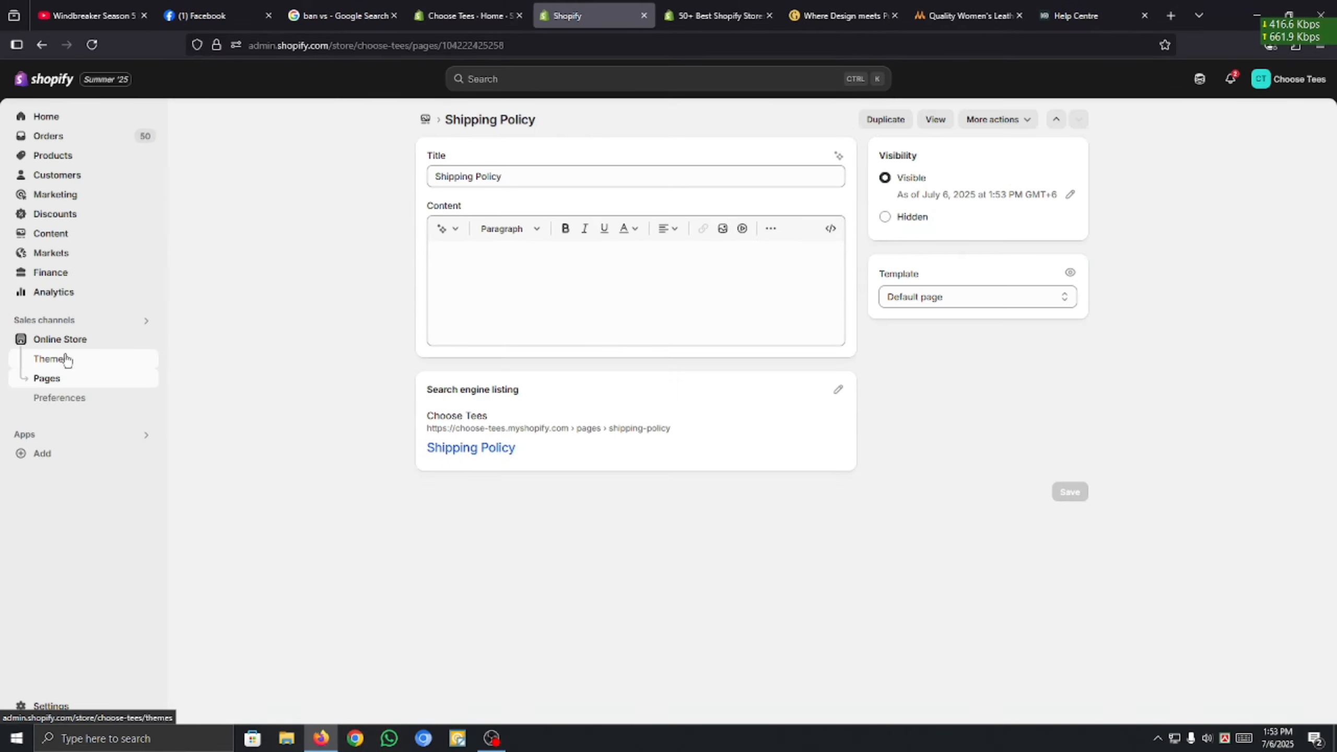
left_click(51, 358)
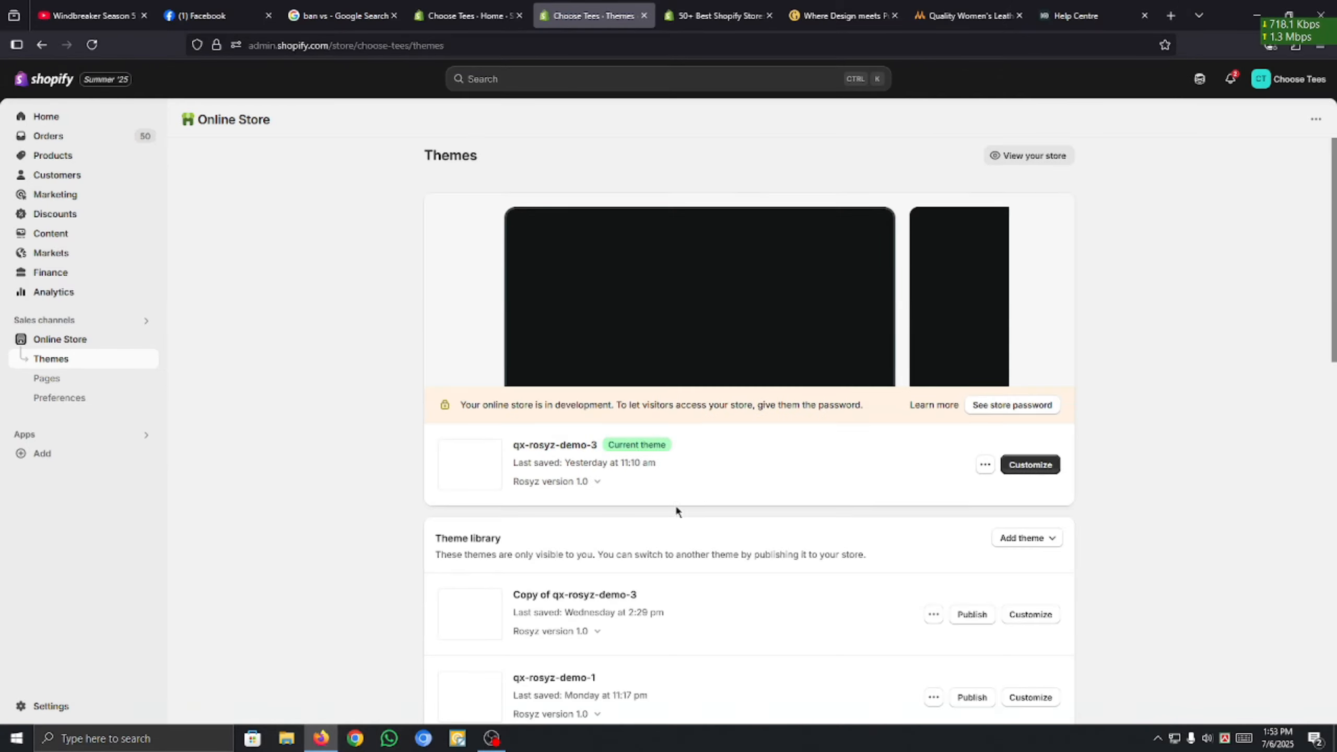
left_click(1047, 467)
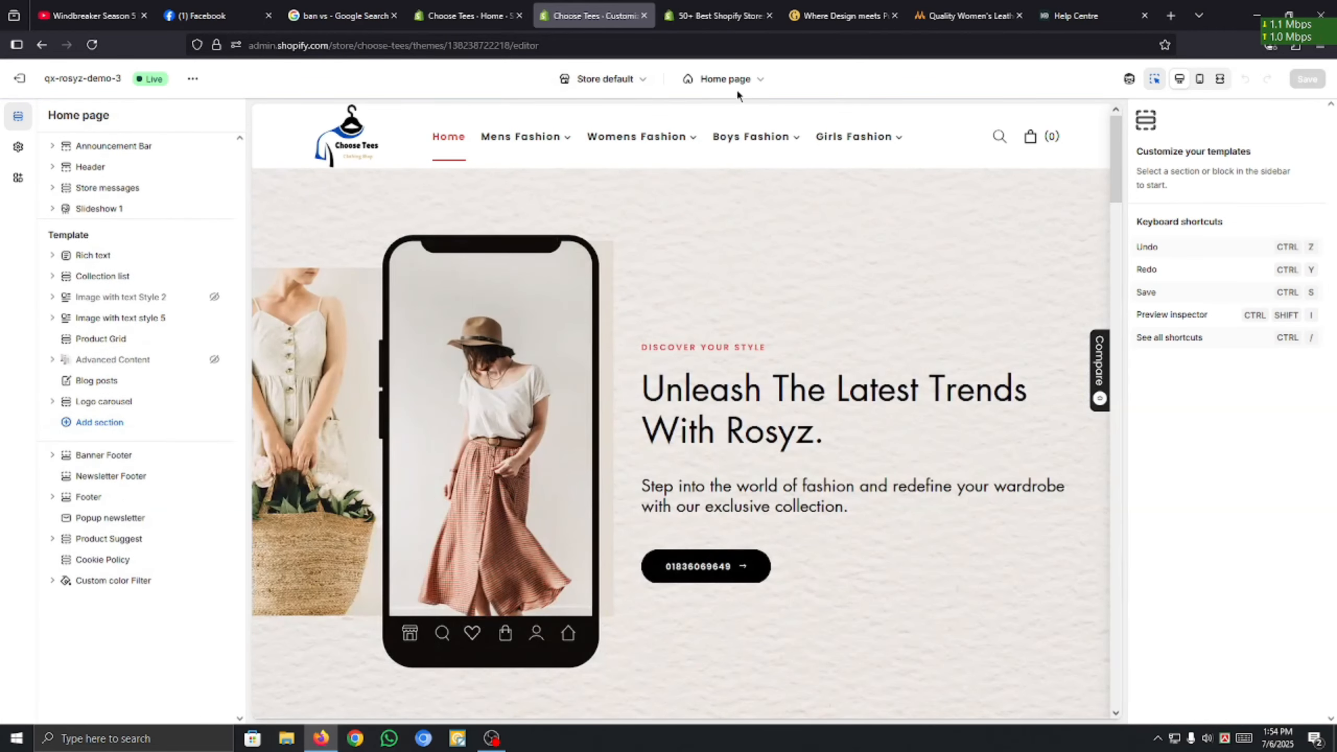
Examine the theme's available page templates in the theme editor's template selector.
left_click(747, 80)
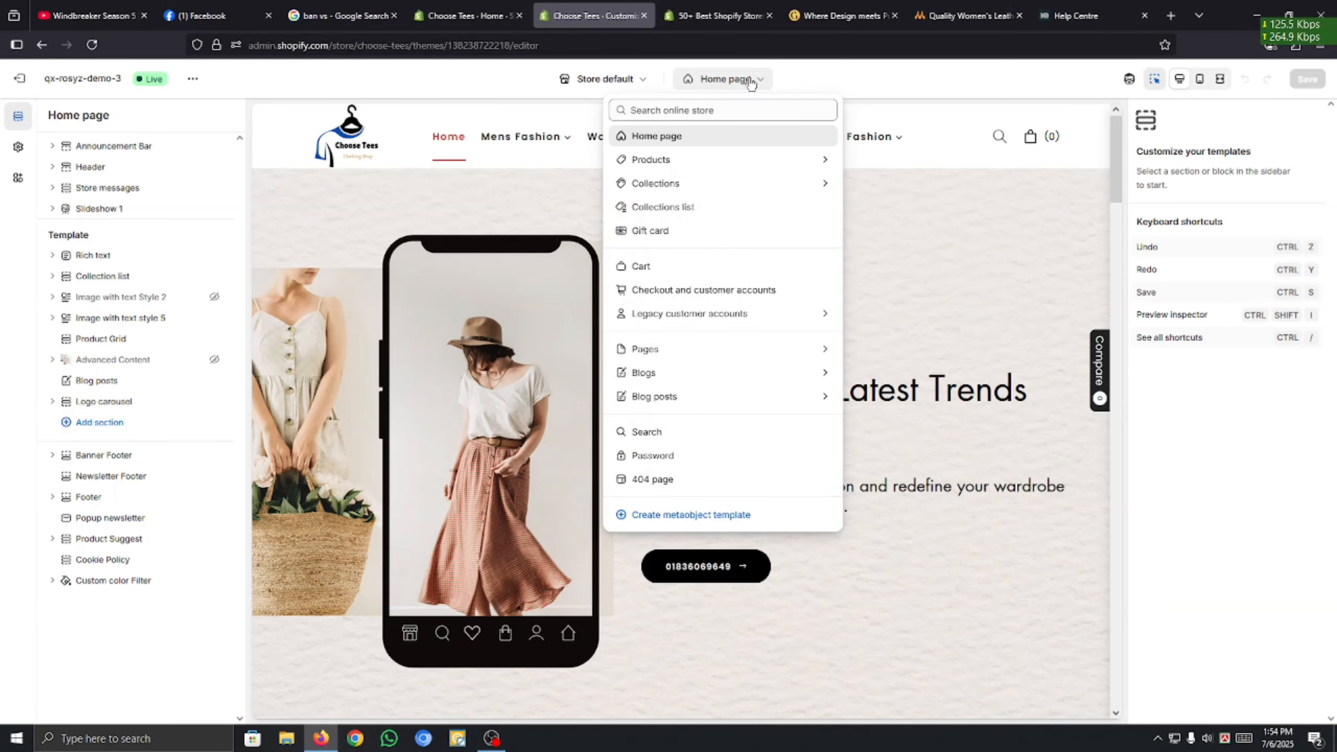
left_click(749, 81)
left_click(750, 82)
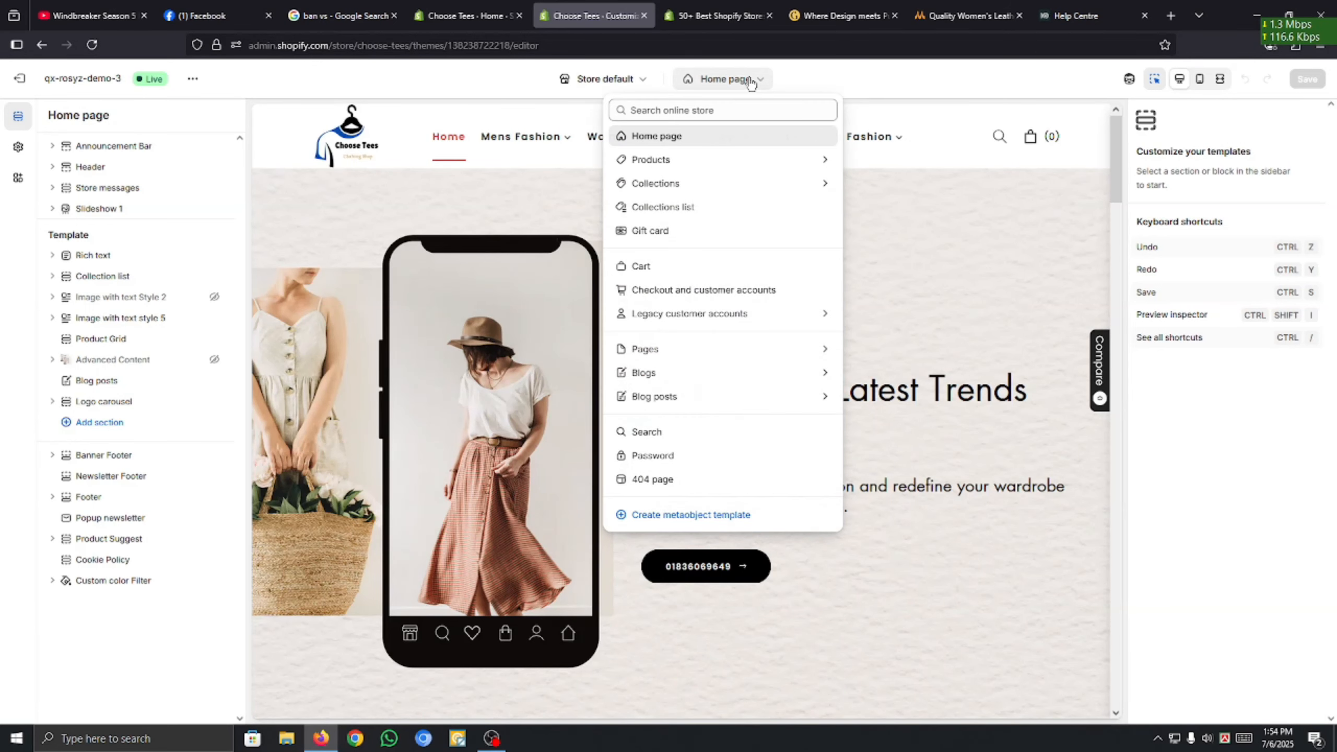
left_click(653, 350)
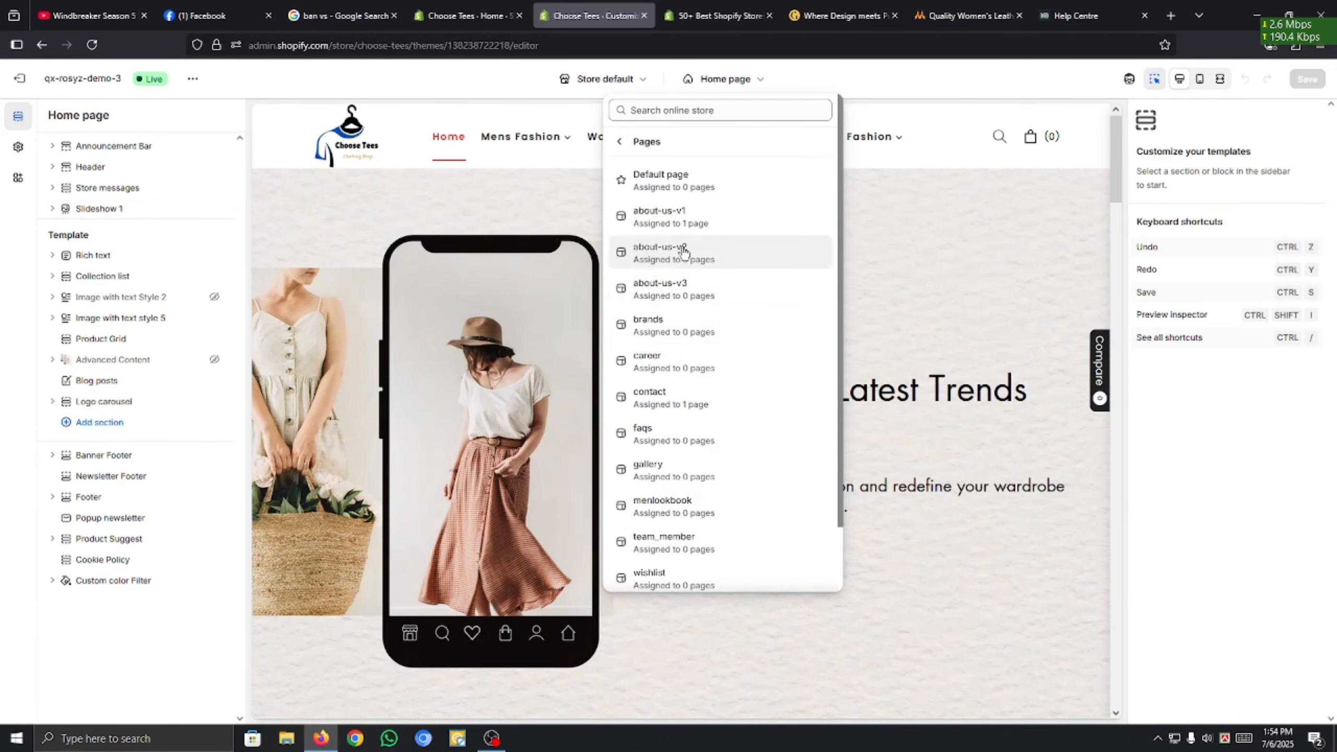
scroll(683, 274, "down", 2)
scroll(663, 536, "up", 2)
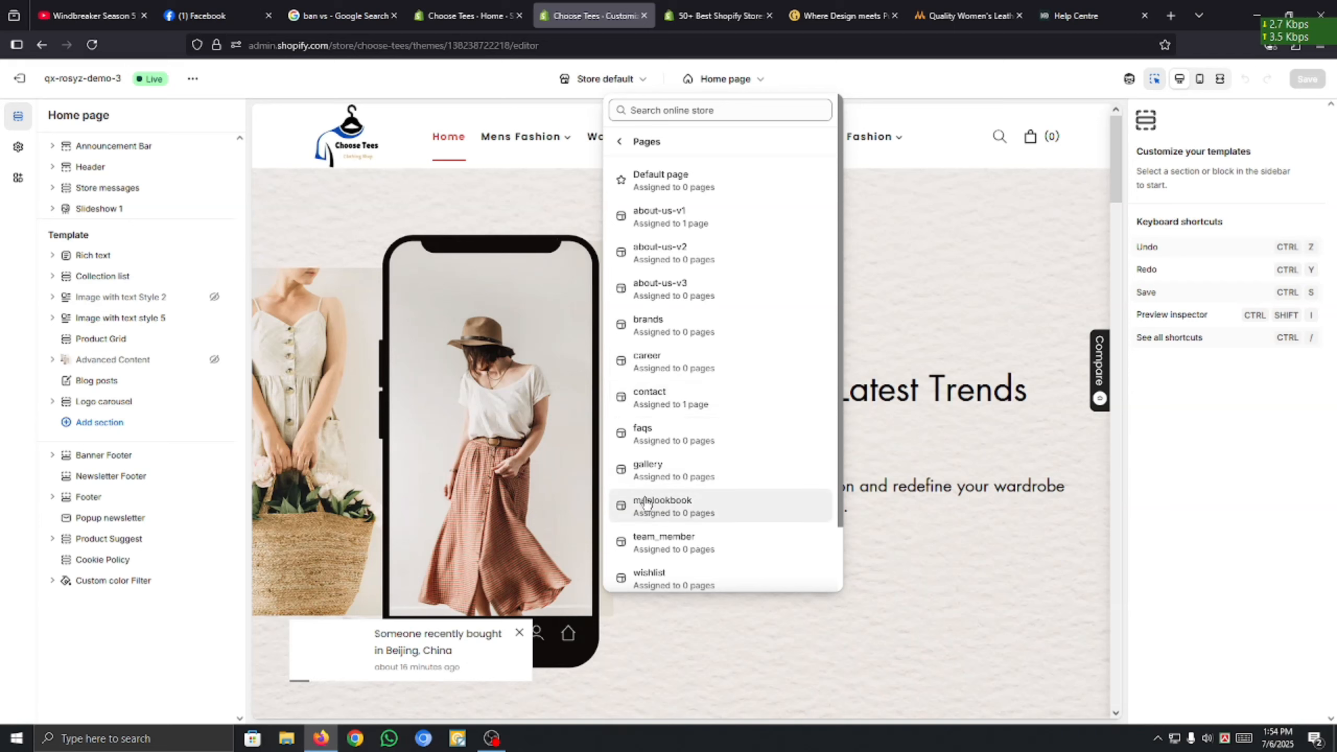
scroll(651, 542, "down", 2)
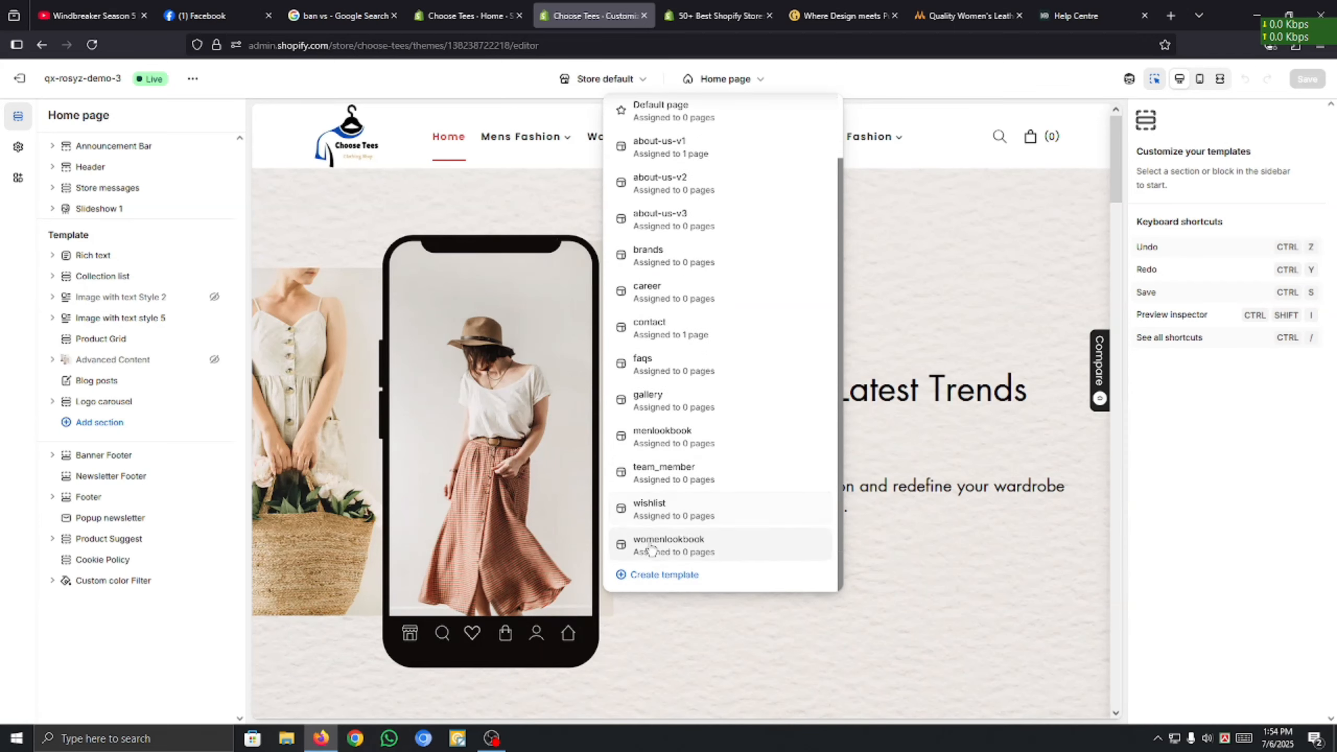
scroll(658, 422, "up", 3)
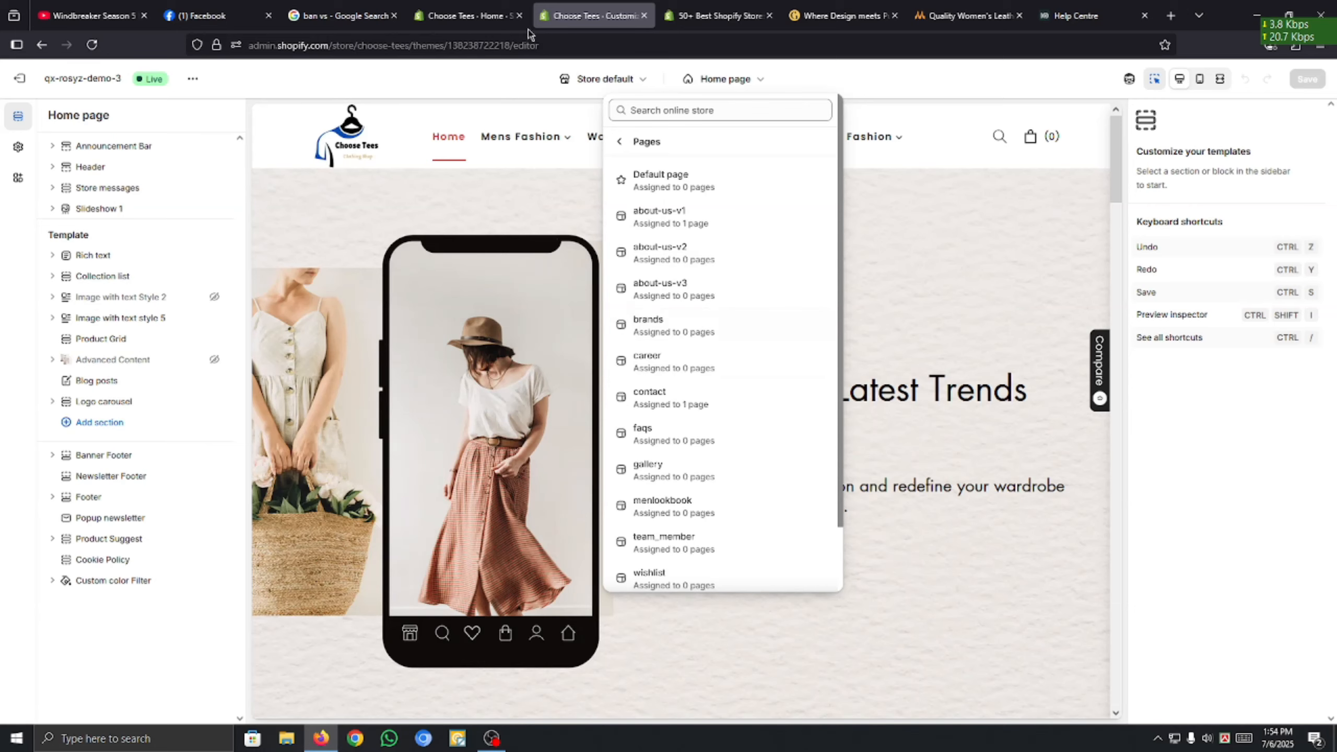
Check the template choices offered for the Shipping Policy page in the admin and return to the theme editor.
left_click(469, 15)
left_click(953, 371)
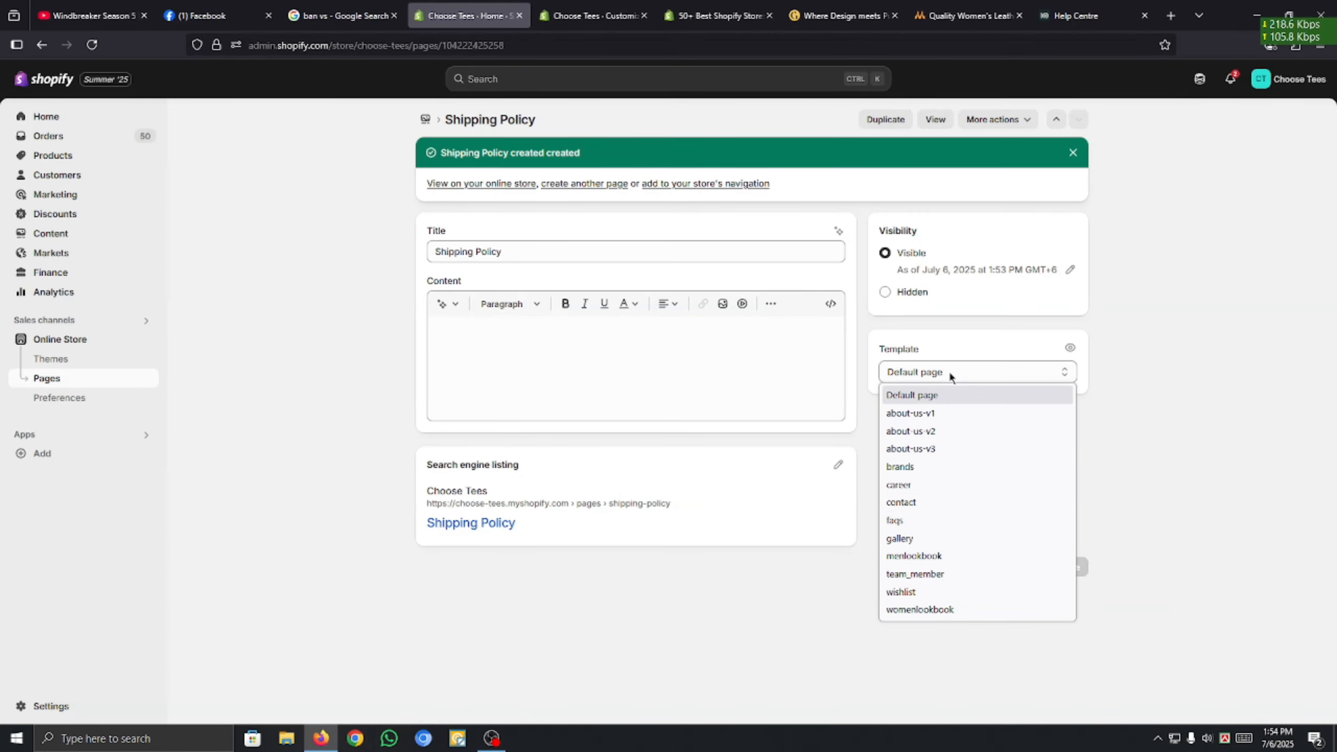
left_click(589, 6)
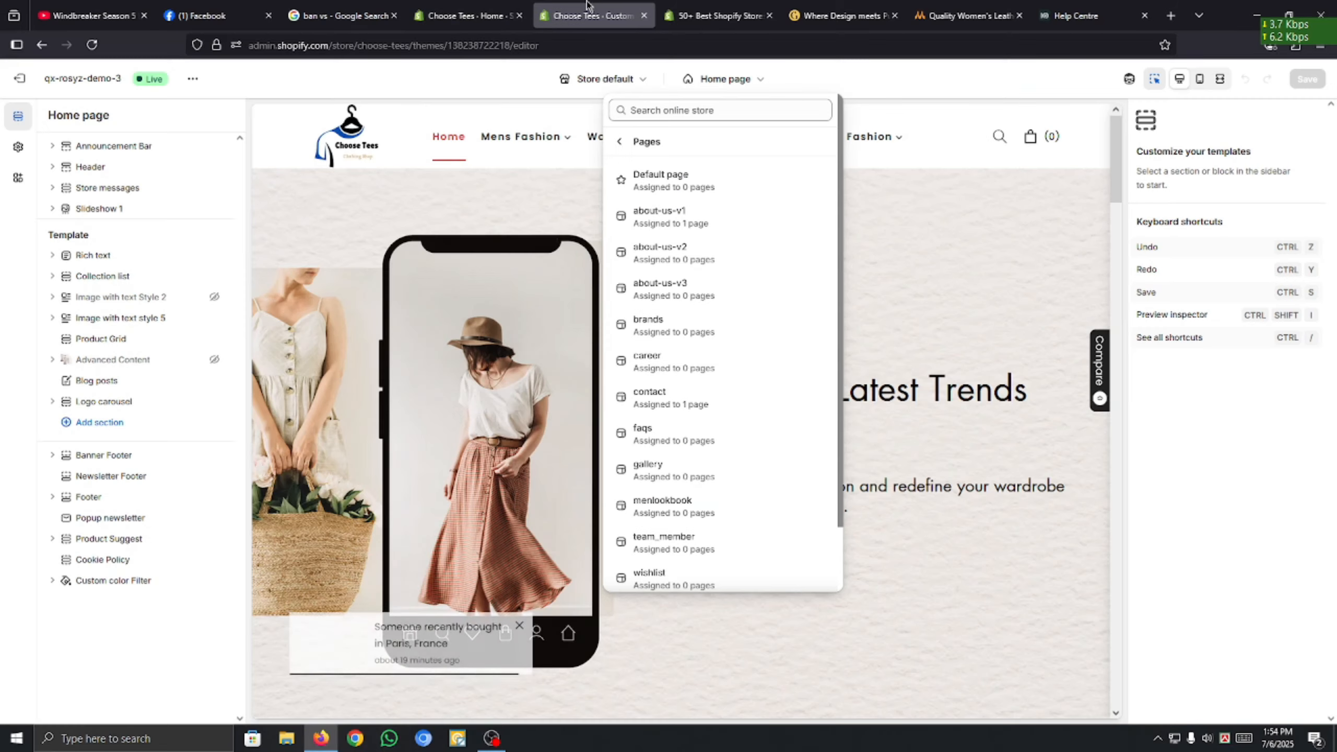
Create a new page template named faq-2 based on the Default page template.
scroll(734, 531, "down", 2)
scroll(731, 368, "up", 2)
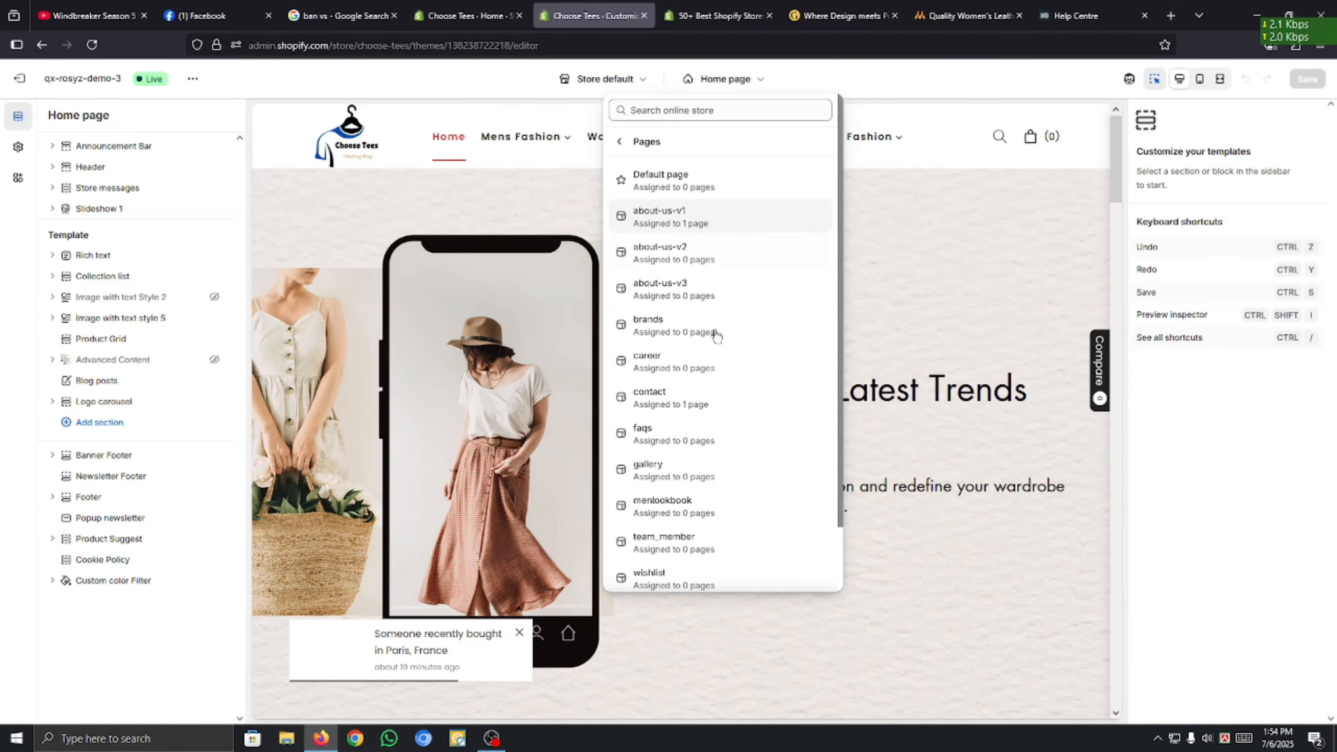
scroll(673, 426, "down", 2)
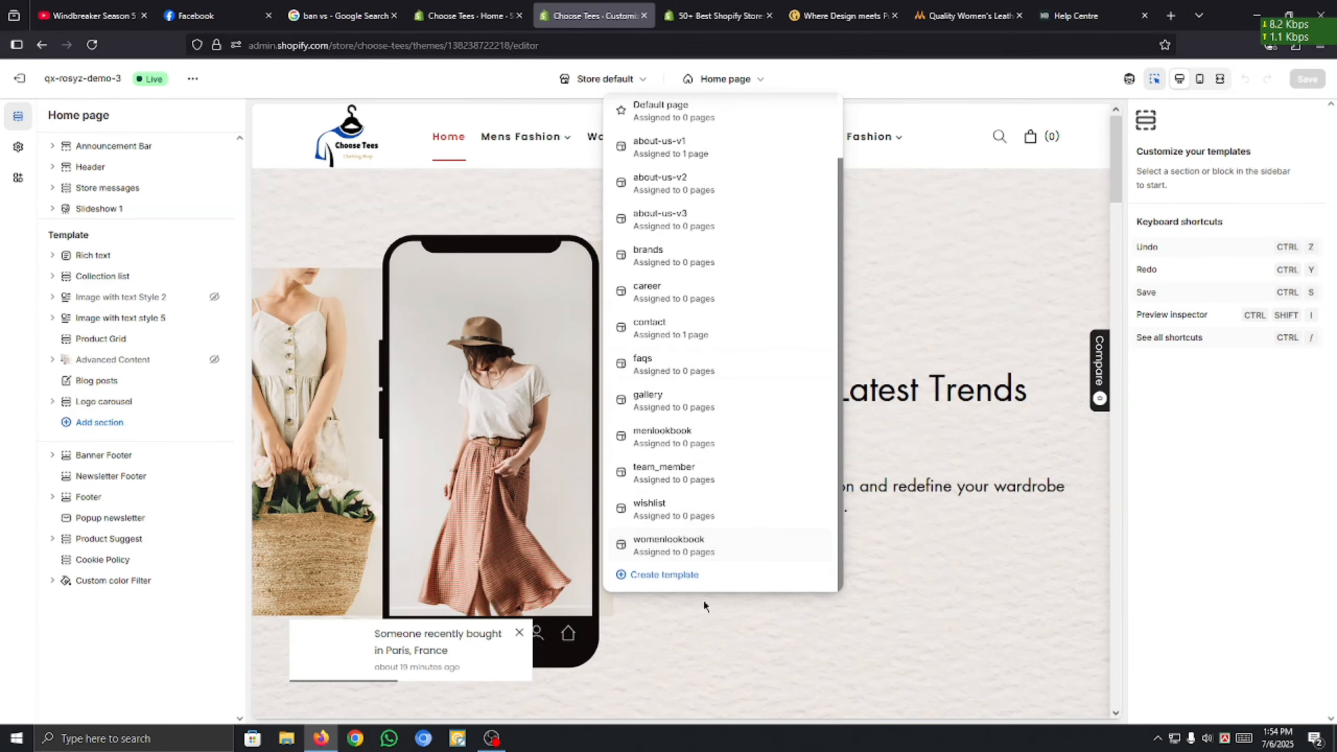
left_click(664, 575)
left_click(563, 377)
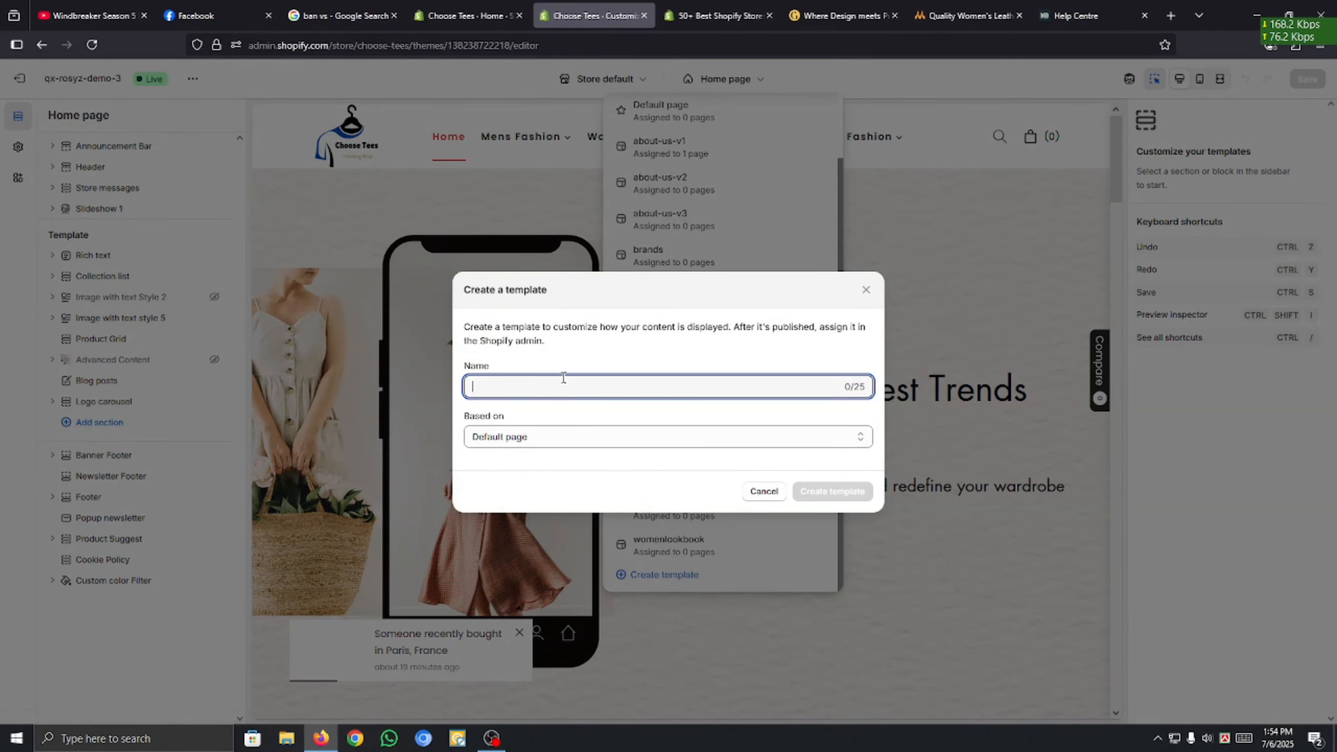
type("FAQ")
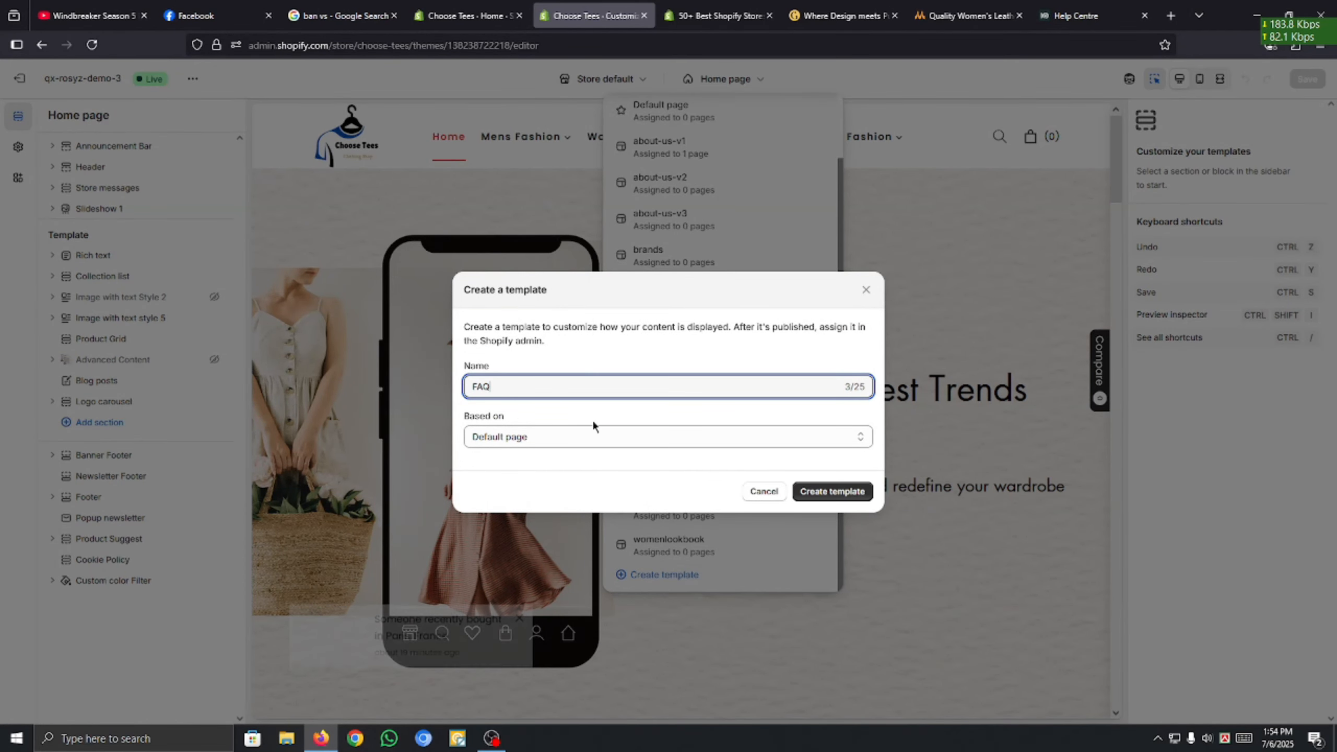
left_click(594, 435)
left_click(516, 584)
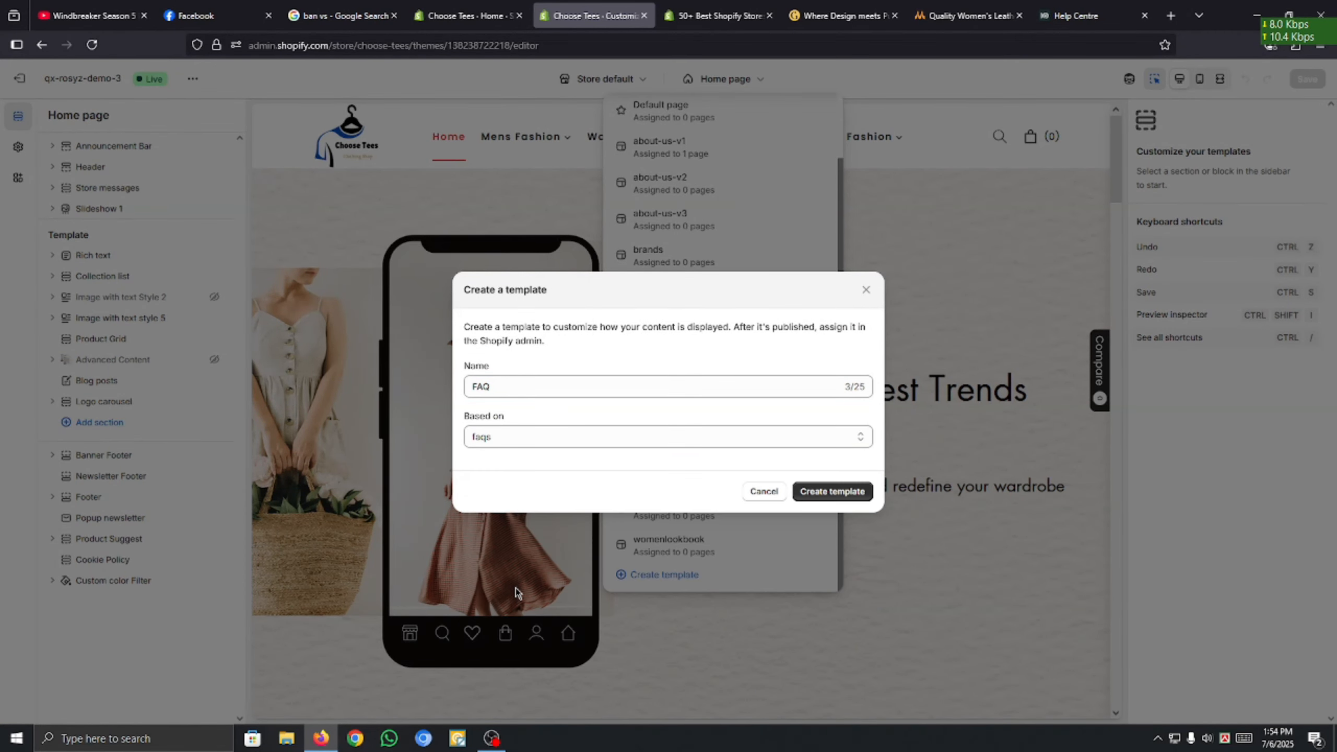
left_click(542, 435)
left_click(517, 458)
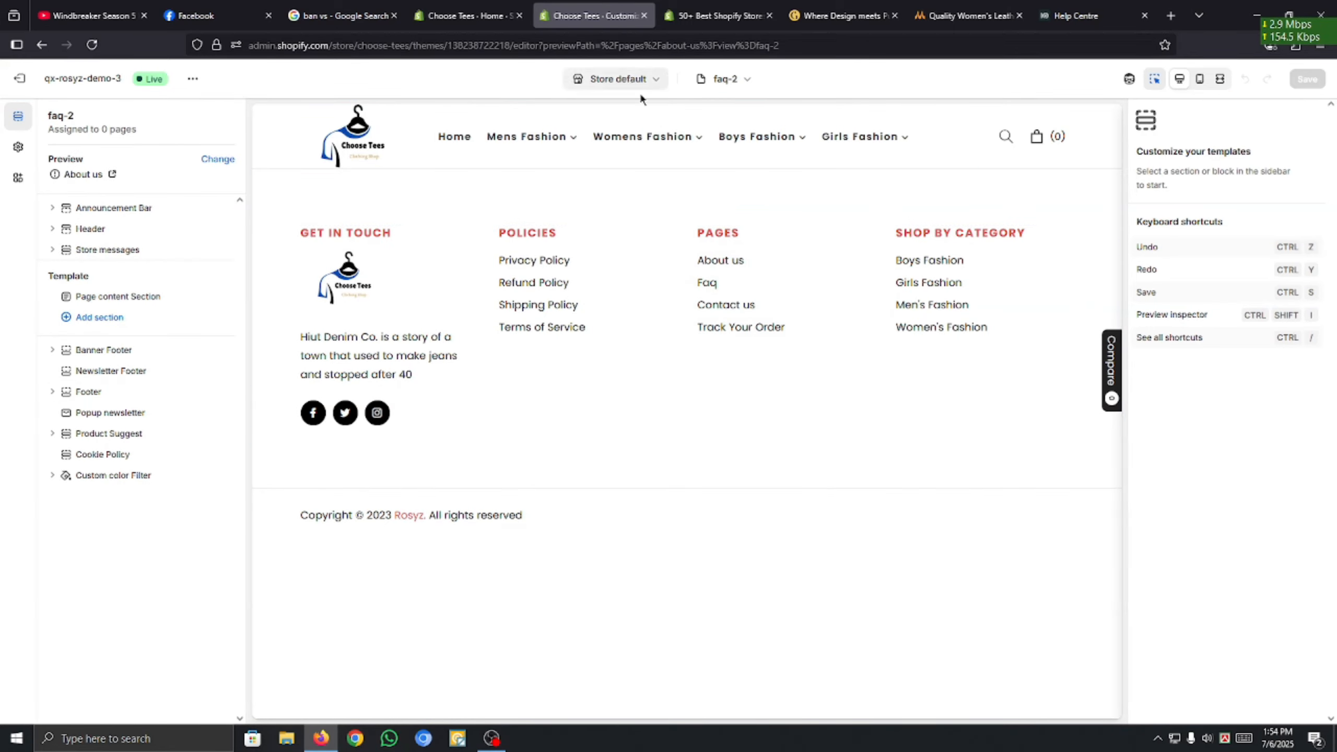
Add a Faqs Accordion section to the faq-2 template and select the Page content Section.
left_click(119, 321)
scroll(324, 526, "down", 2)
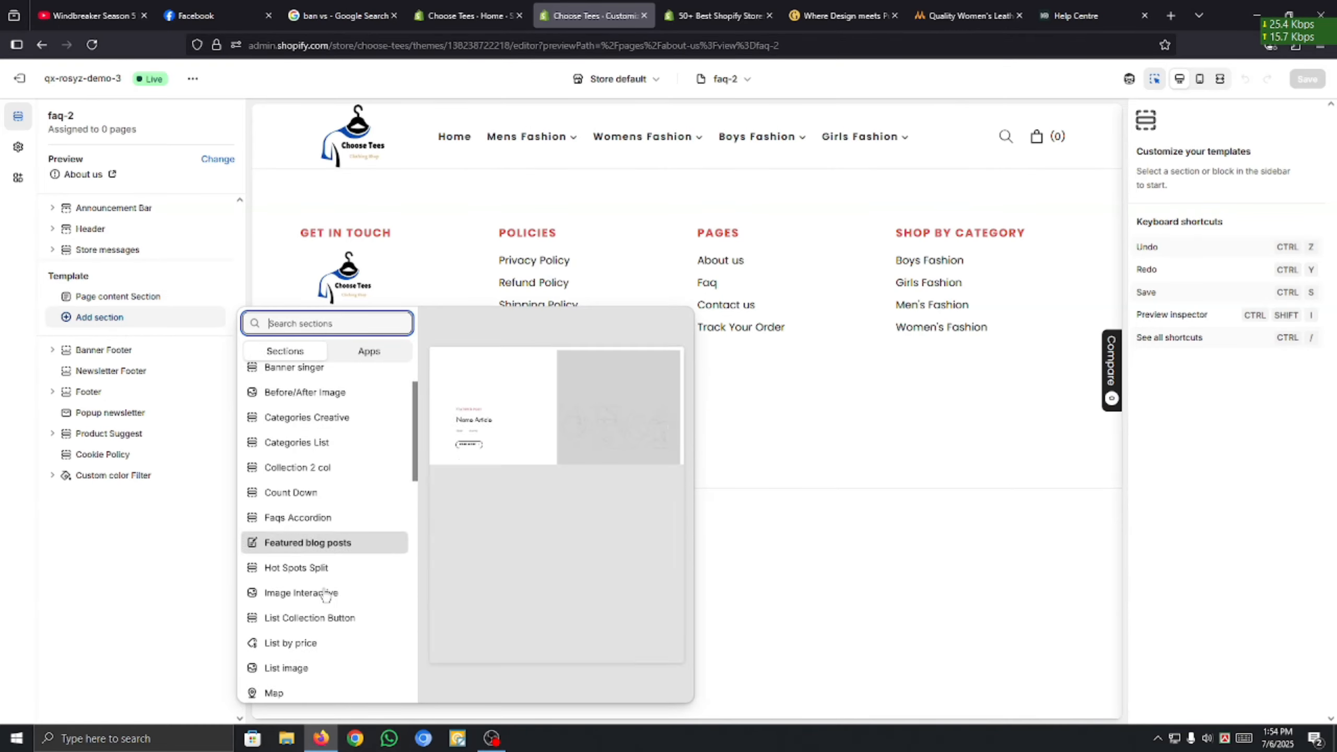
left_click(292, 483)
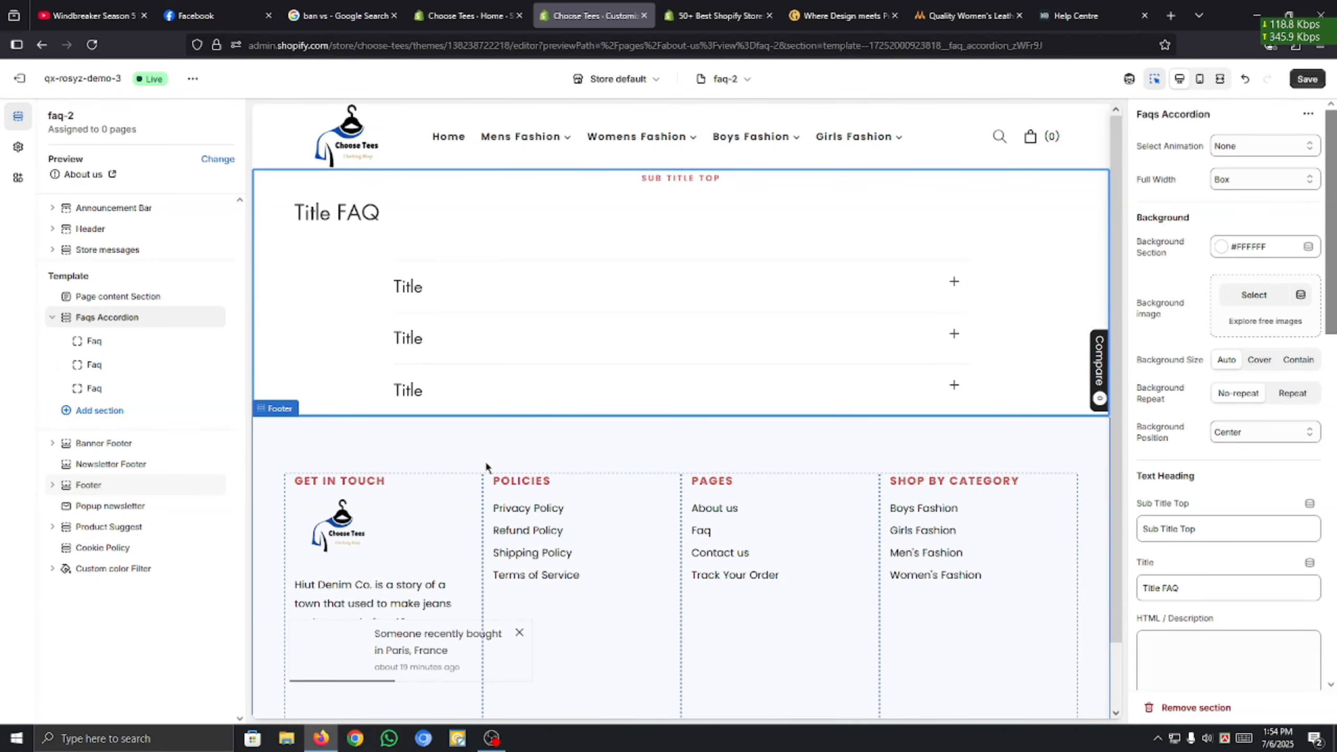
left_click(132, 296)
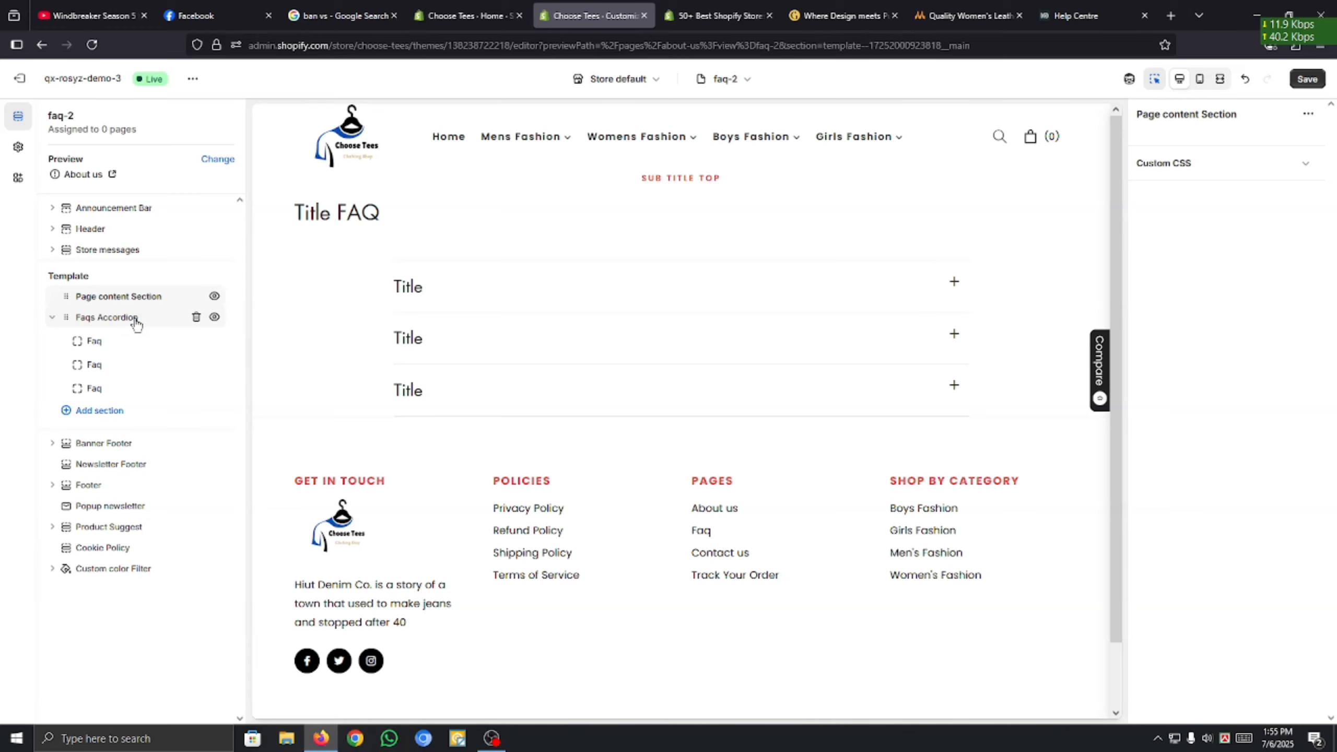
Add a Before/After Image section below the Faqs Accordion and hide it.
left_click(134, 411)
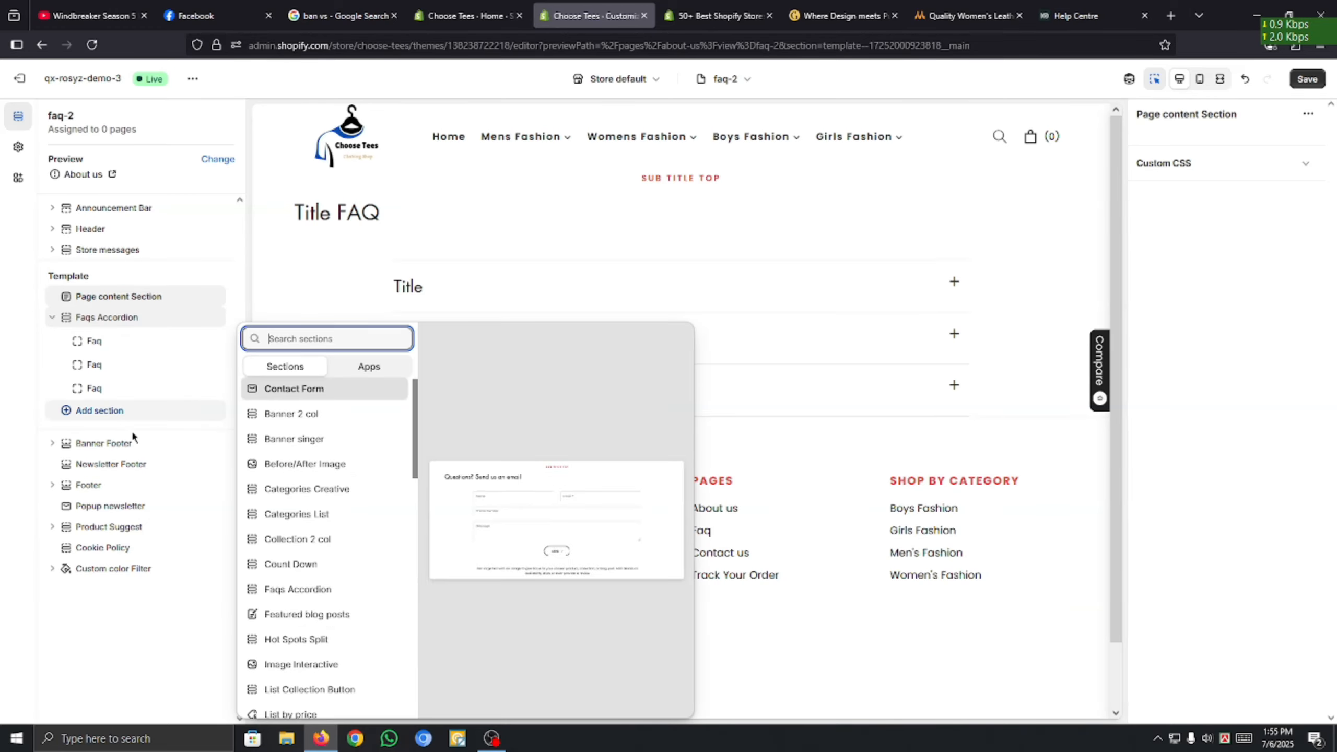
left_click(325, 474)
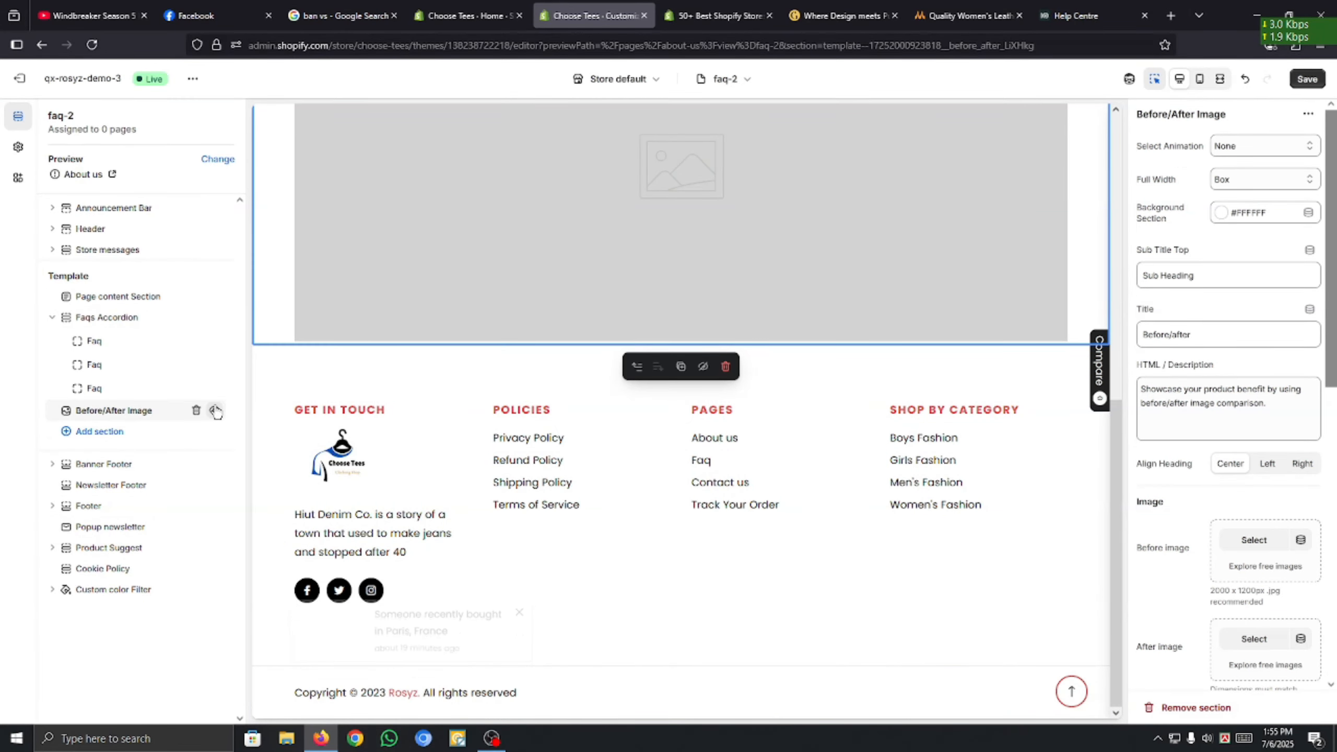
left_click(215, 410)
Look through the page templates in the theme editor for the new faq-2 entry.
left_click(735, 80)
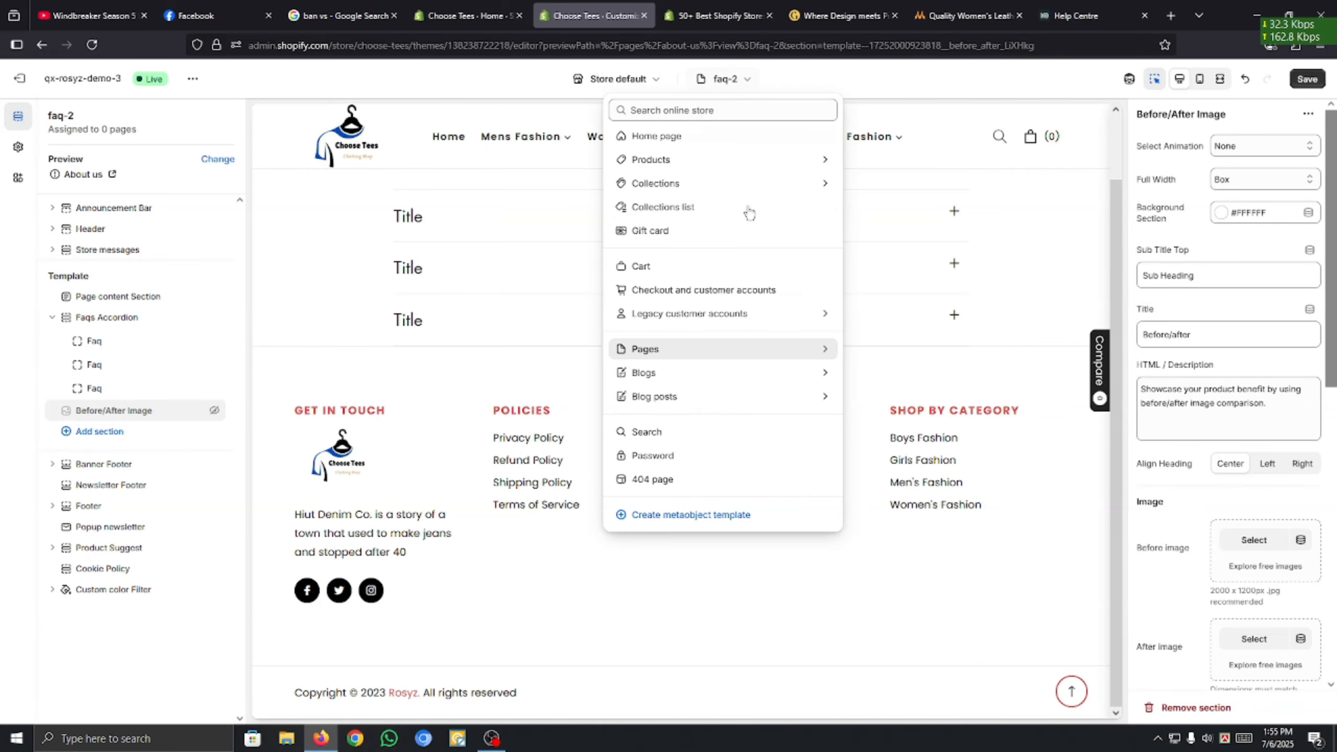
left_click(702, 352)
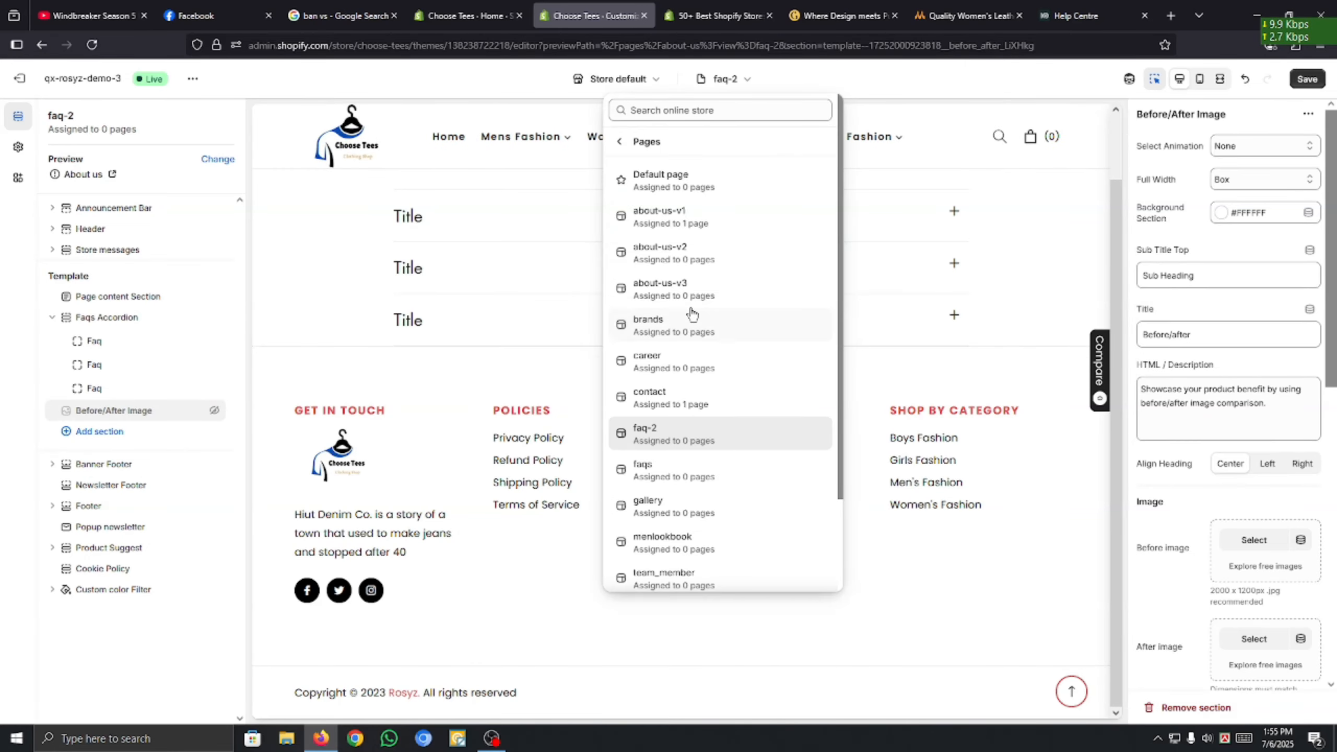
scroll(645, 511, "down", 2)
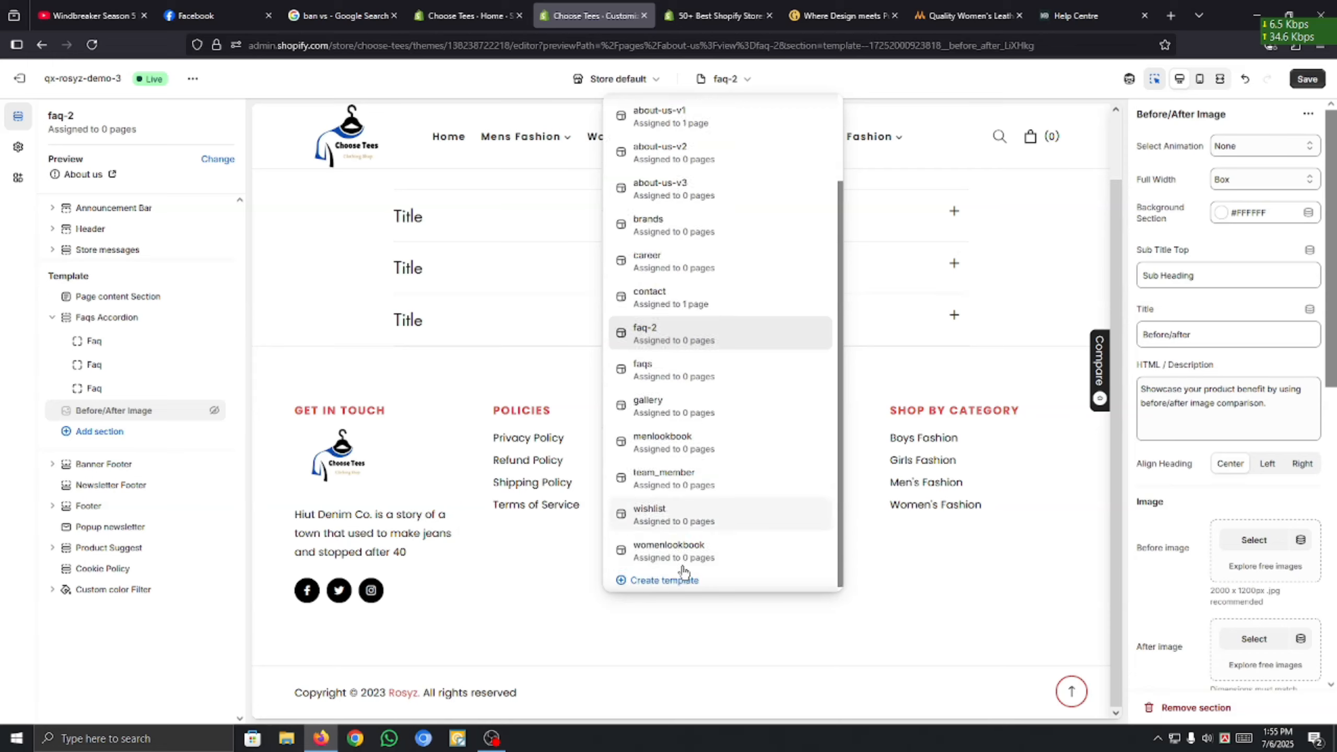
scroll(705, 458, "up", 3)
Reload the Shipping Policy page in the admin and check its template choices for faq-2.
left_click(475, 9)
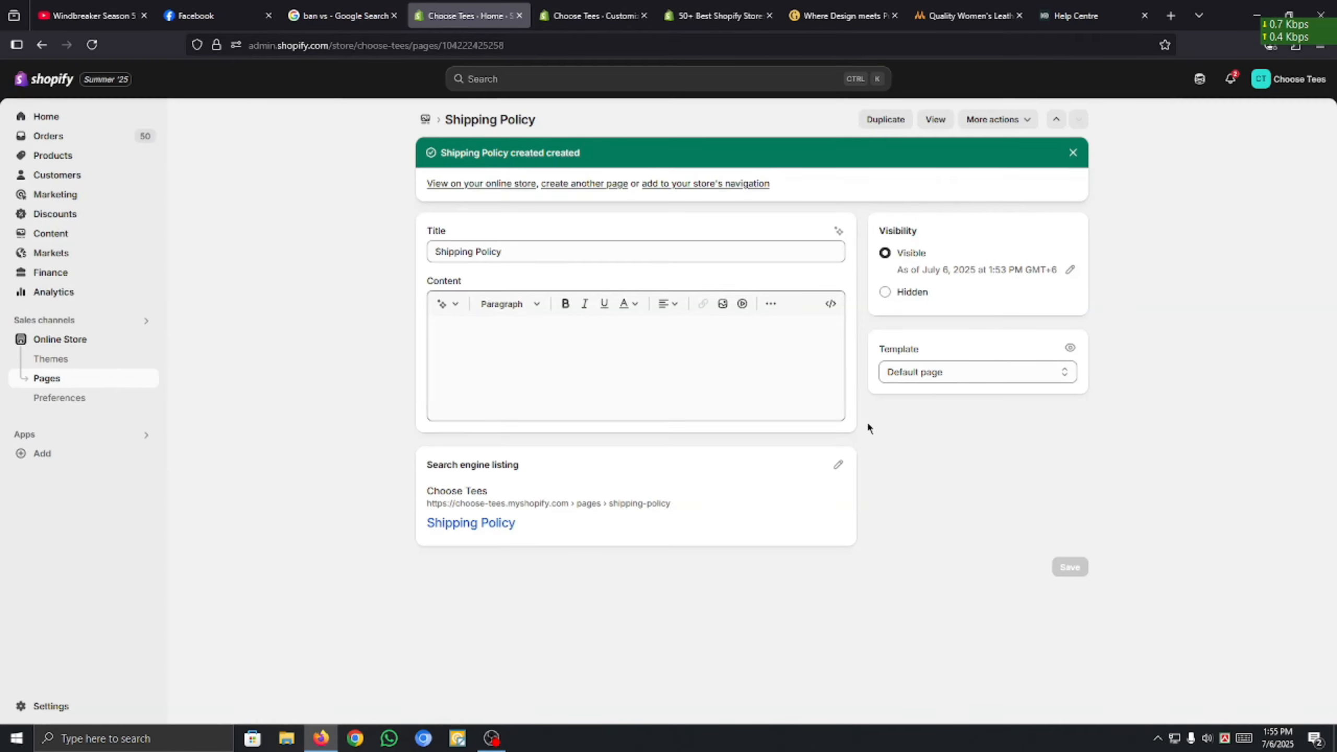
left_click(91, 45)
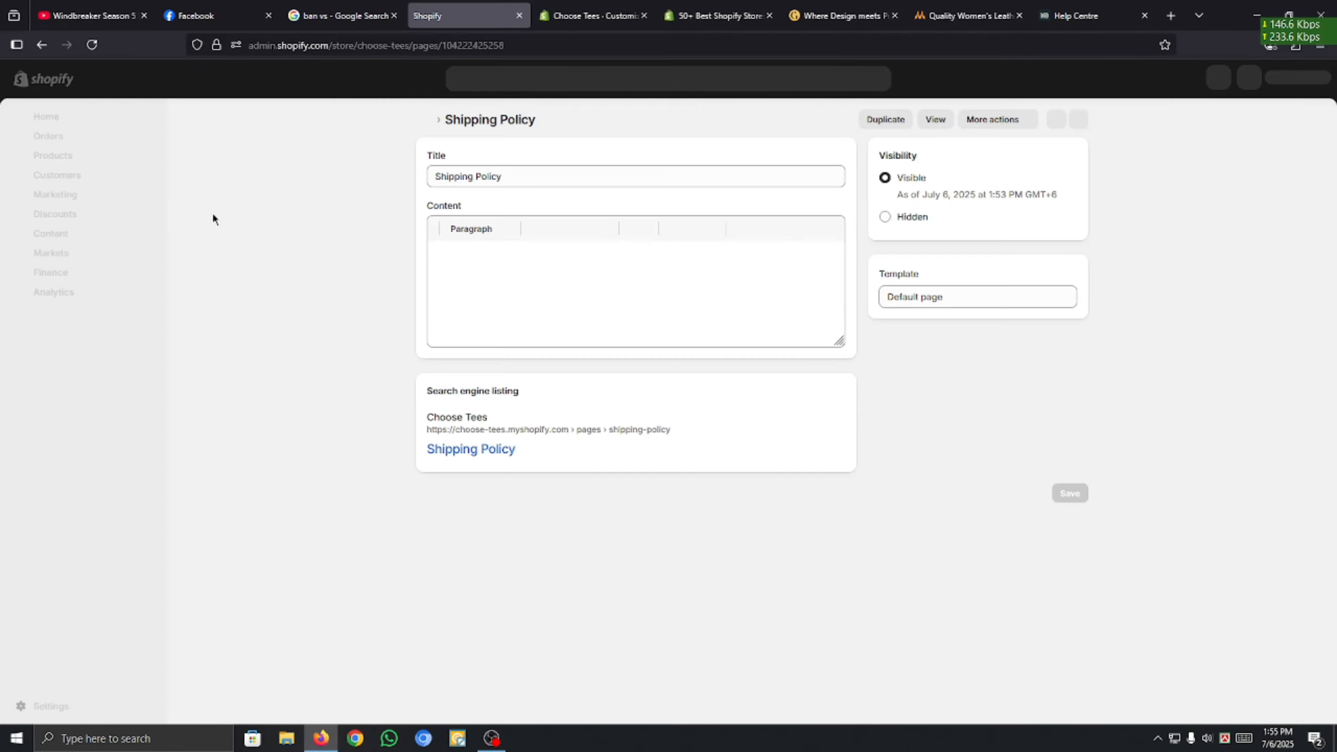
left_click(994, 305)
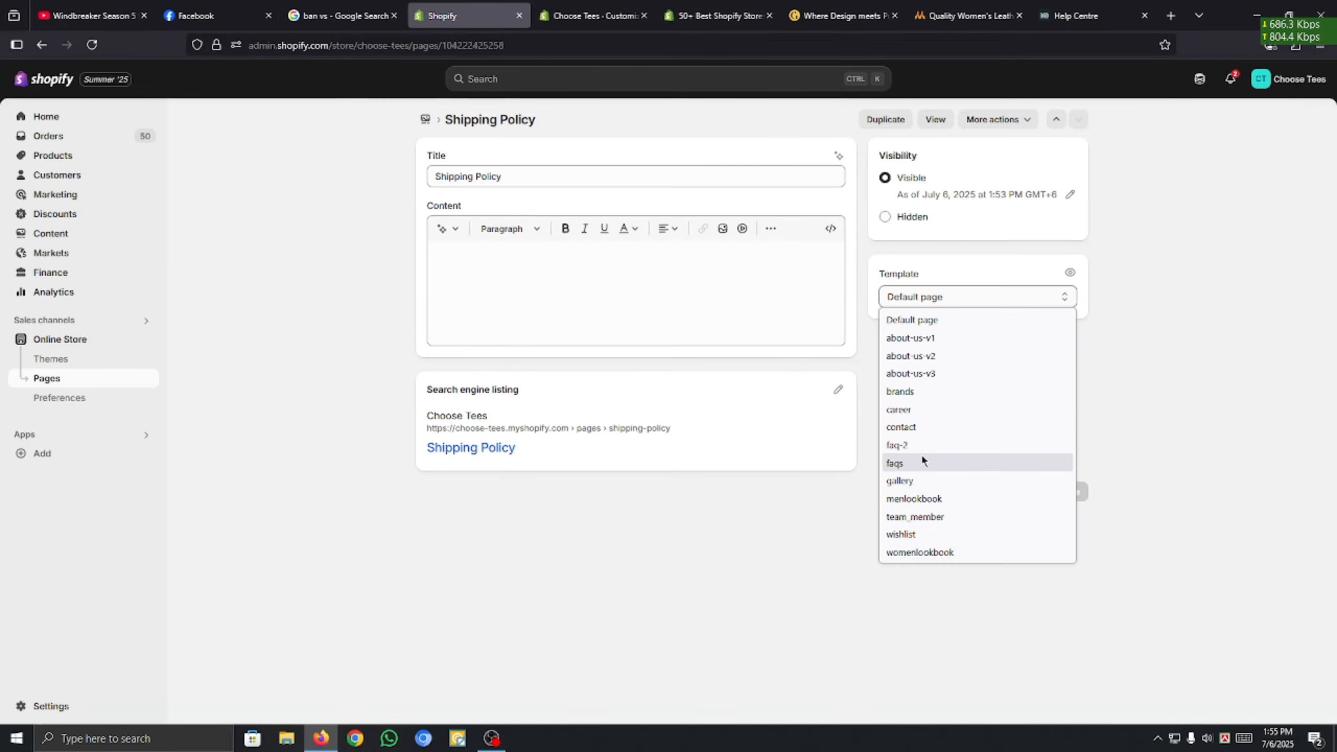
left_click(713, 566)
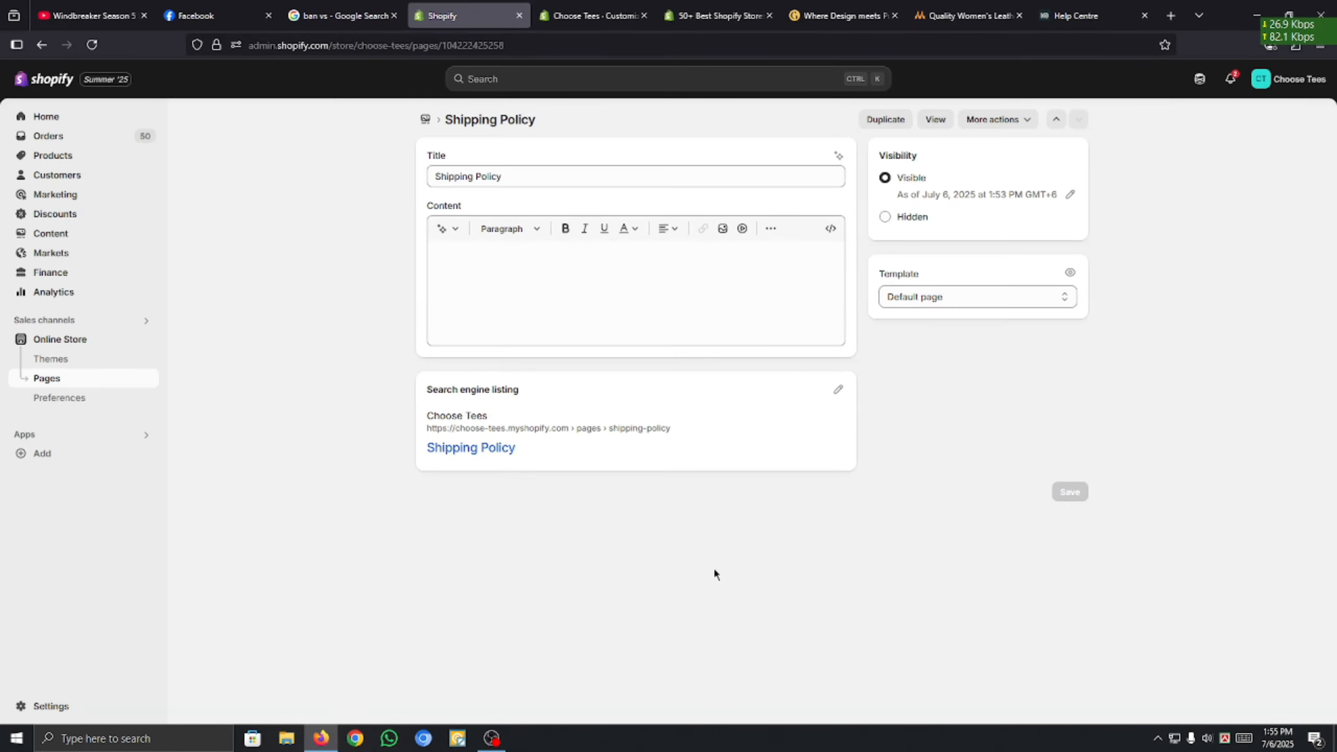
Open the Faq page from the store's list of pages to view its template, and return to the theme editor.
left_click(438, 120)
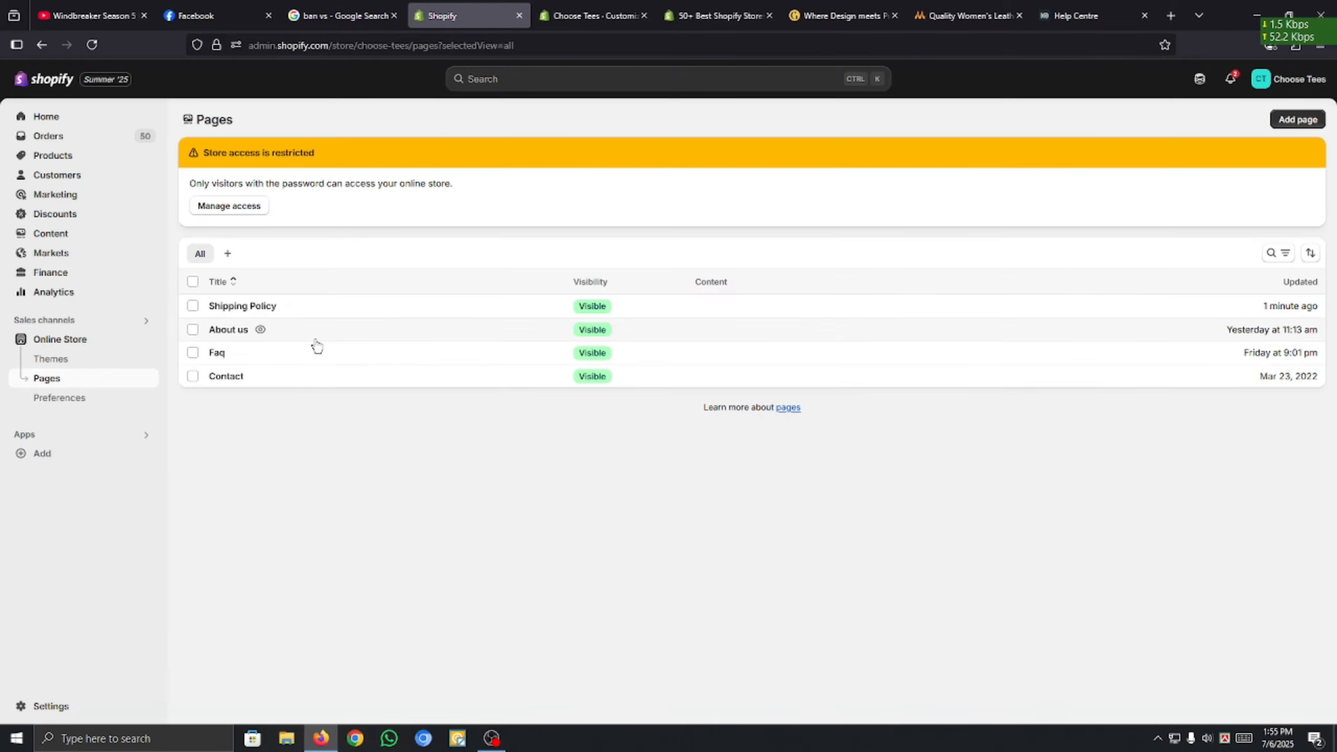
left_click(216, 353)
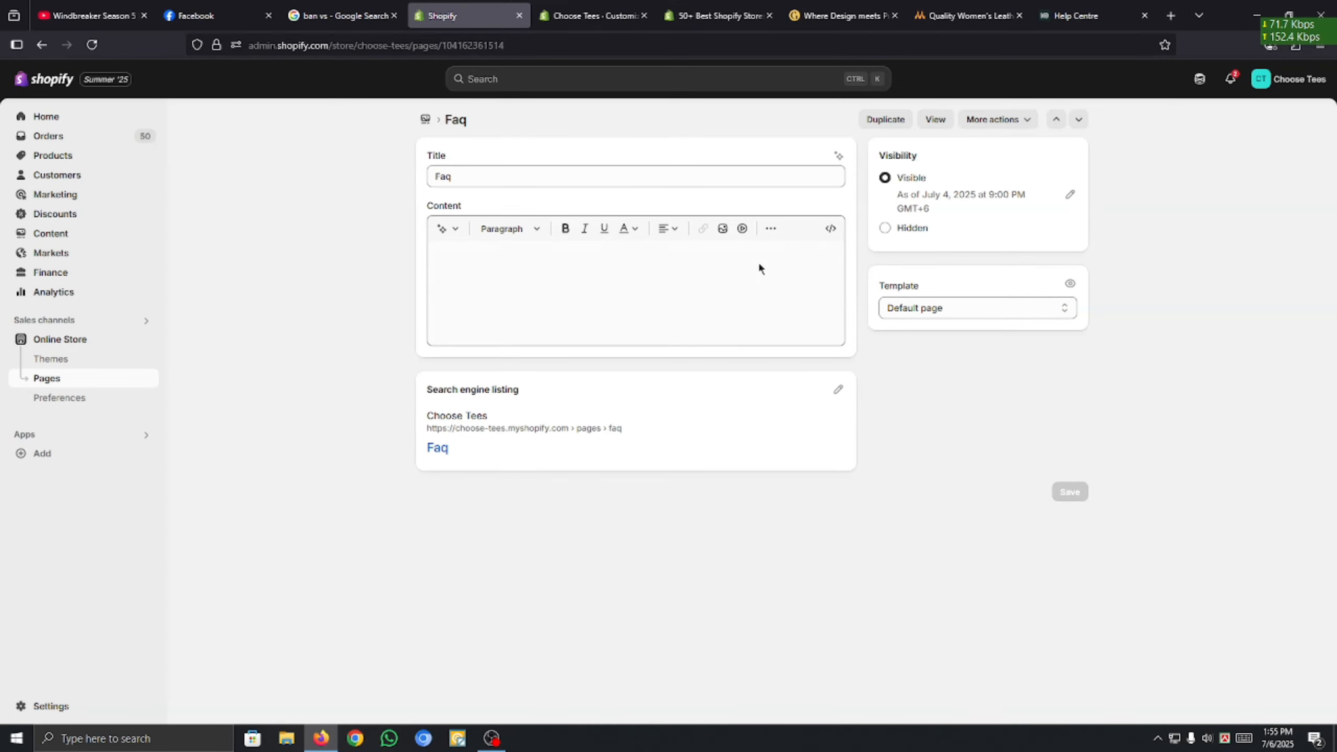
left_click(589, 9)
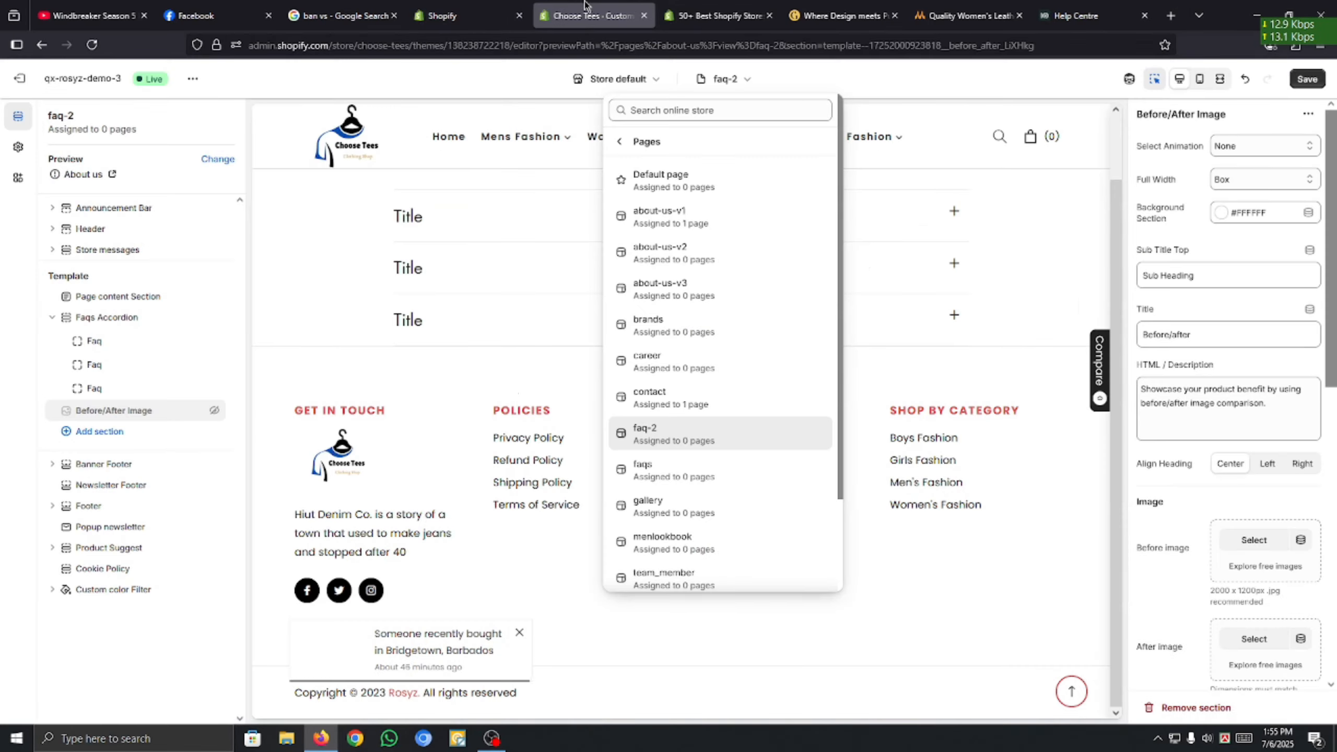
Close the template selector and make the Before/After Image section visible again.
left_click(287, 363)
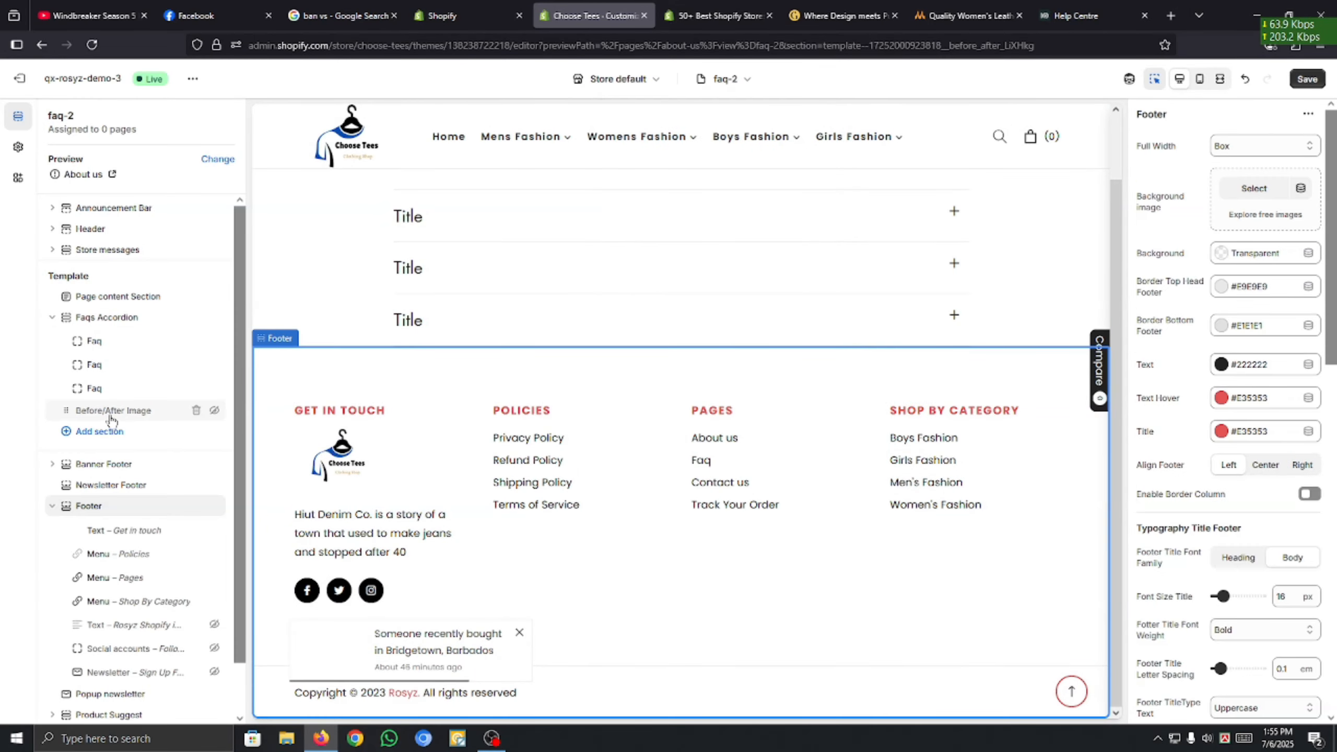
left_click(214, 411)
scroll(470, 412, "up", 3)
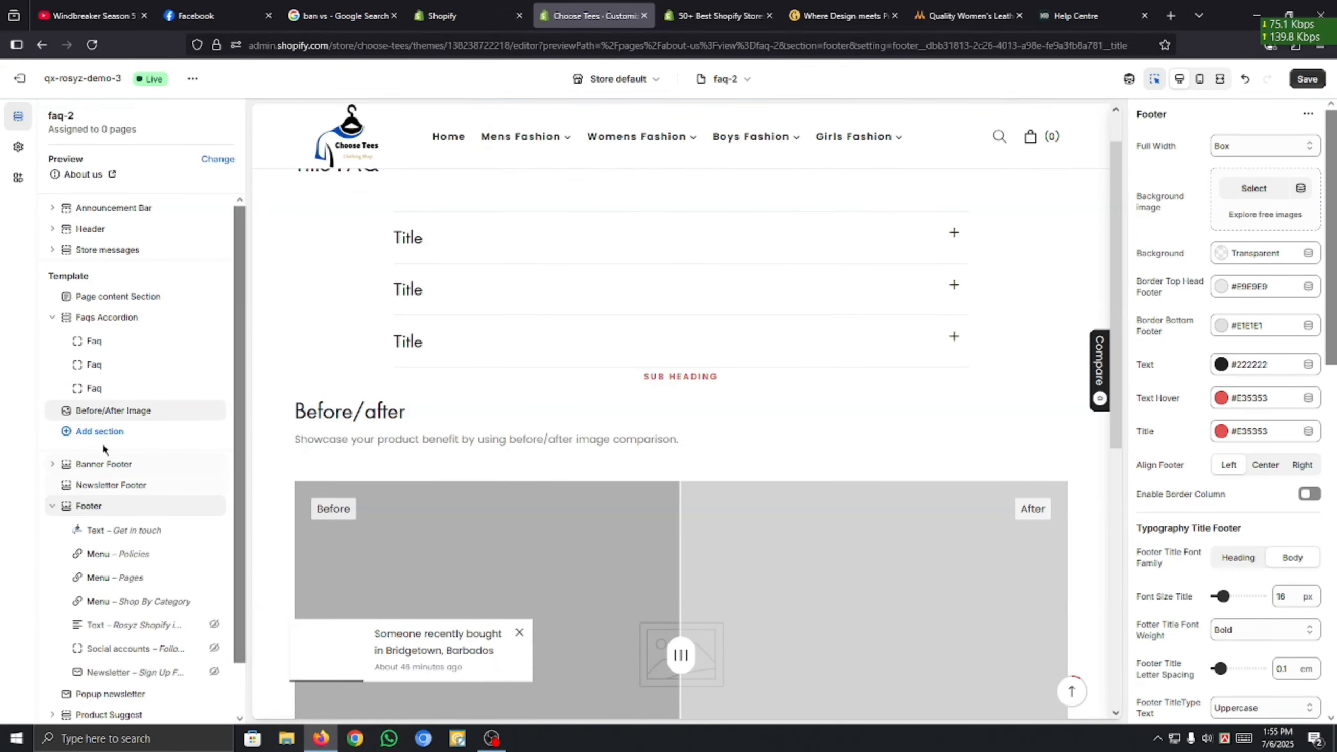
Add a Count Down section below the Before/After Image section and view it in the page preview.
left_click(120, 431)
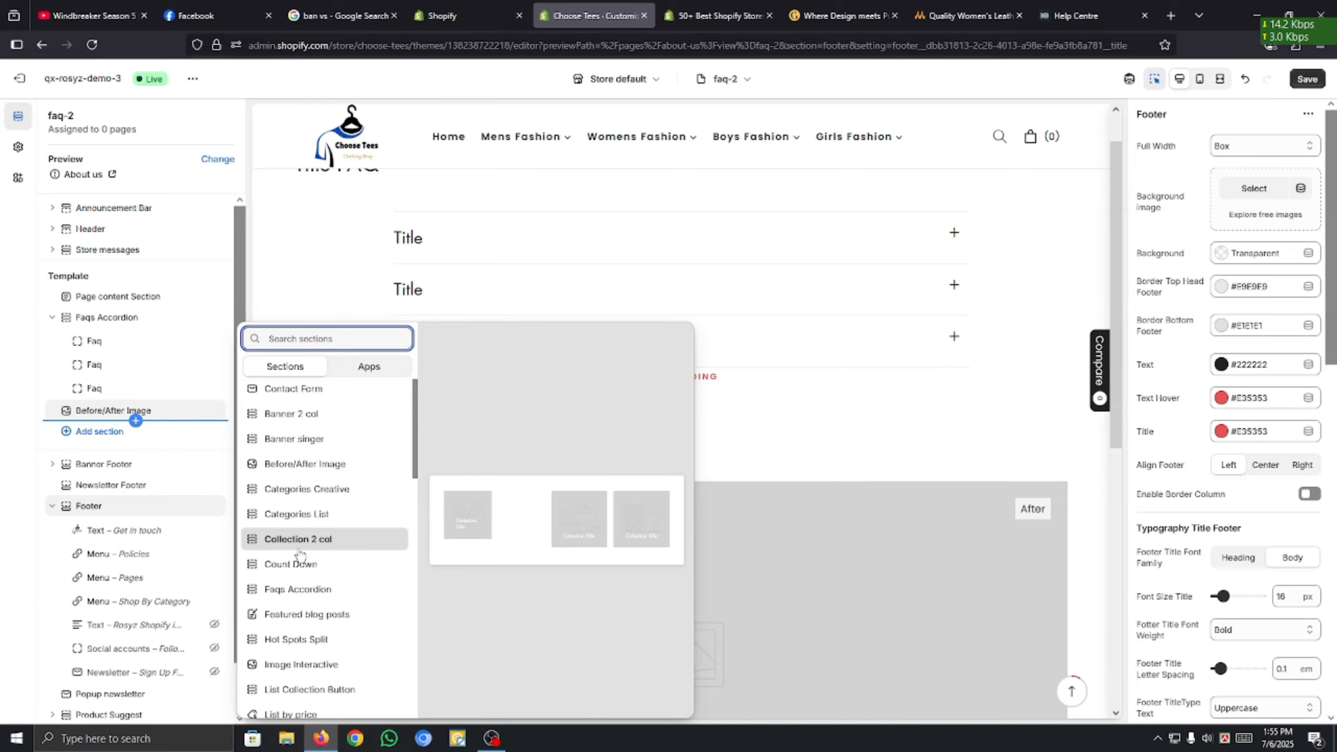
left_click(297, 571)
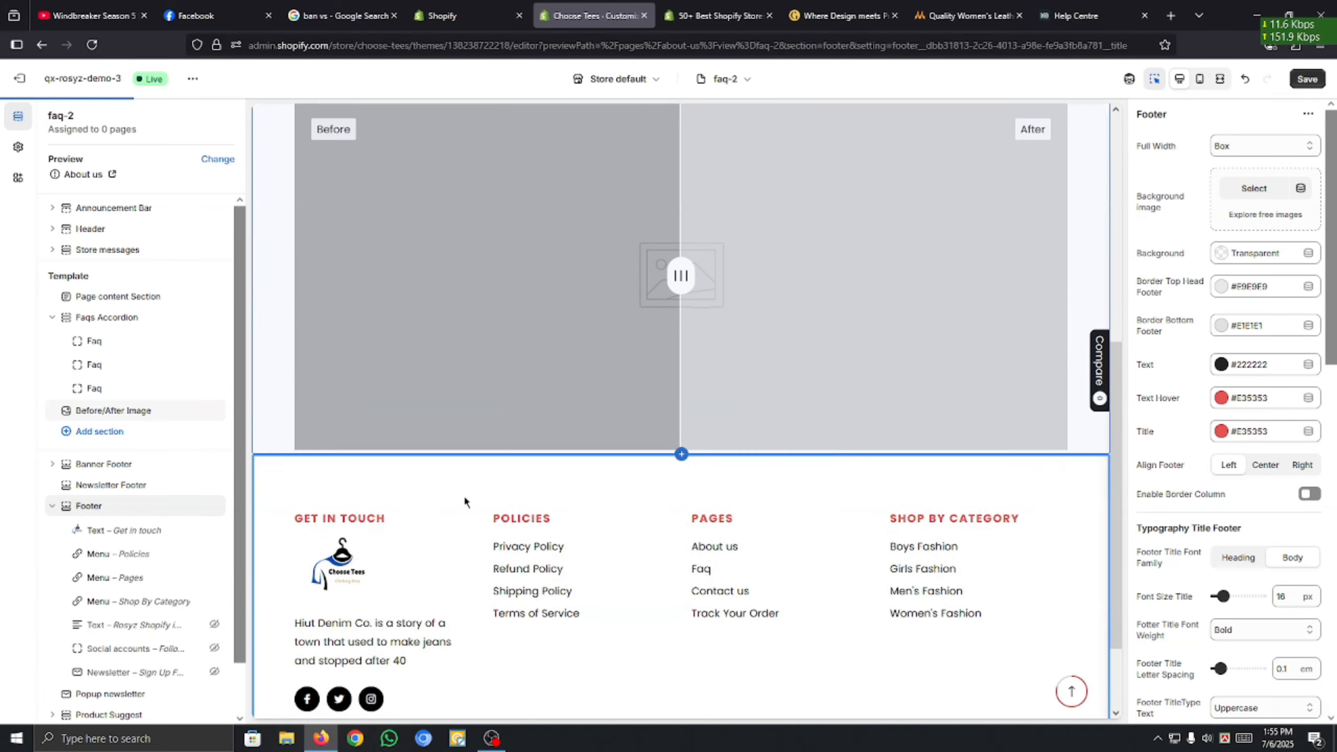
scroll(401, 539, "up", 5)
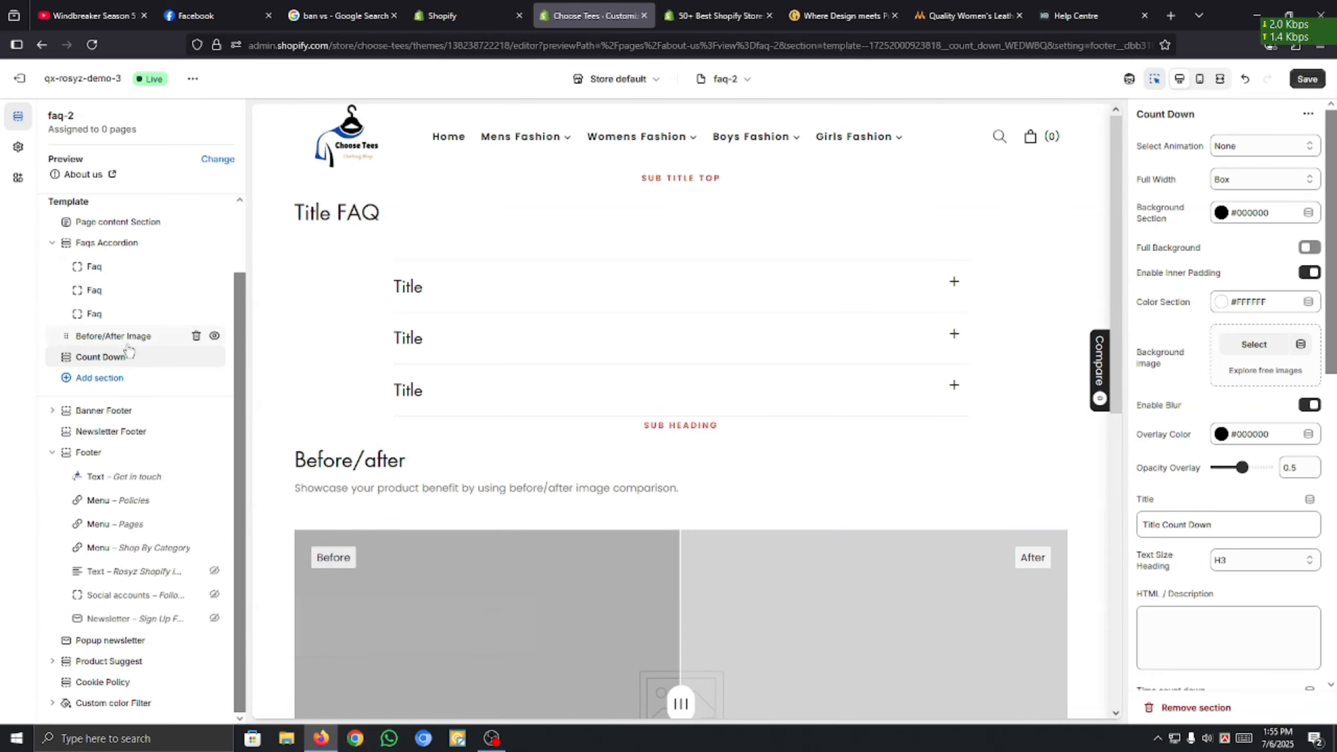
scroll(501, 576, "down", 8)
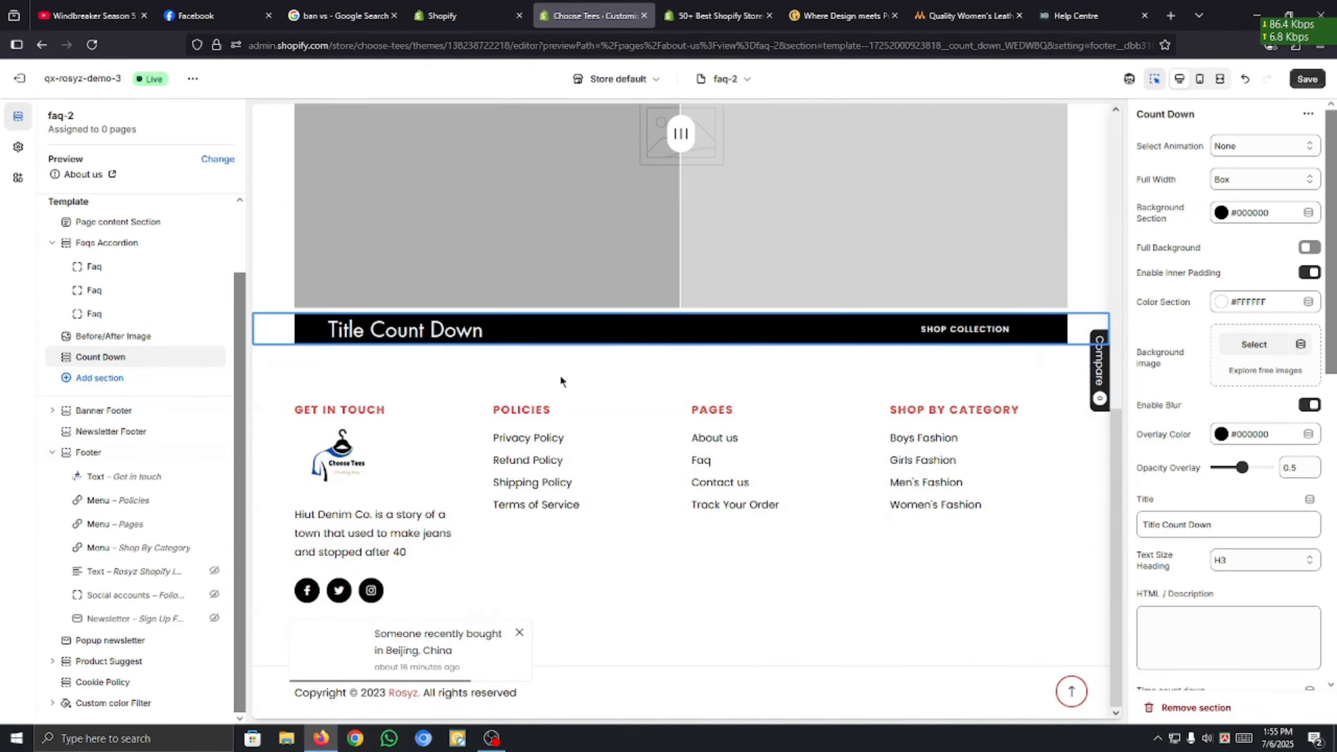
Check the sections above the Count Down in the preview and save the faq-2 template.
scroll(429, 387, "up", 2)
scroll(429, 387, "up", 4)
left_click(1307, 84)
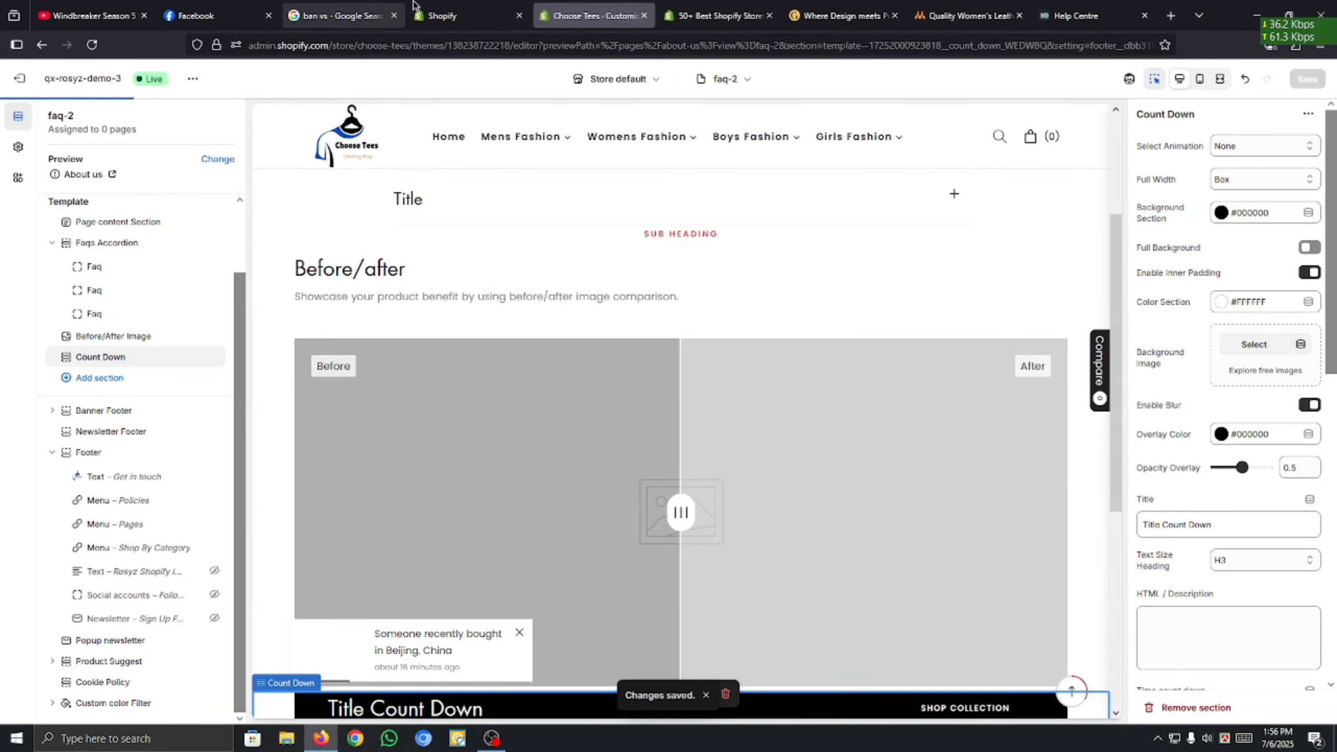
Assign the faq-2 template to the Faq page in the store admin and save the page.
left_click(479, 17)
left_click(961, 305)
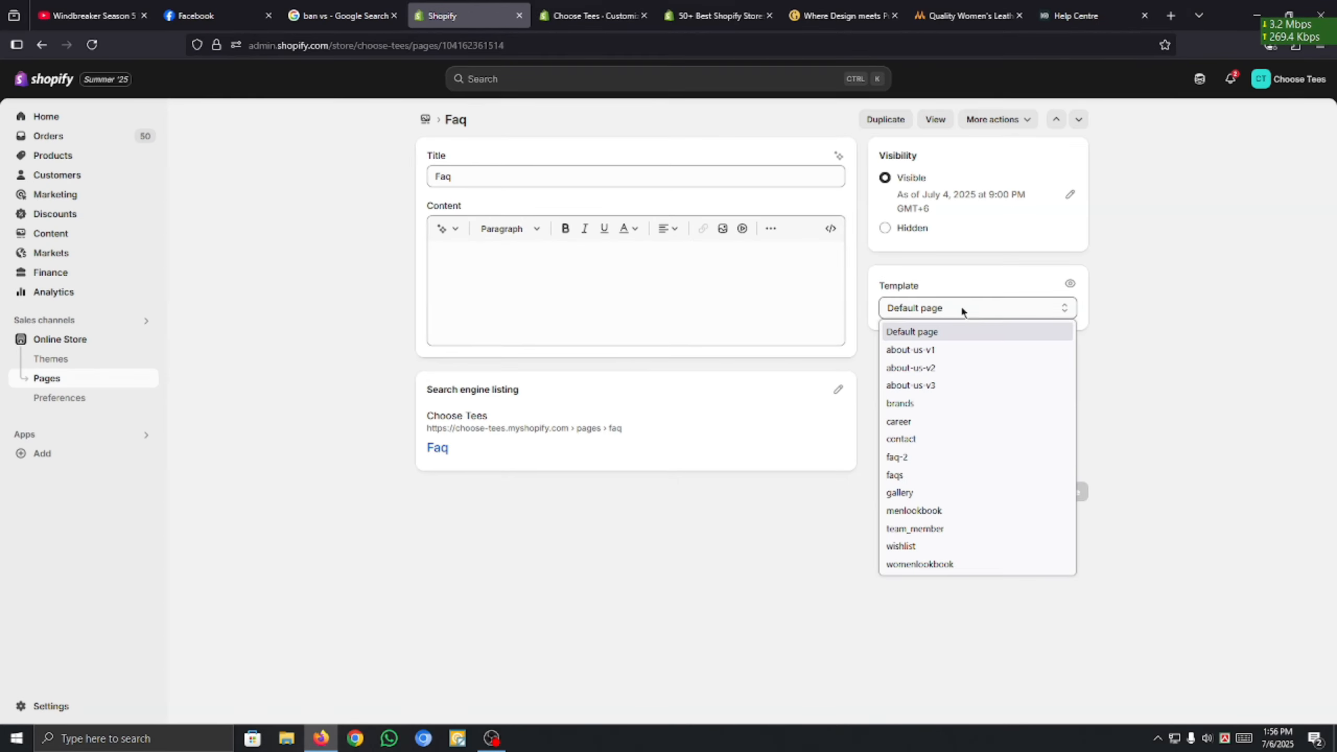
left_click(894, 459)
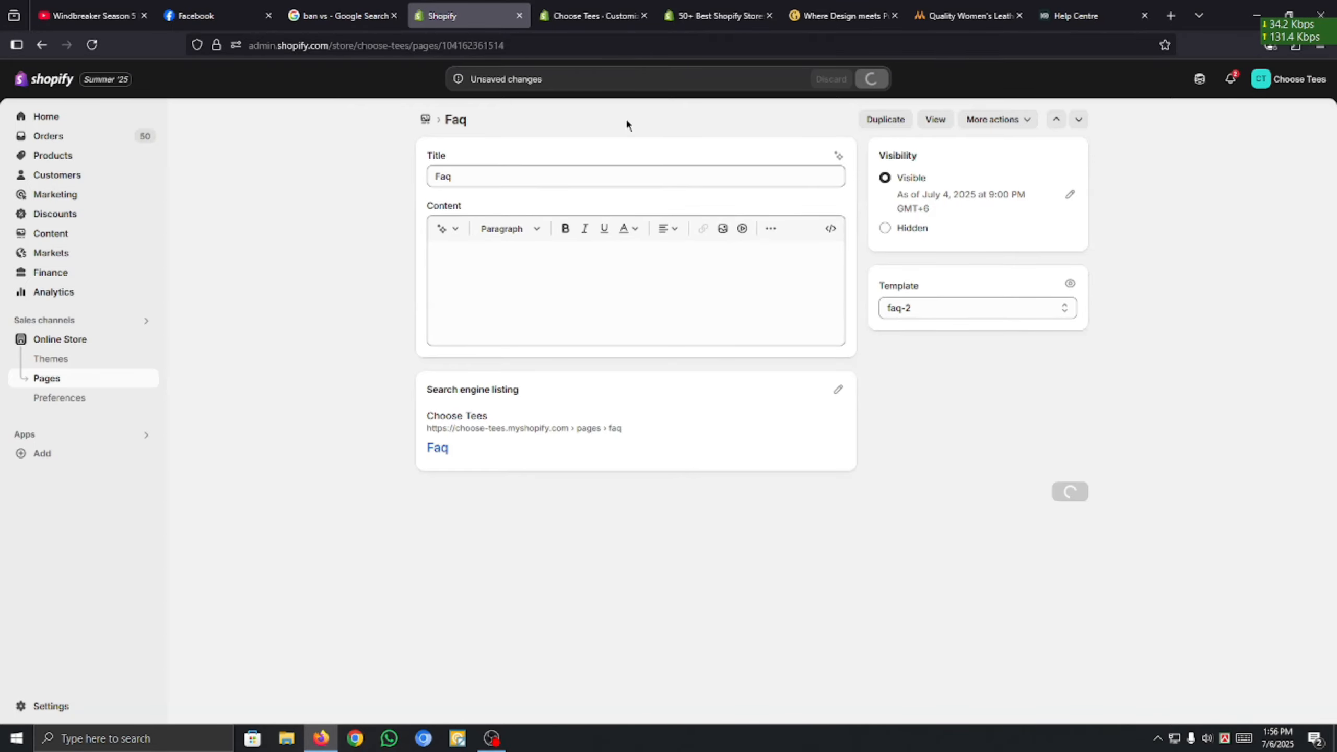
Check the faq-2 layout in the theme editor, and view the live Faq page from the admin's list of pages.
left_click(592, 15)
scroll(499, 465, "up", 2)
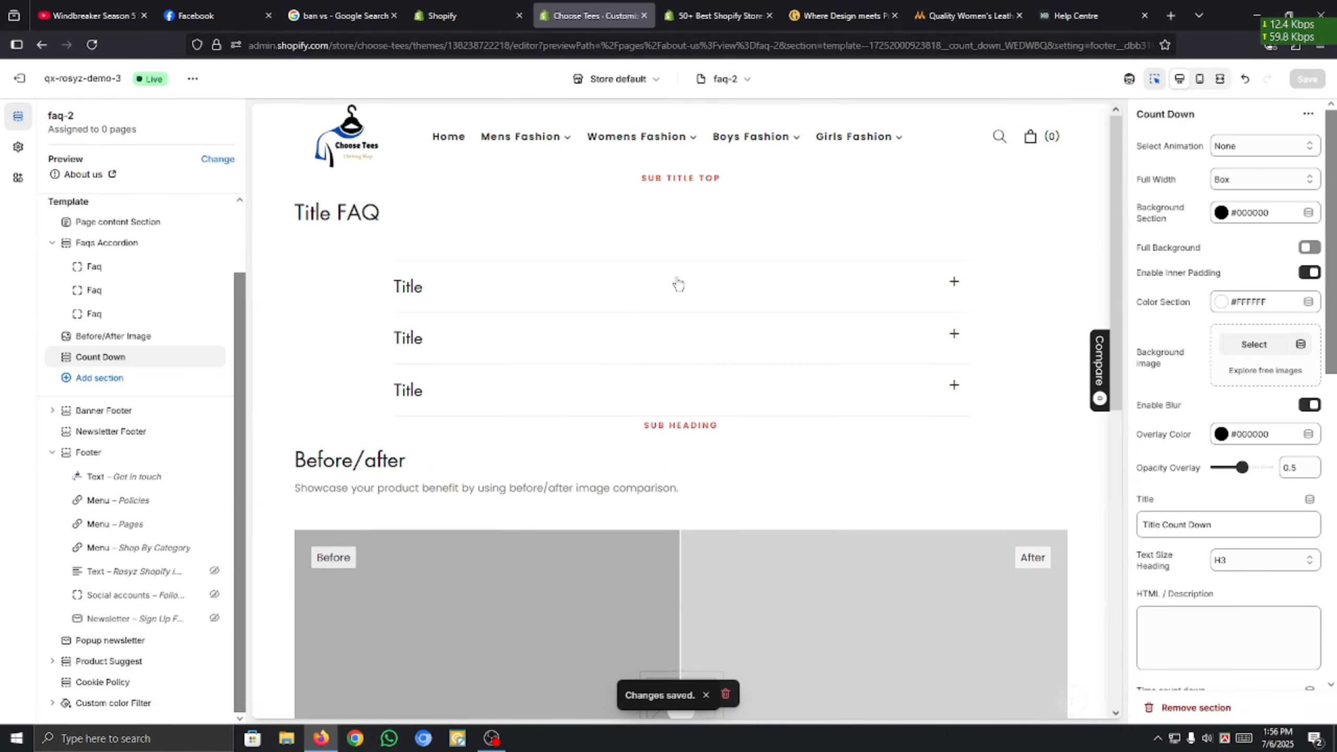
left_click(453, 15)
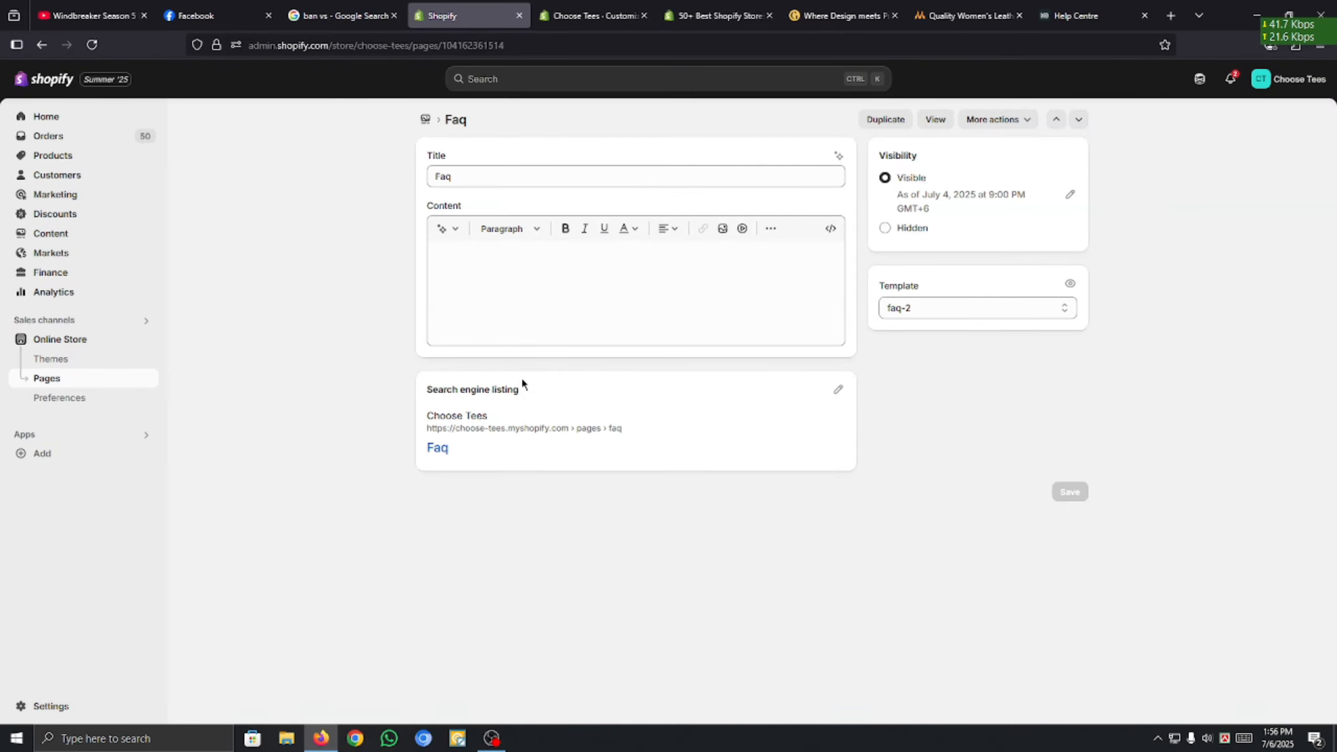
left_click(71, 359)
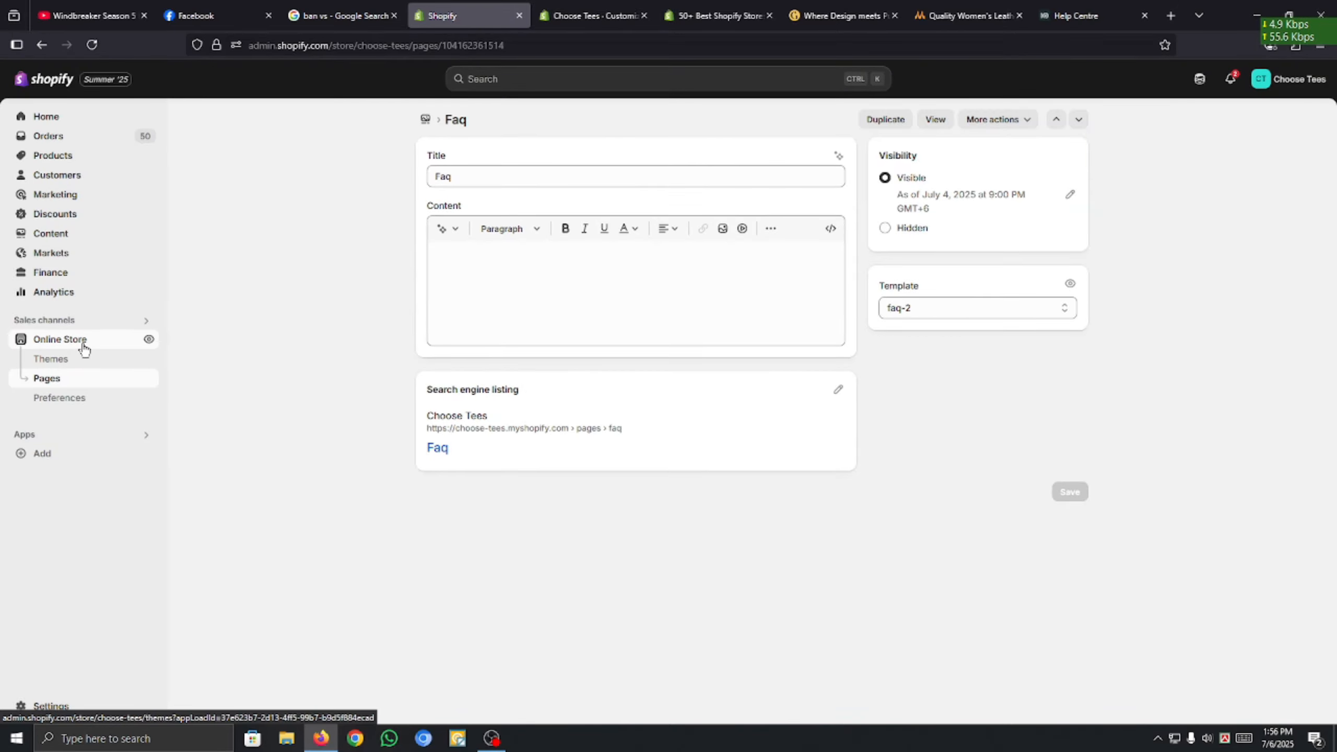
left_click(79, 374)
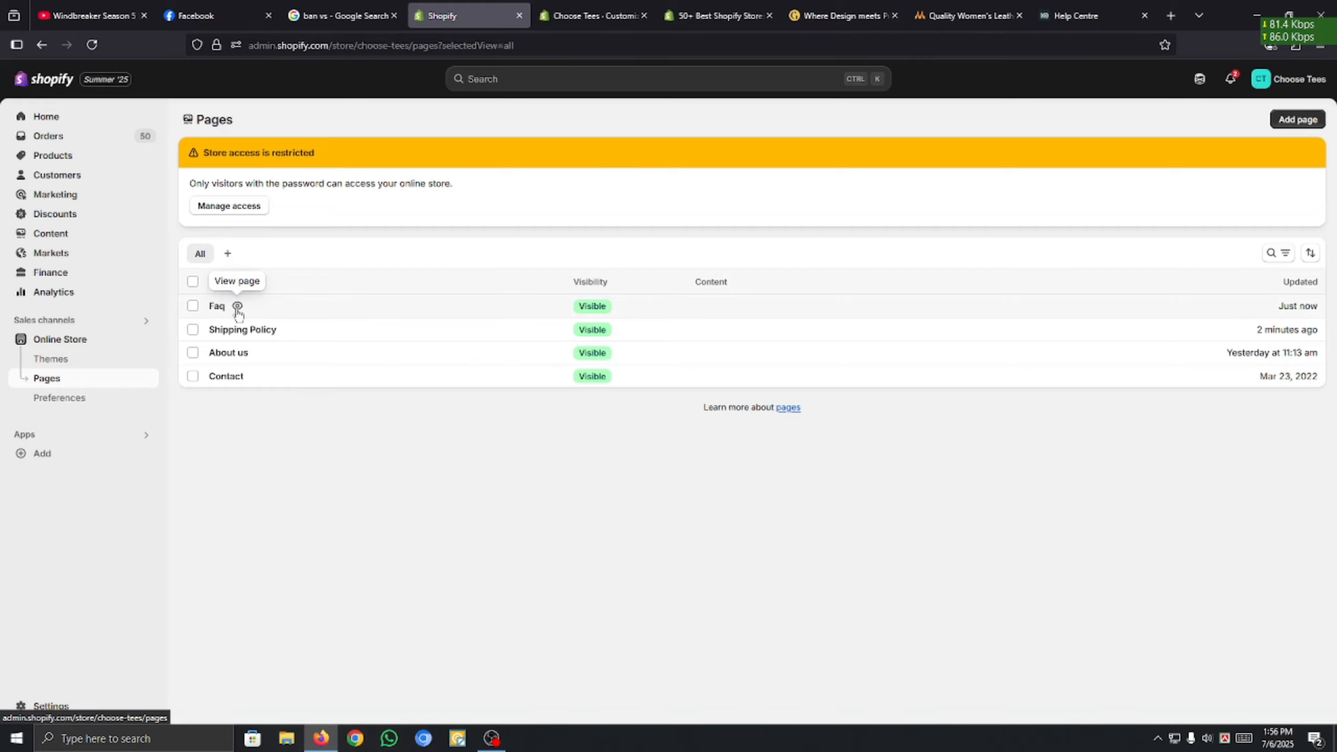
left_click(238, 306)
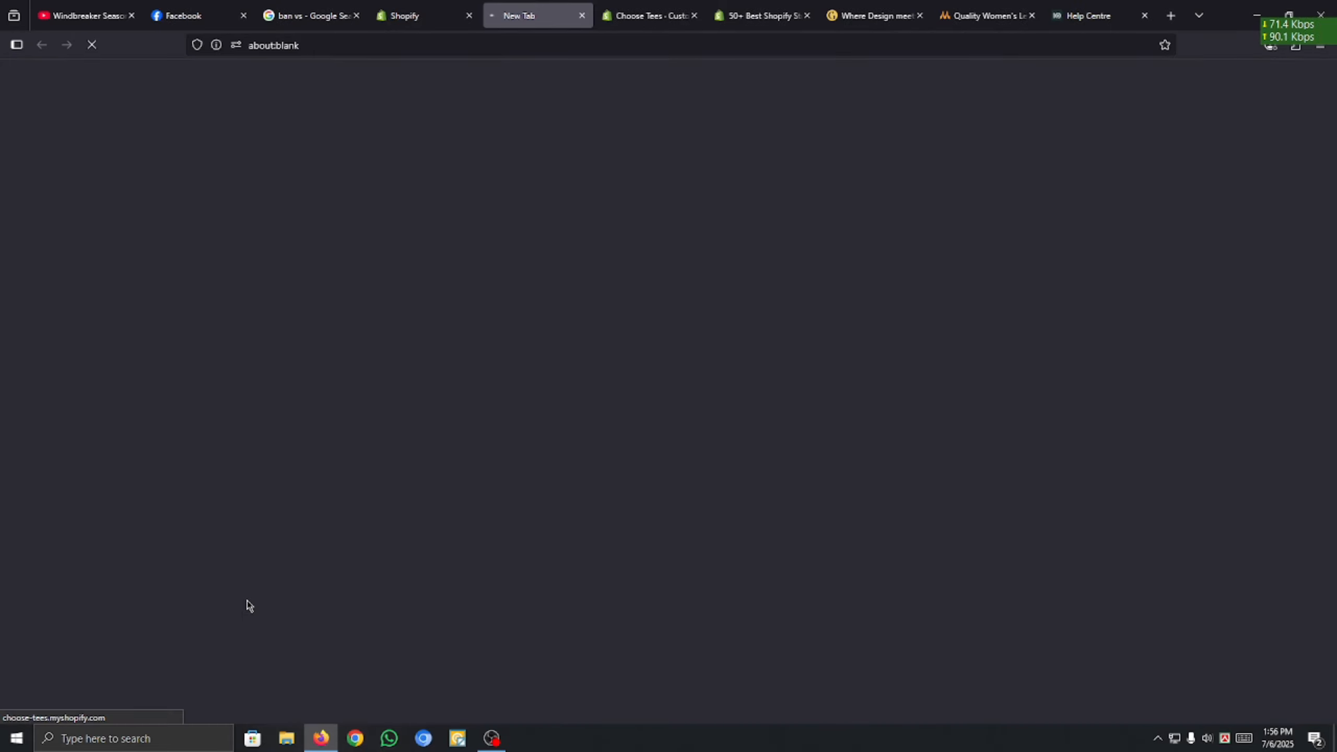
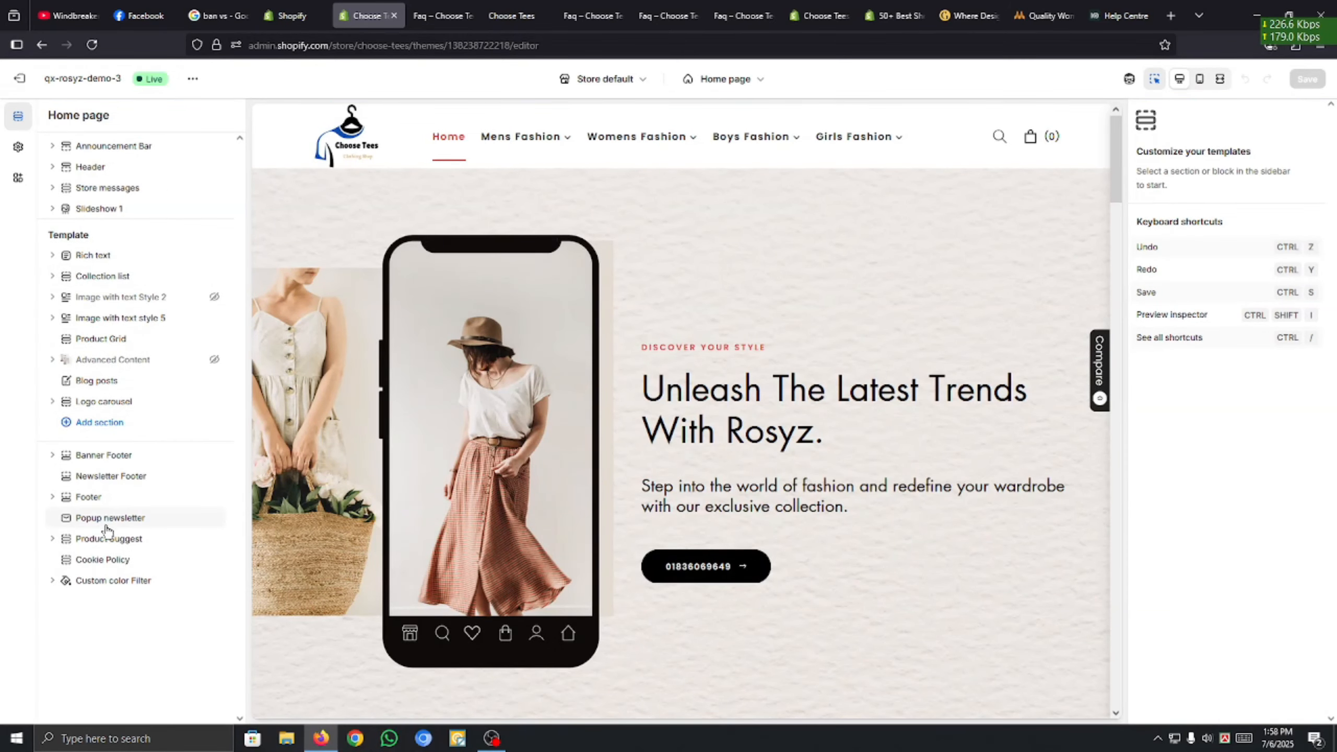
Look through the Newsletter Footer and Banner Footer sections of the home page and expand the Footer section's blocks.
left_click(105, 475)
left_click(105, 456)
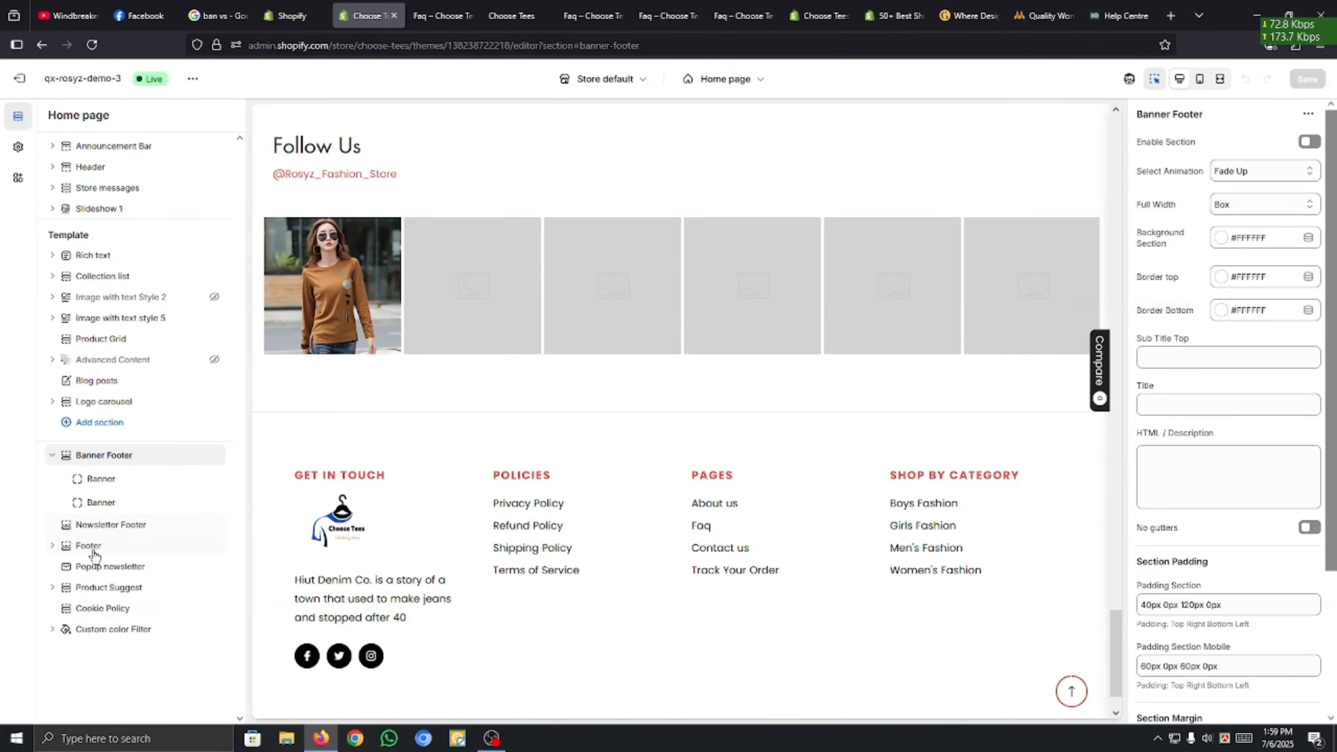
left_click(89, 546)
scroll(210, 574, "down", 2)
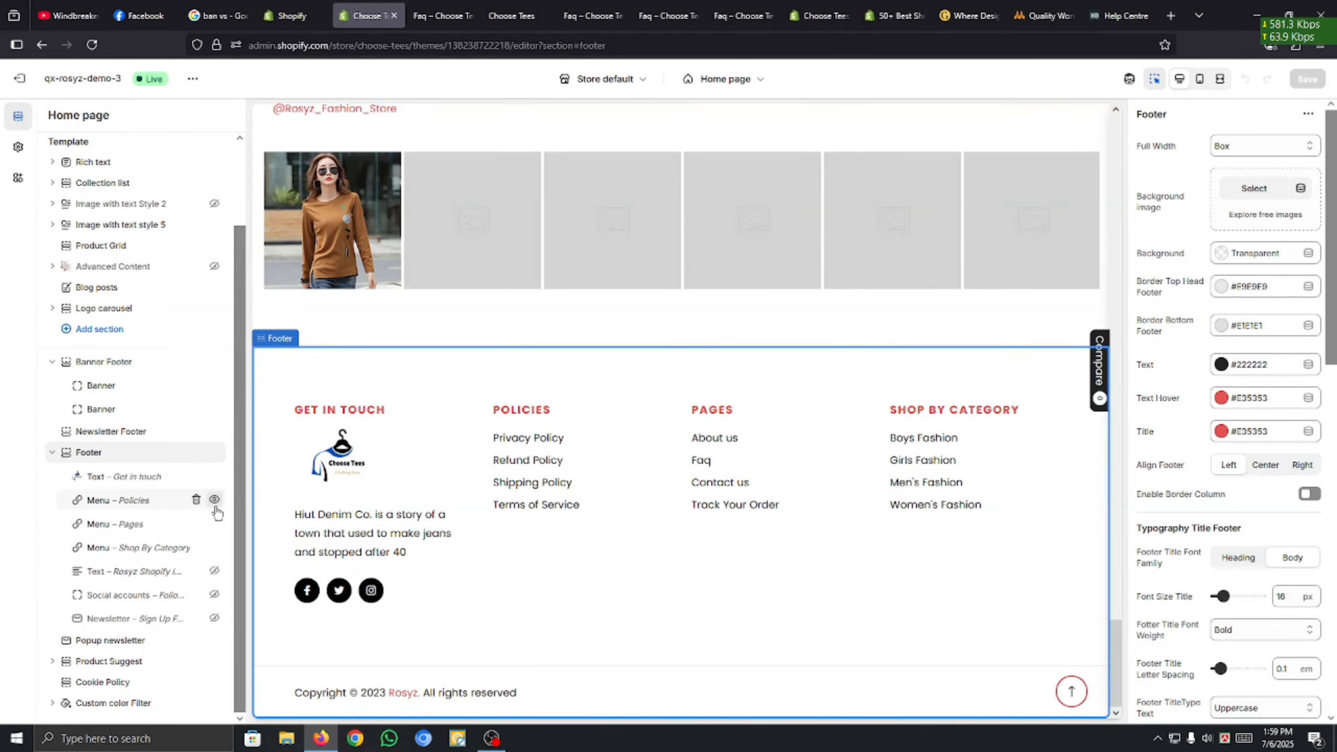
Replace the Policies menu in the footer's first menu block with Footer menu.
left_click(97, 506)
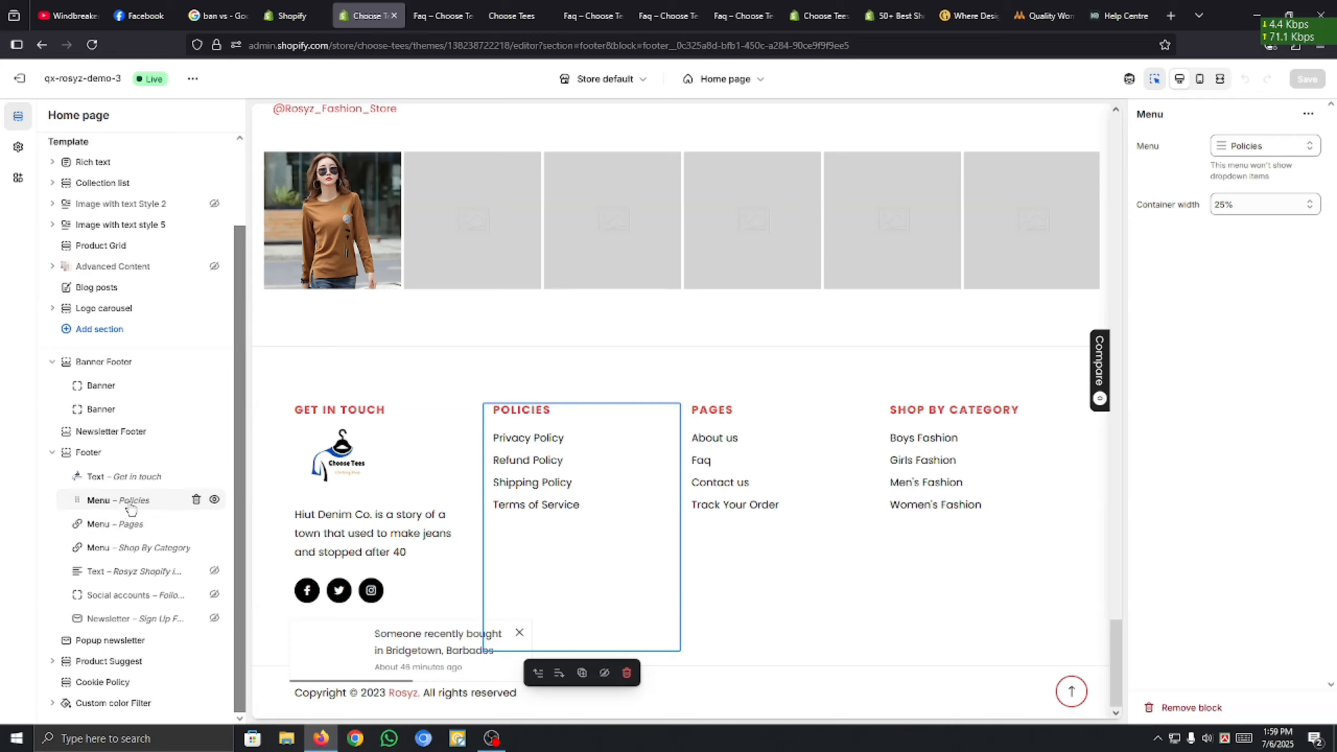
left_click(1252, 152)
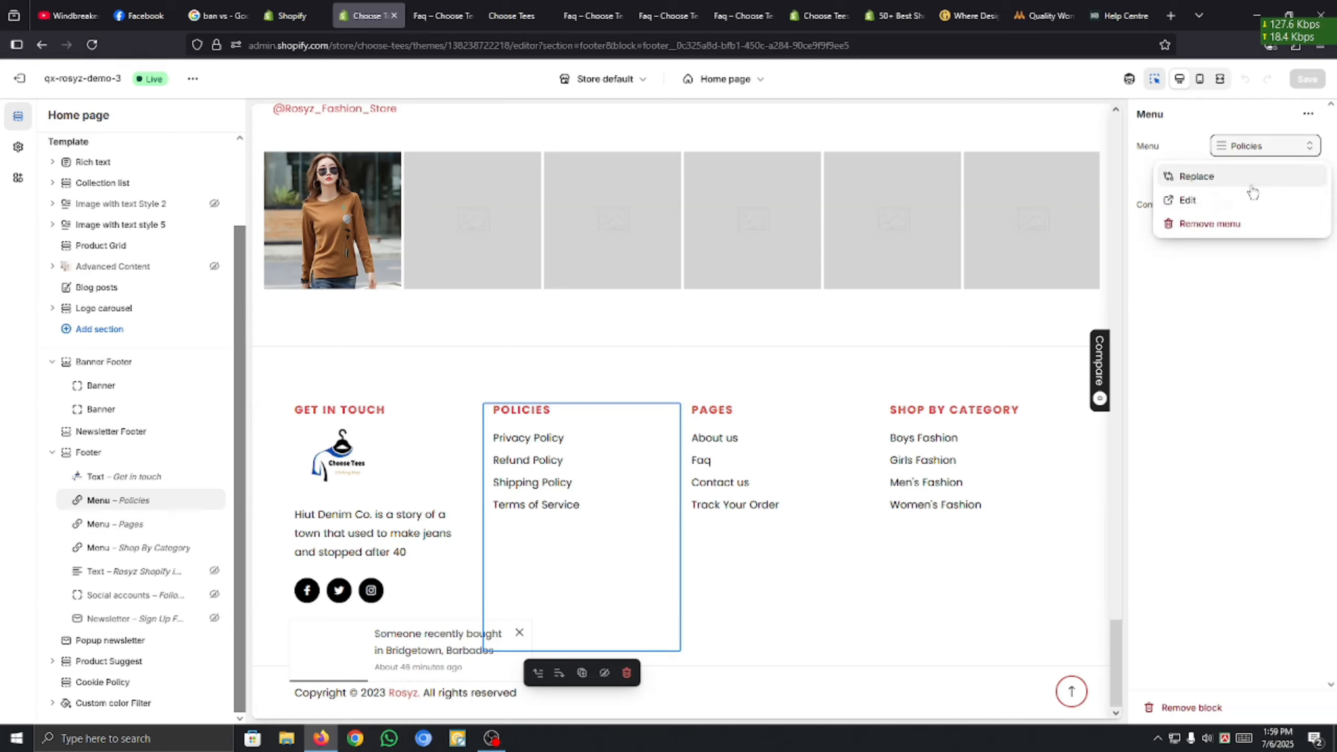
left_click(1221, 182)
left_click(1189, 269)
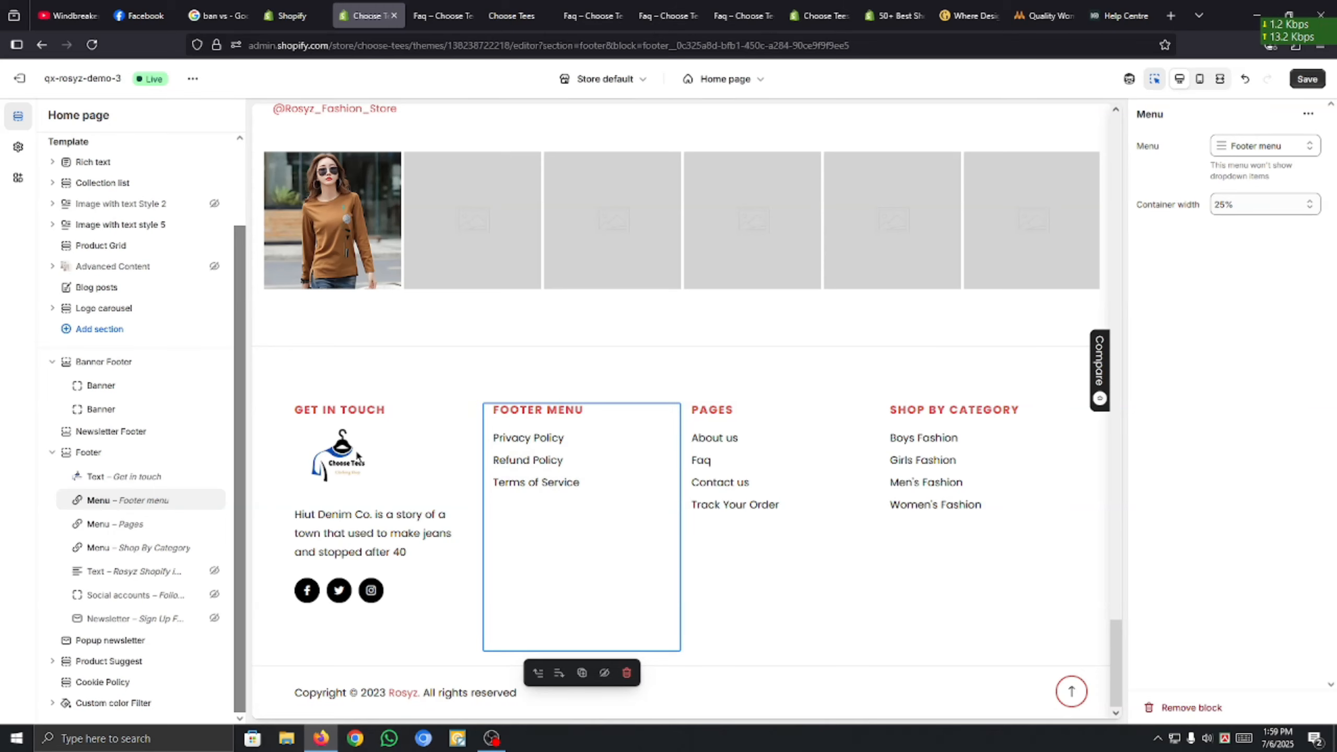
Compare the footer's Pages menu block with the Footer menu block and open the latter's menu options.
left_click(128, 523)
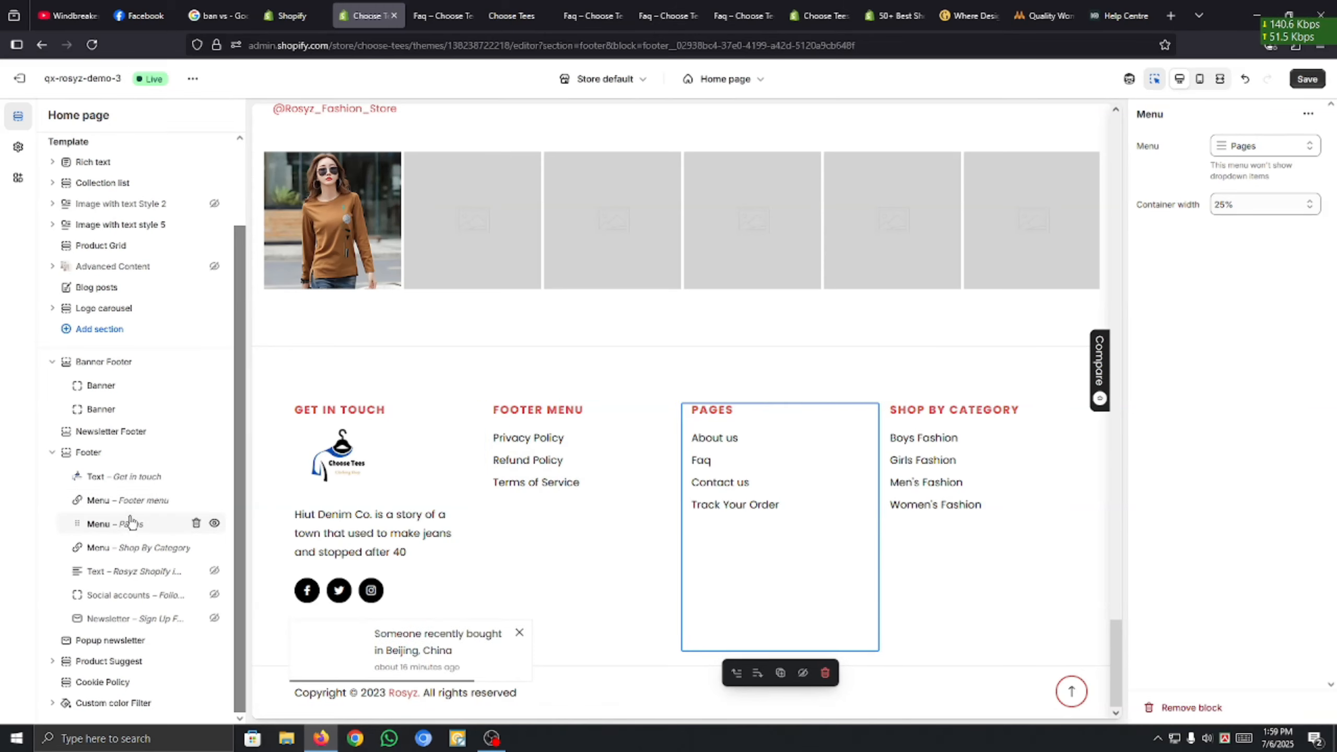
left_click(131, 501)
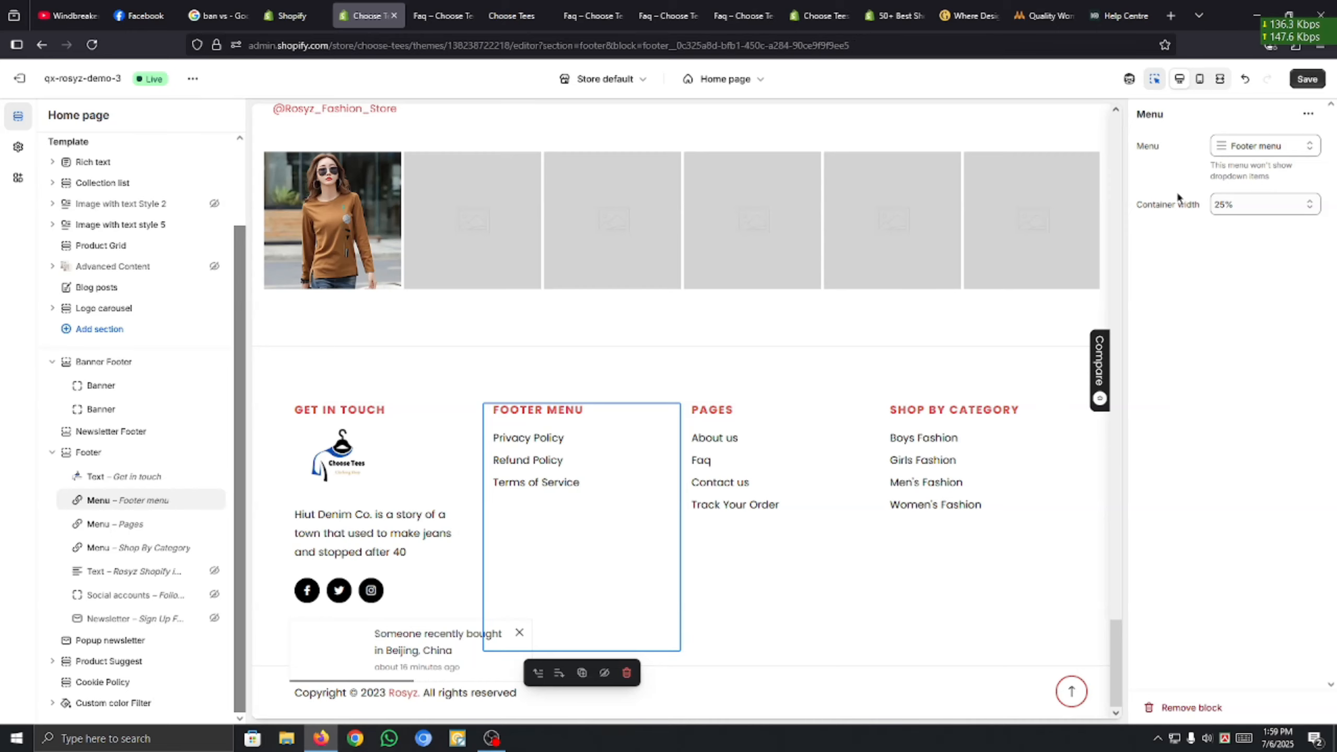
left_click(1282, 147)
Open the Policies menu from the store's content menus in the admin and examine its name and items.
left_click(442, 16)
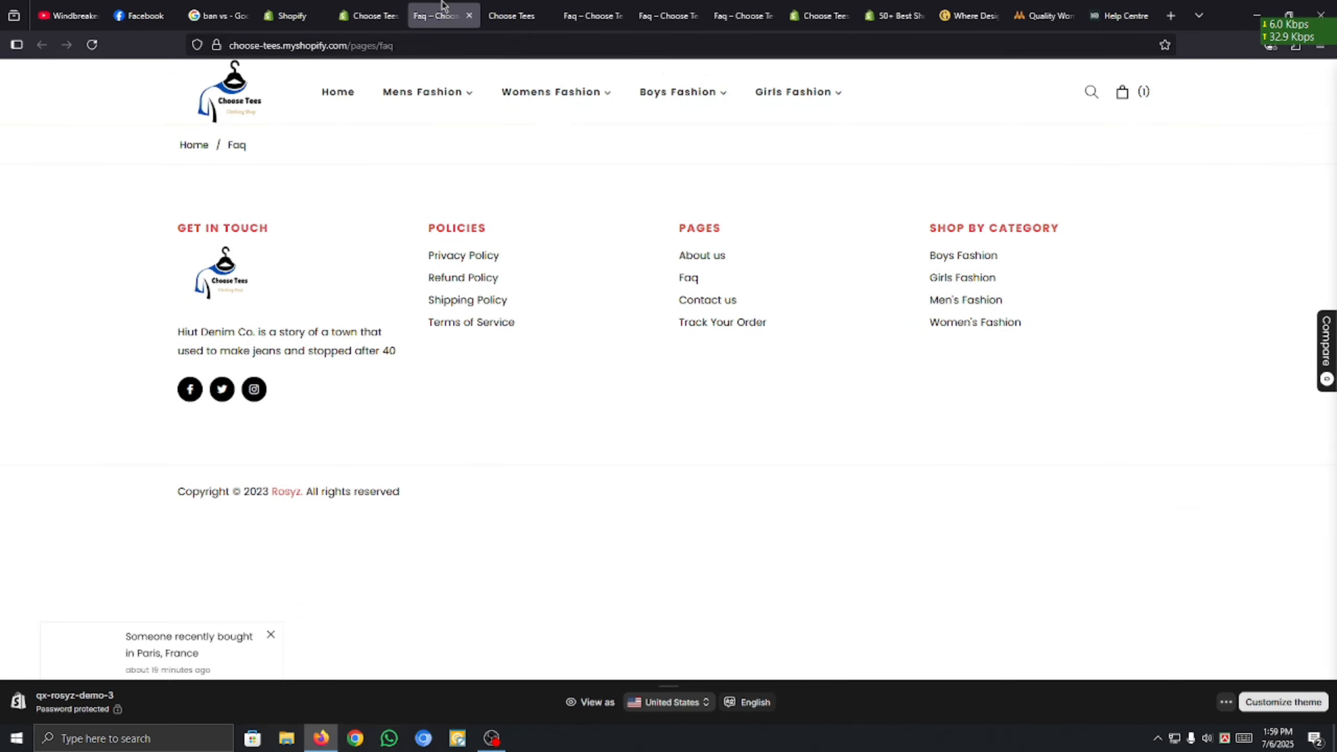
left_click(294, 15)
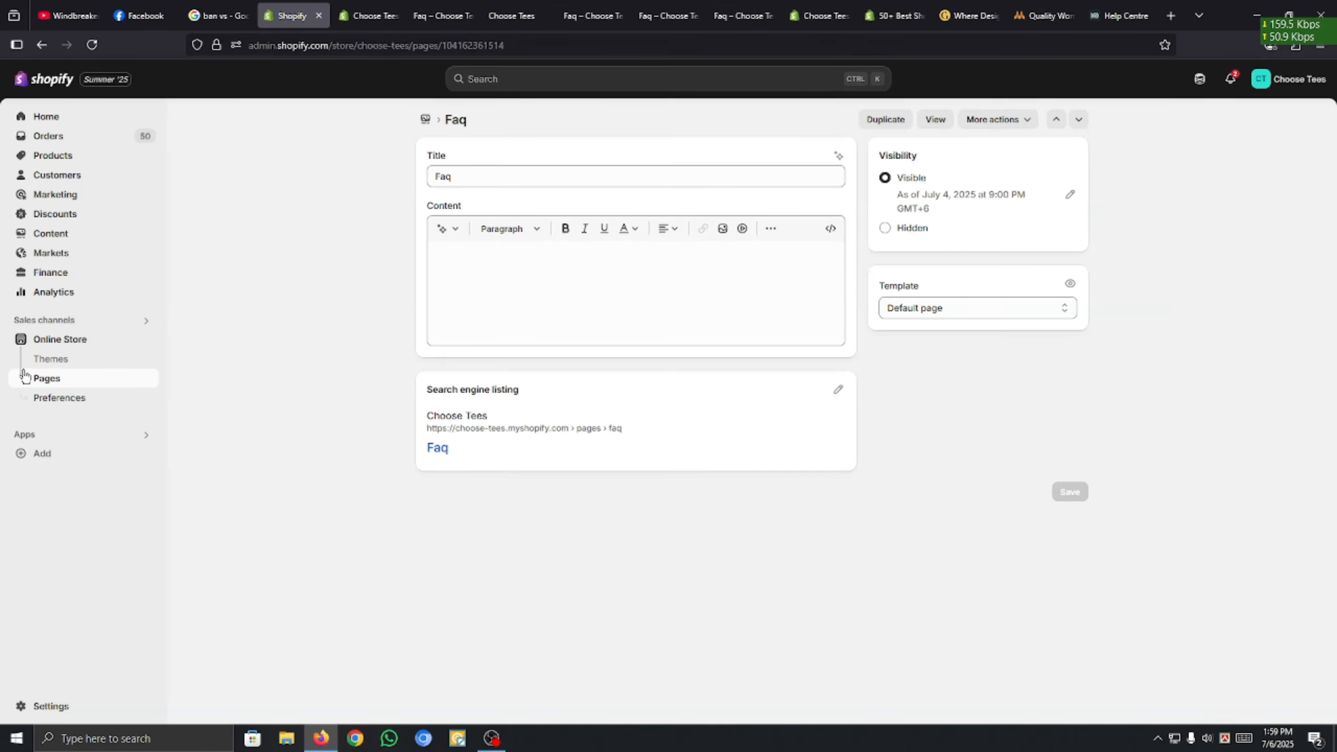
left_click(79, 233)
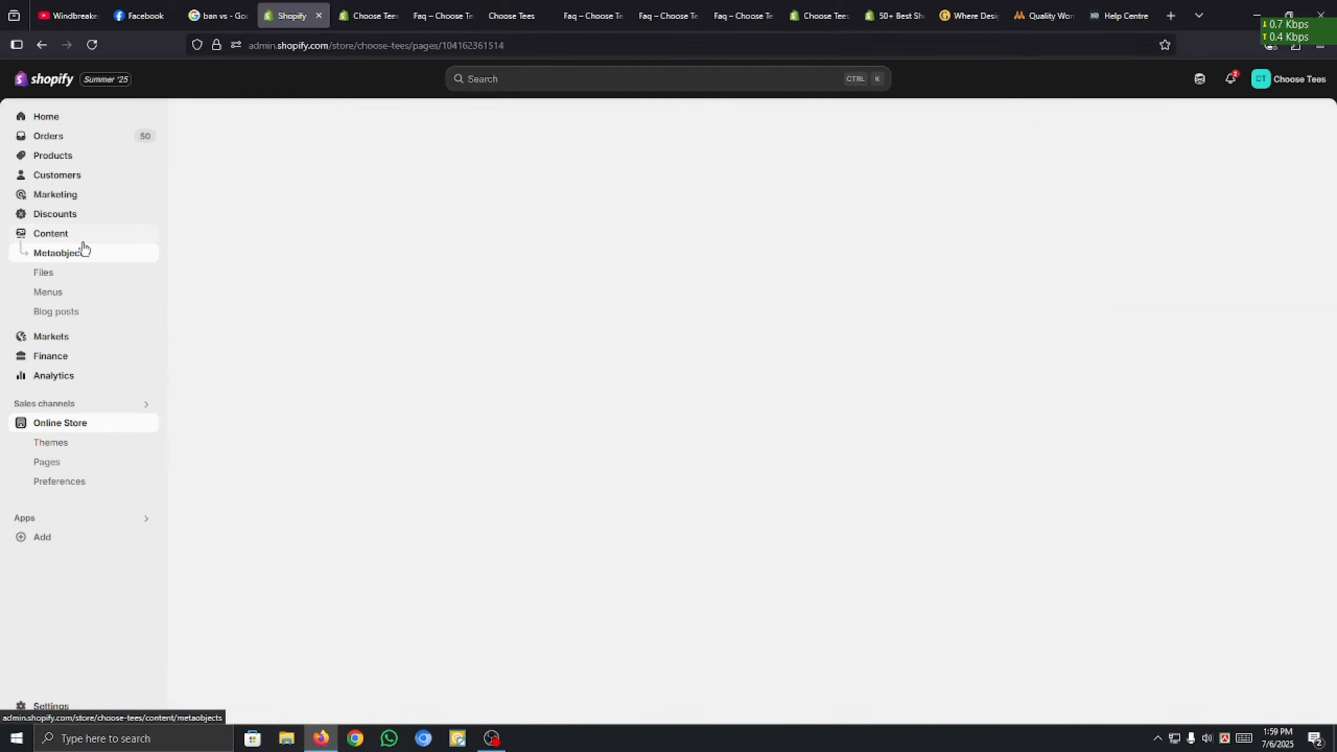
left_click(59, 279)
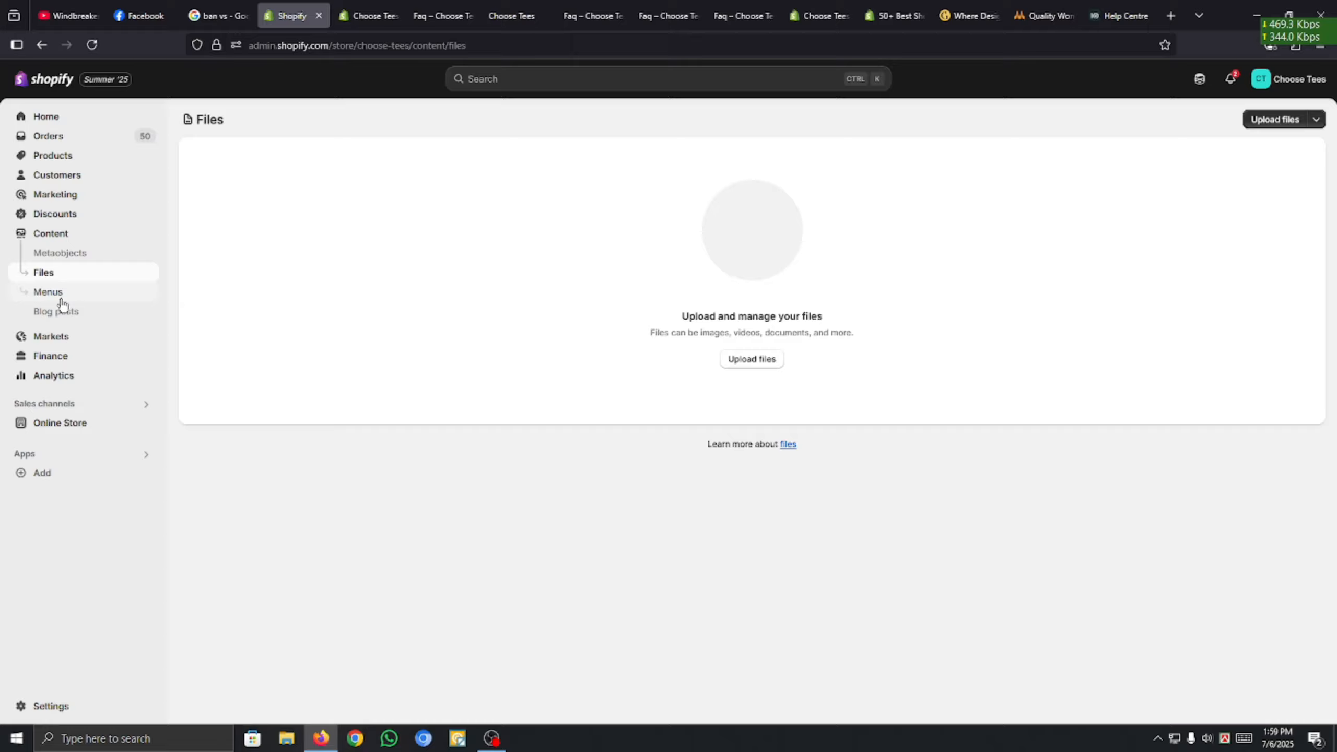
left_click(53, 292)
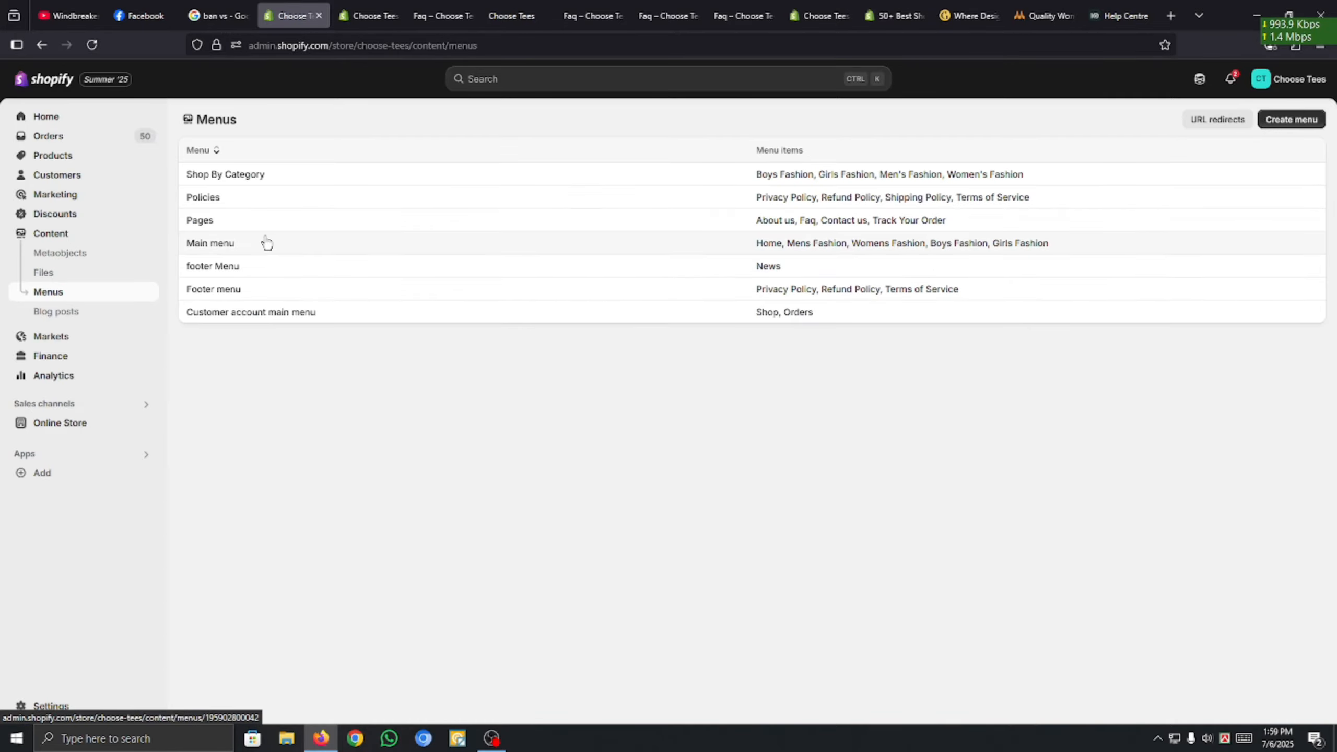
left_click(211, 197)
double_click(617, 178)
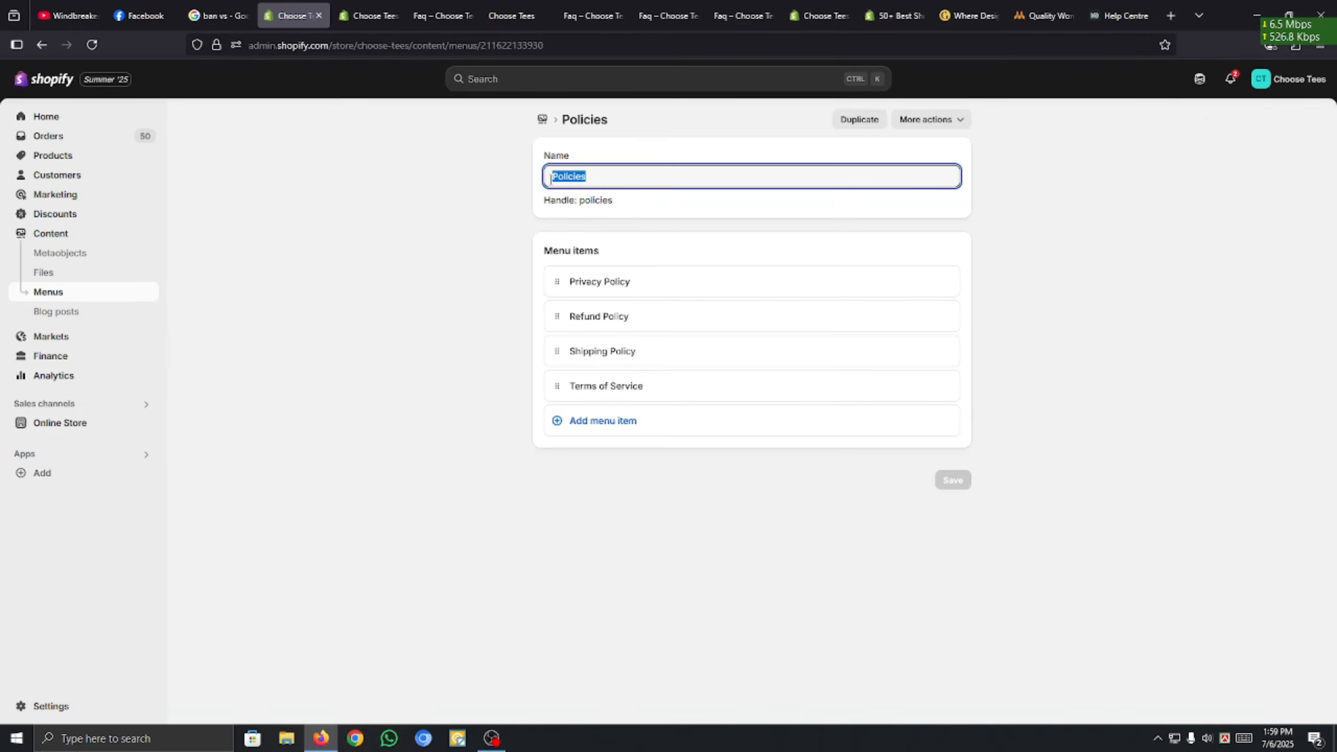
Return to the theme editor and set the footer's first menu block to the Policies menu.
left_click(369, 15)
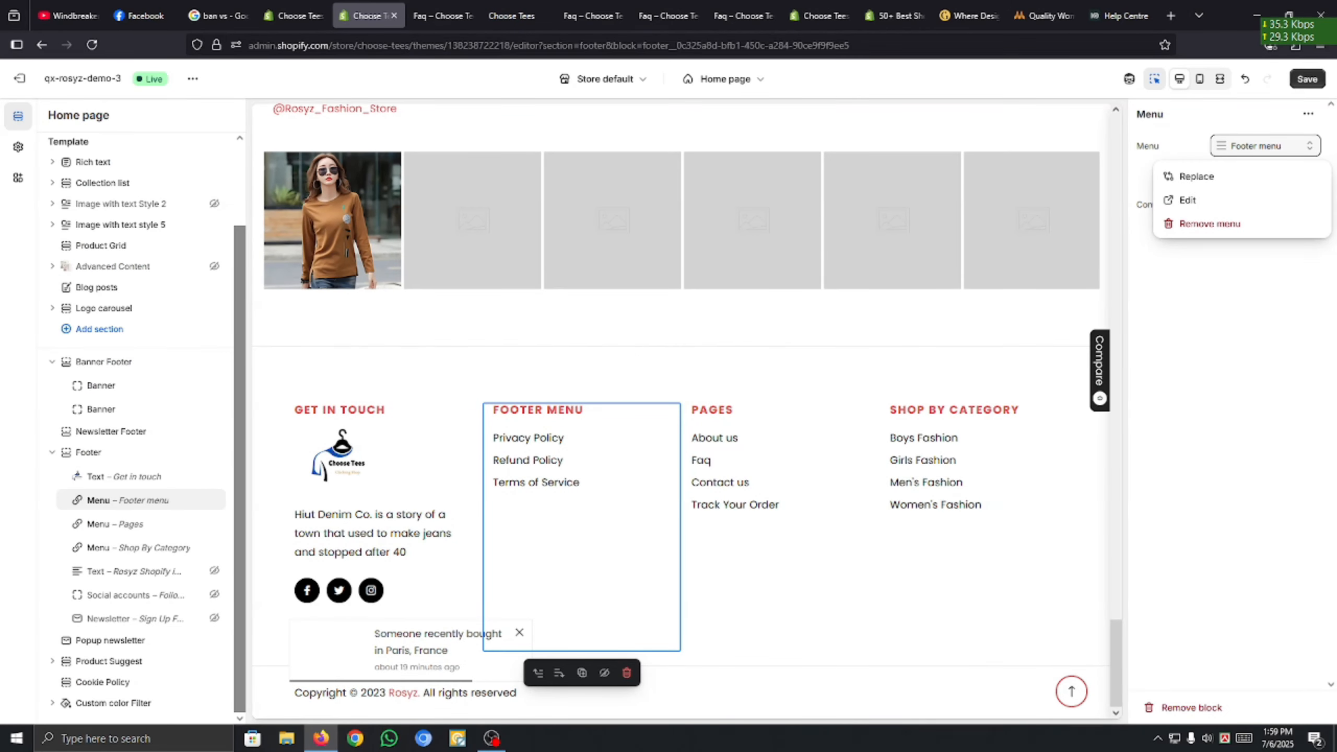
left_click(1196, 177)
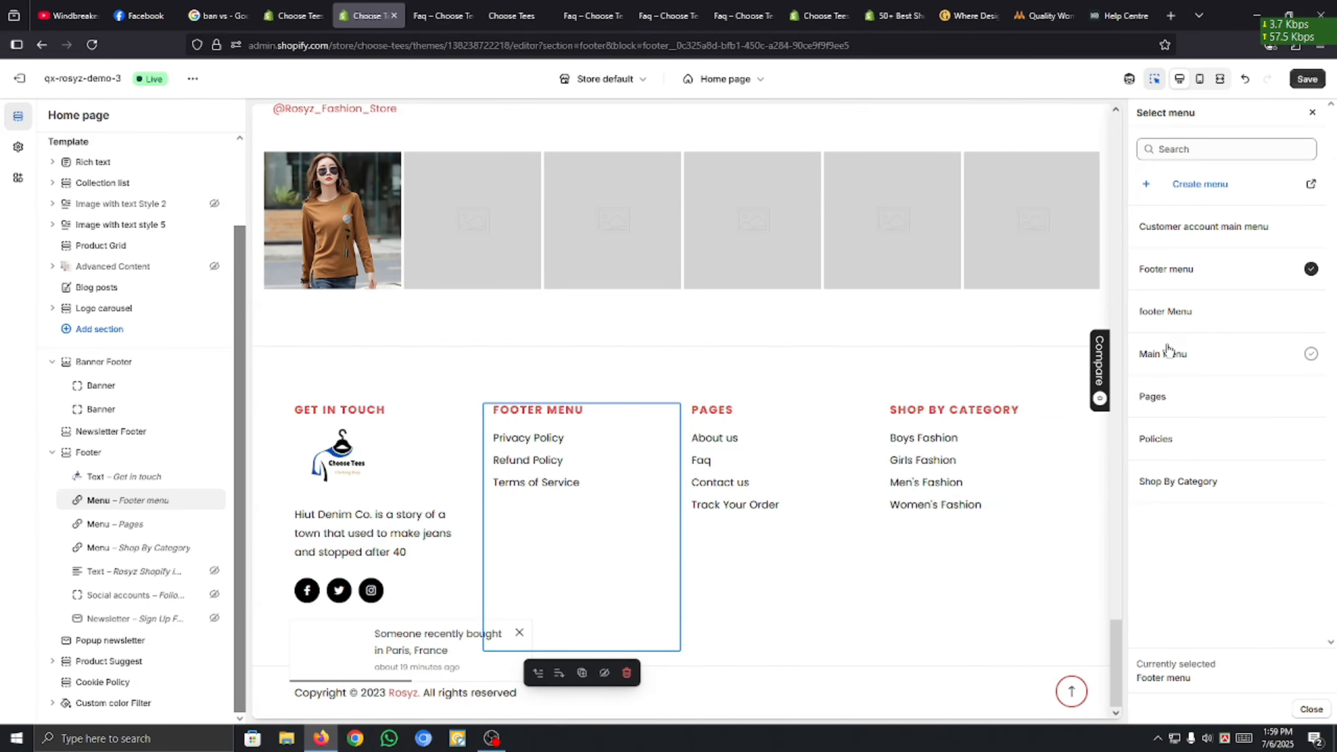
left_click(1156, 439)
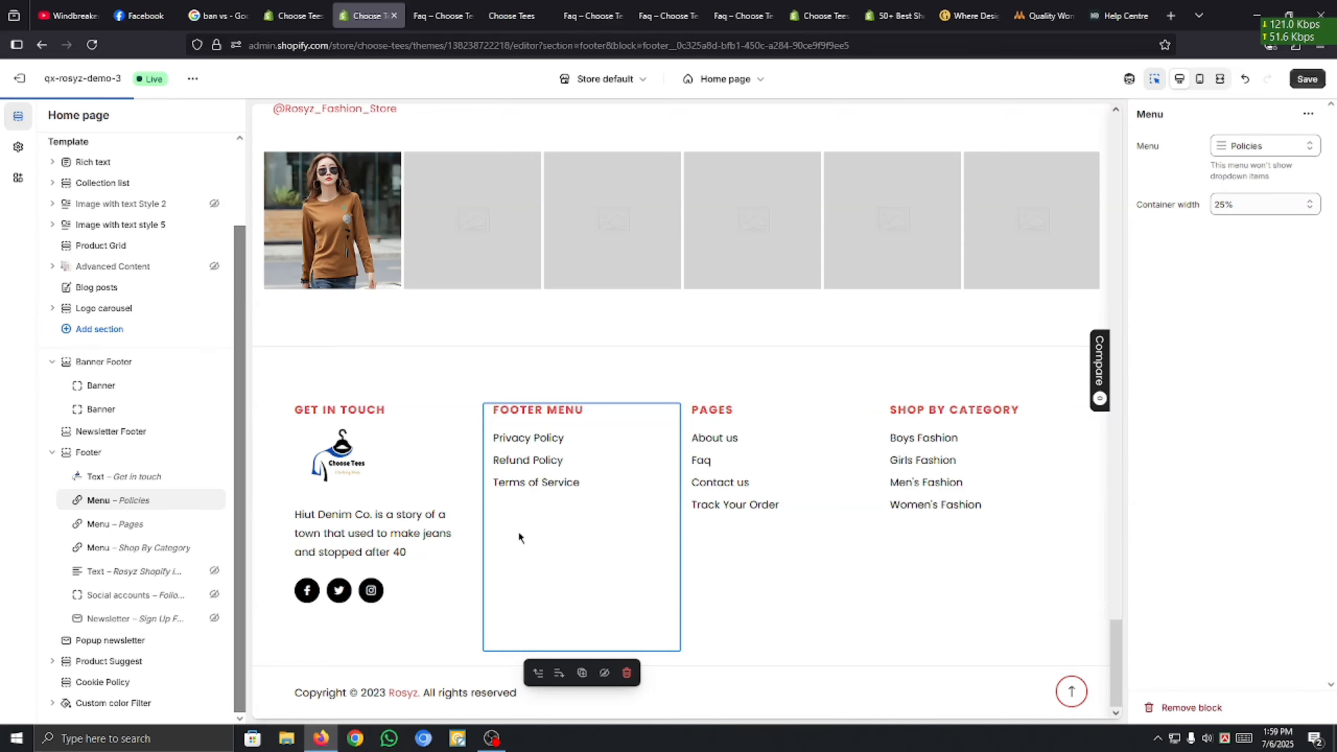
Review the settings of the footer's Pages menu block, hidden Rosyz text block and Get in touch text block.
left_click(158, 524)
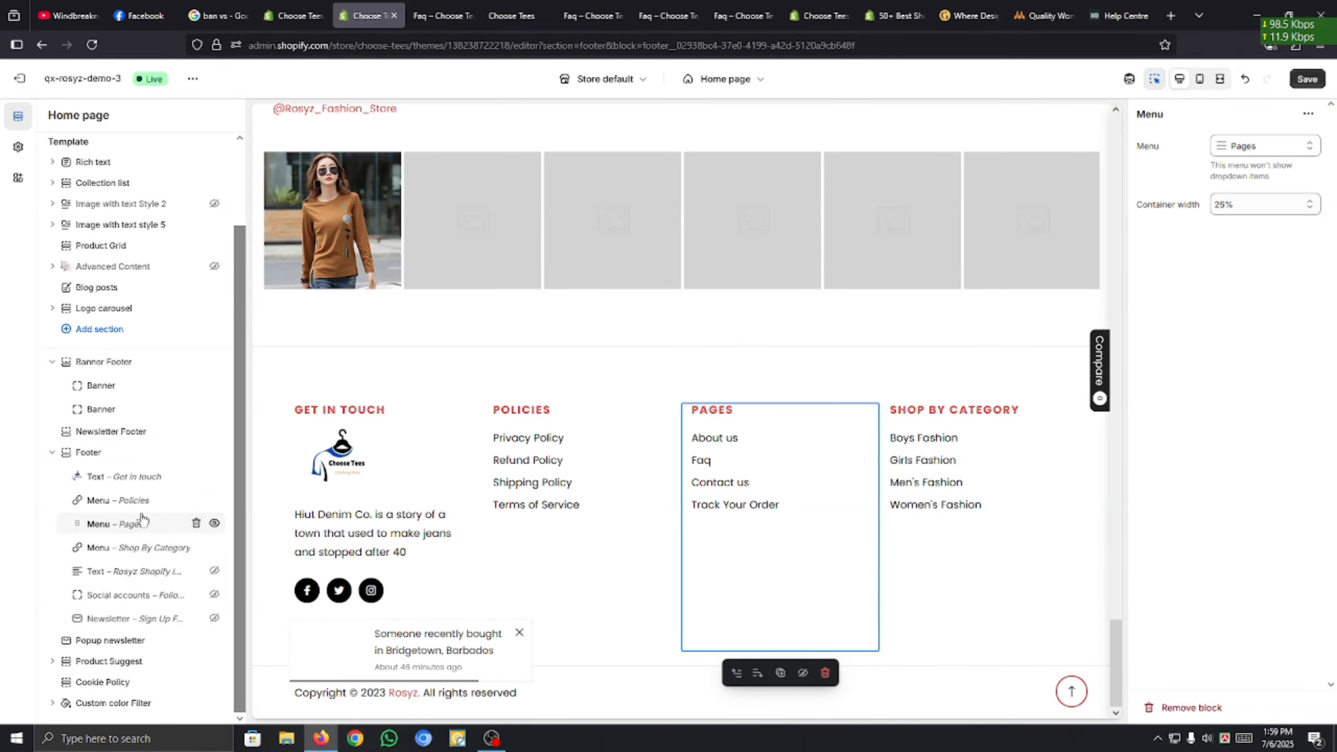
scroll(494, 288, "up", 5)
scroll(498, 284, "down", 5)
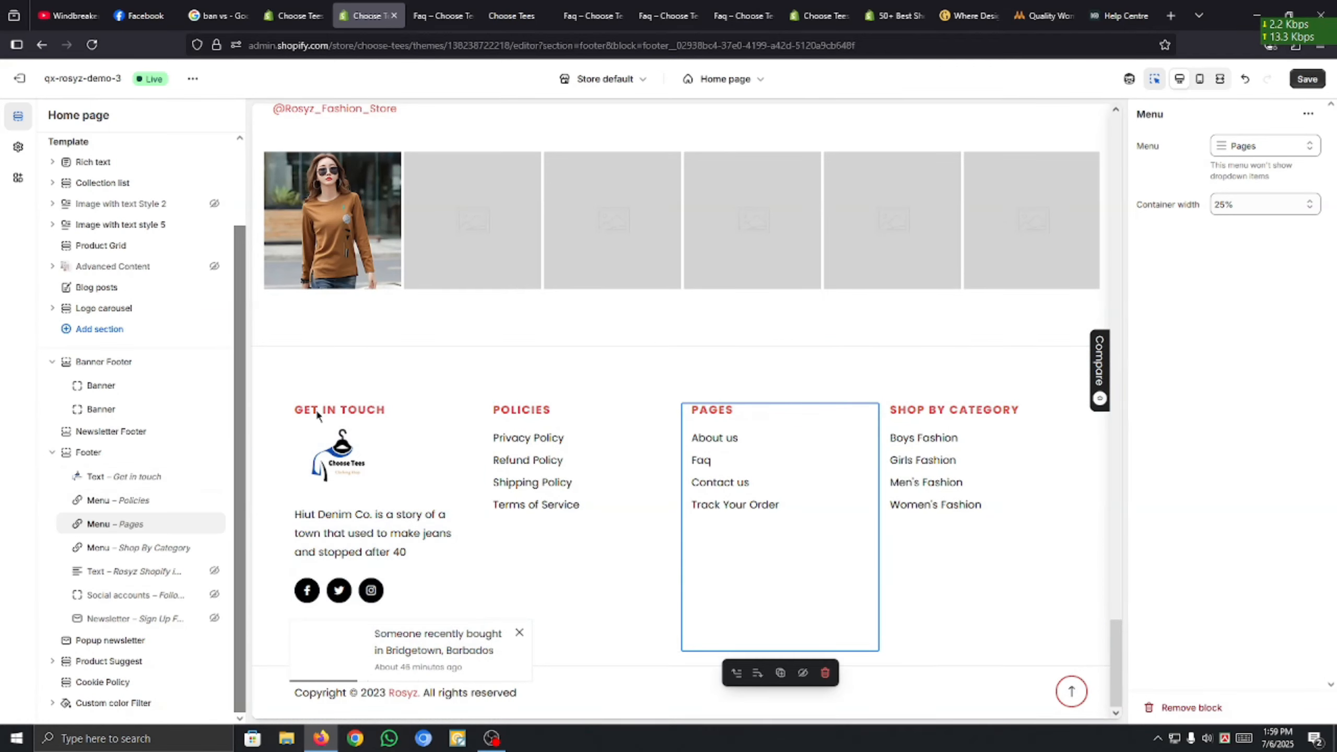
left_click(125, 571)
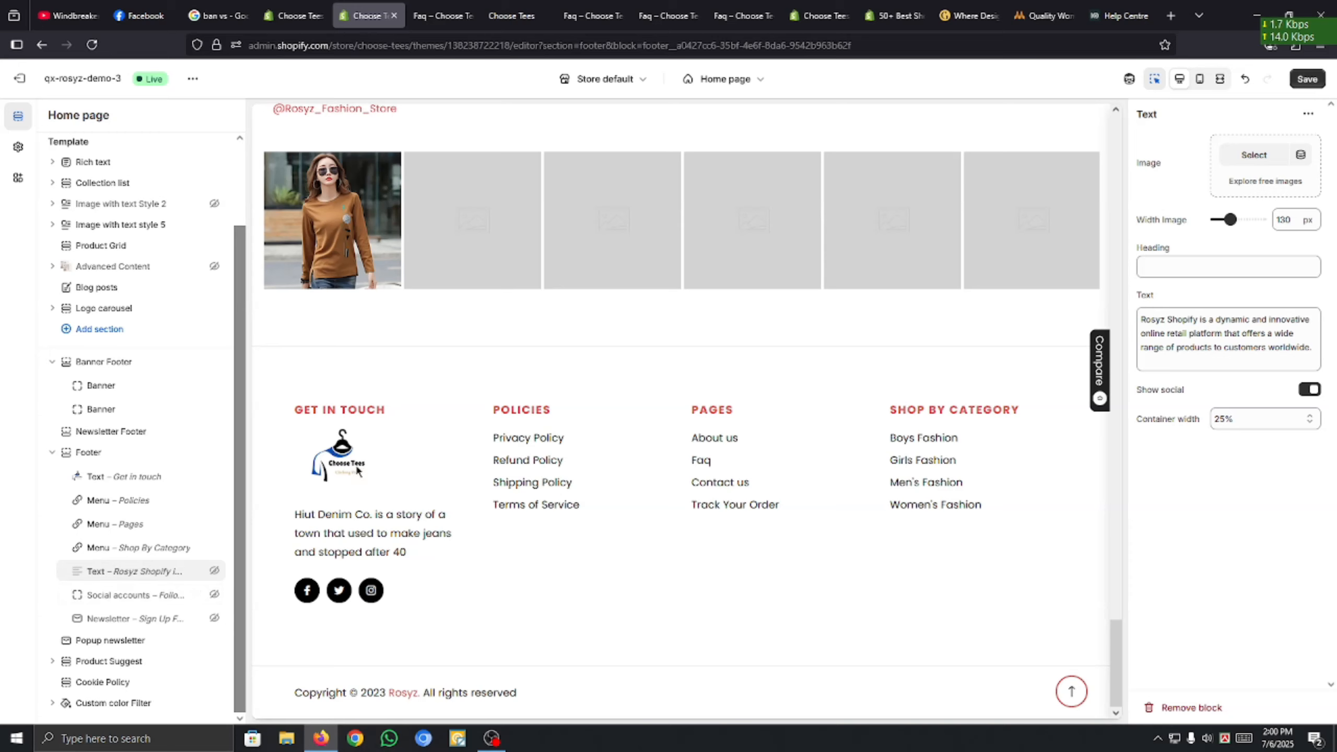
left_click(158, 476)
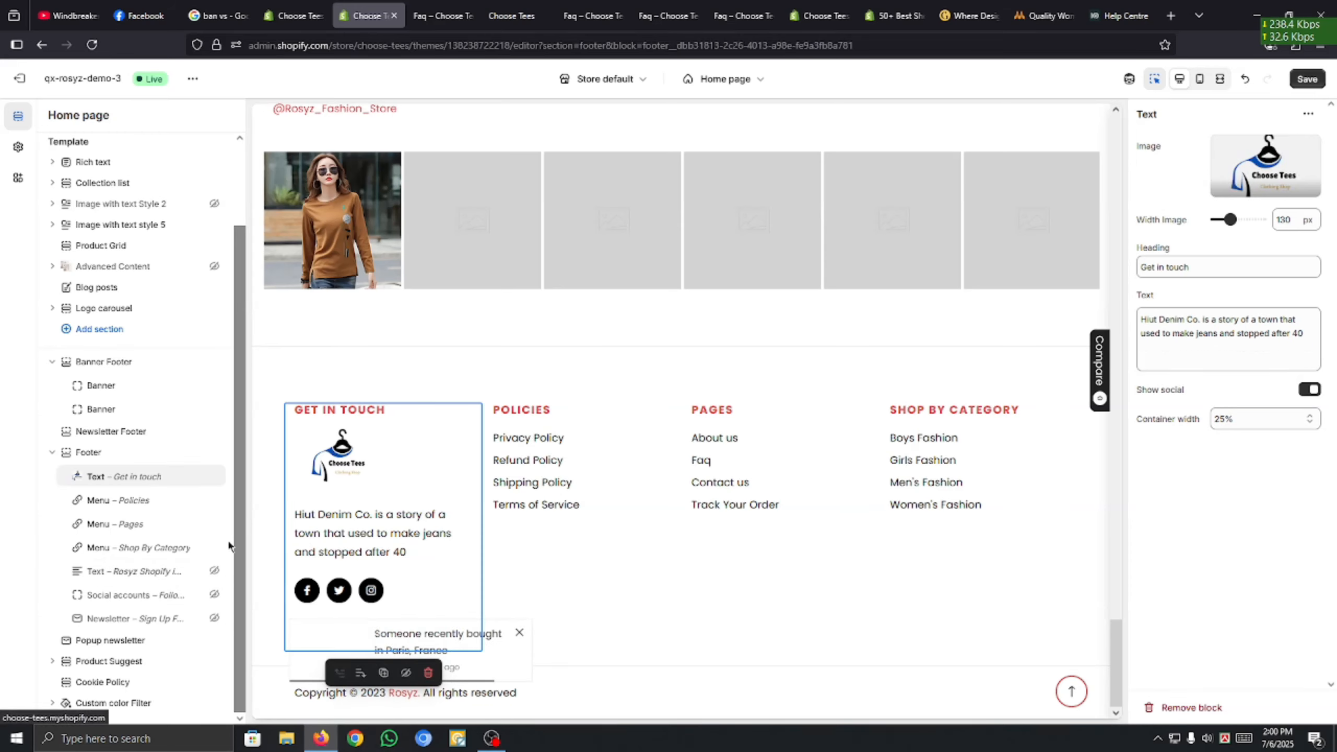
Make the footer's hidden Rosyz text, Social accounts and Newsletter blocks visible and view them in the preview.
left_click(214, 570)
left_click(214, 594)
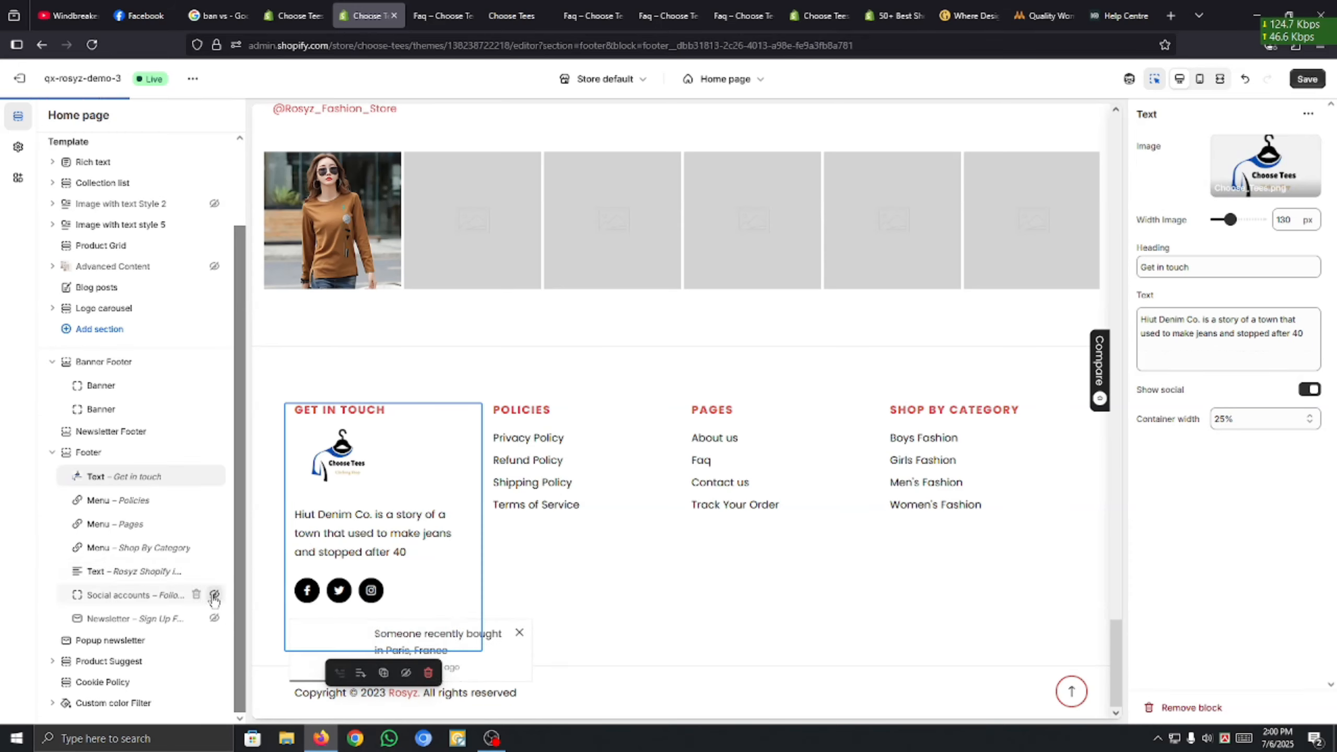
left_click(214, 617)
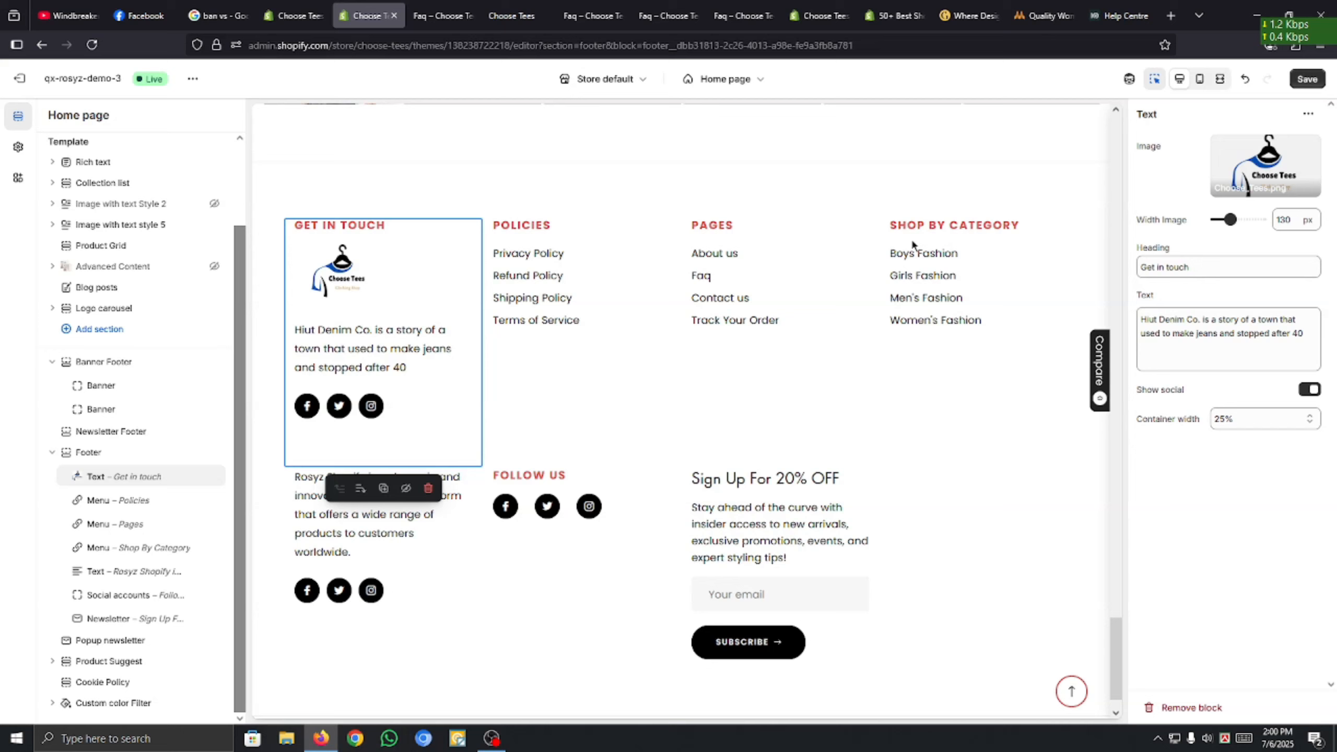
scroll(537, 315, "up", 2)
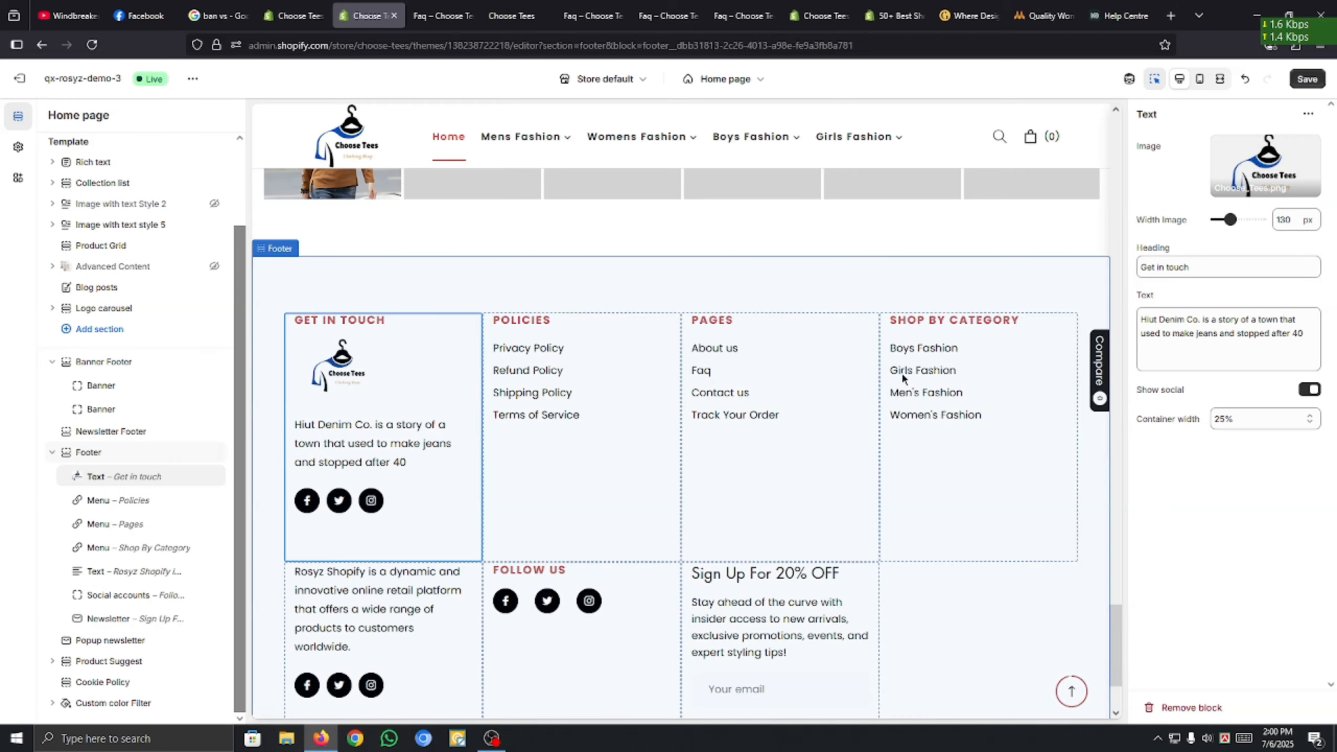
Examine the footer and the feature highlights above it on the Maguire shoes website, and return to the theme editor.
left_click(1021, 16)
scroll(647, 422, "up", 3)
scroll(500, 427, "down", 3)
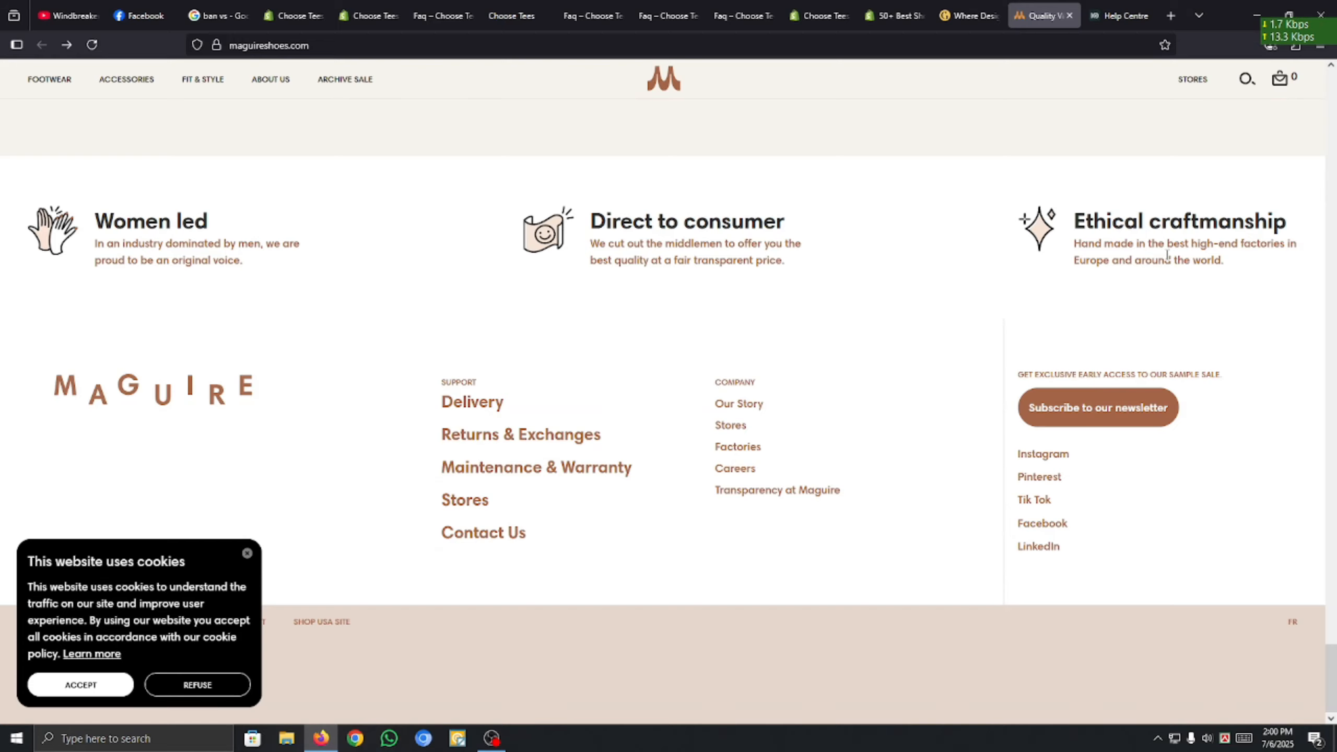
left_click_drag(1166, 256, 596, 243)
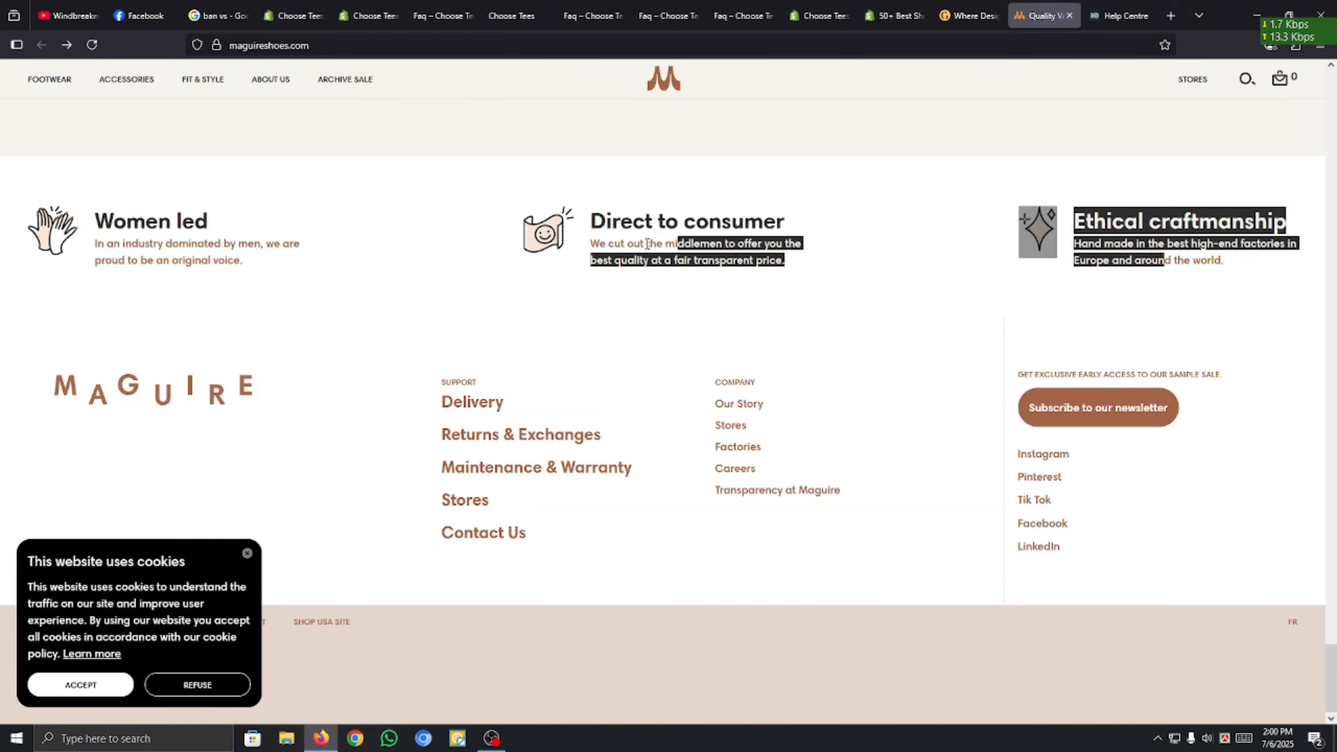
left_click(308, 5)
left_click(369, 15)
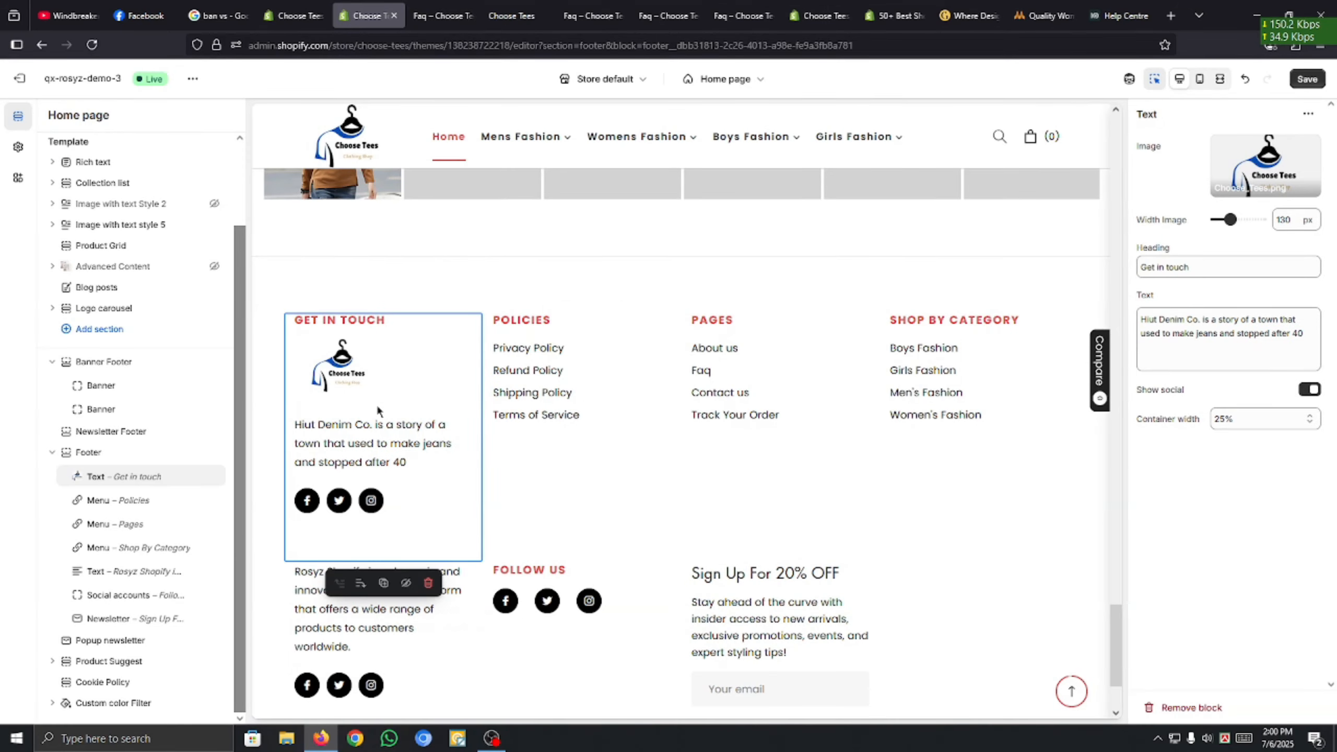
Set the Banner Footer's first banner image to Untitled_design_14.
left_click(115, 367)
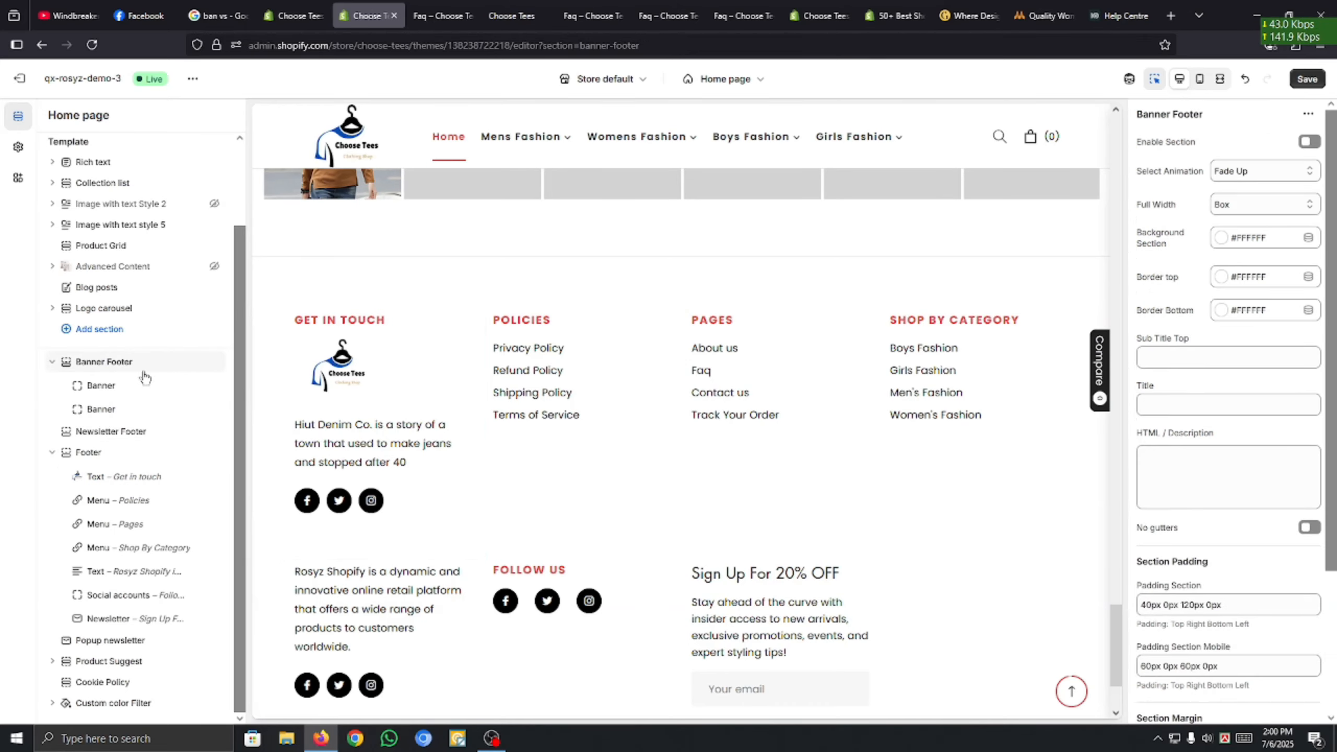
left_click(101, 388)
left_click(1254, 334)
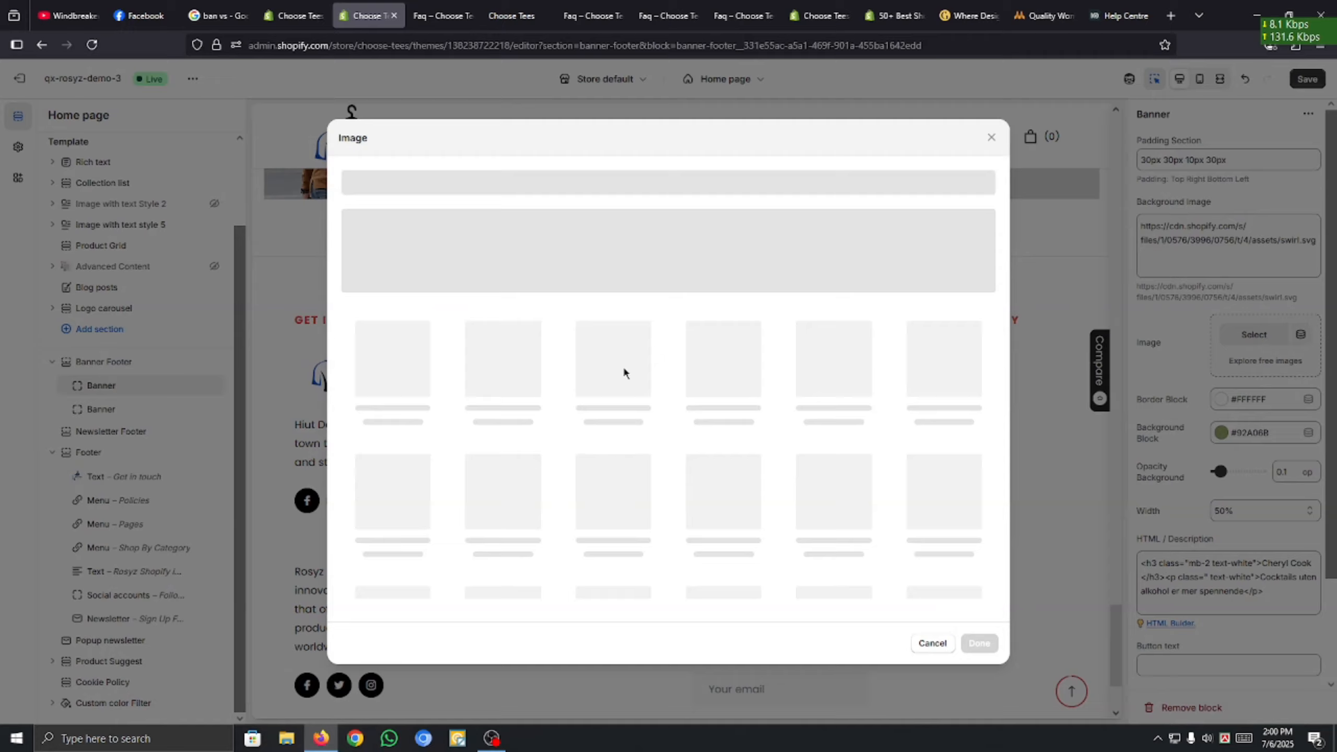
left_click(502, 387)
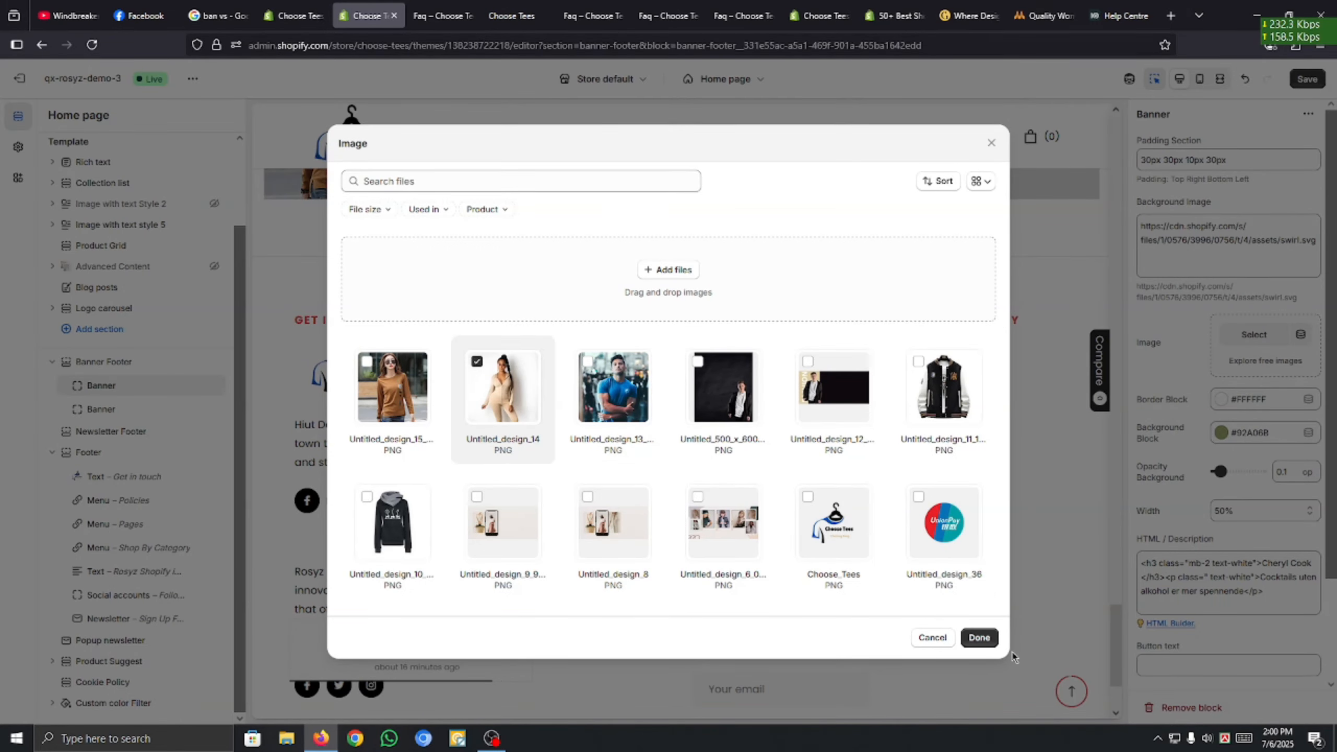
left_click(969, 638)
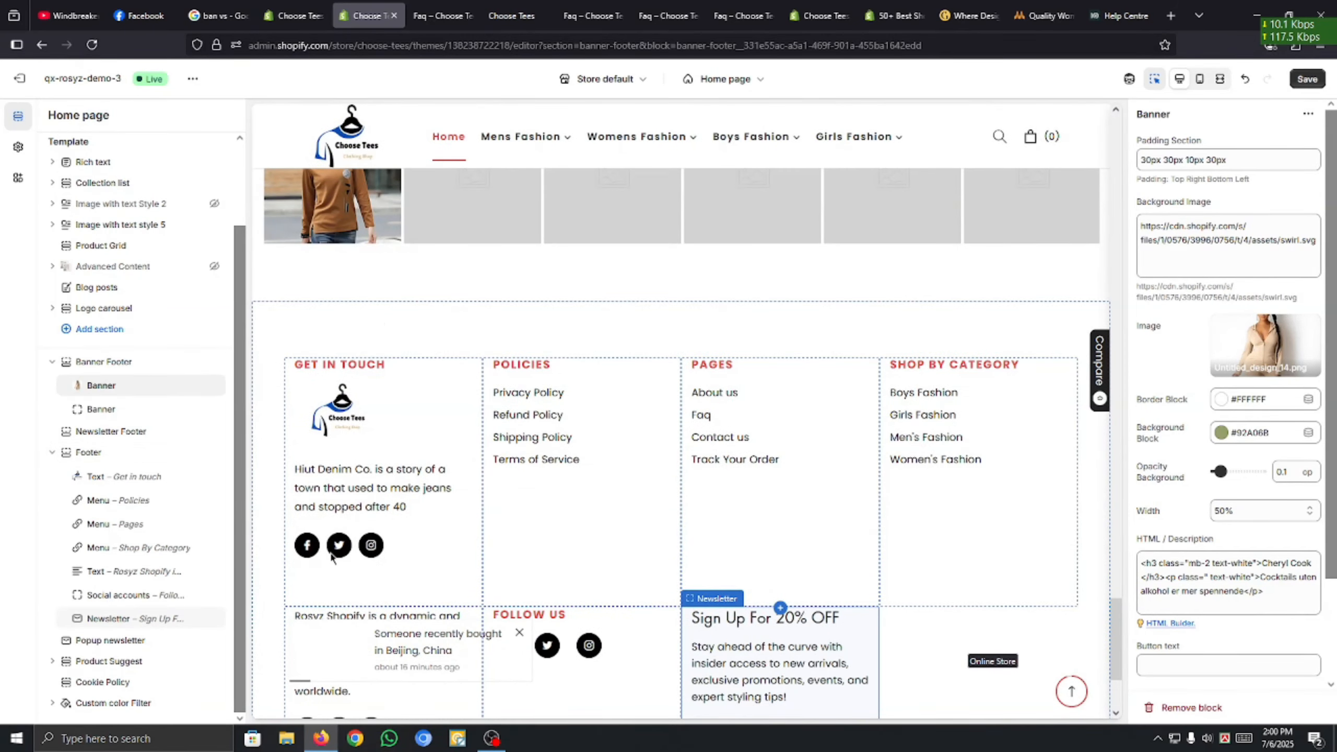
Set the Banner Footer's second banner image to the Untitled_design_15 picture of the woman in a brown top.
left_click(120, 413)
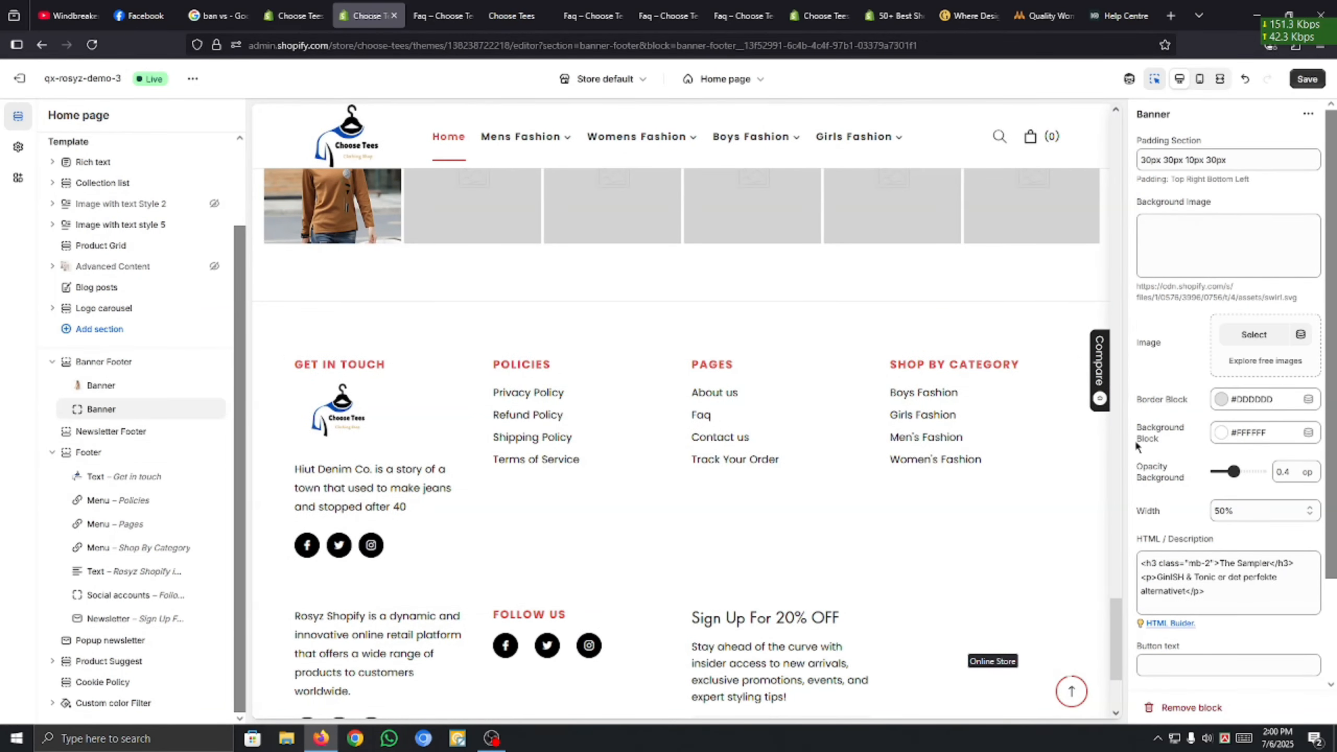
left_click(1254, 335)
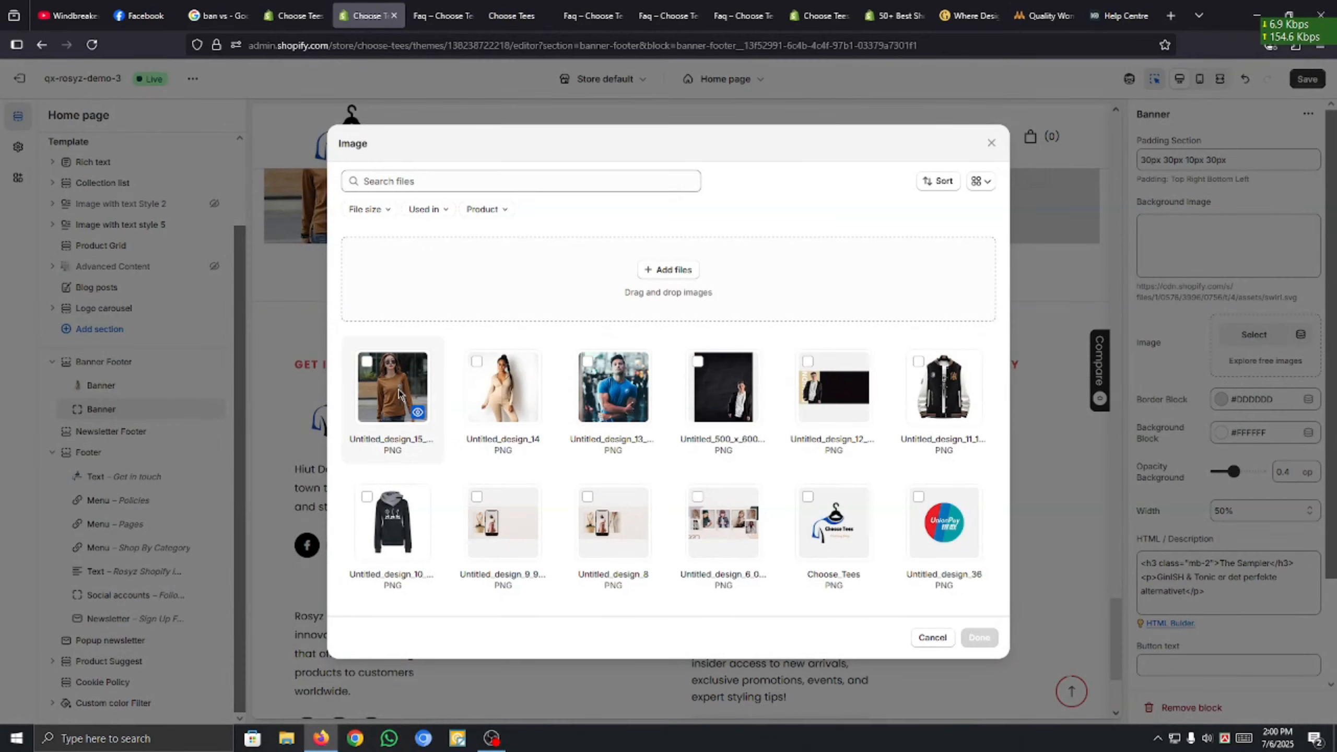
left_click(978, 637)
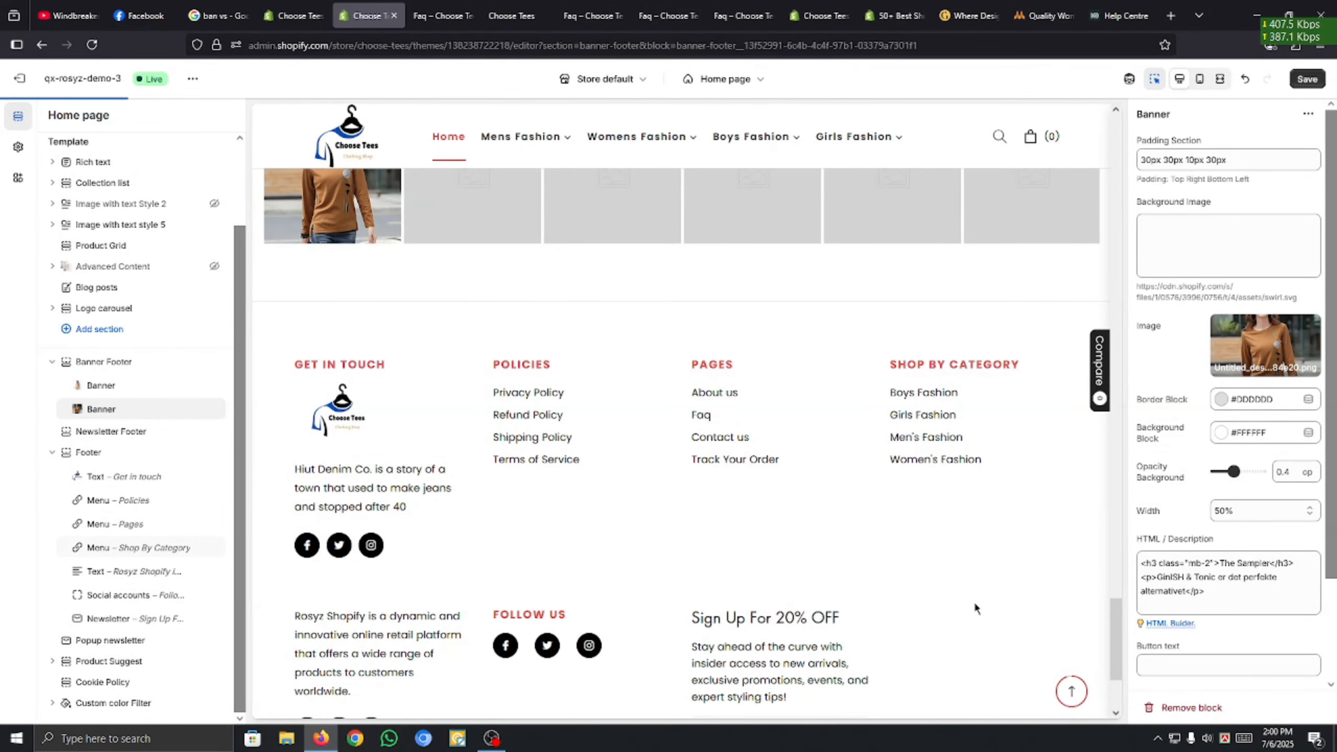
Set the first footer banner's background opacity to 0.2 and its button text to "shop".
left_click(134, 363)
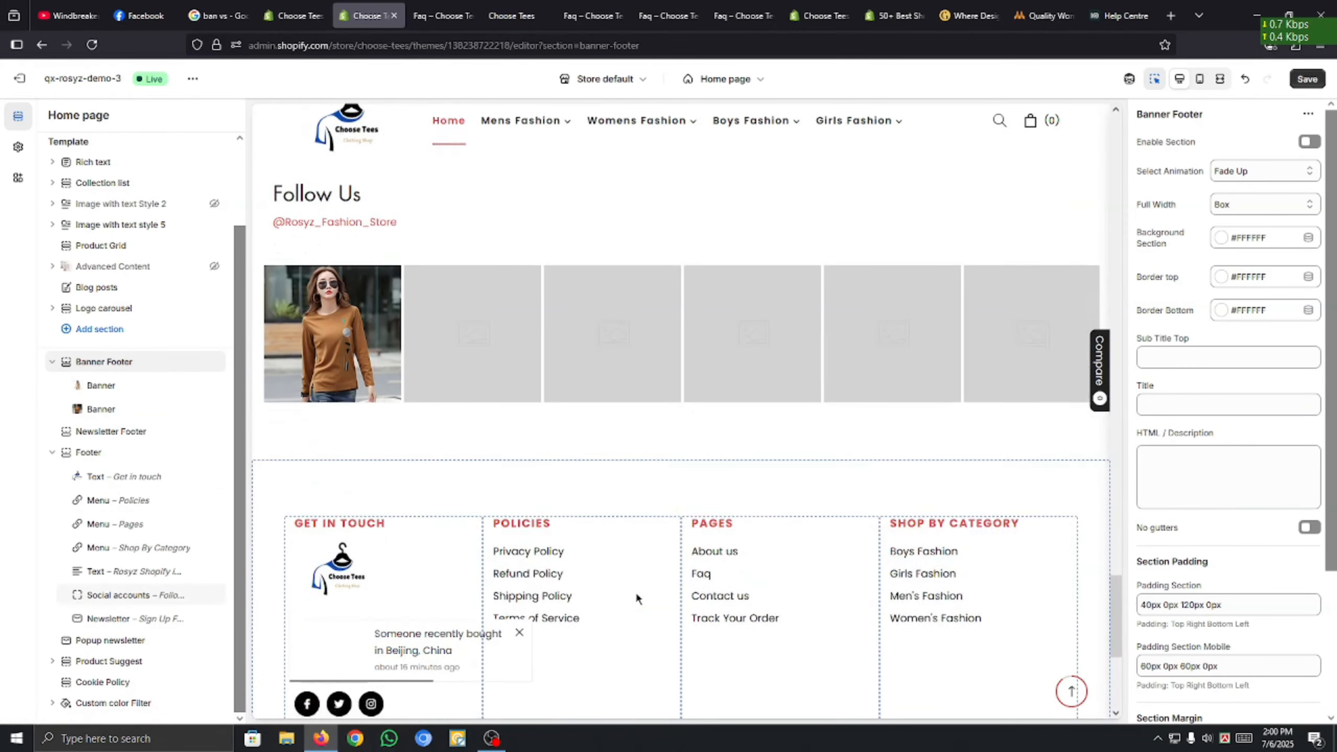
left_click(116, 386)
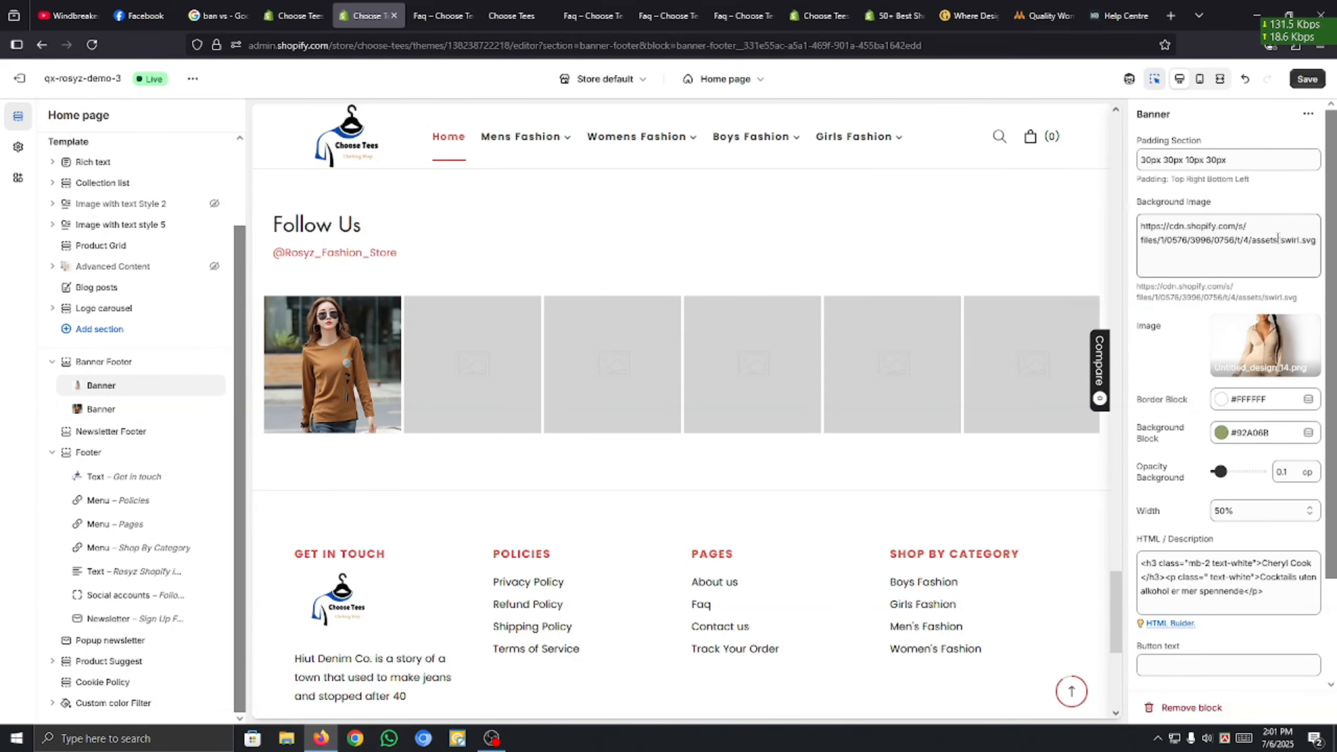
scroll(1278, 239, "down", 2)
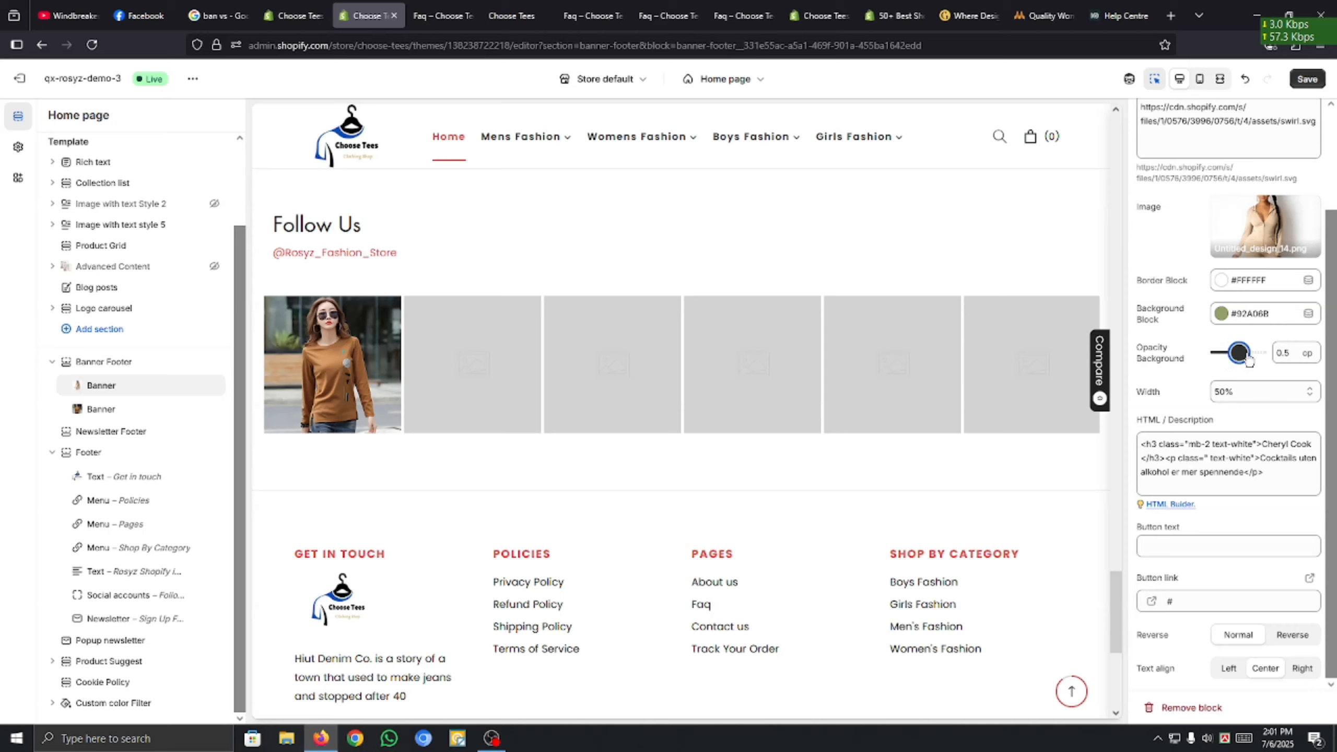
mouse_move(1249, 362)
left_mouse_down()
mouse_move(1270, 360)
mouse_move(1231, 360)
left_mouse_up()
left_click(1198, 552)
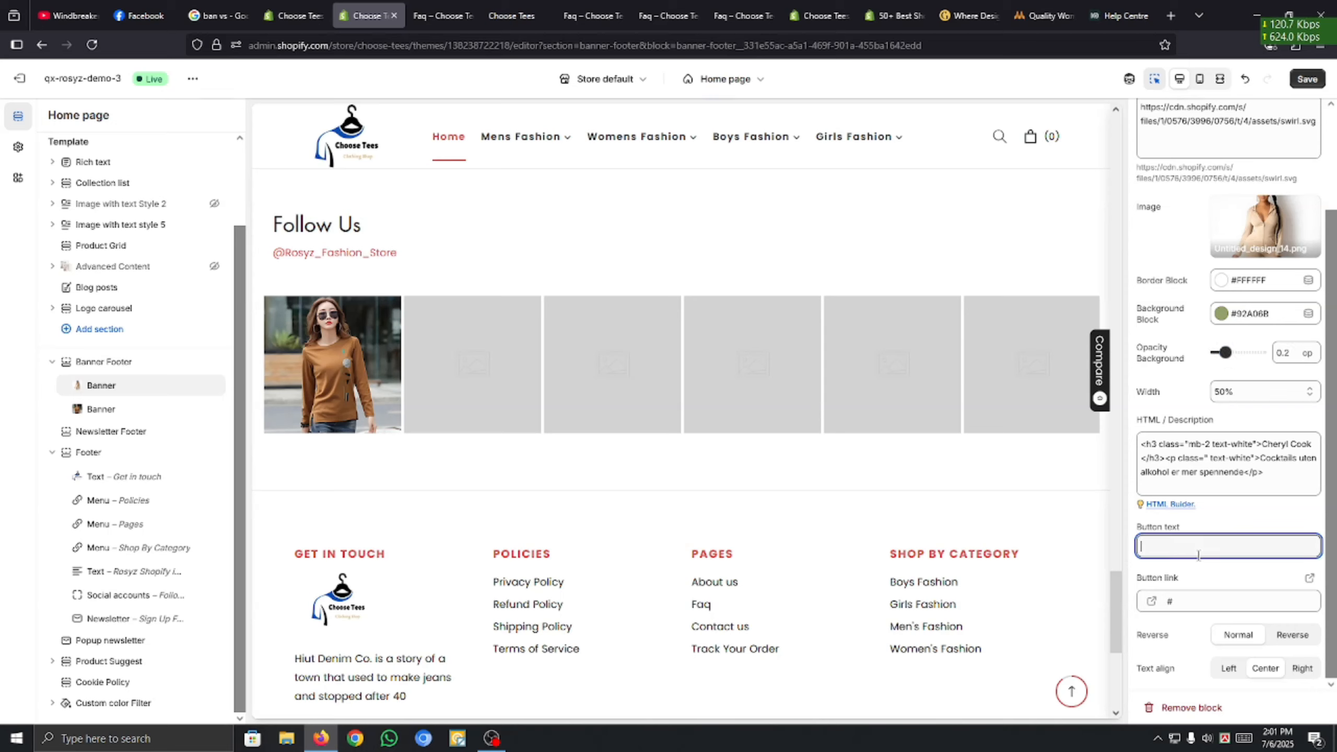
type("shop")
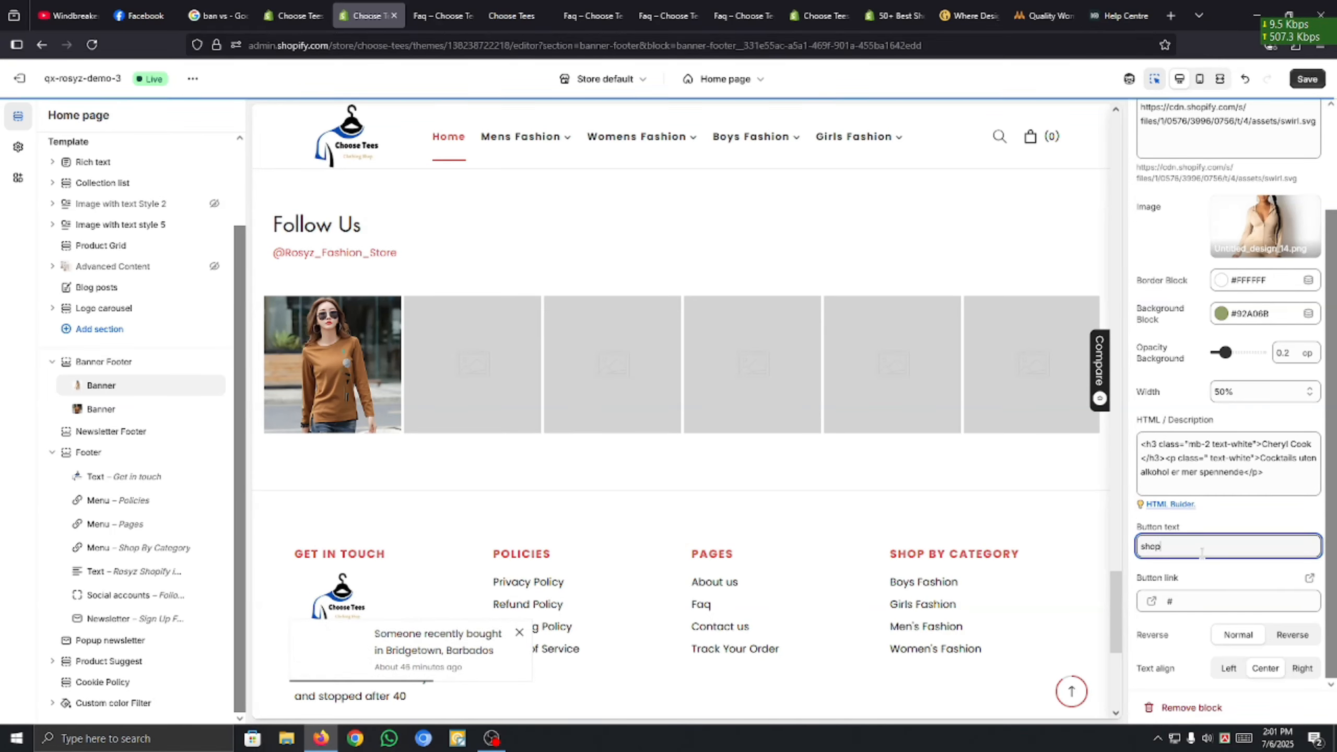
Set the first footer banner's section padding to 100px 30px 10px 30px and check the preview.
scroll(874, 382, "down", 7)
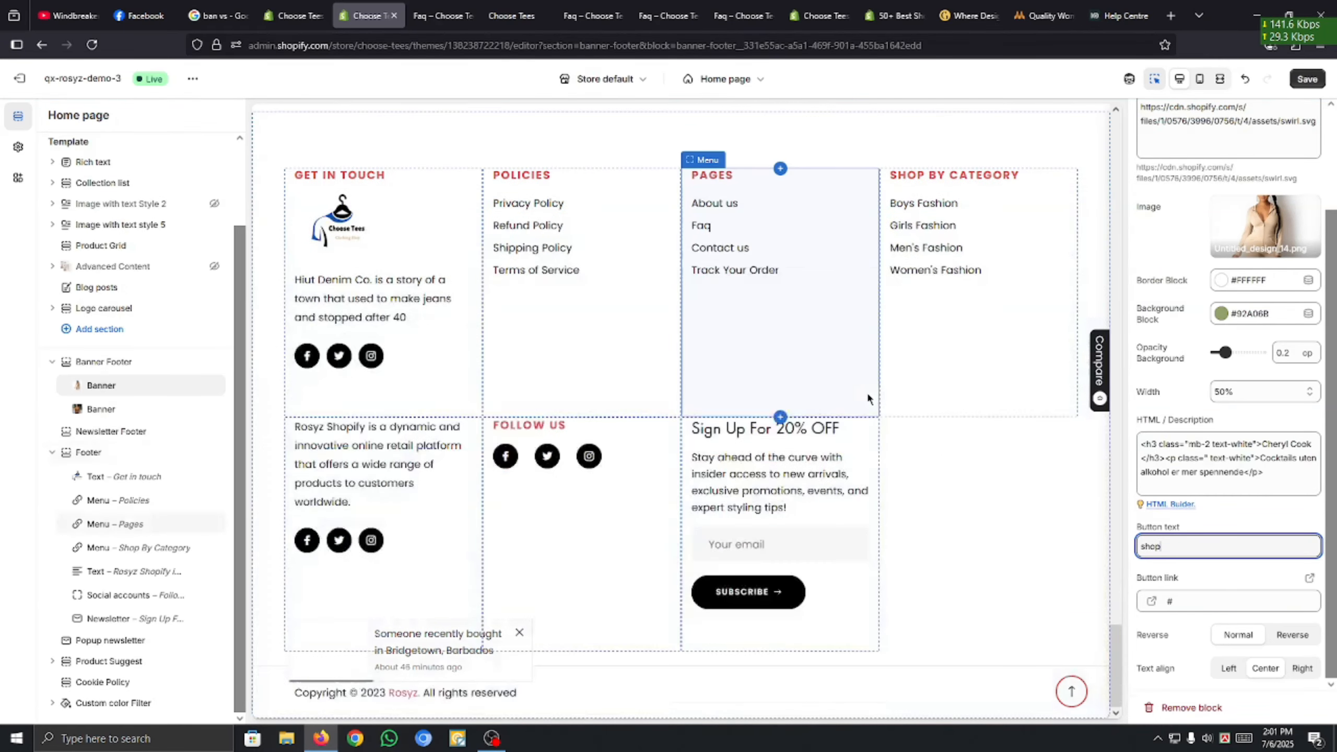
scroll(862, 478, "up", 5)
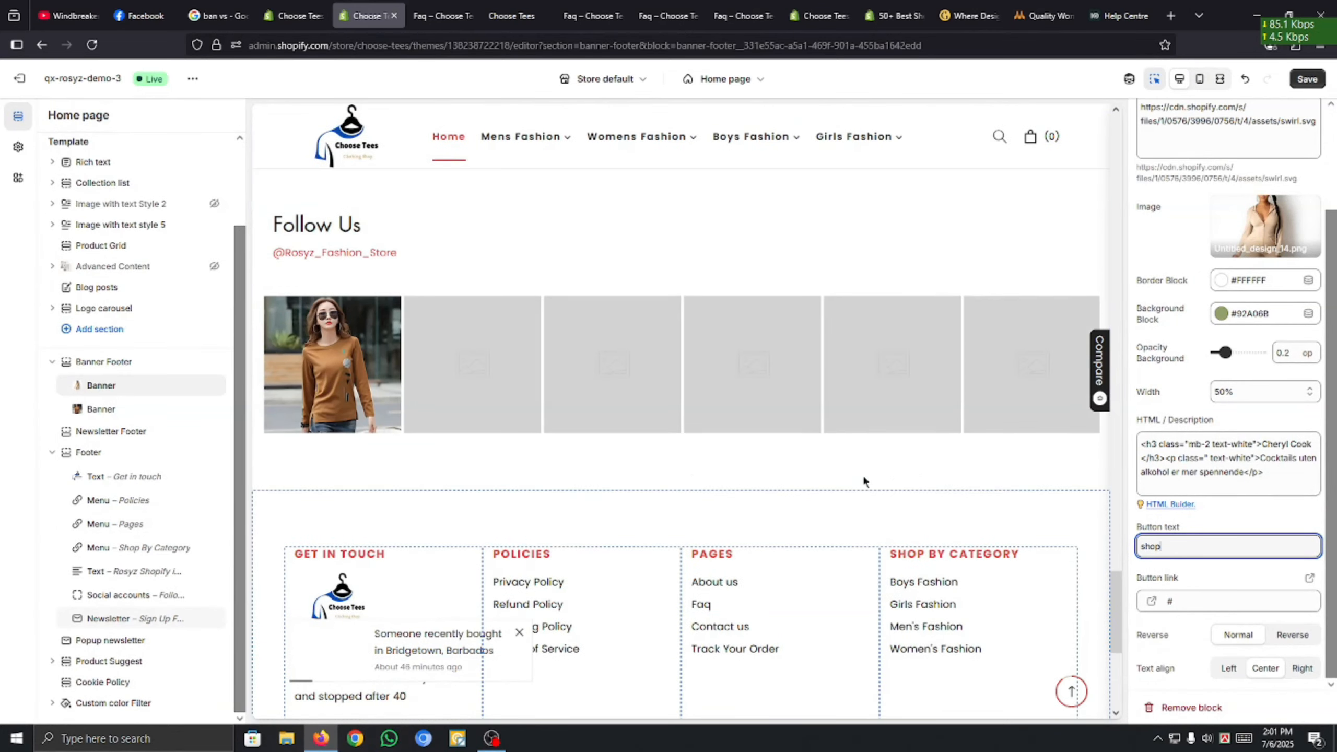
scroll(1254, 416, "up", 2)
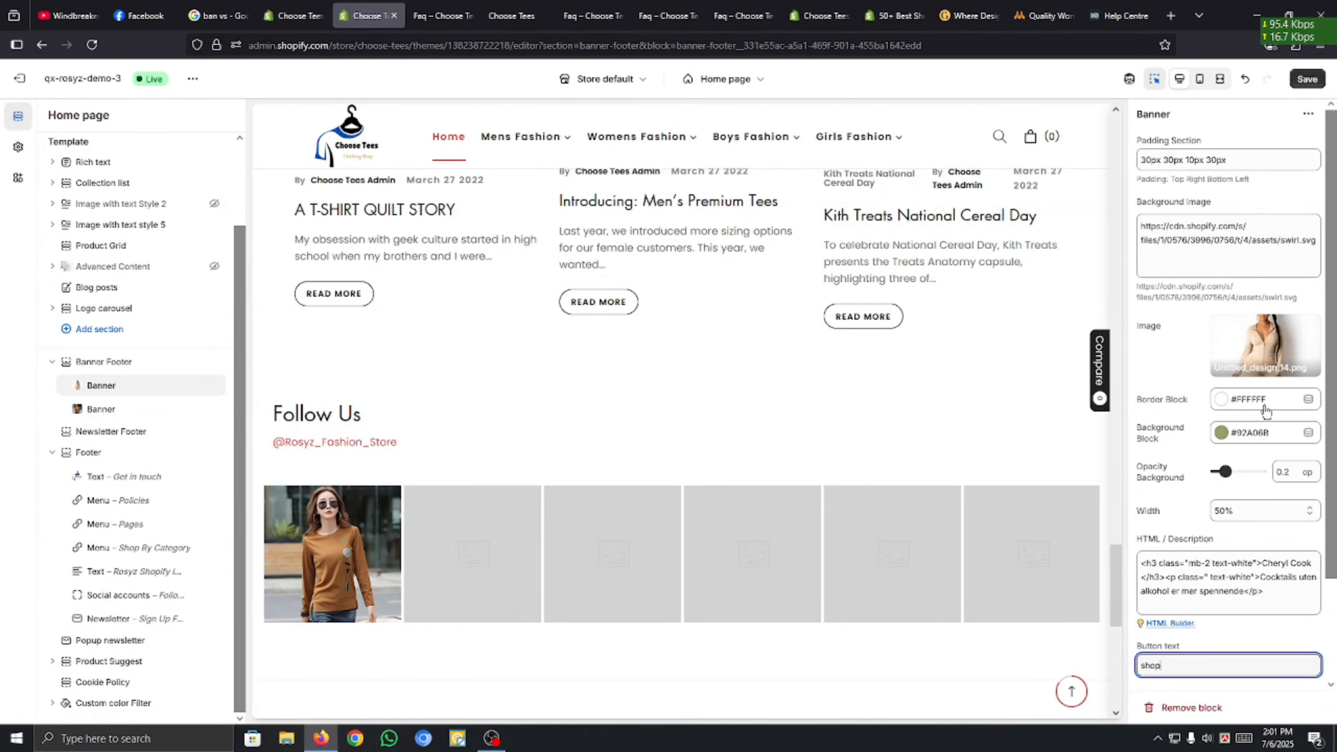
left_click(1146, 160)
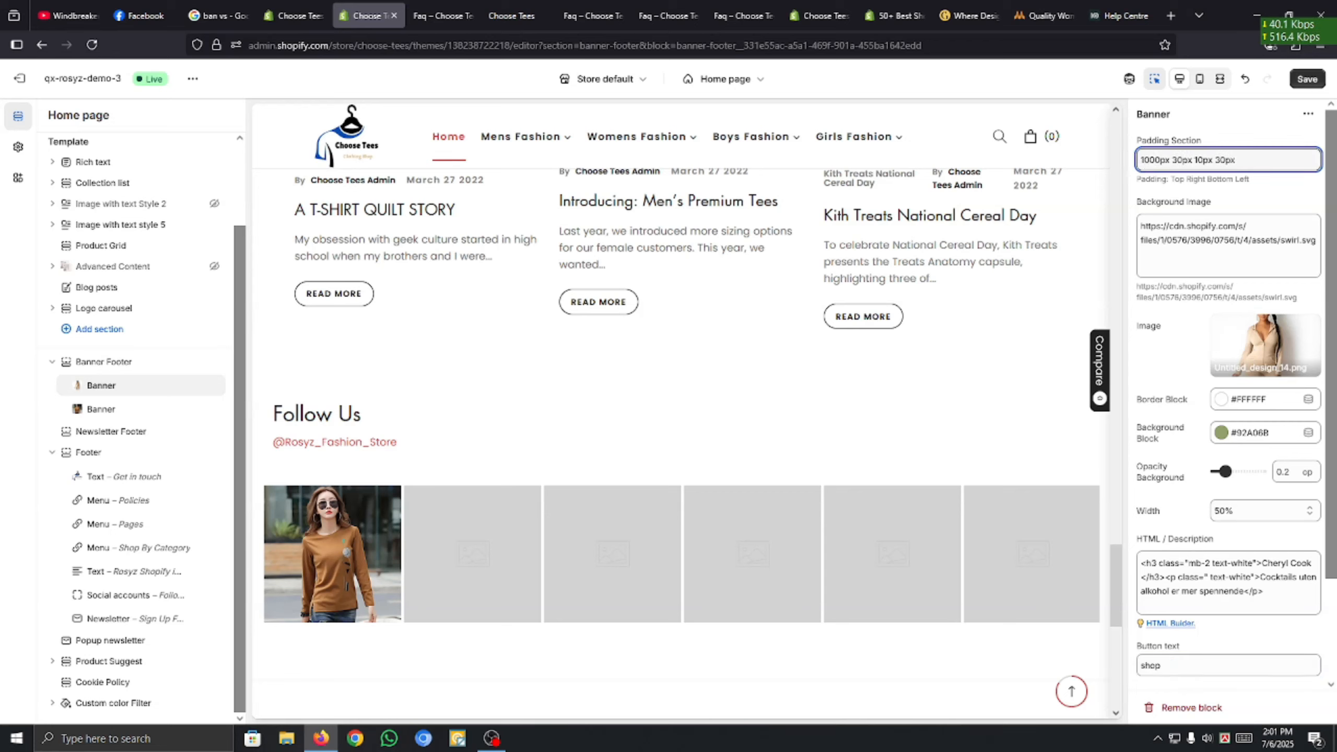
key("BackSpace")
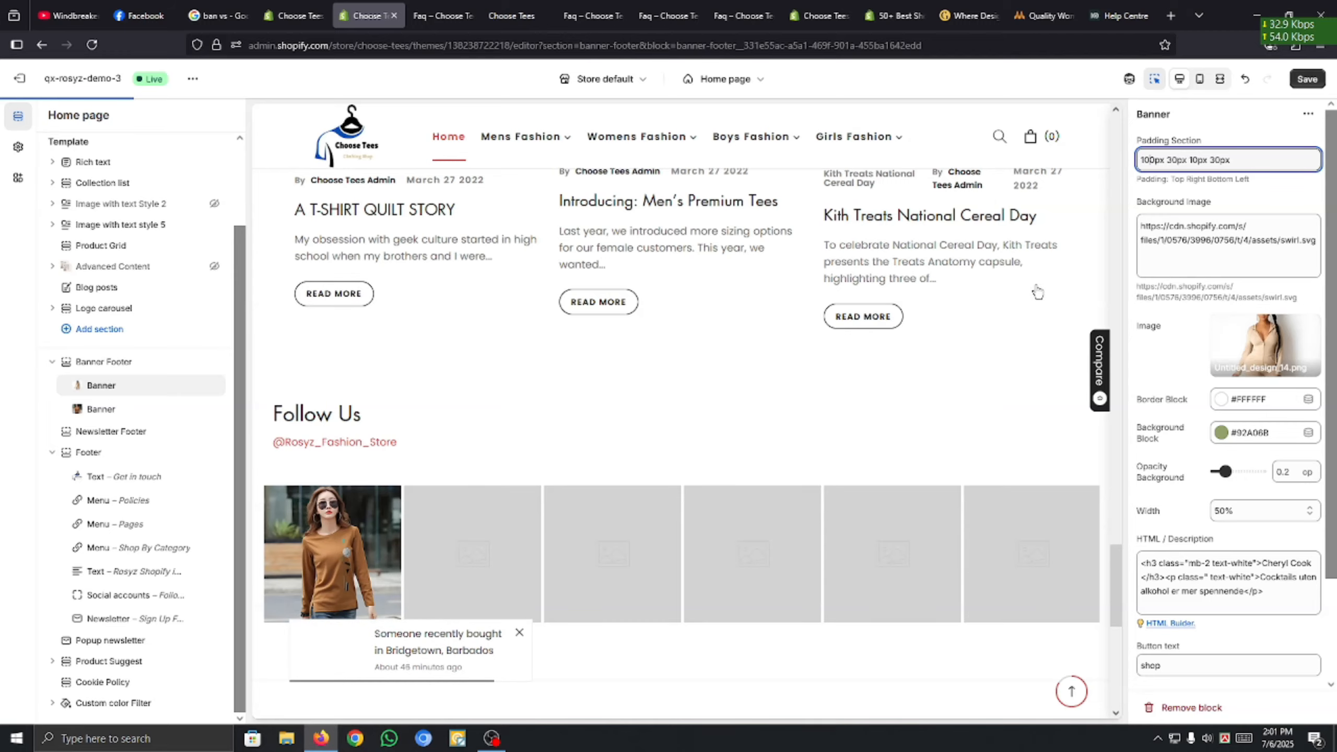
scroll(826, 270, "down", 2)
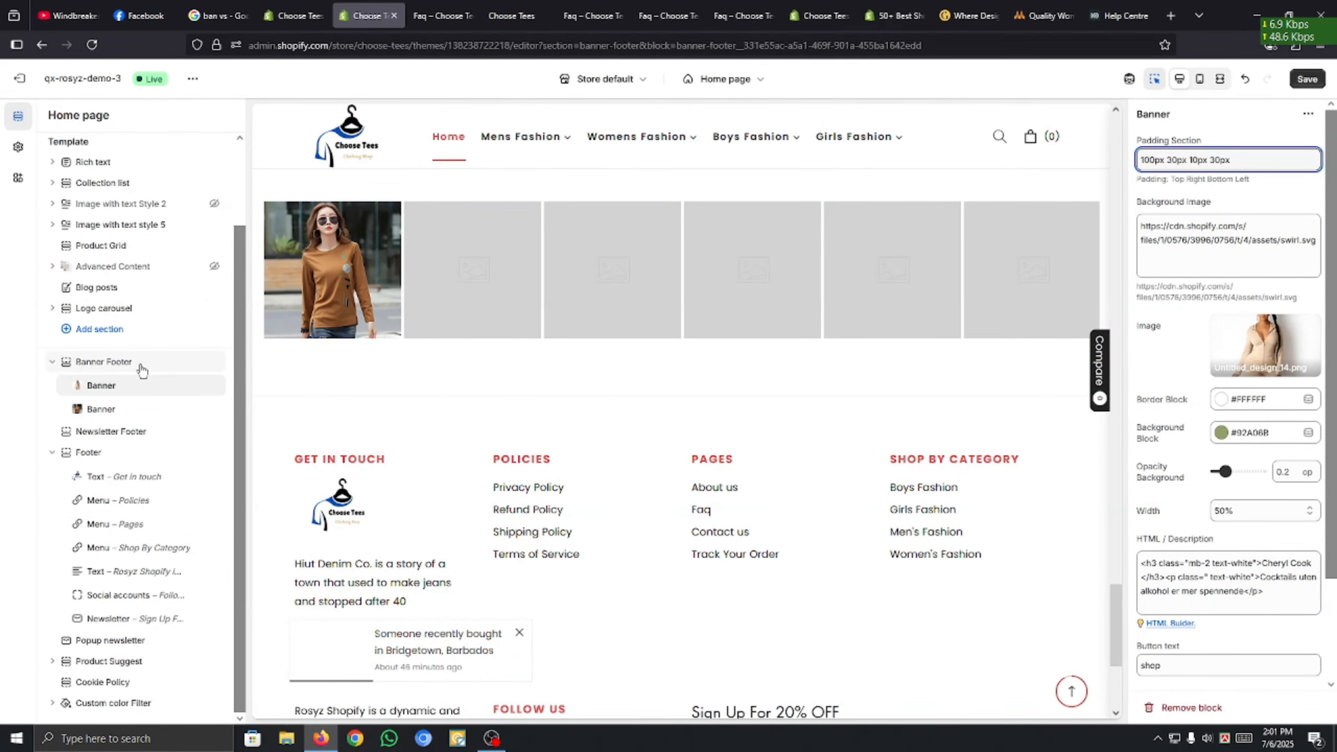
Try enabling the Banner Footer section and view its two banners in the preview.
left_click(141, 369)
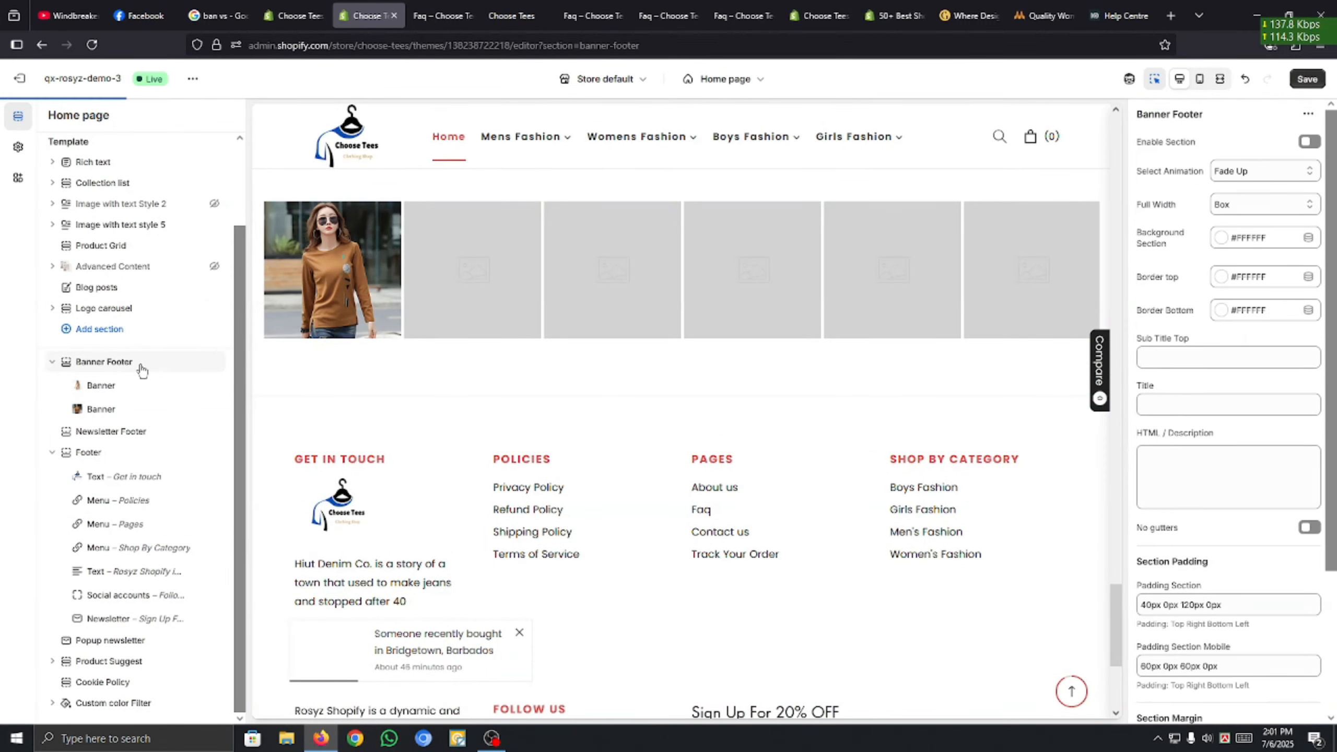
left_click(1308, 142)
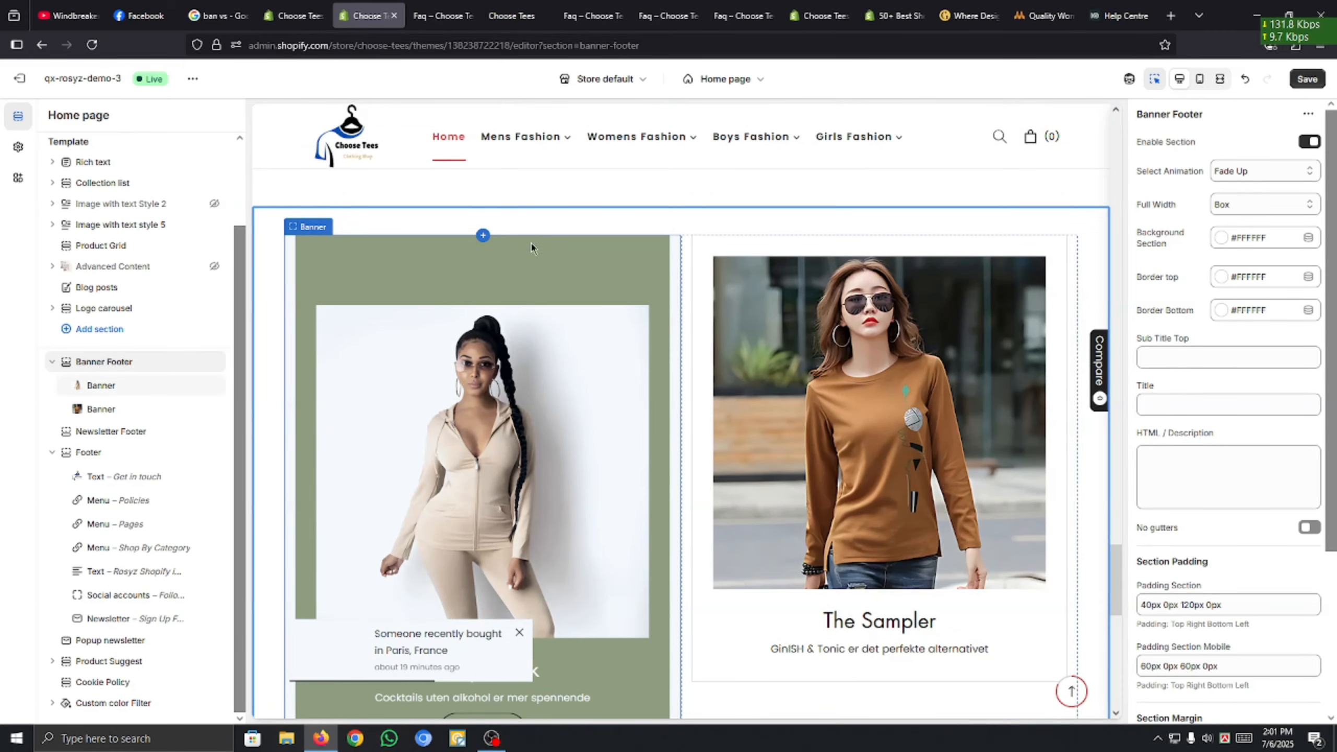
scroll(609, 400, "down", 5)
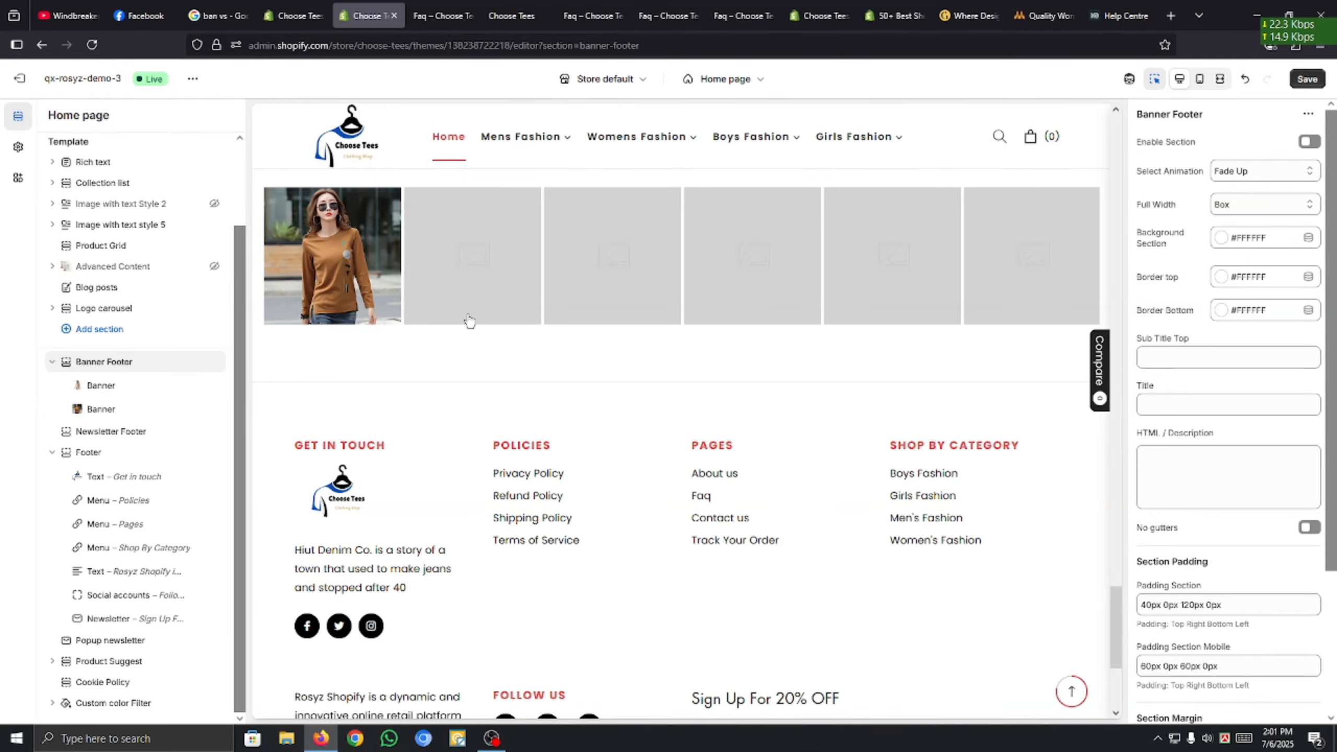
scroll(470, 377, "down", 5)
scroll(498, 516, "up", 10)
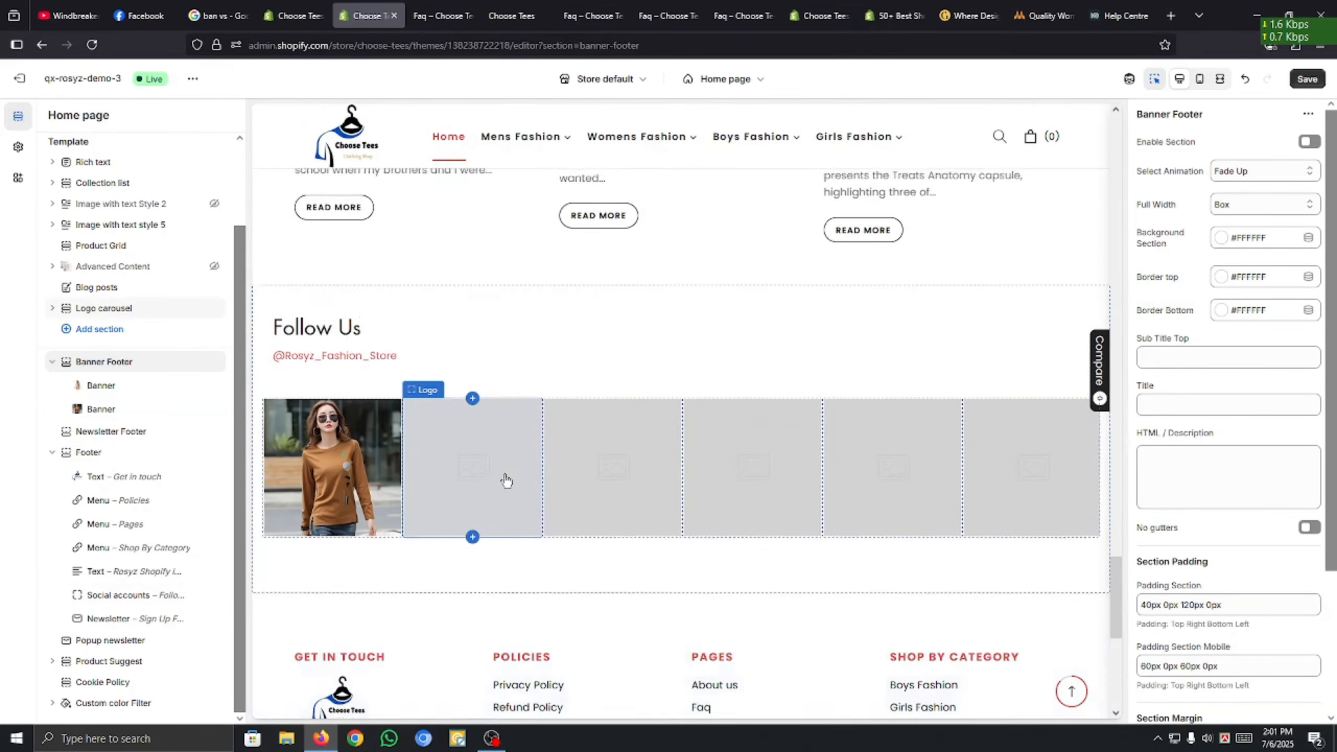
scroll(569, 474, "up", 10)
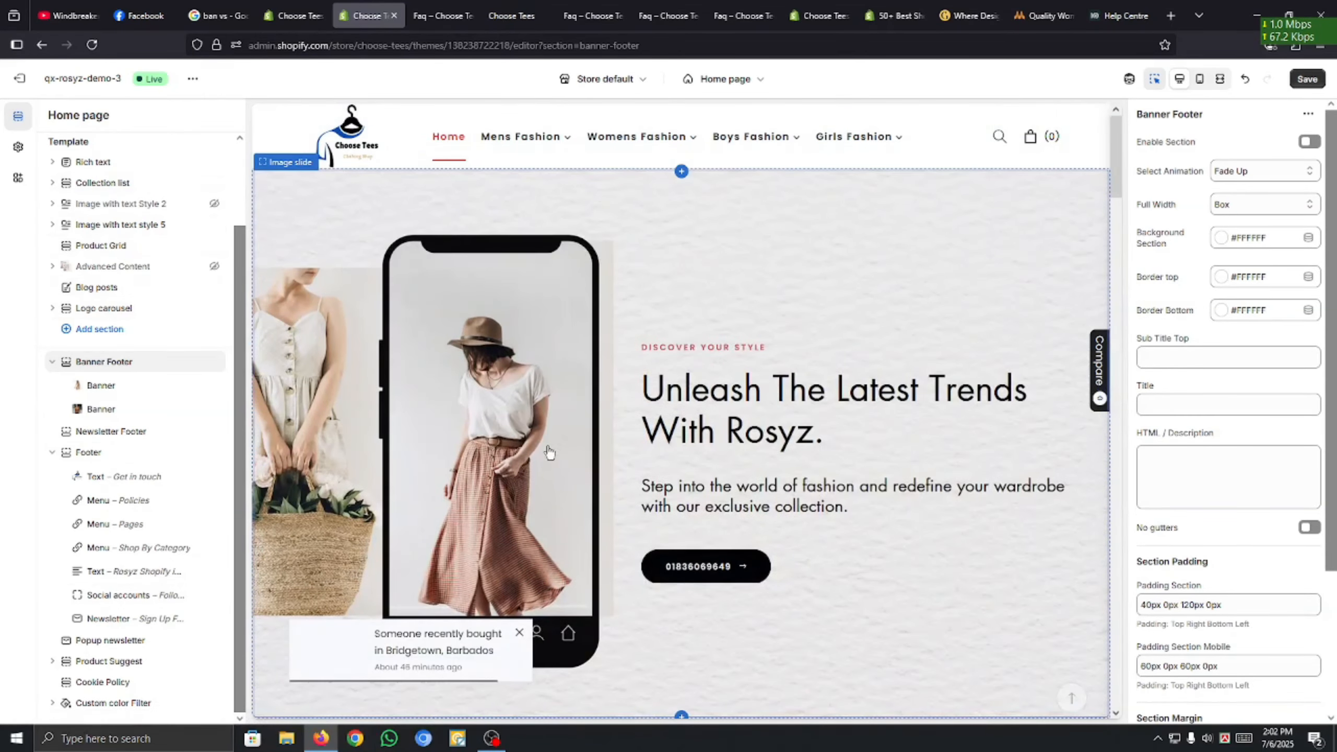
left_click(437, 15)
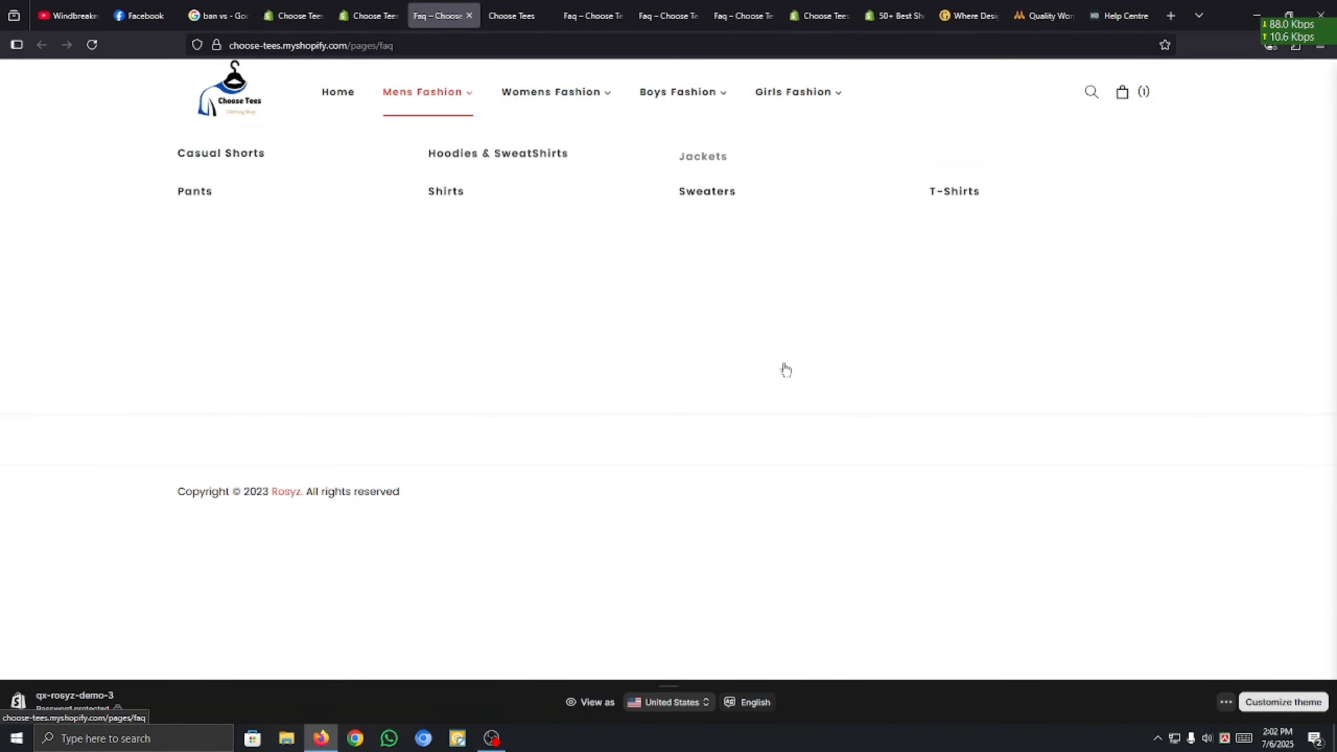
key("ctrl+shift+Tab")
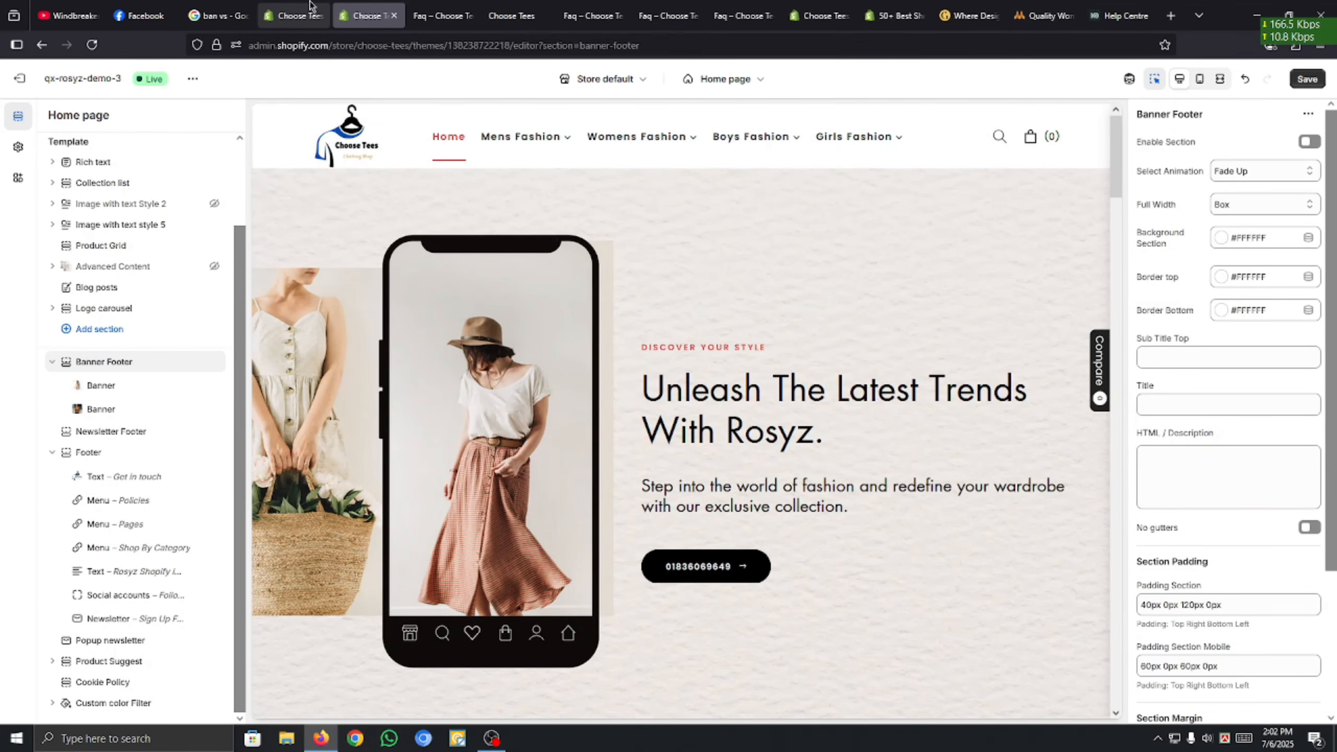
left_click(294, 15)
left_click(353, 6)
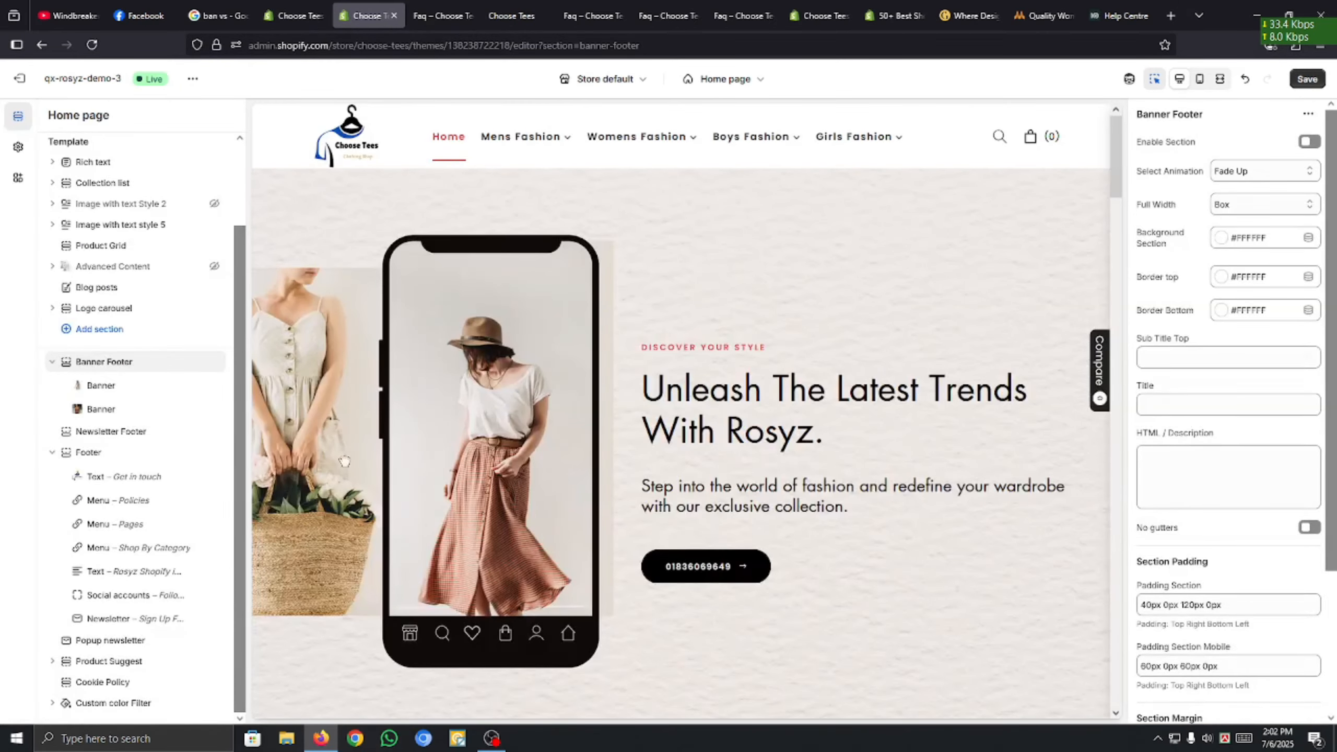
Examine the footer's layout in the preview, from the Get in touch column down to the newsletter sign-up and copyright line.
left_click(138, 477)
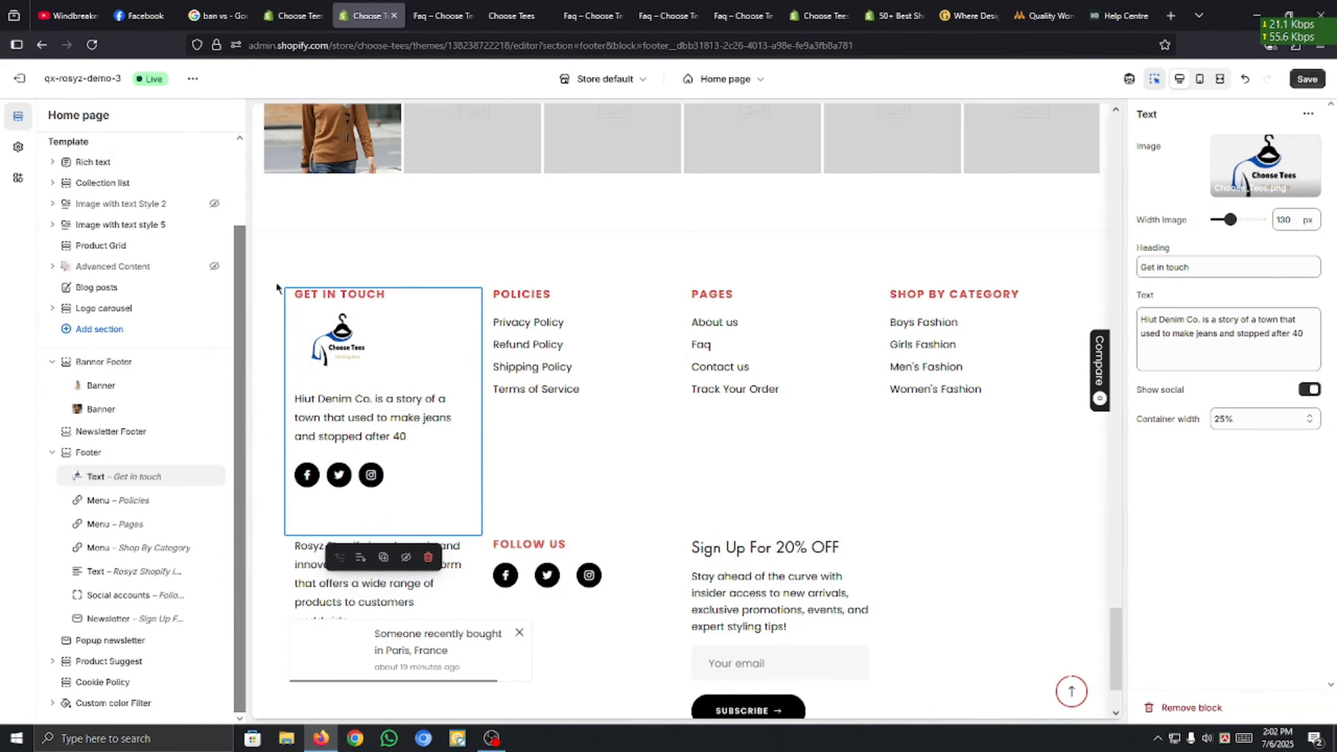
left_click_drag(268, 271, 1098, 378)
left_click(1099, 378)
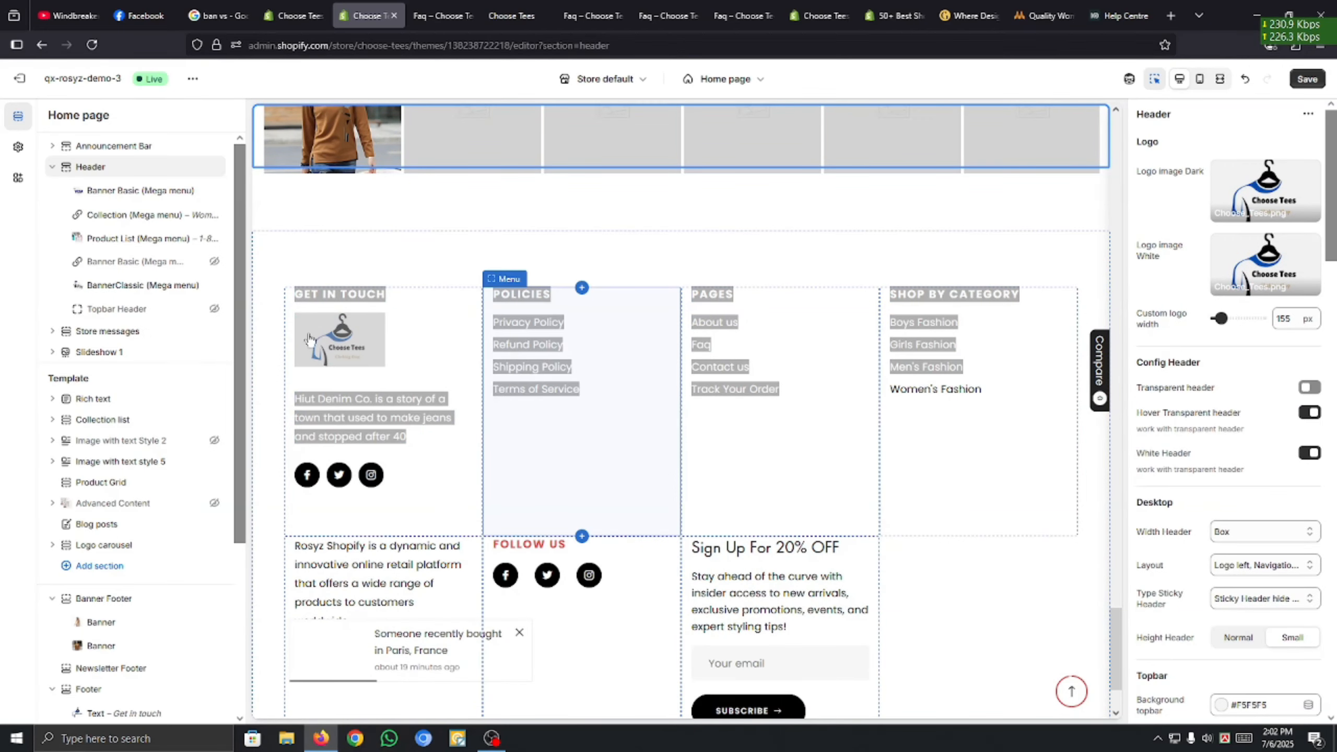
scroll(606, 547, "down", 2)
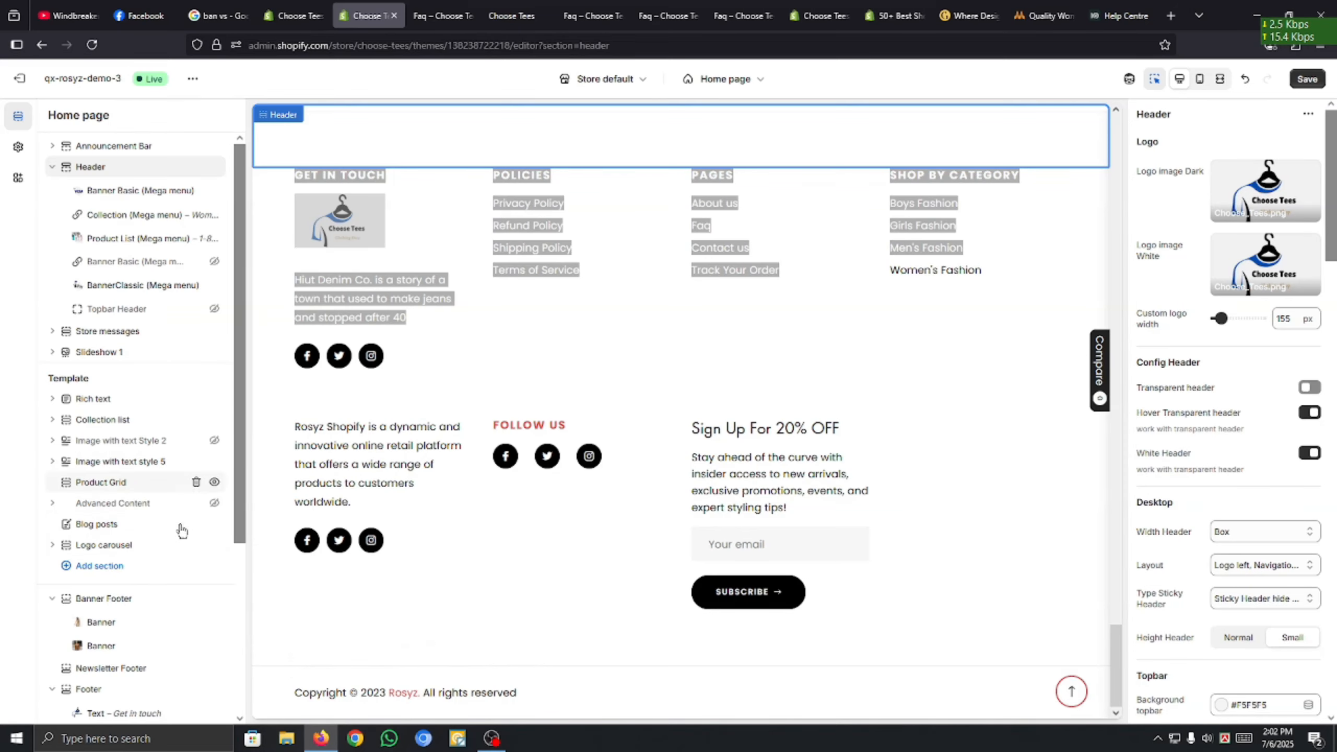
scroll(182, 530, "down", 5)
scroll(497, 447, "up", 5)
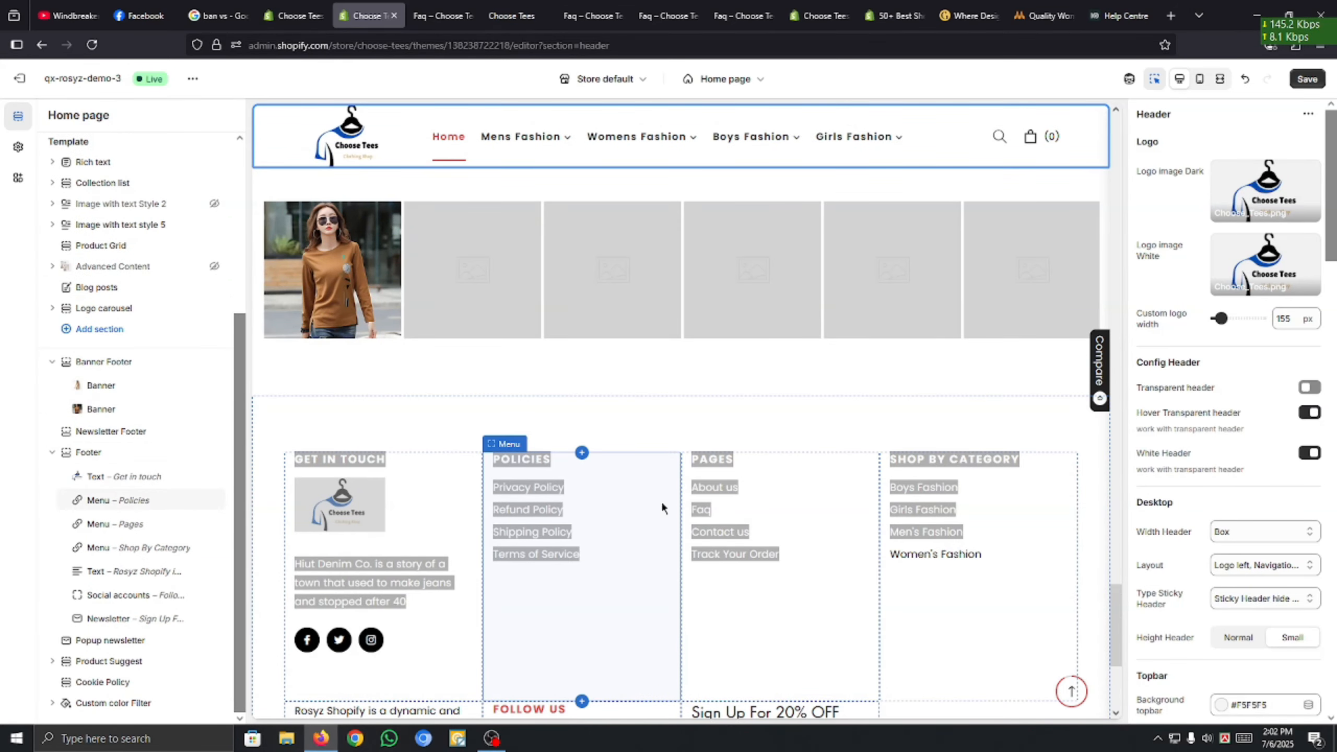
scroll(525, 561, "down", 5)
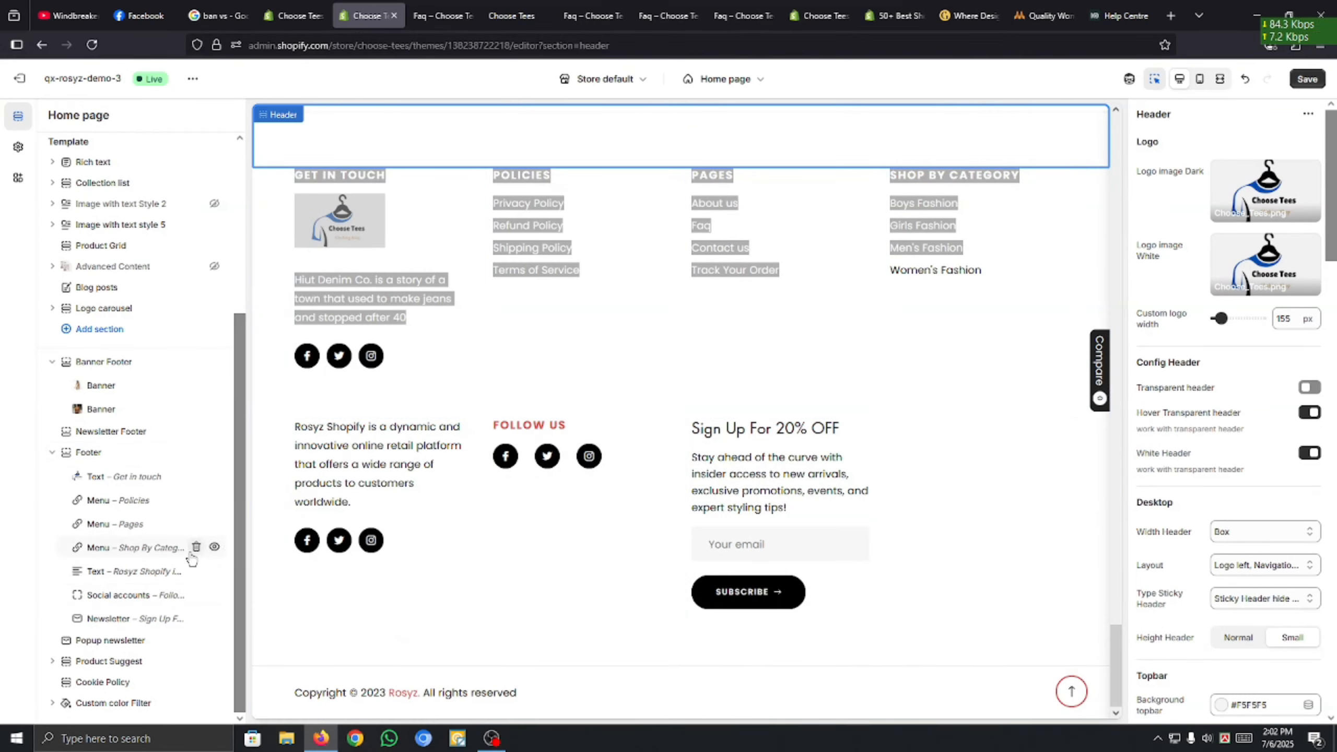
Hide the footer's Rosyz Shopify text, Social accounts and Newsletter blocks.
left_click(214, 570)
left_click(214, 593)
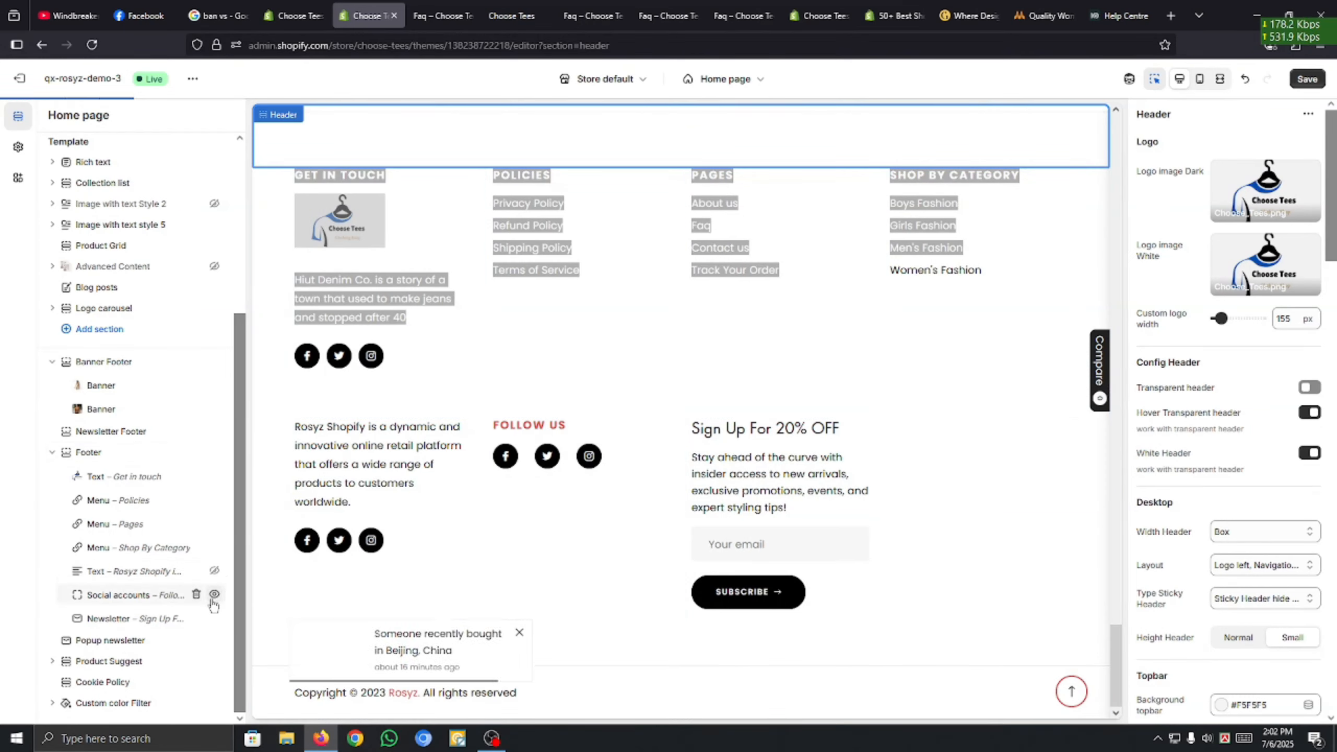
left_click(214, 619)
Set the container width of the footer's Pages menu block to 66%.
left_click(134, 524)
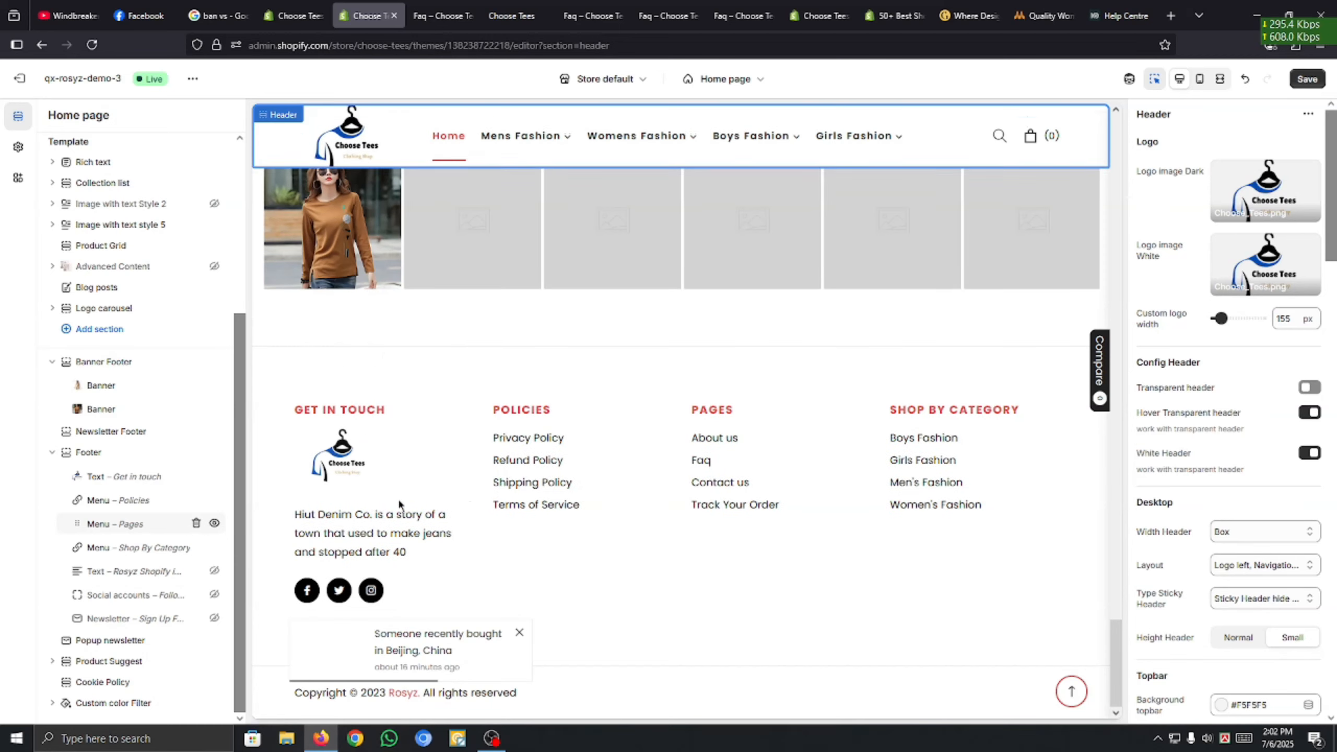
left_click(1247, 204)
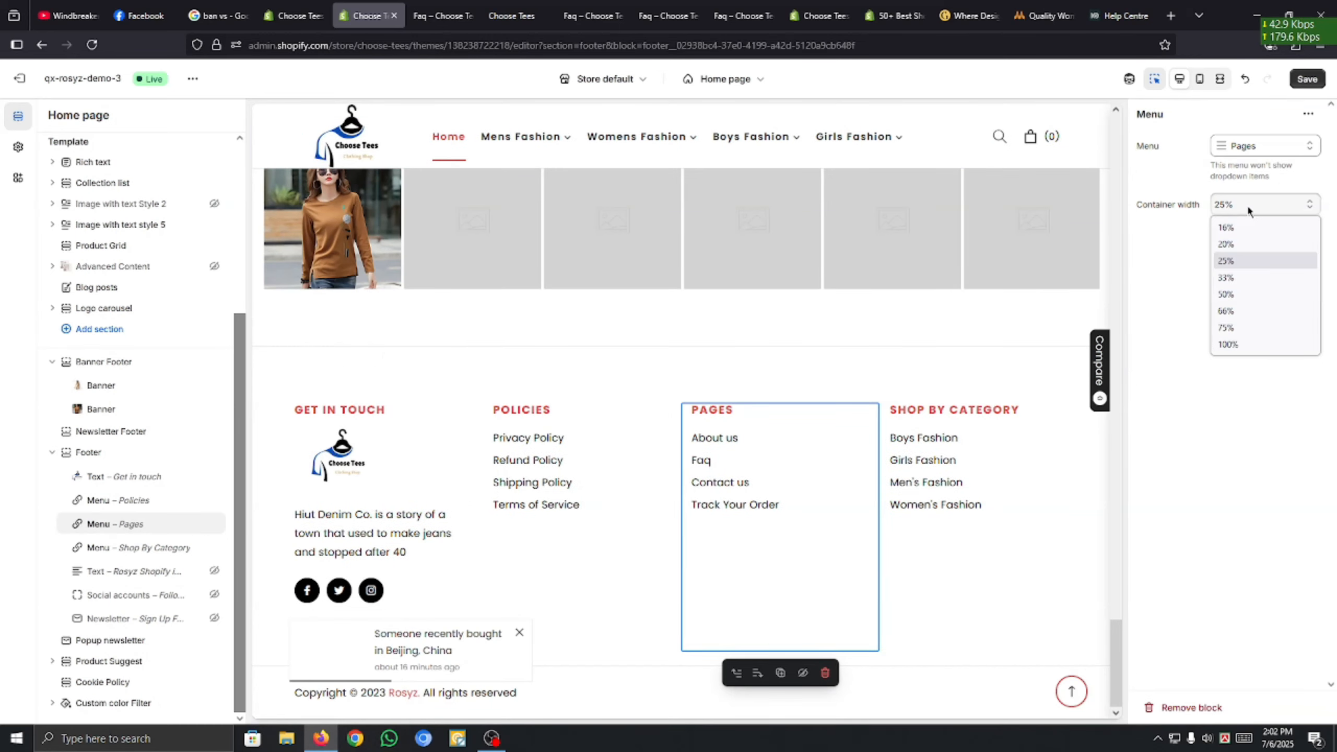
left_click(1238, 303)
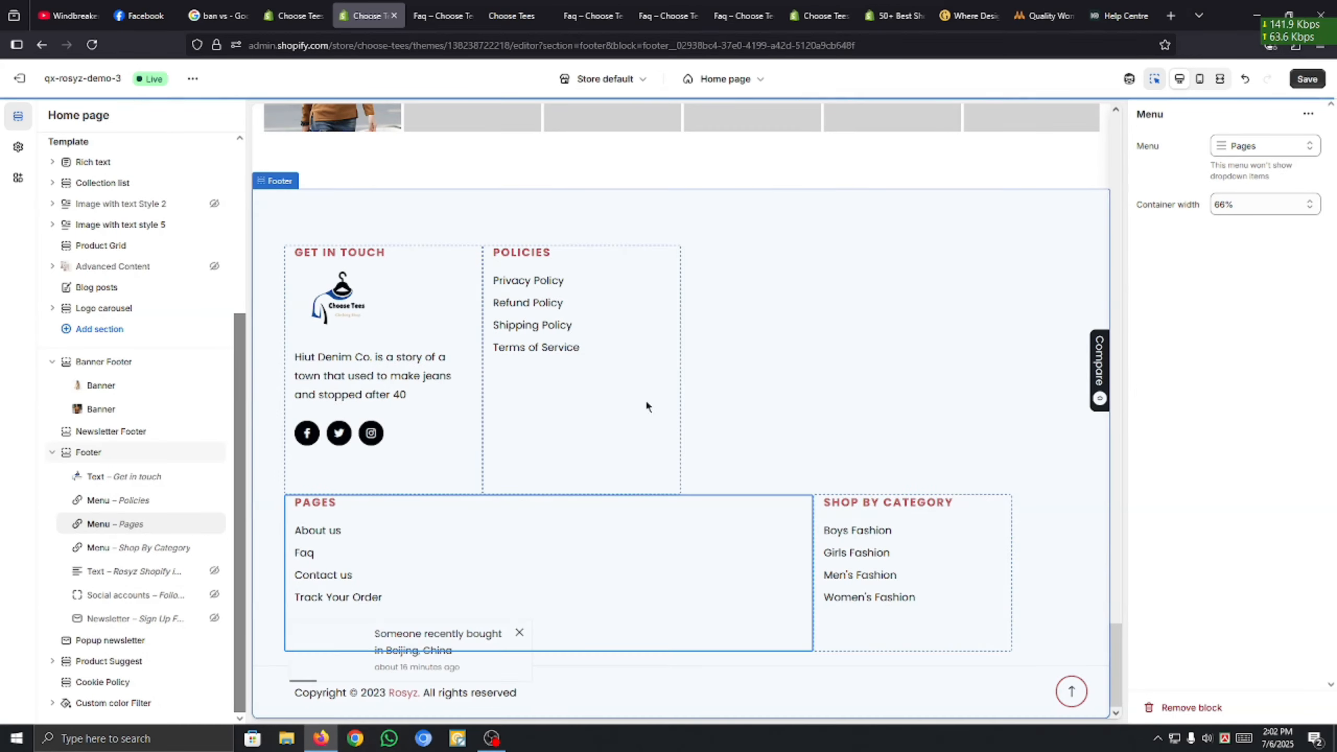
Try container widths of 25% and 16% for the footer's Pages menu block.
left_click(1258, 205)
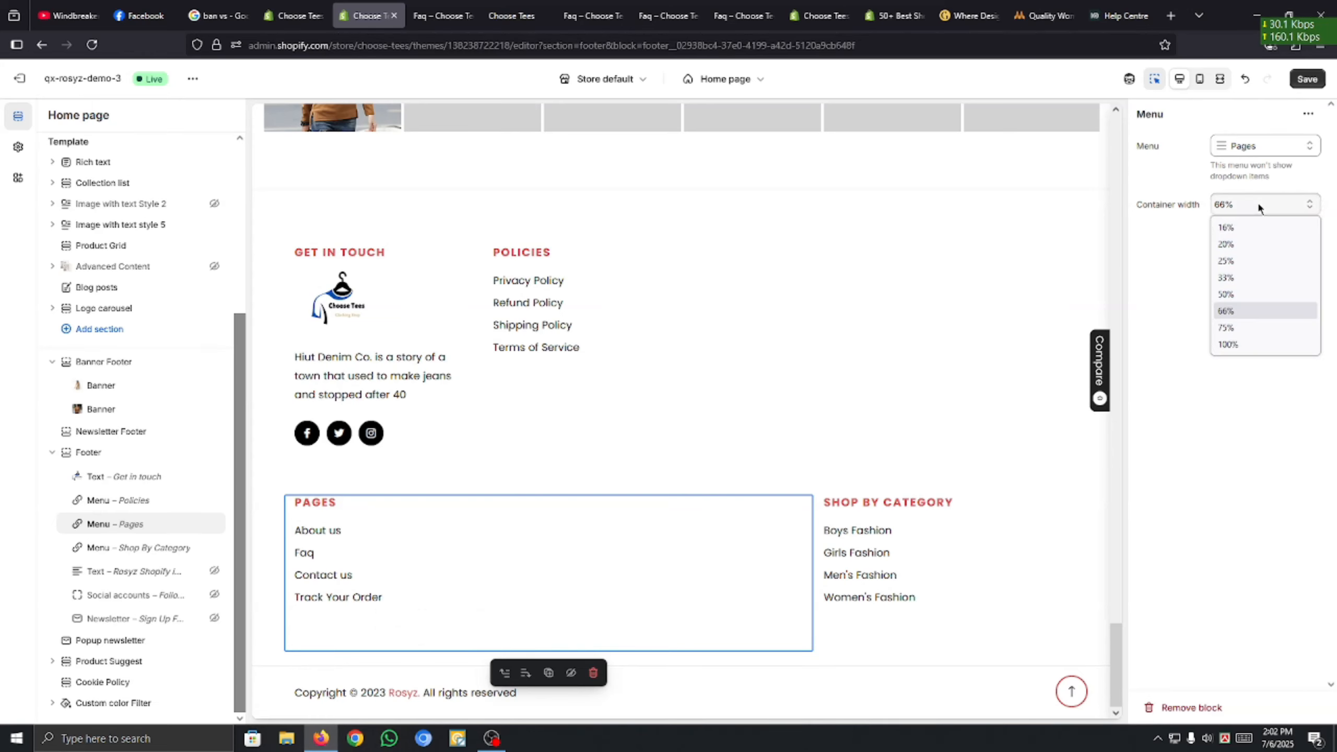
left_click(1252, 261)
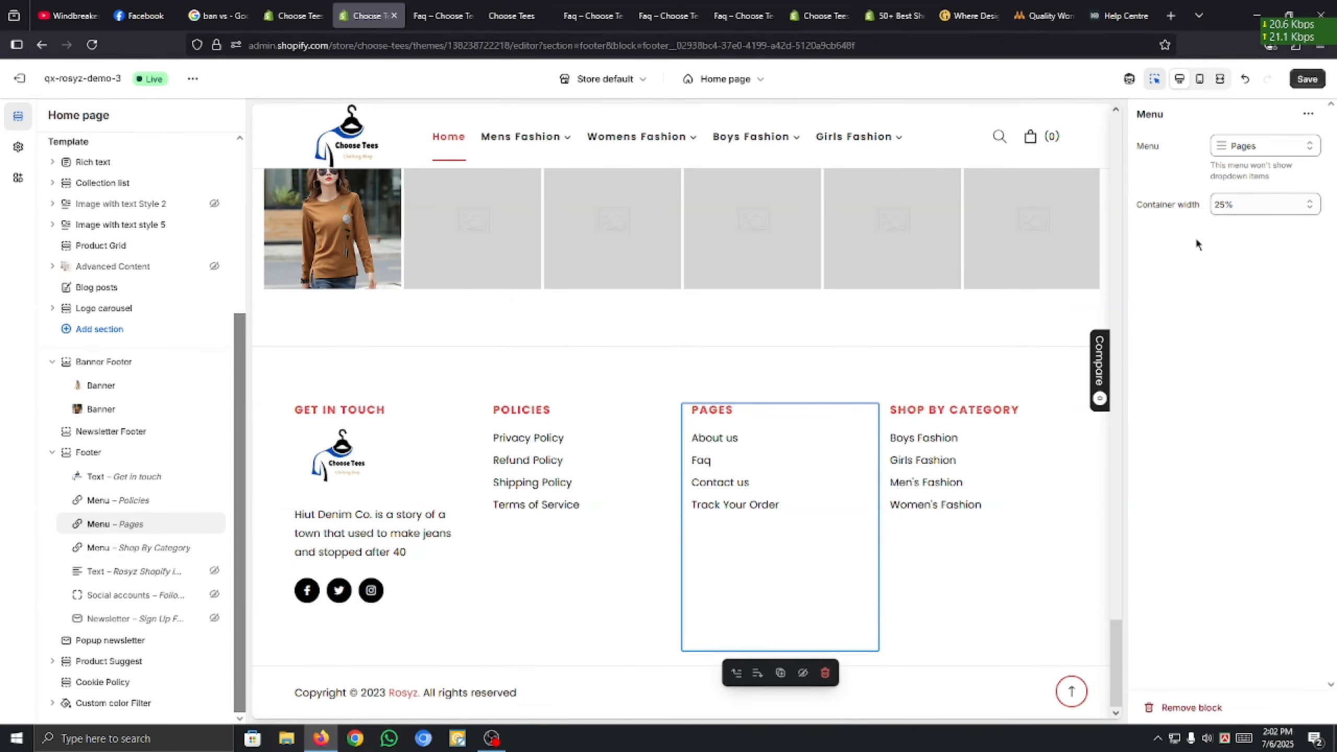
left_click(1245, 196)
left_click(1233, 237)
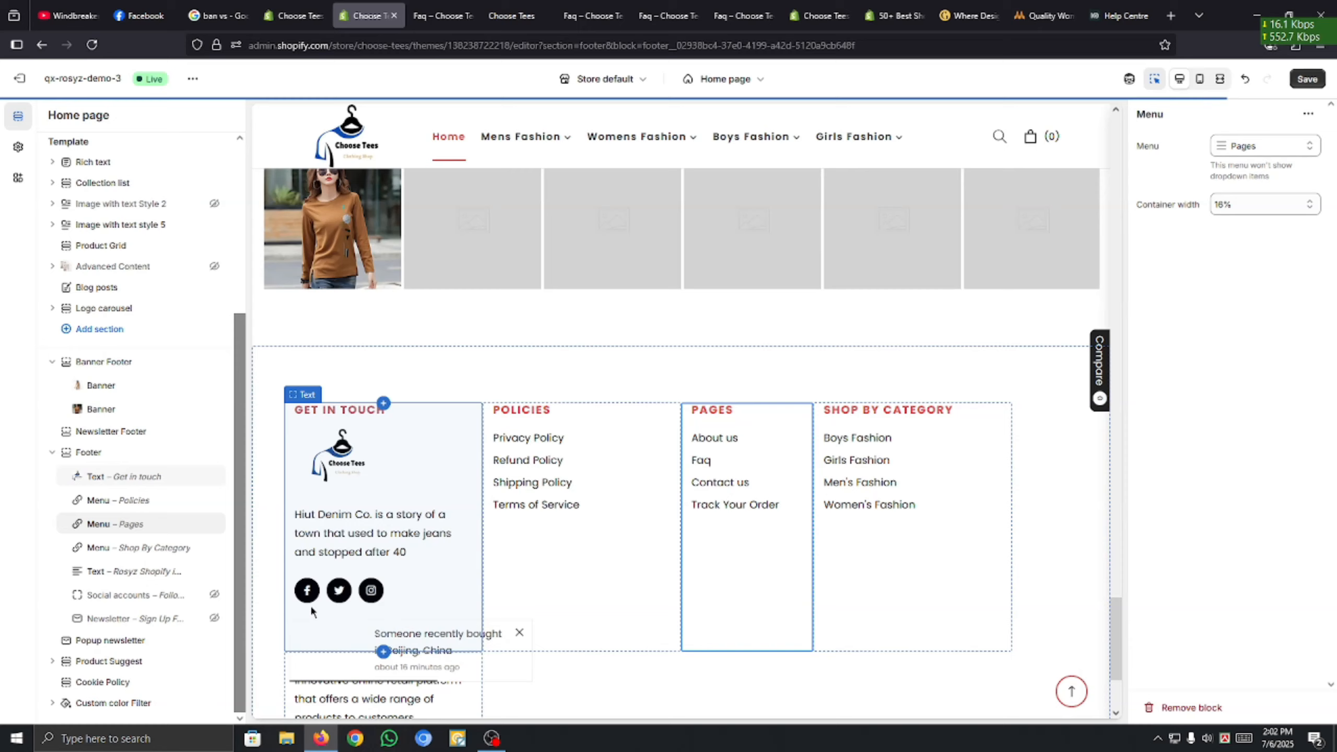
Set the container width of the footer's Rosyz Shopify text block and Get in touch block to 20%.
left_click(381, 561)
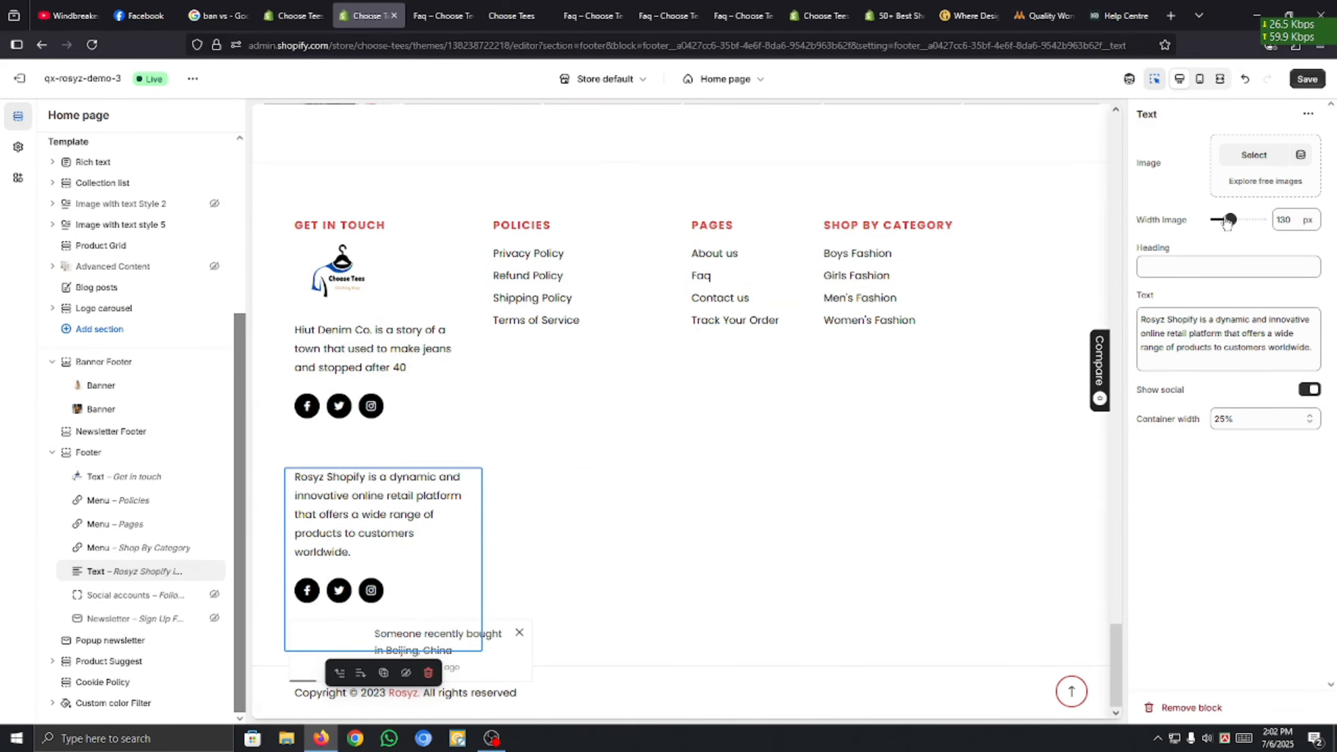
left_click(1246, 421)
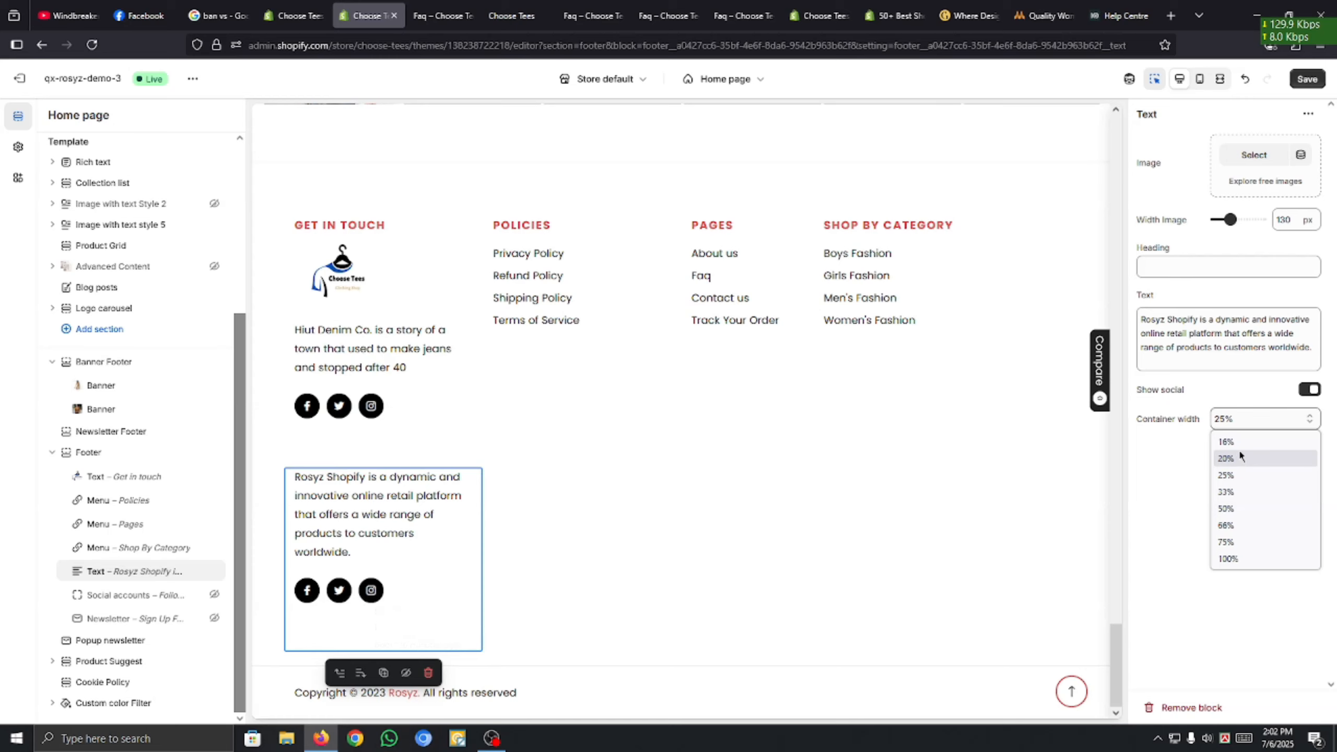
left_click(1234, 457)
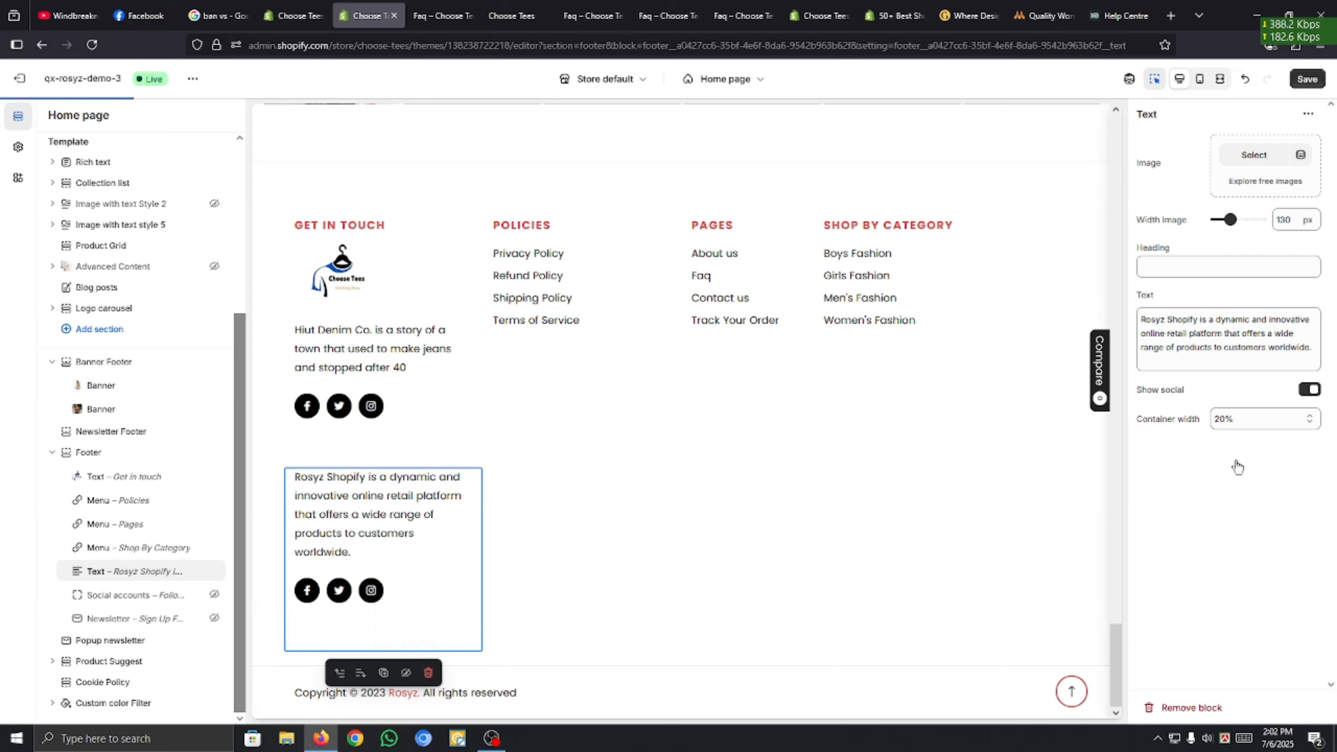
left_click(157, 478)
left_click(1235, 424)
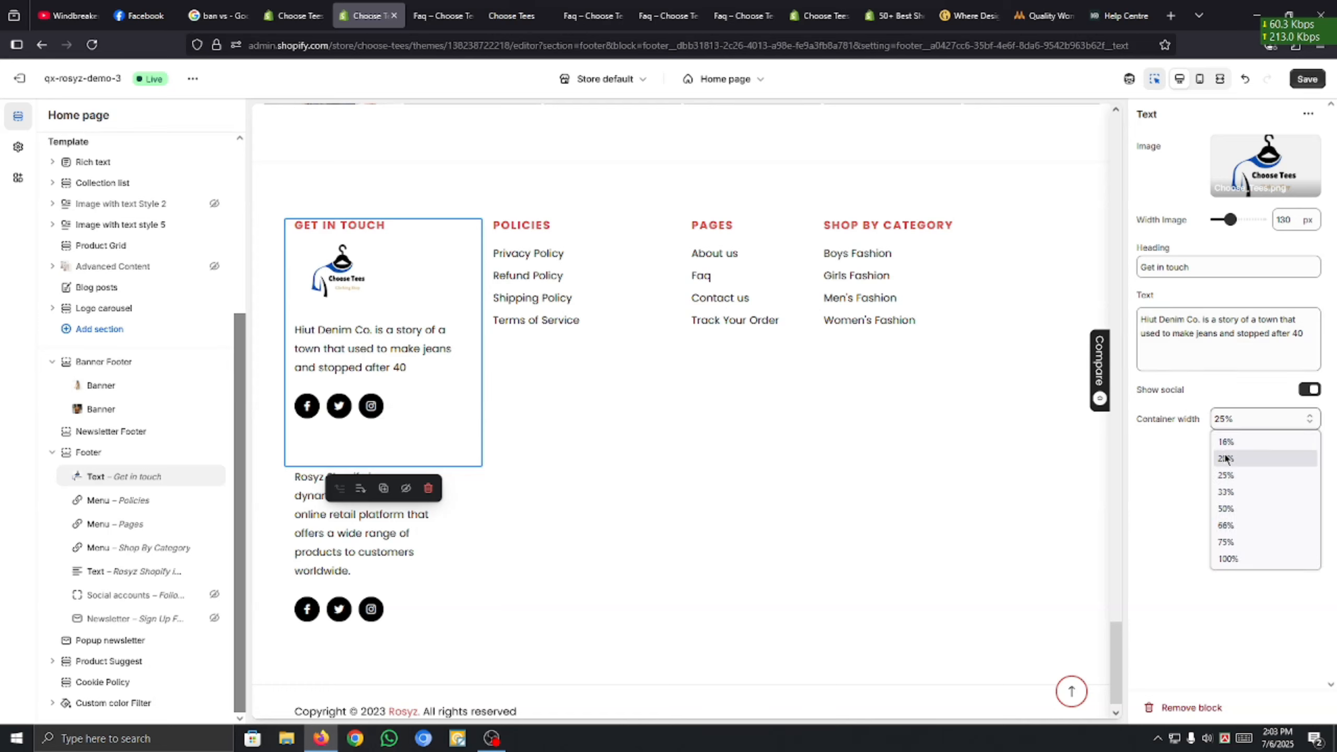
left_click(1234, 458)
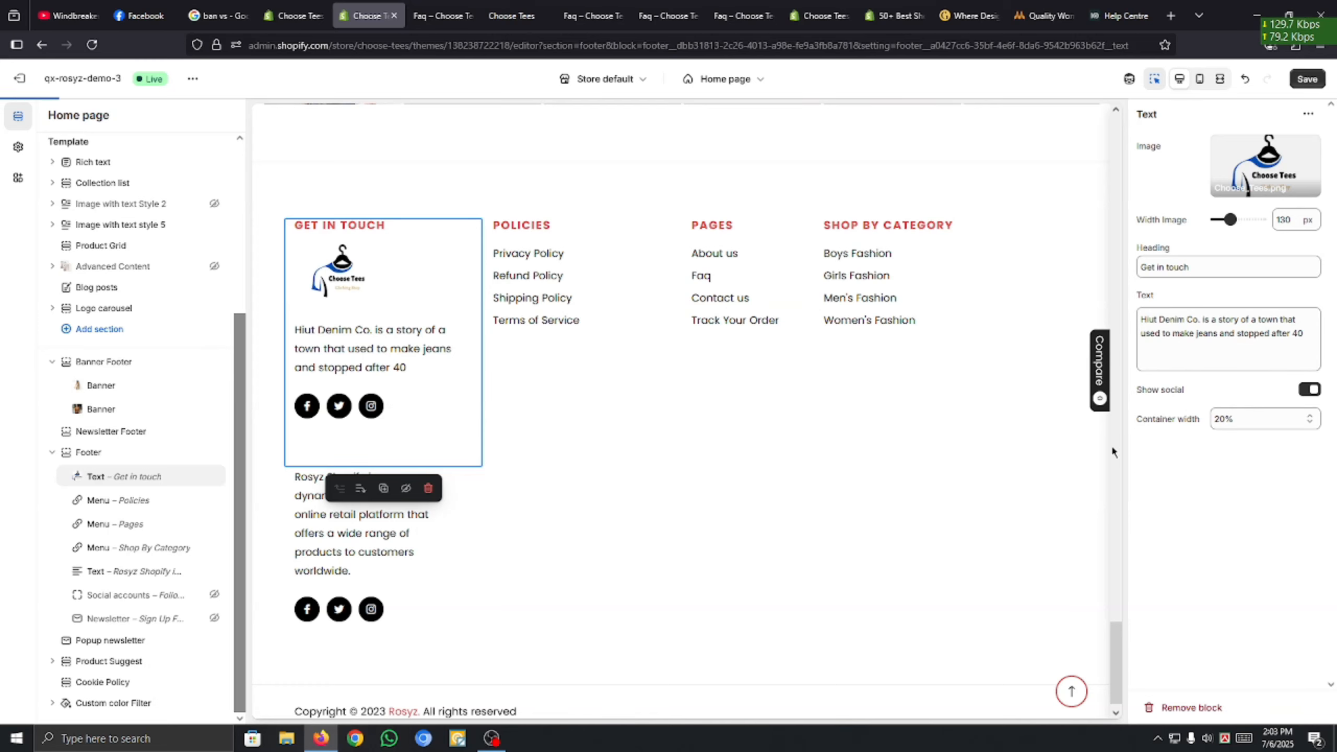
Set the container width of the footer's Policies and Shop By Category menu blocks to 20%.
left_click(512, 278)
left_click(1262, 205)
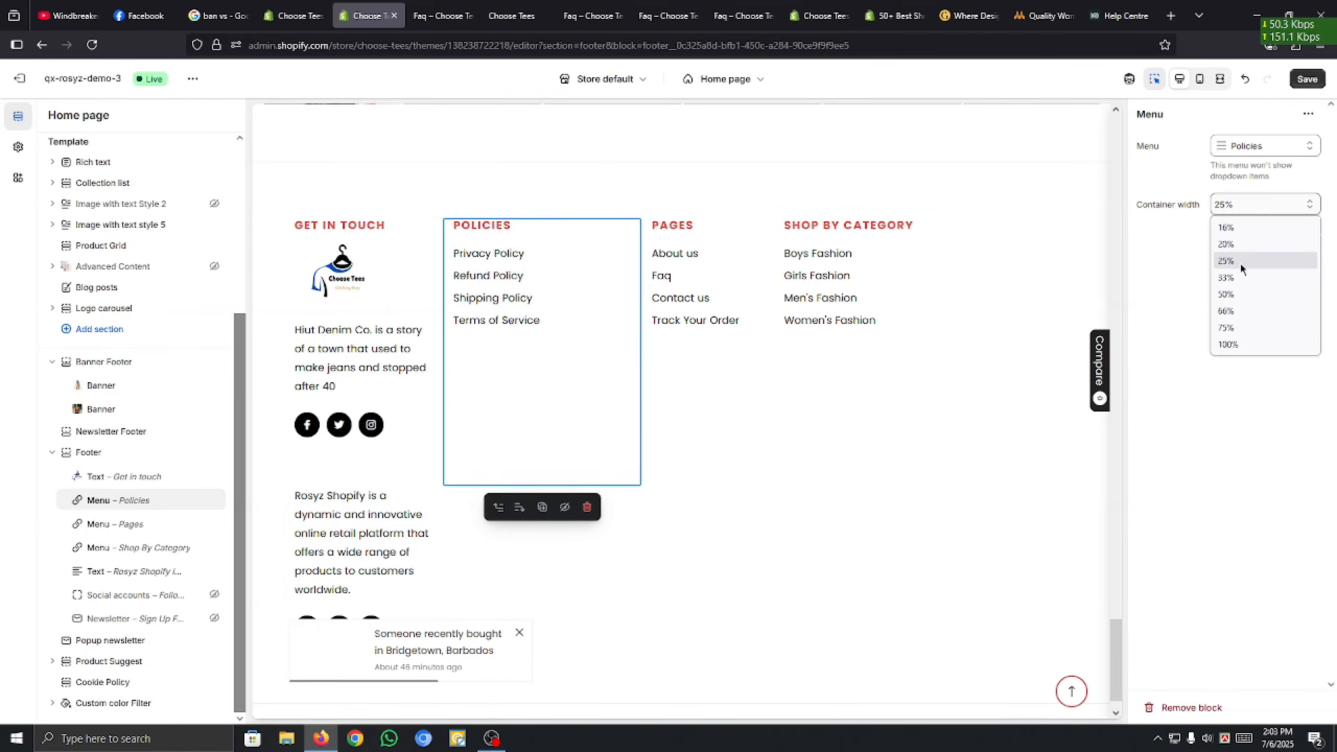
left_click(1237, 244)
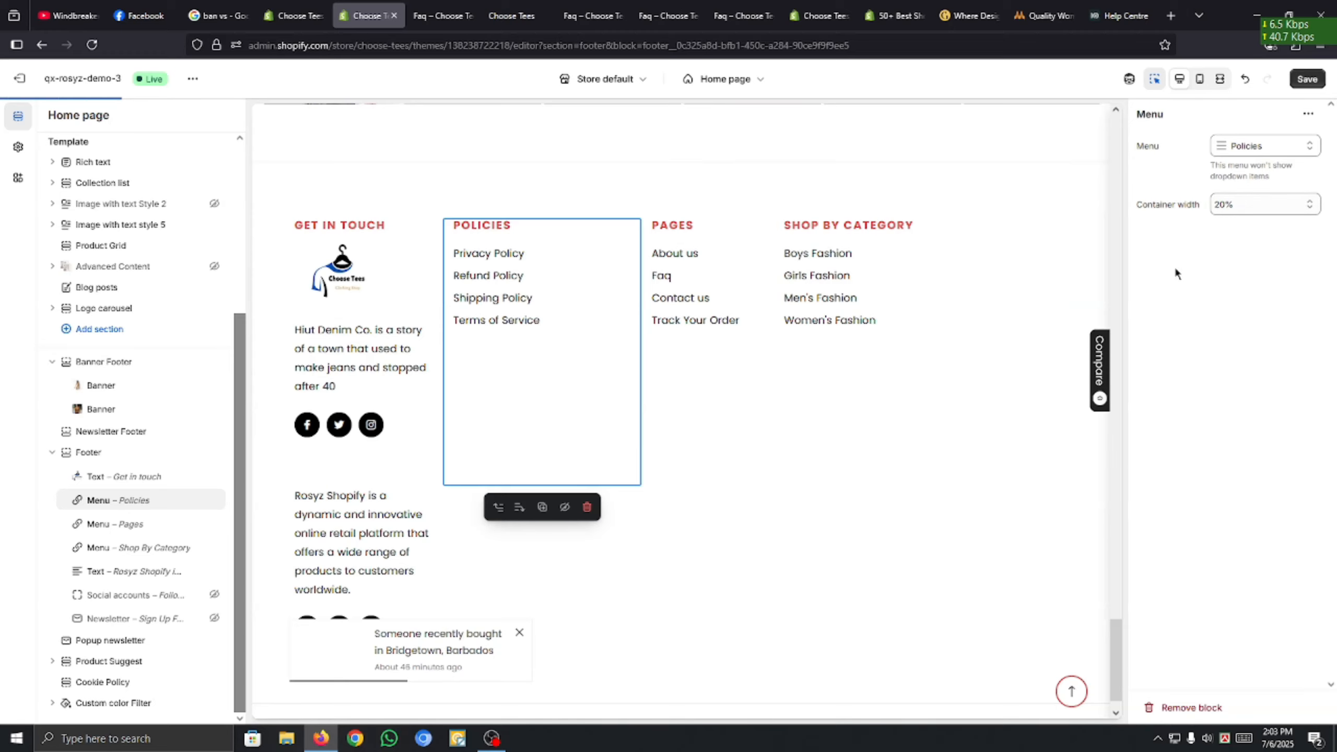
left_click(777, 274)
left_click(1293, 206)
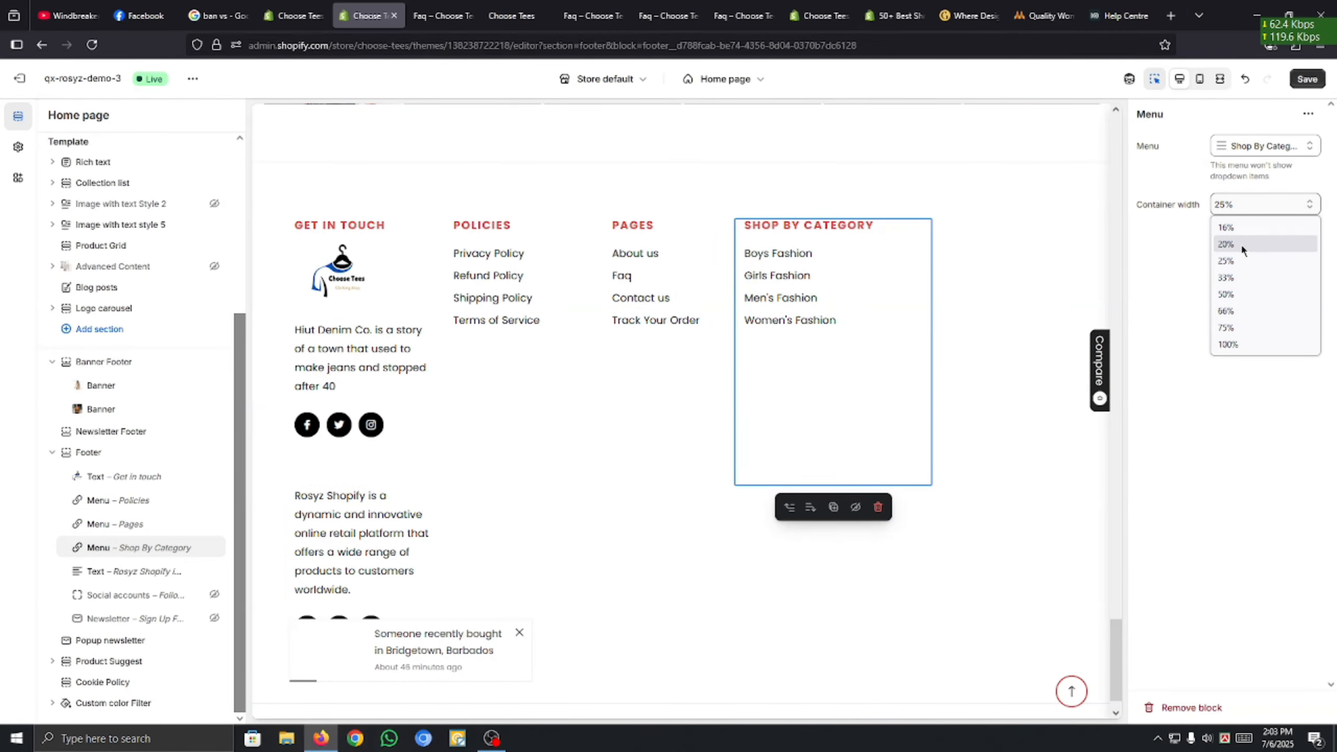
left_click(1241, 243)
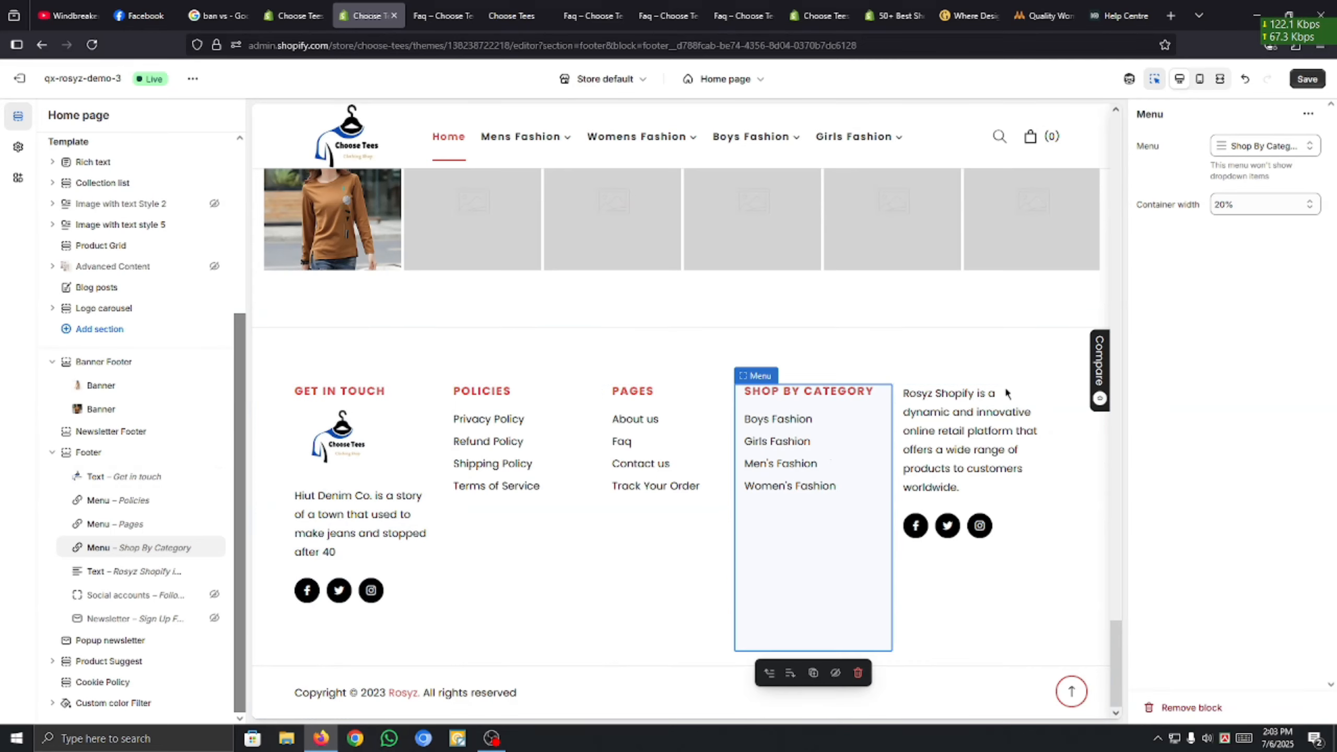
Try a 16% container width for the Shop By Category menu block and check the footer columns in the preview.
left_click(1251, 203)
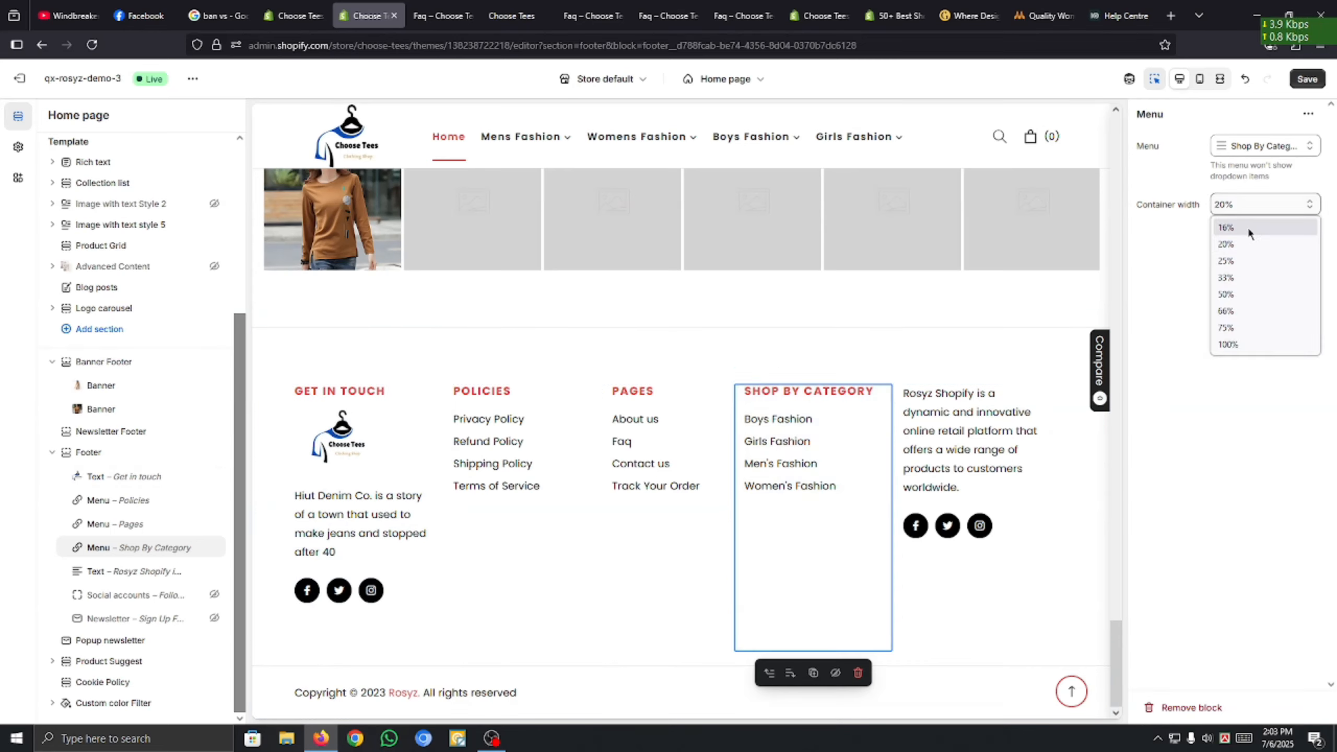
left_click(1249, 230)
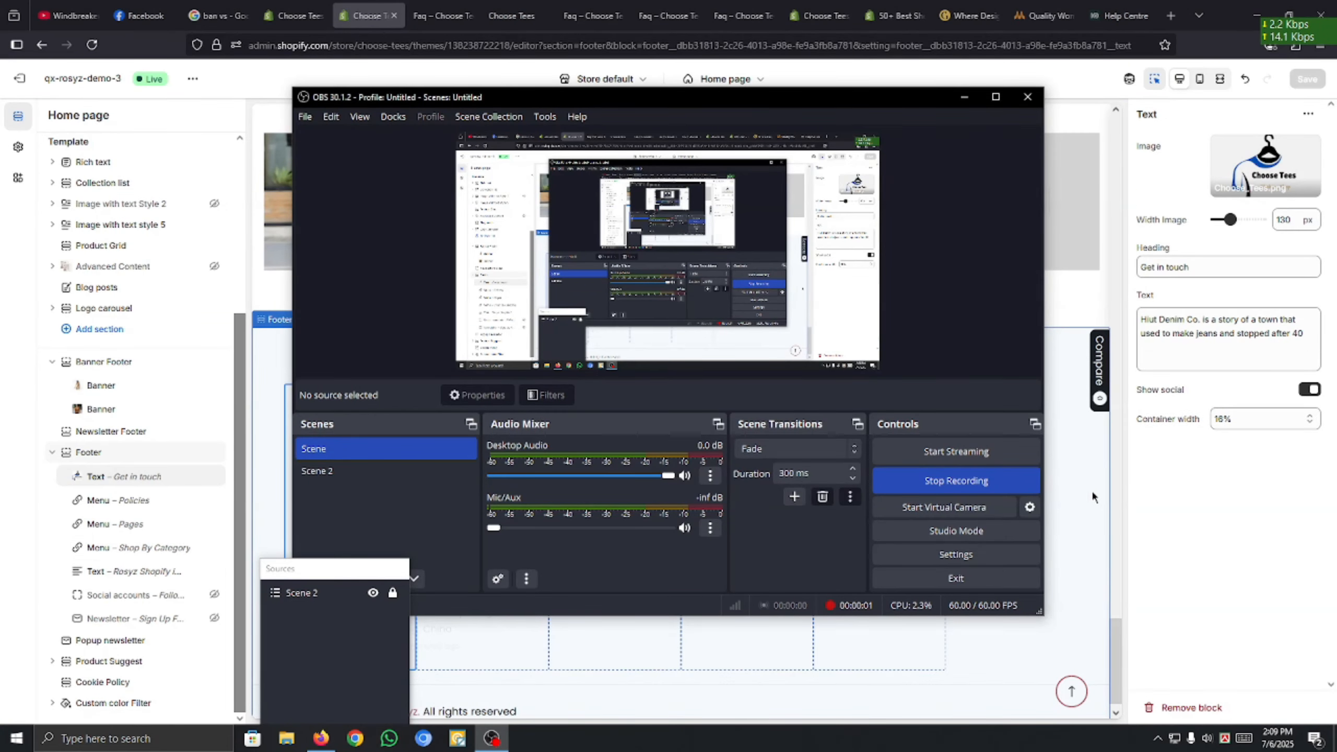
left_click(1161, 493)
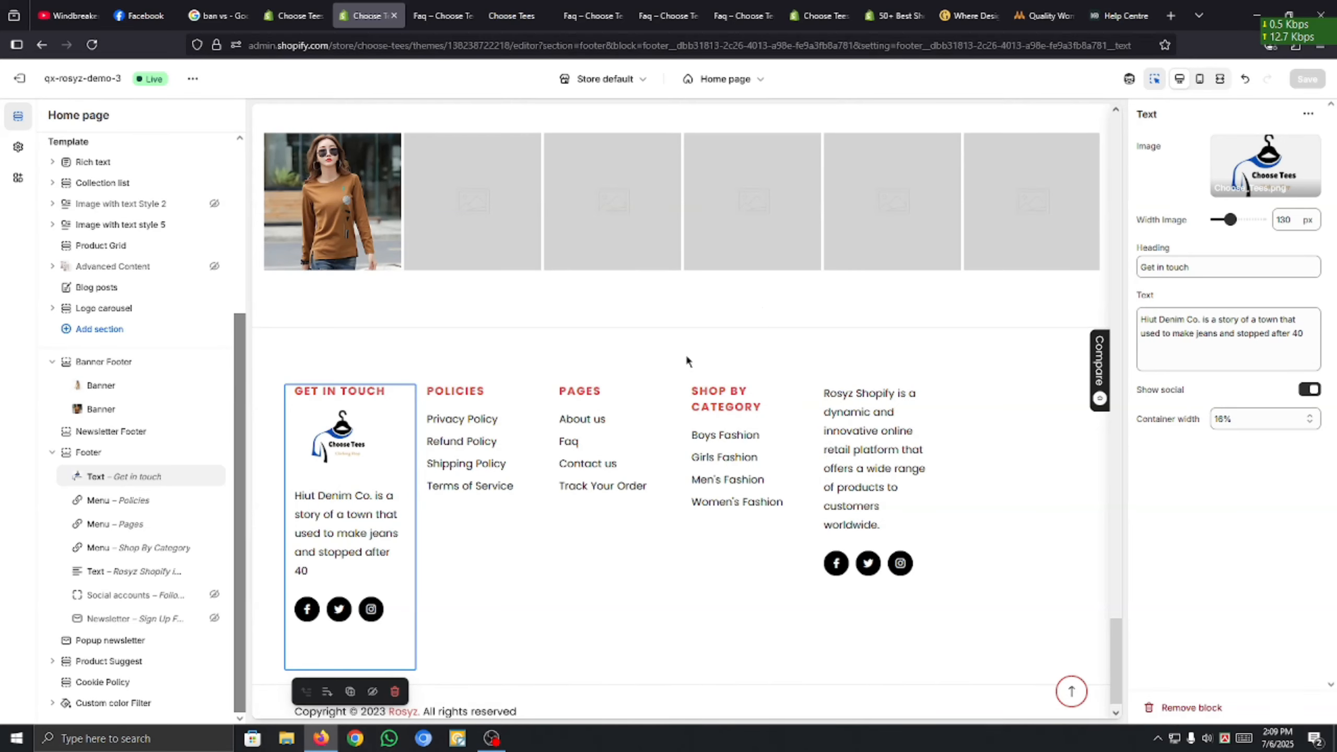
scroll(756, 338, "up", 2)
scroll(756, 337, "down", 3)
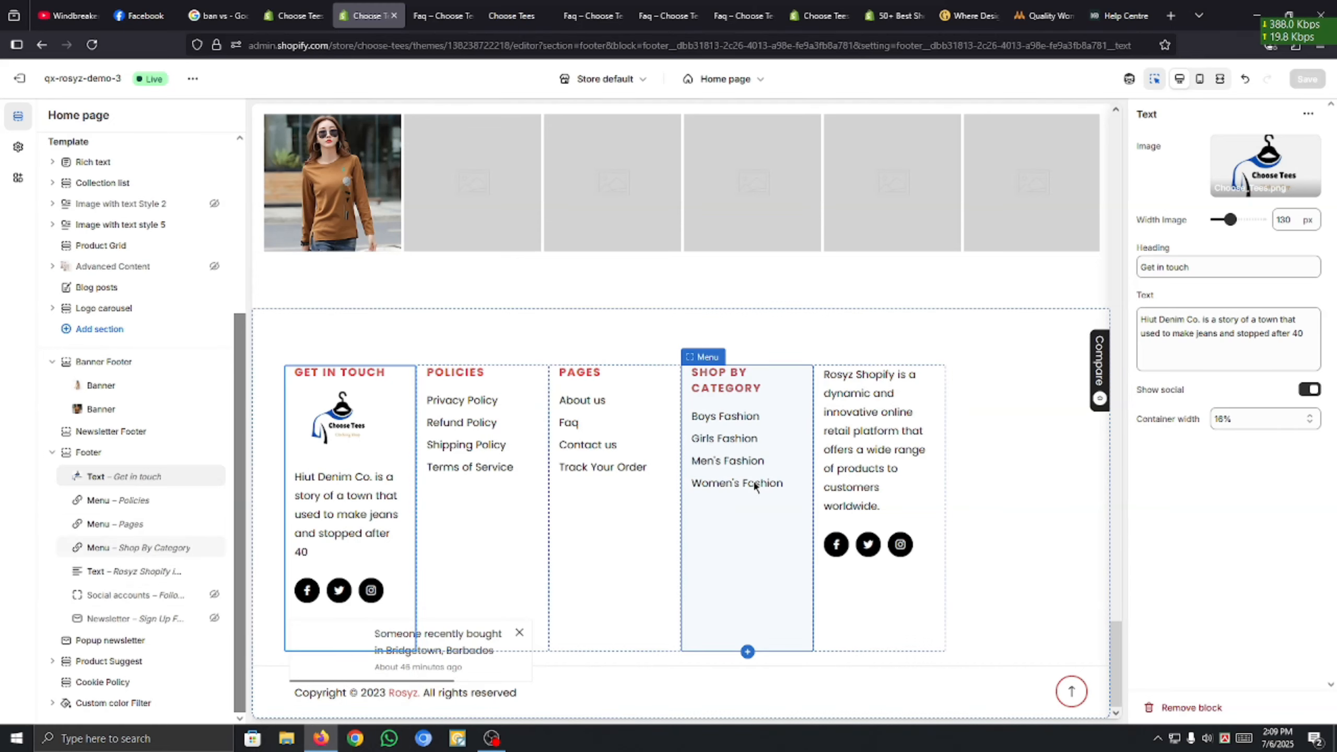
Set the container width of the footer's Get in touch text block and Policies menu block to 25%.
left_click(1249, 422)
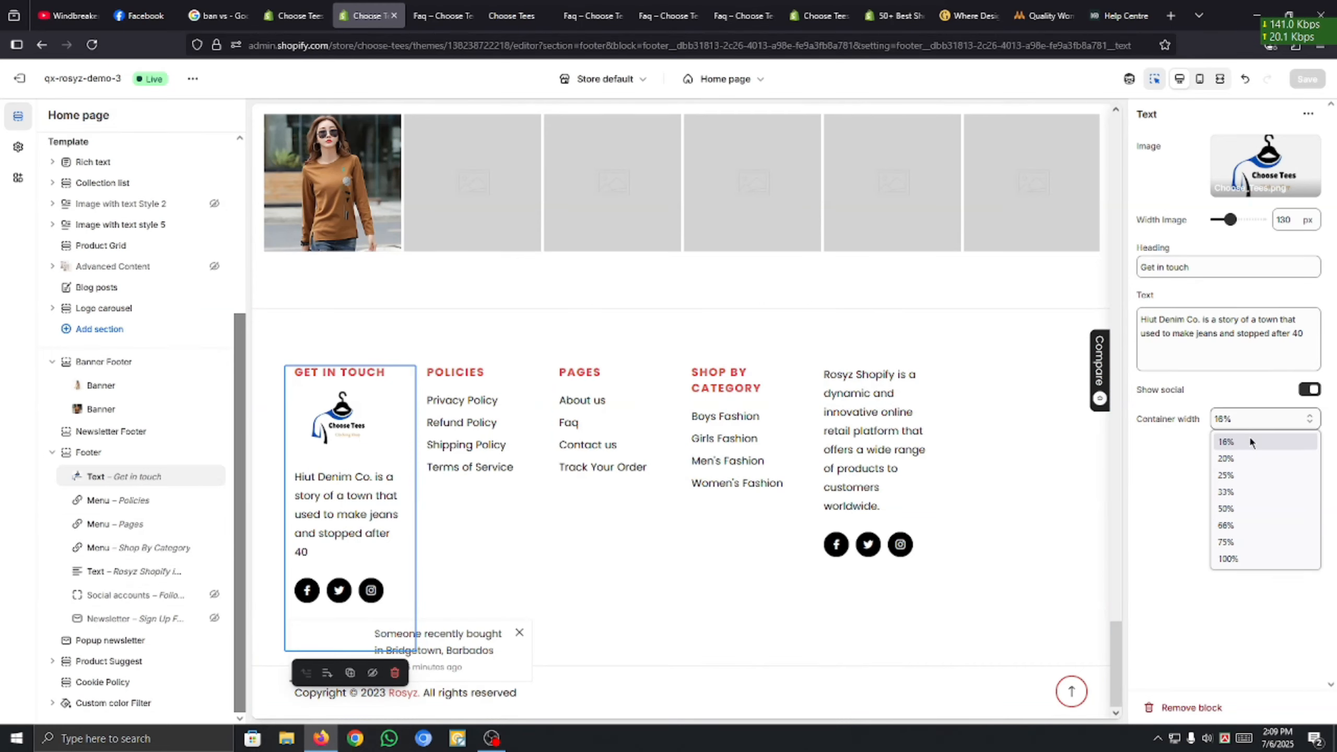
left_click(1247, 471)
left_click(131, 501)
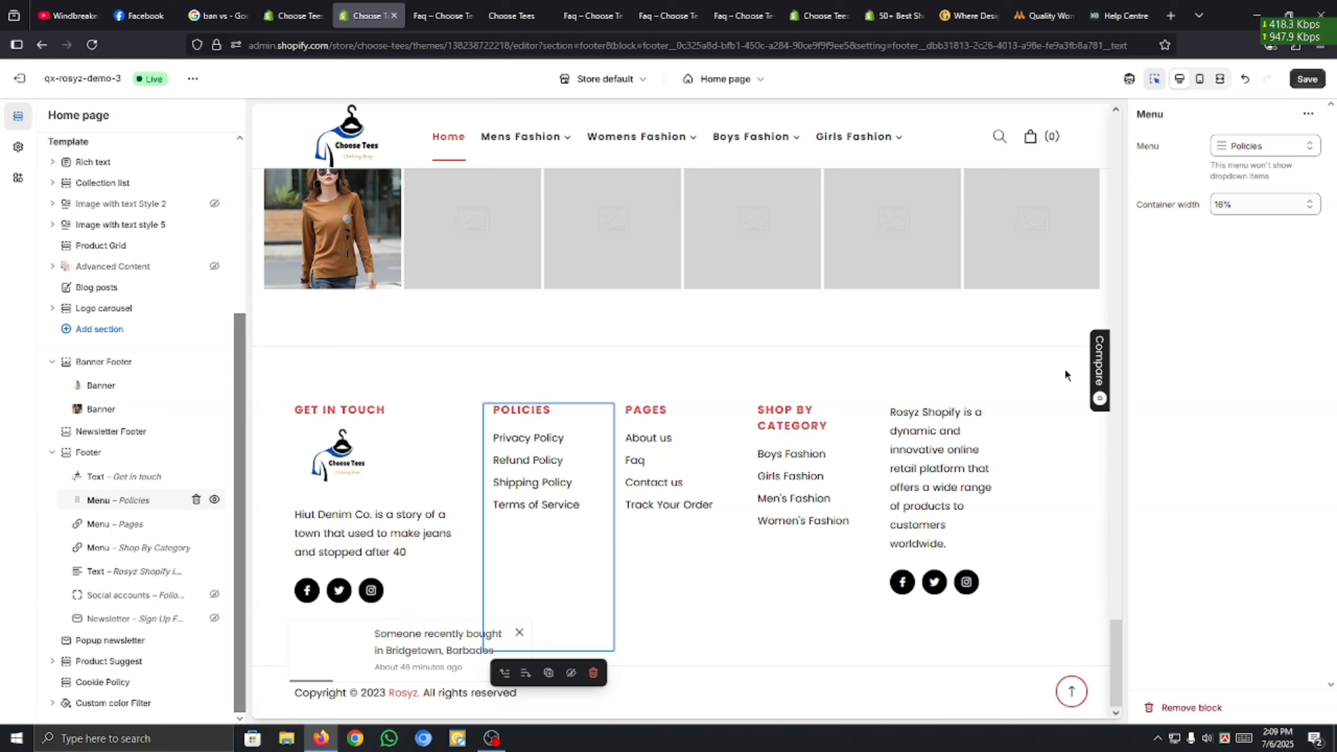
left_click(1245, 204)
left_click(1239, 259)
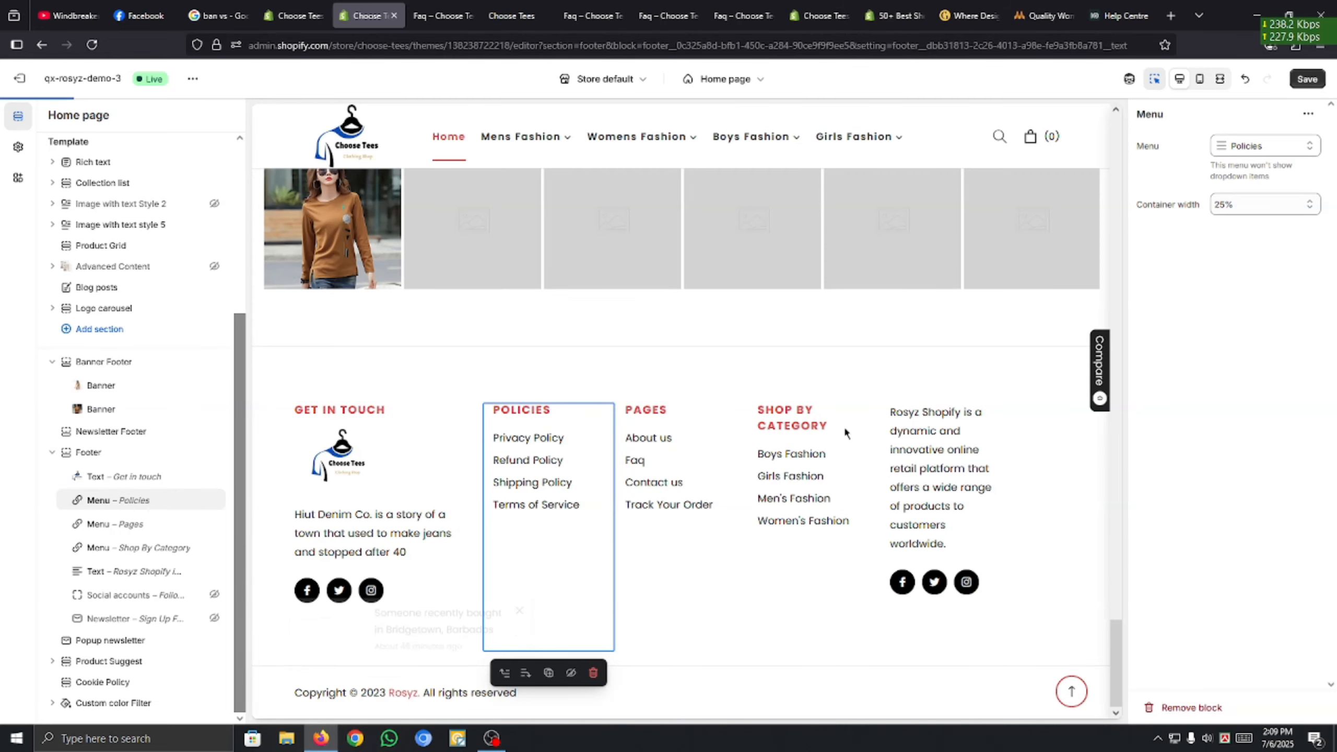
Set the container width of the footer's Pages and Shop By Category menu blocks to 25%.
left_click(131, 524)
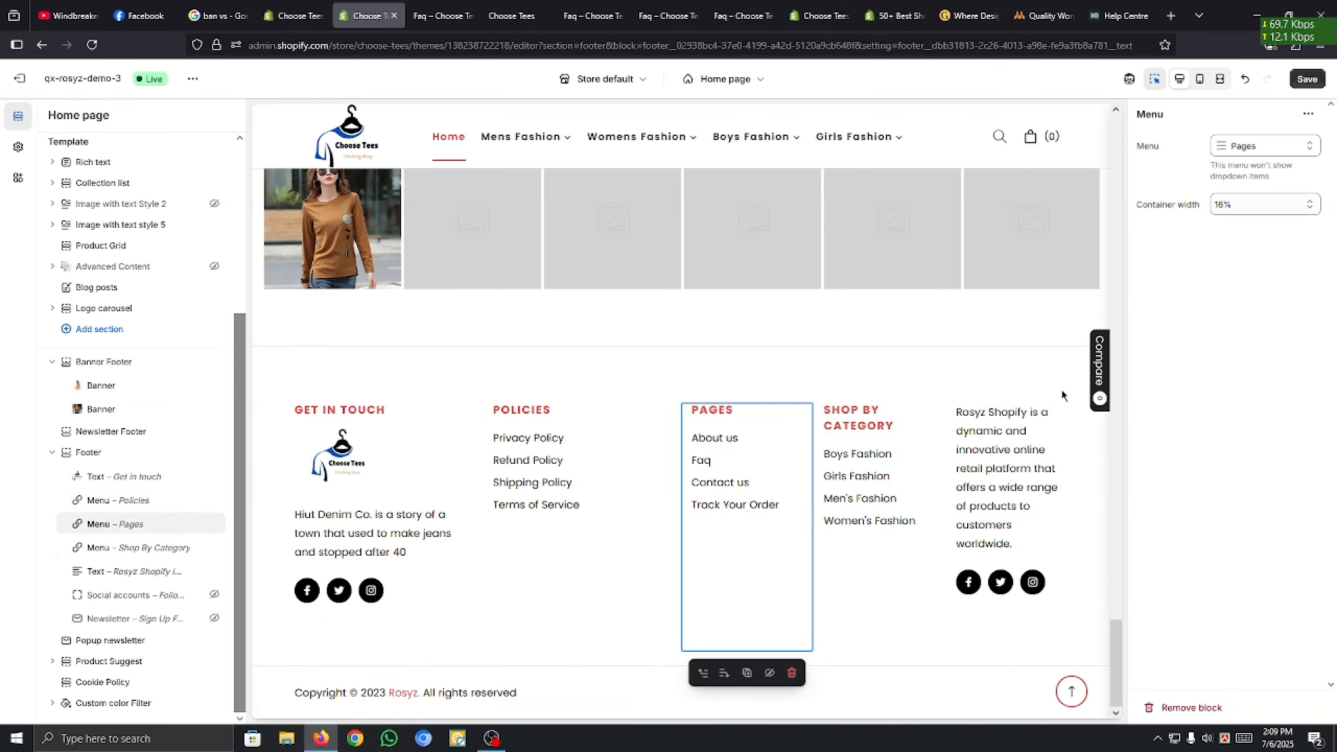
left_click(1246, 204)
left_click(1239, 261)
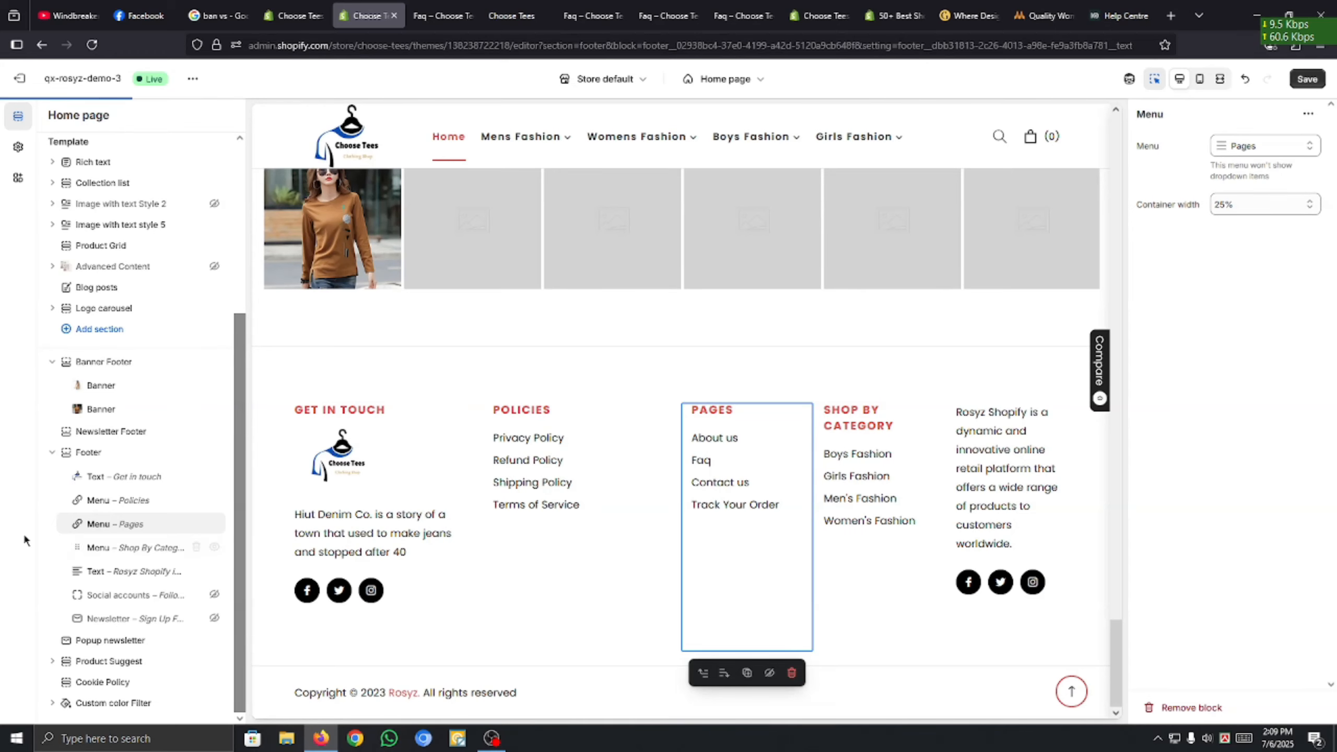
left_click(131, 549)
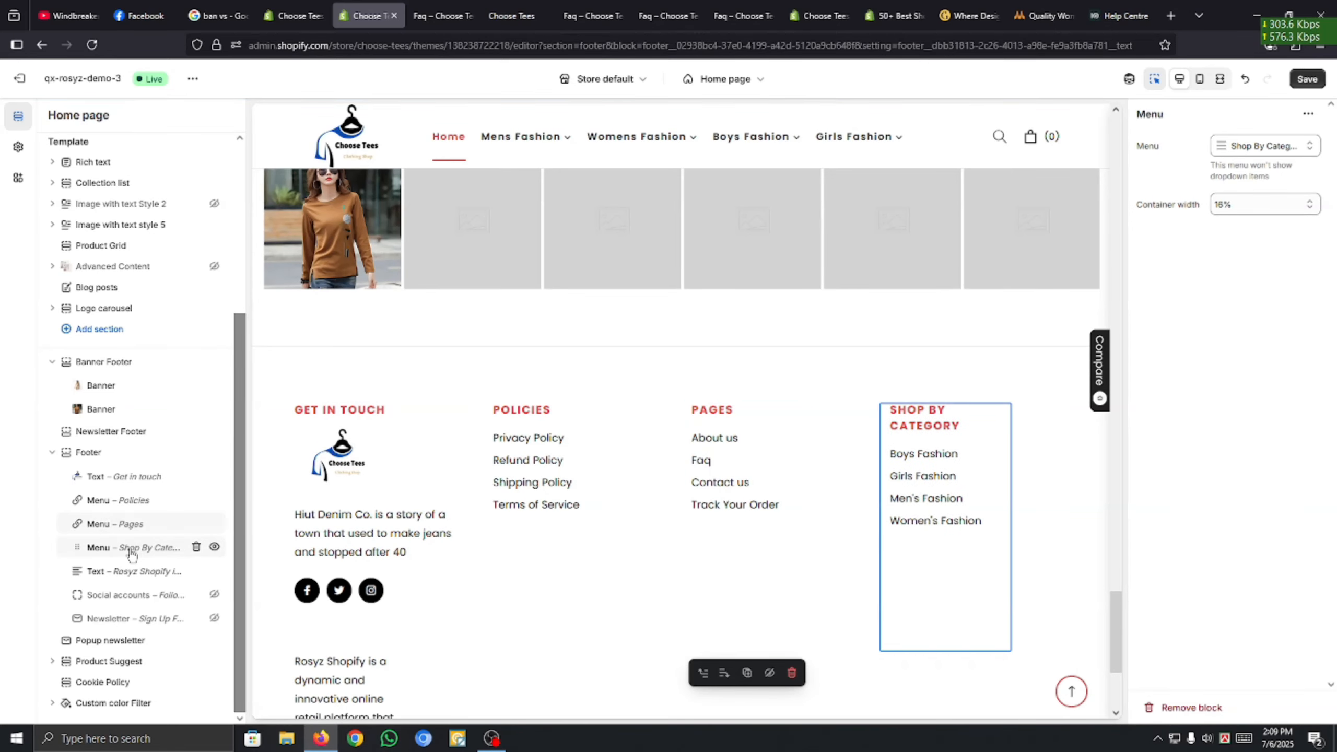
left_click(1272, 203)
left_click(1263, 251)
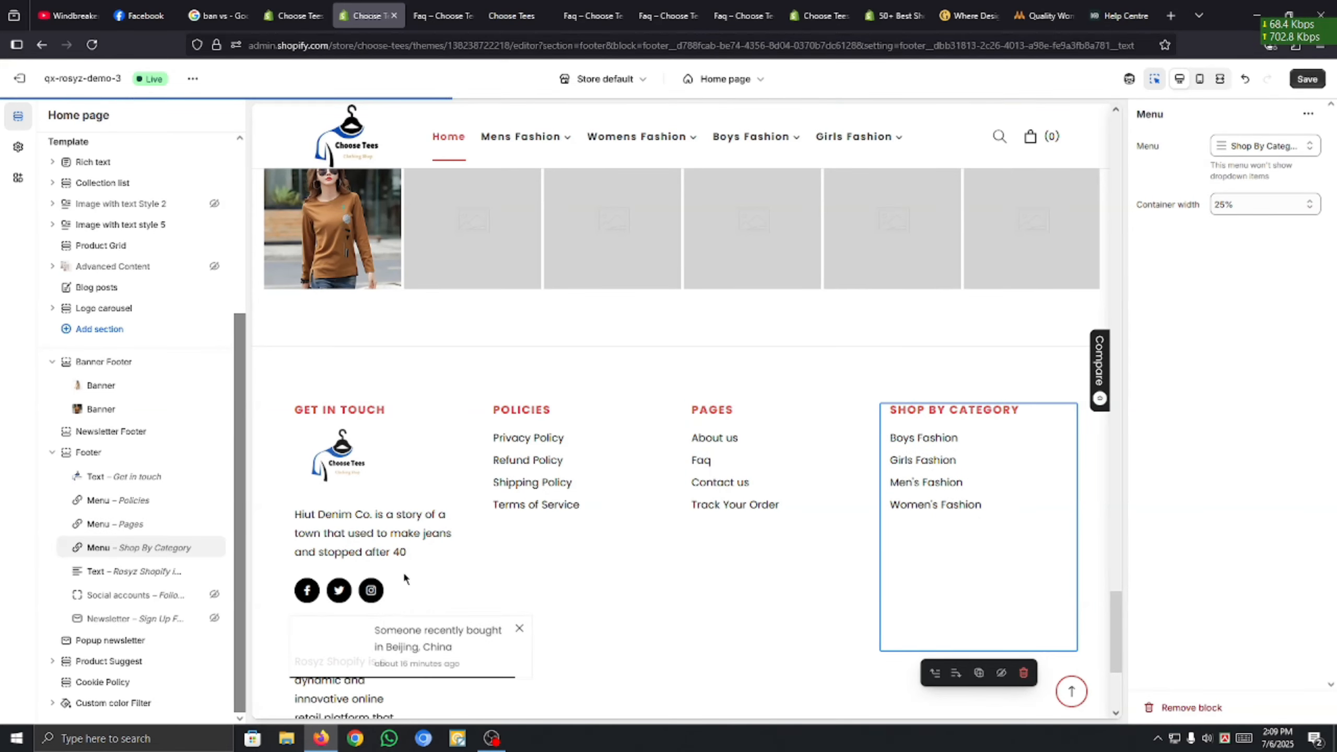
Save the footer changes and look over the home page preview.
scroll(403, 570, "up", 10)
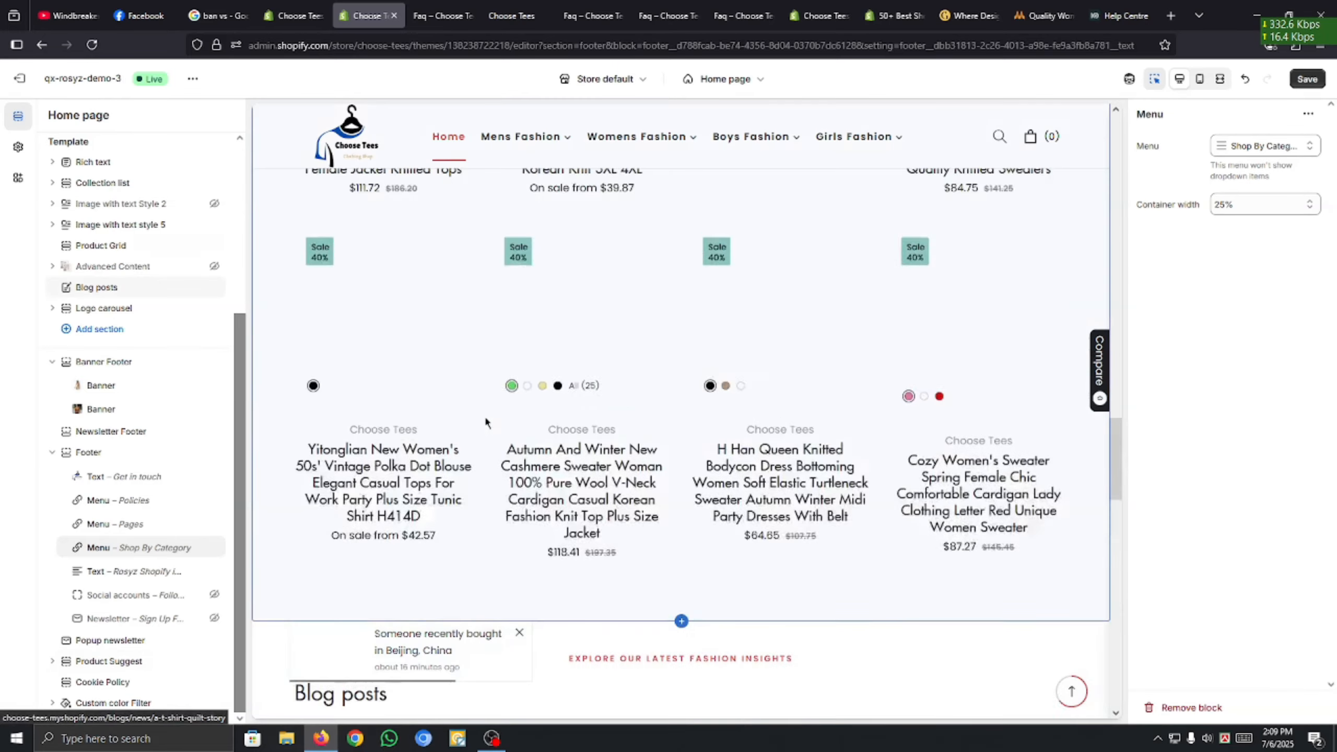
scroll(485, 415, "up", 15)
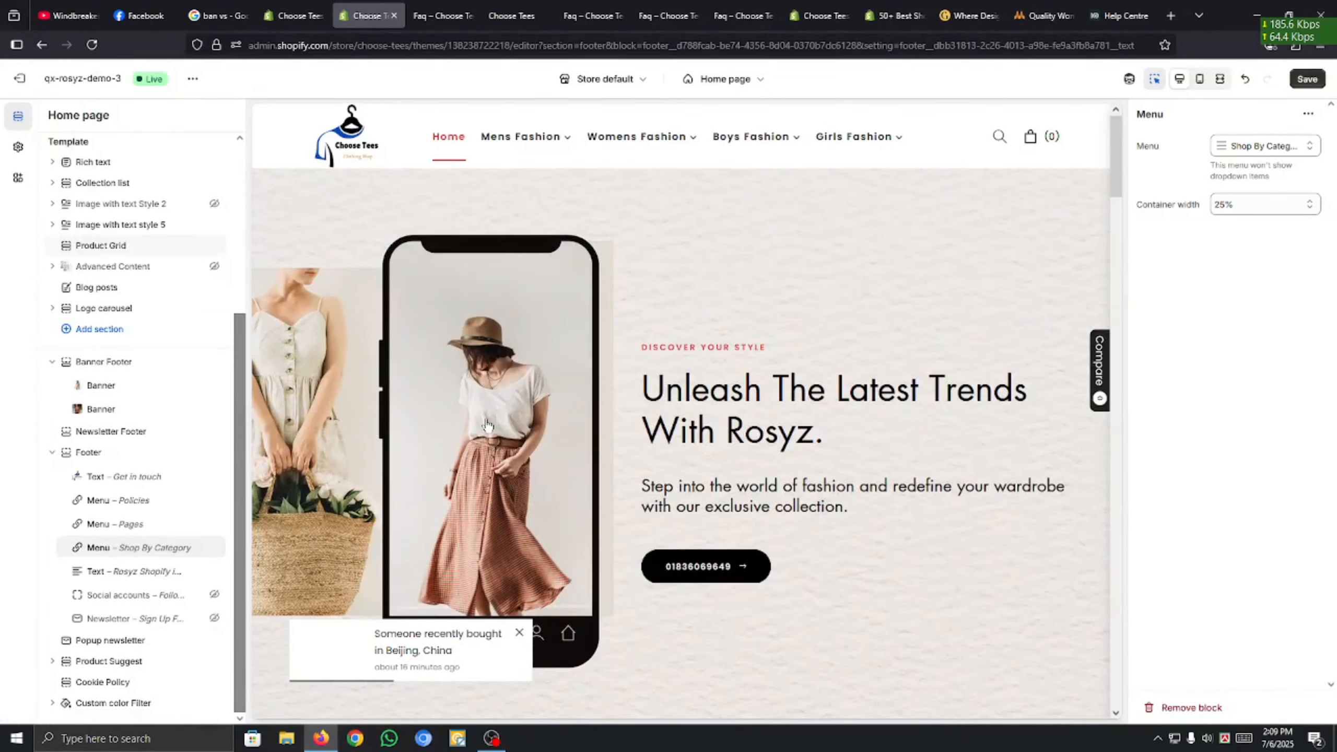
left_click(1307, 79)
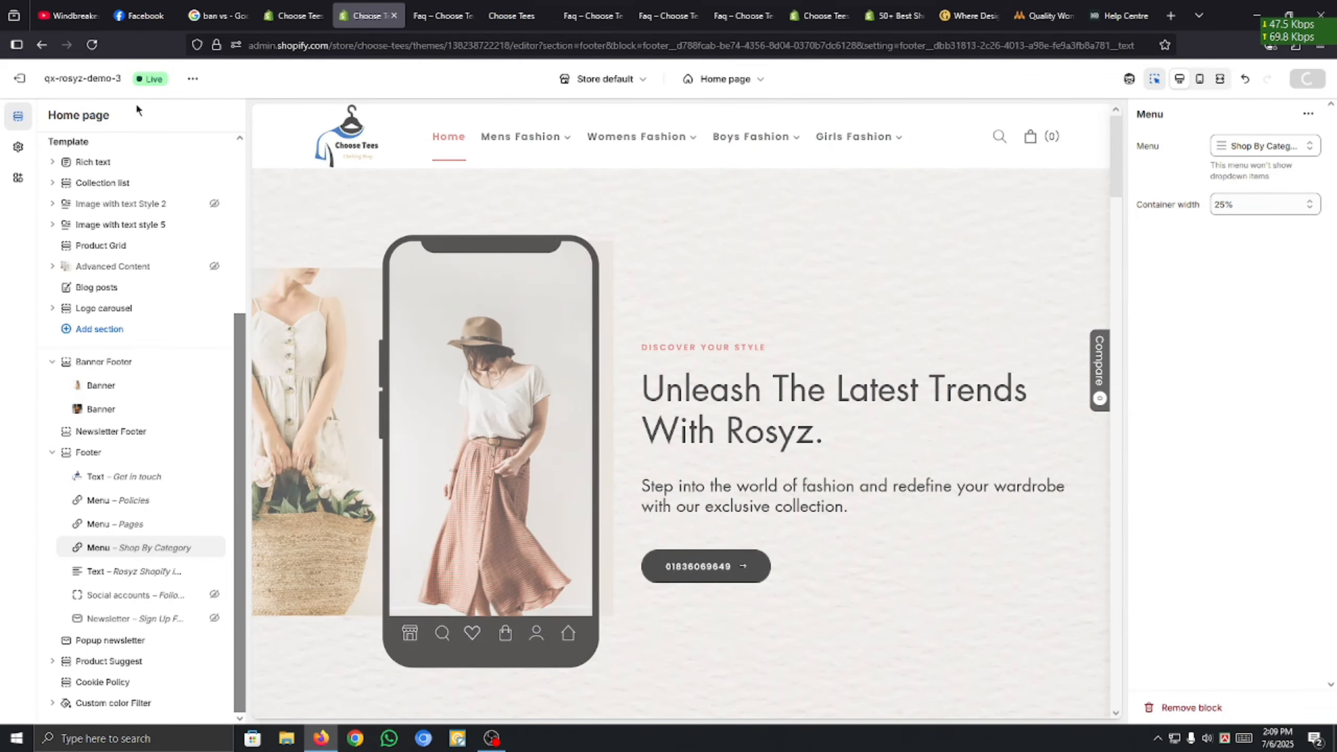
scroll(475, 425, "down", 5)
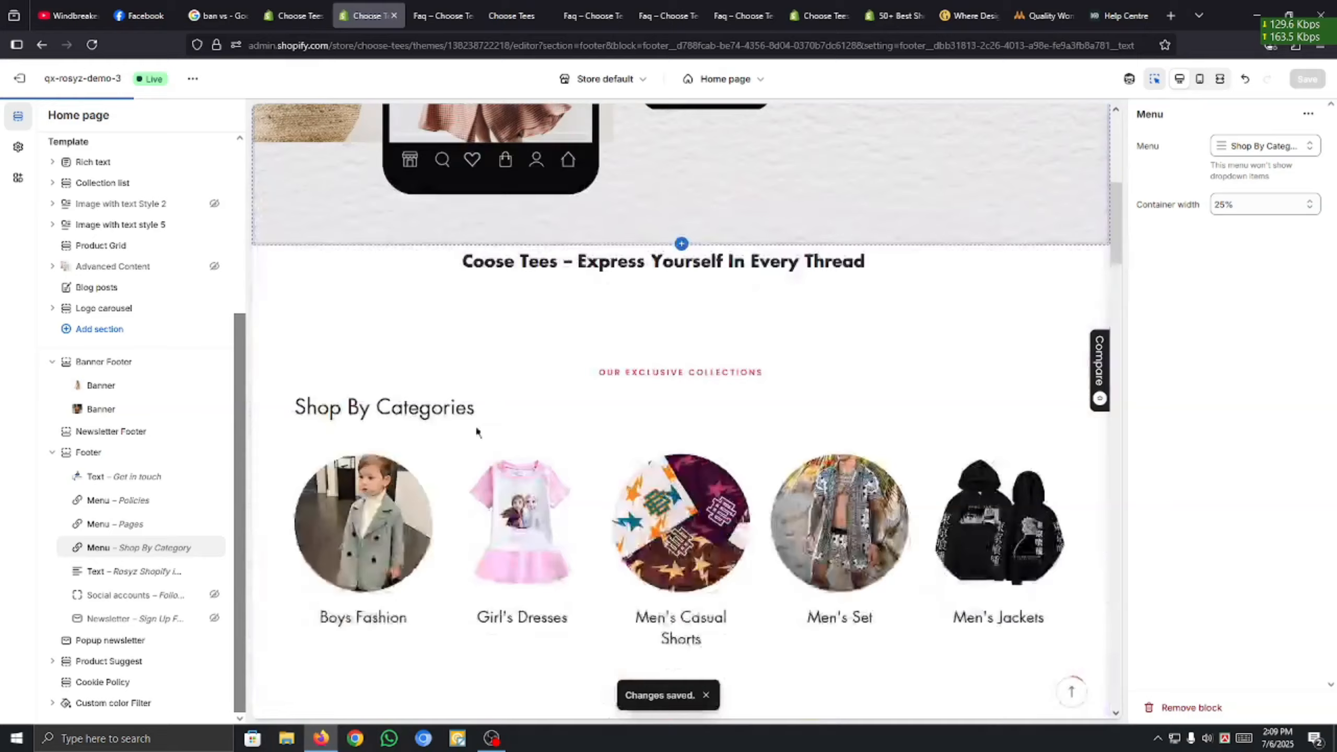
scroll(475, 424, "down", 15)
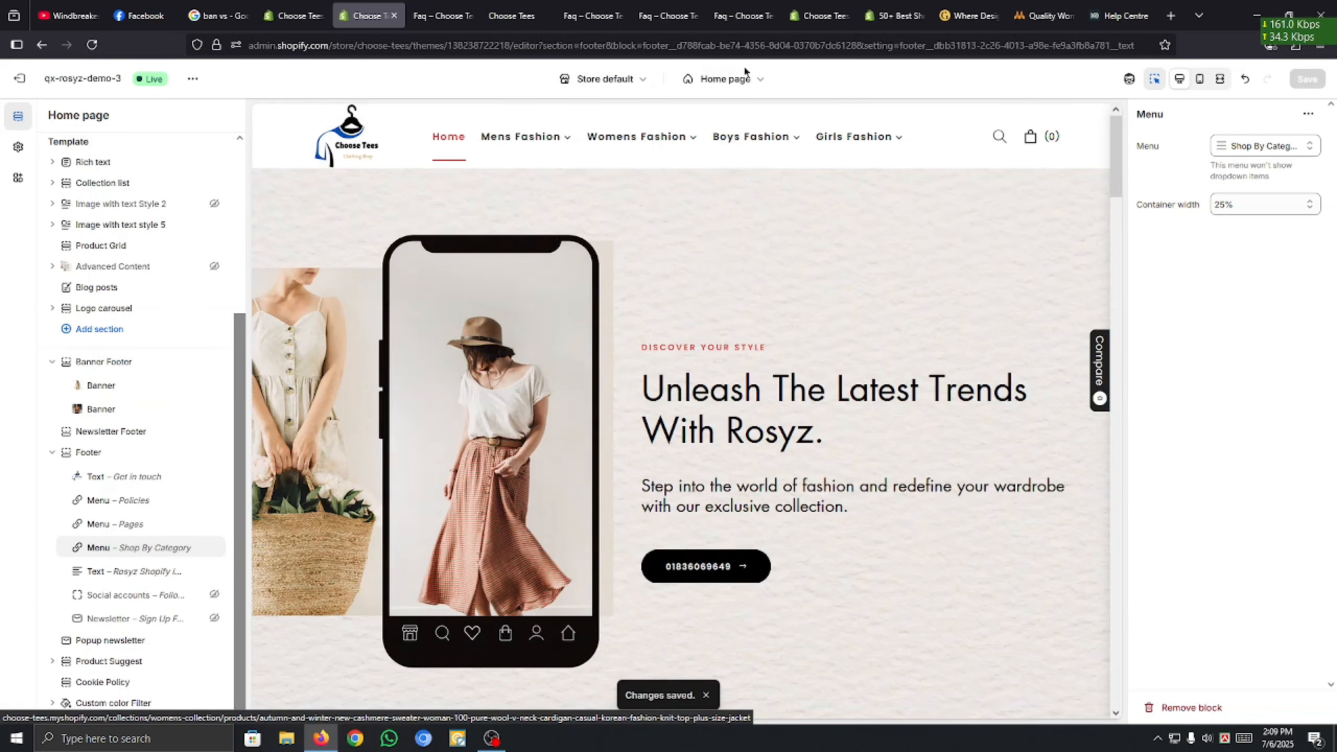
Examine the theme's list of page templates and which of them are assigned to pages.
left_click(746, 89)
left_click(1234, 456)
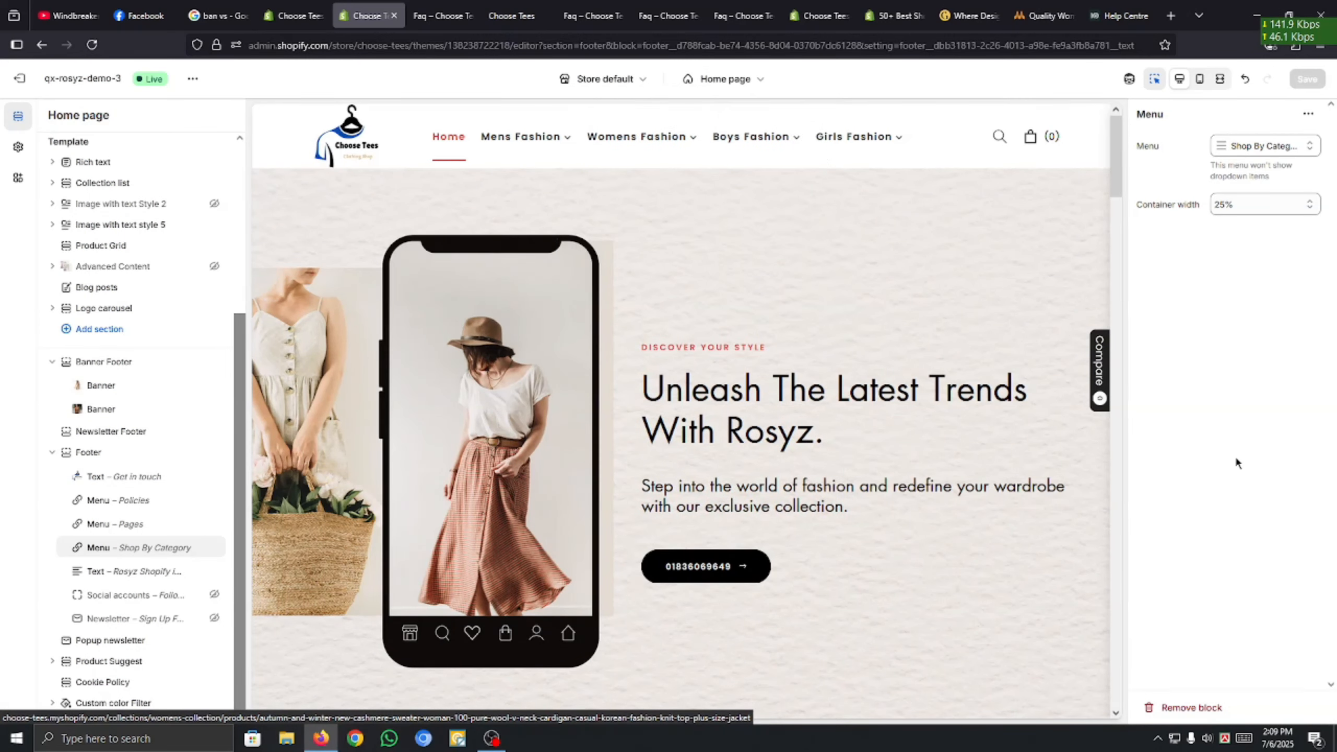
left_click(743, 78)
left_click(662, 354)
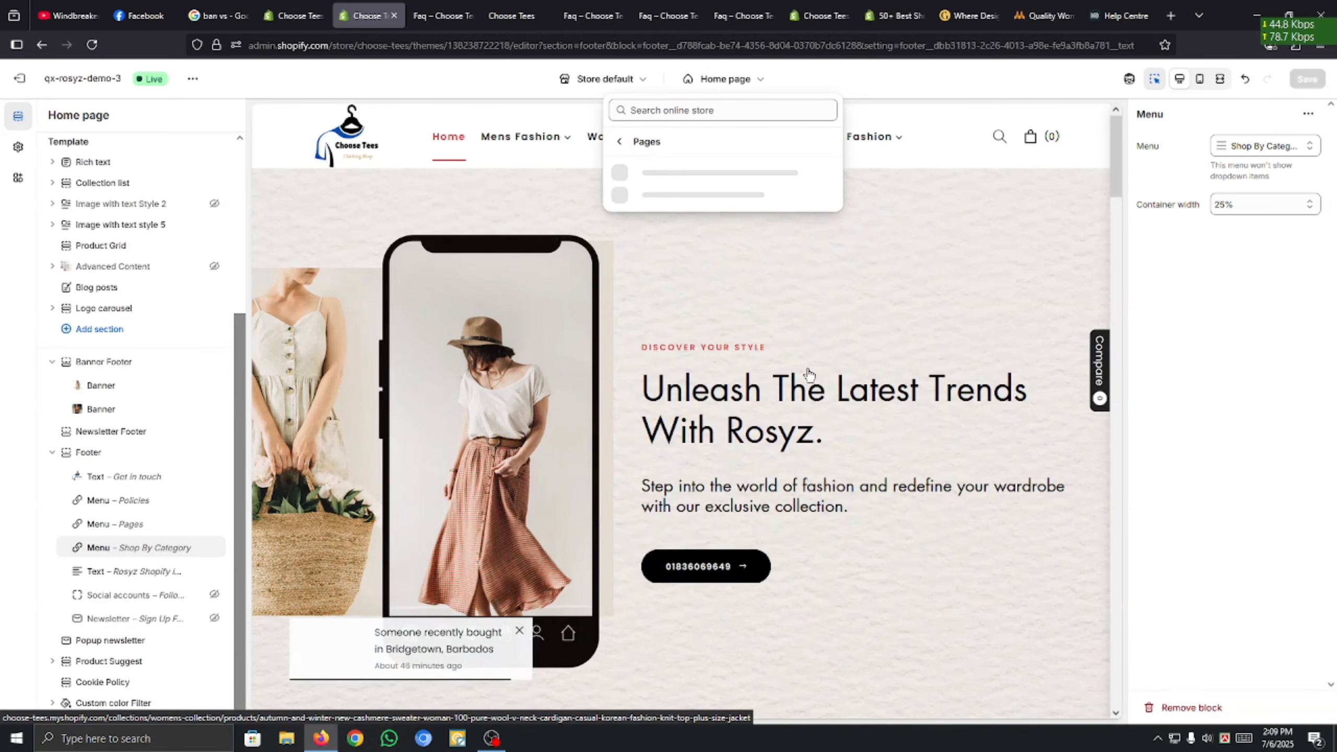
scroll(682, 299, "down", 3)
scroll(684, 298, "up", 3)
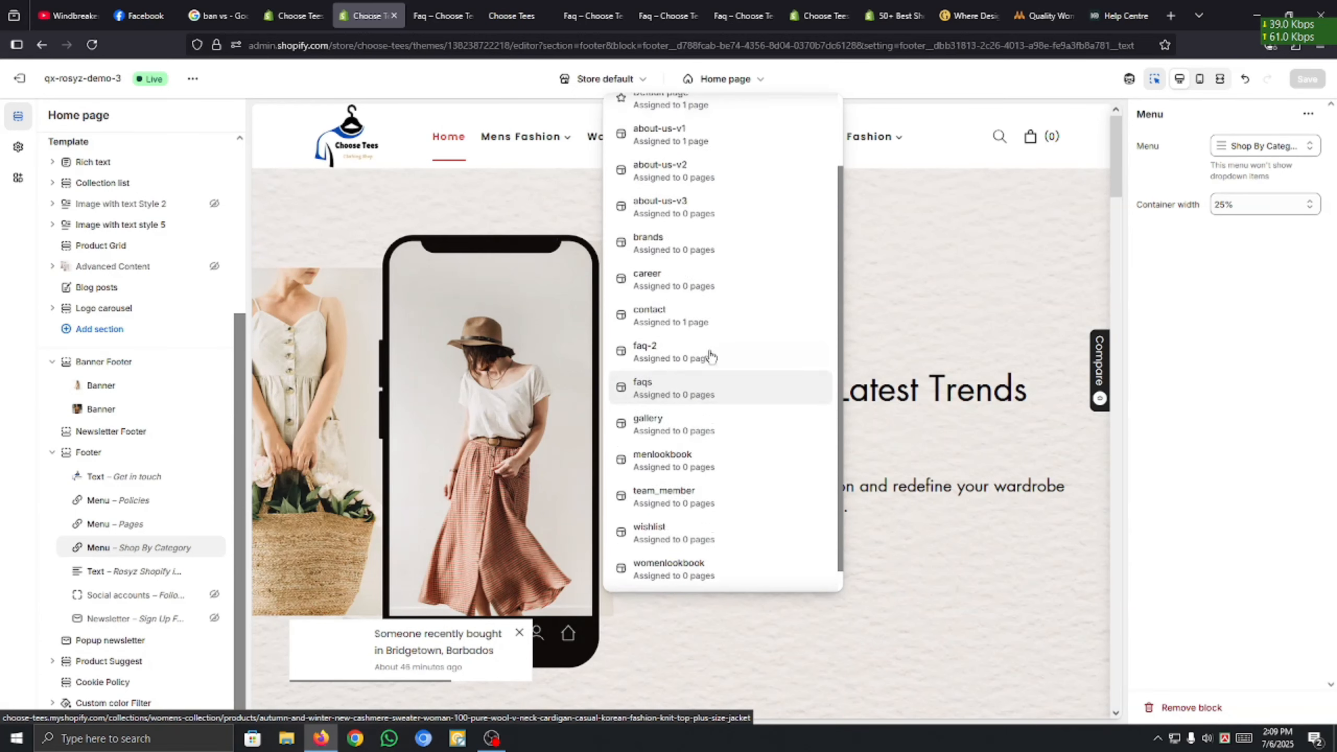
scroll(686, 306, "down", 3)
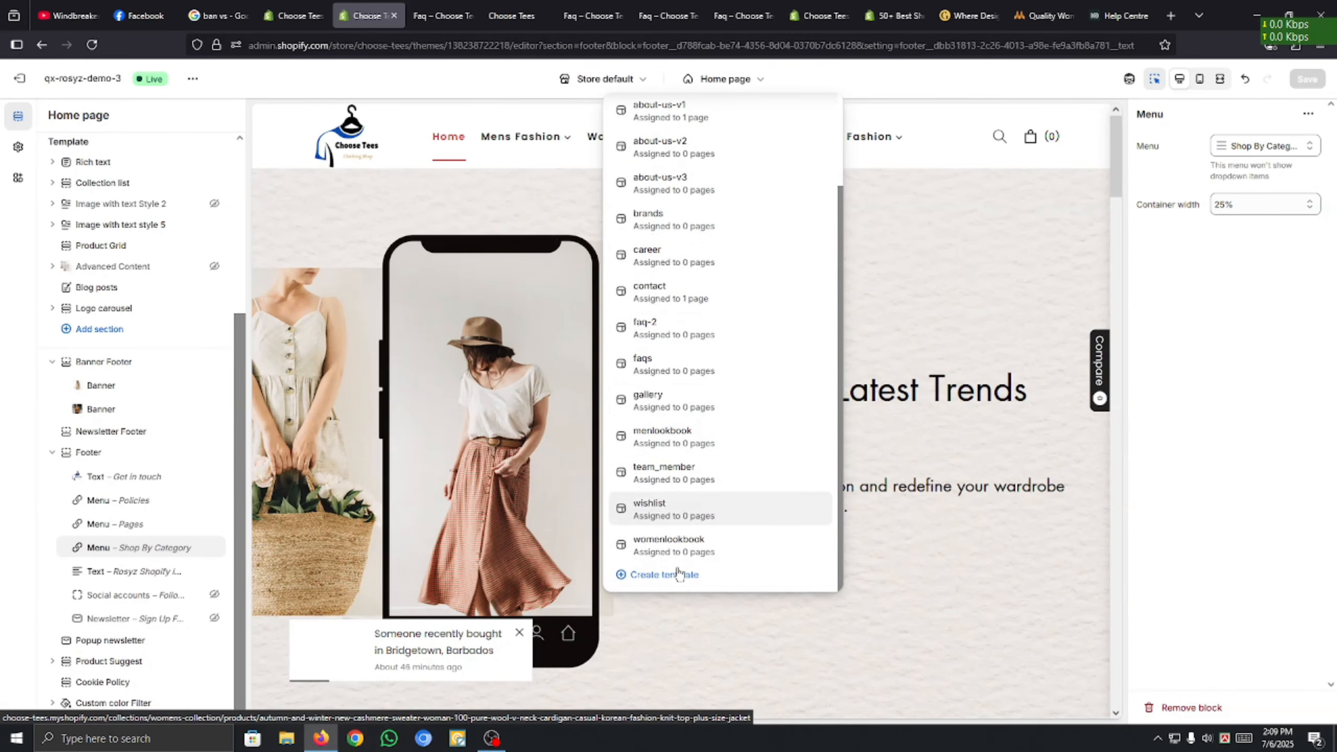
scroll(707, 468, "up", 3)
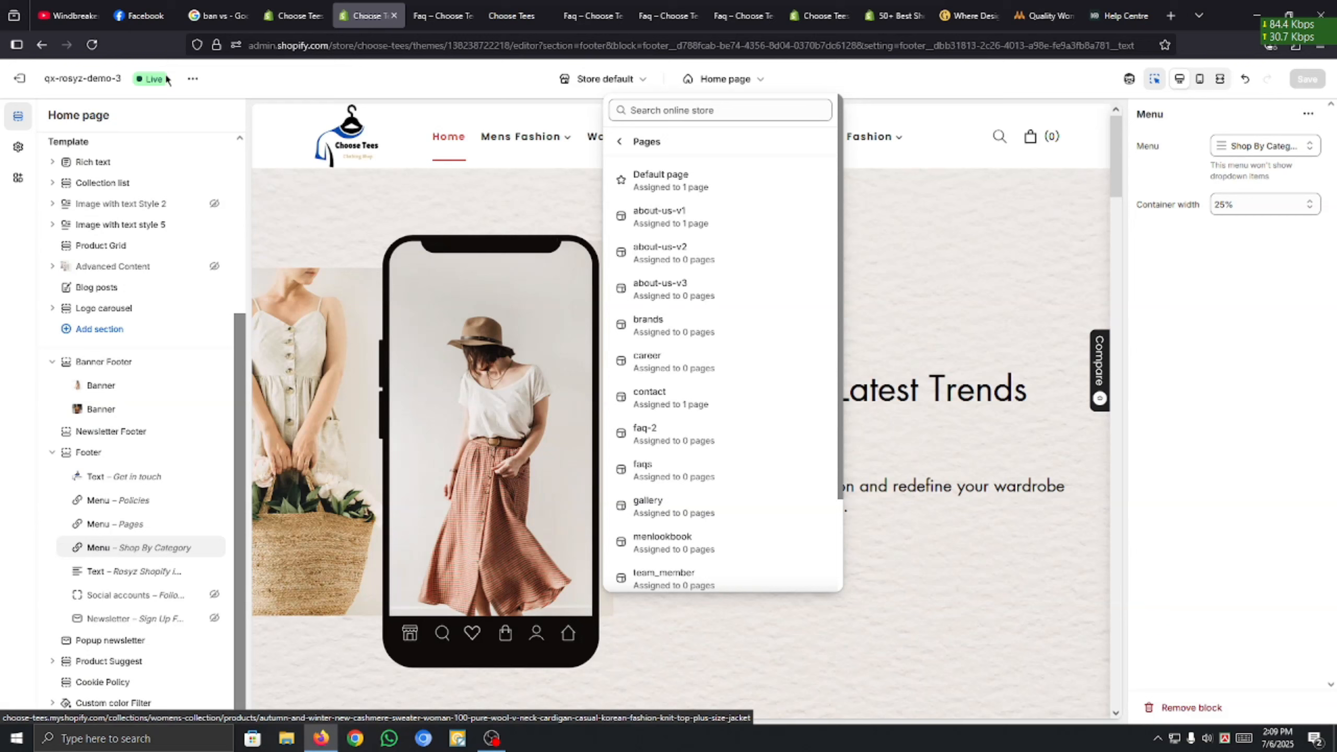
left_click(186, 111)
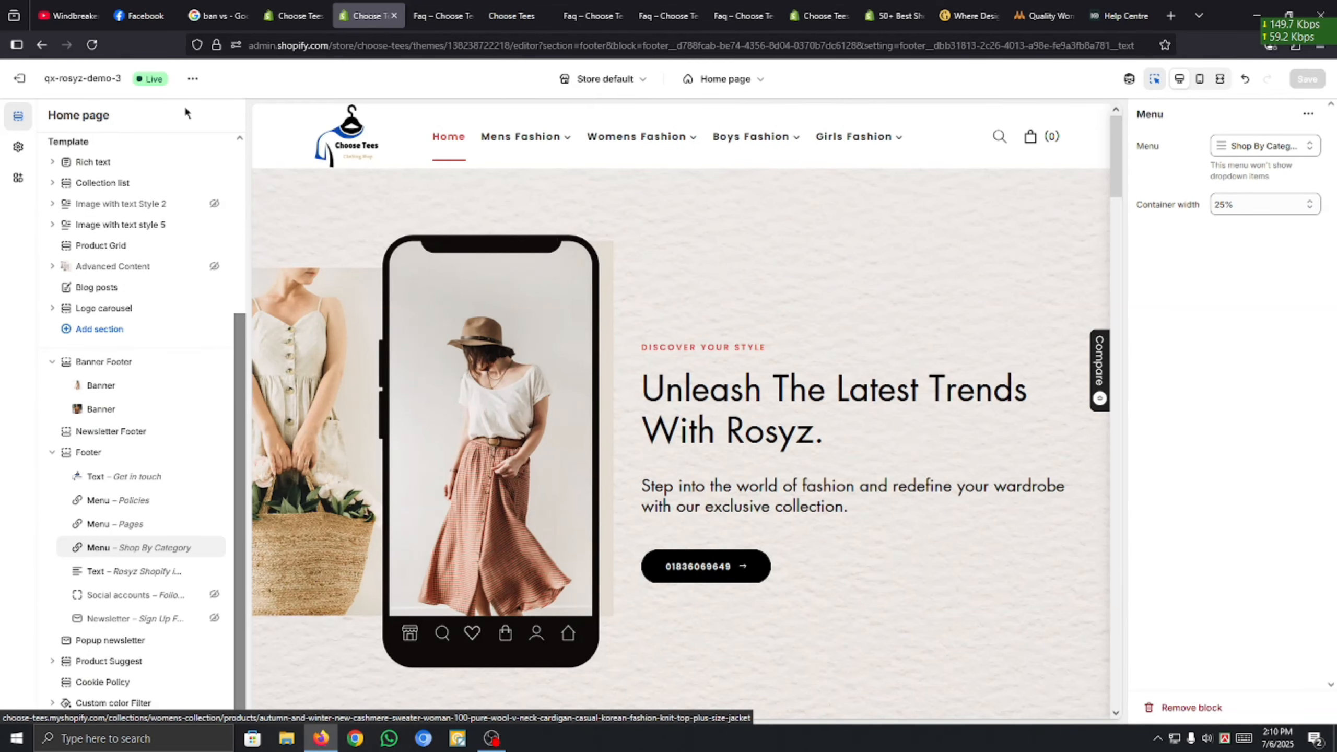